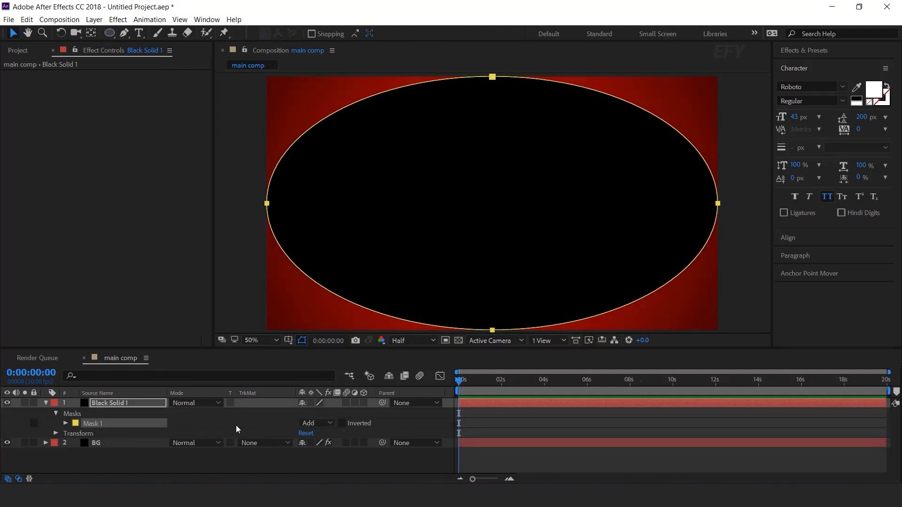
# - Set Mask 1 on Black Solid 1 to Subtract, with a feather of 405 pixels and an expansion of 139 pixels
pyautogui.click(66, 423)
pyautogui.click(317, 423)
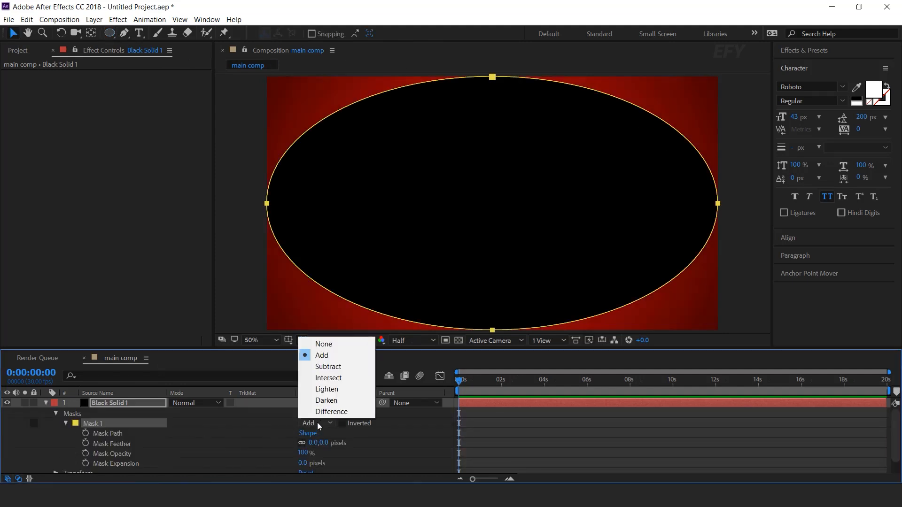
pyautogui.click(329, 369)
pyautogui.moveTo(313, 443); pyautogui.dragTo(409, 465)
pyautogui.moveTo(302, 463); pyautogui.dragTo(436, 461)
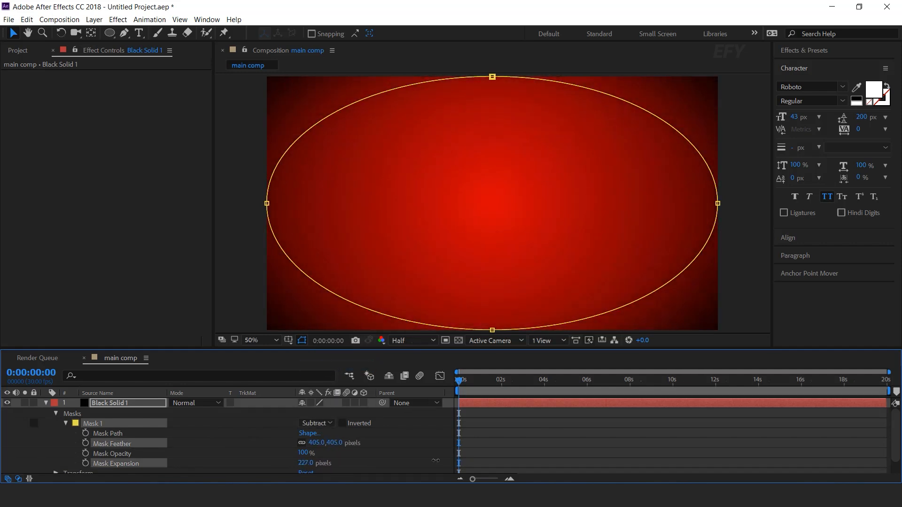
# - Lower the opacity of the Black Solid 1 layer to 75%
pyautogui.click(135, 407)
pyautogui.press('t')
pyautogui.moveTo(303, 413); pyautogui.dragTo(296, 413)
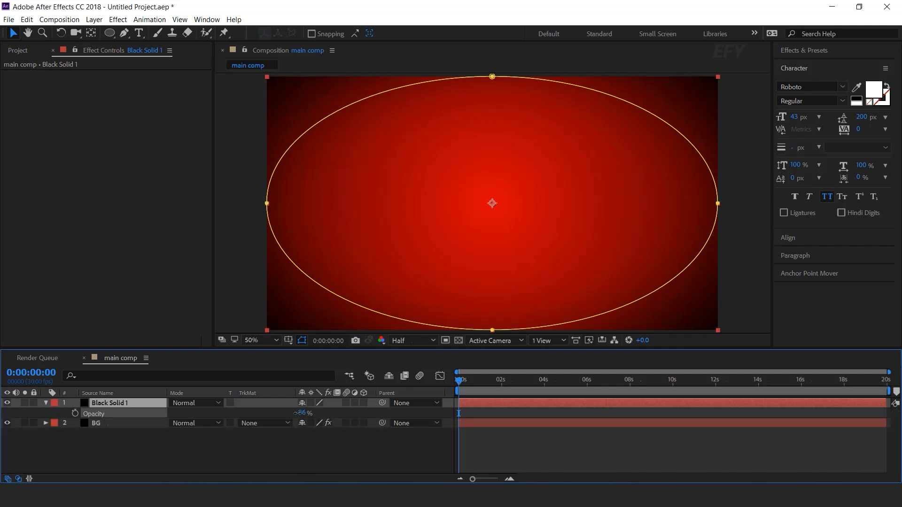
pyautogui.click(310, 420)
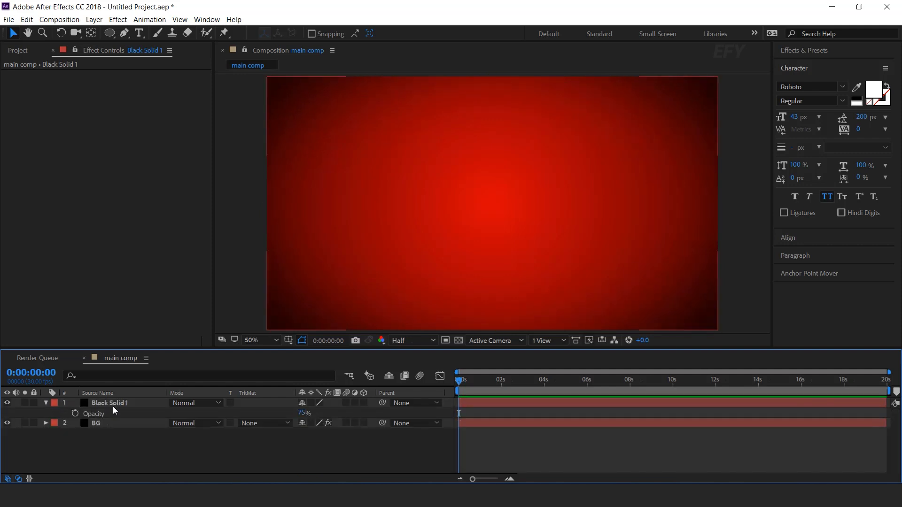
pyautogui.click(45, 403)
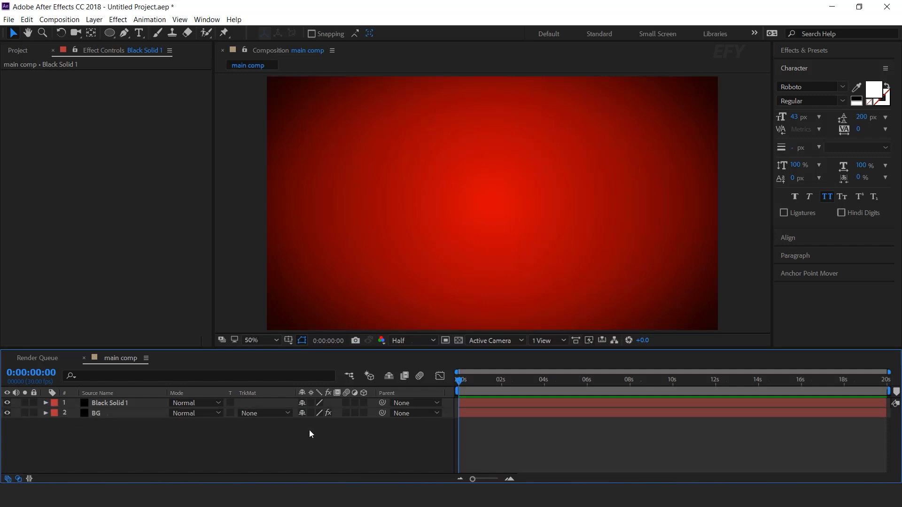
# - Add Matte horizontal 01.mov from the elements folder as the topmost layer of main comp and go to 0:00:01:20
pyautogui.click(18, 51)
pyautogui.click(58, 239)
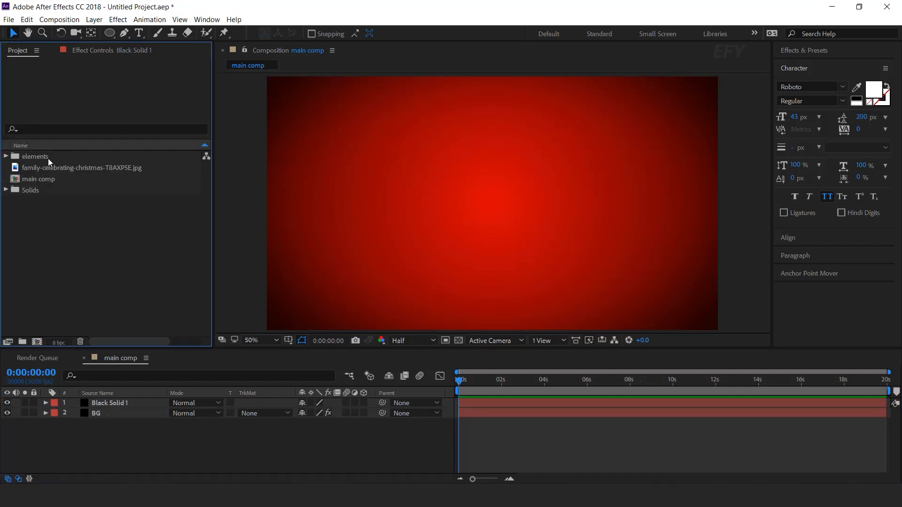
pyautogui.click(81, 159)
pyautogui.click(6, 157)
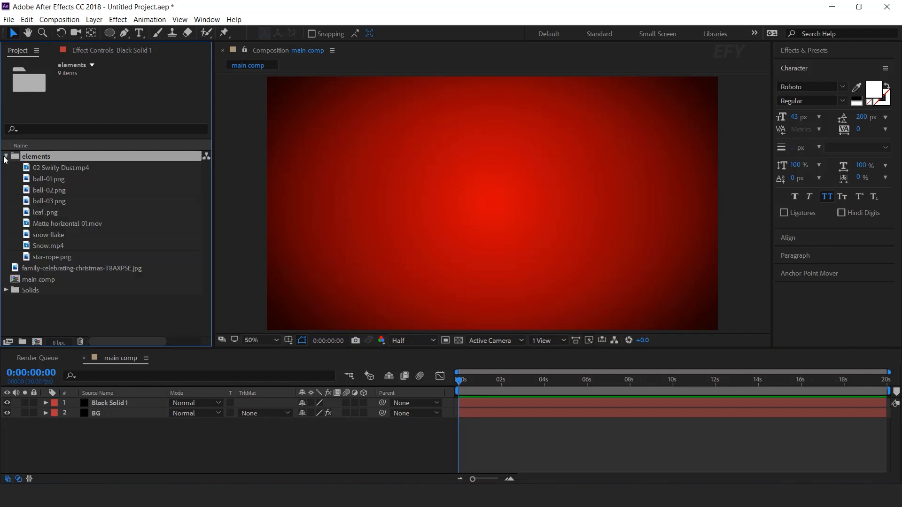
pyautogui.click(87, 223)
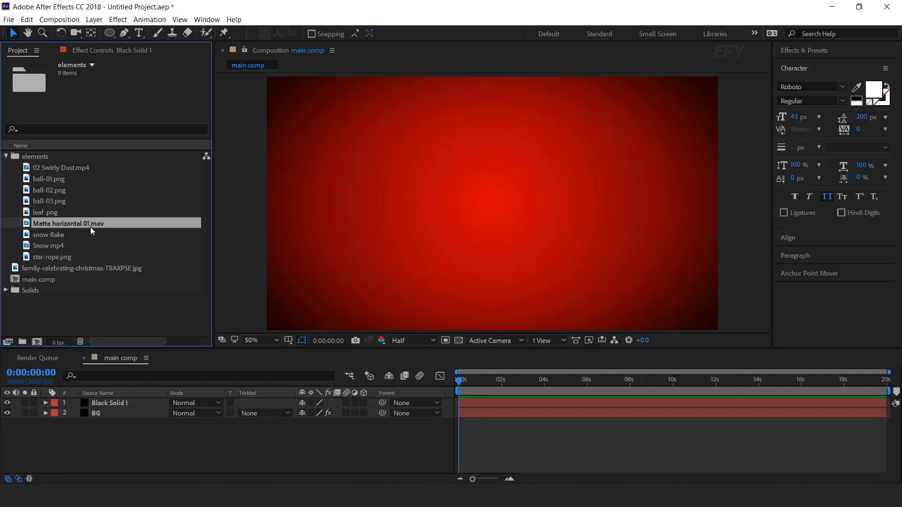
pyautogui.moveTo(90, 226); pyautogui.dragTo(139, 403)
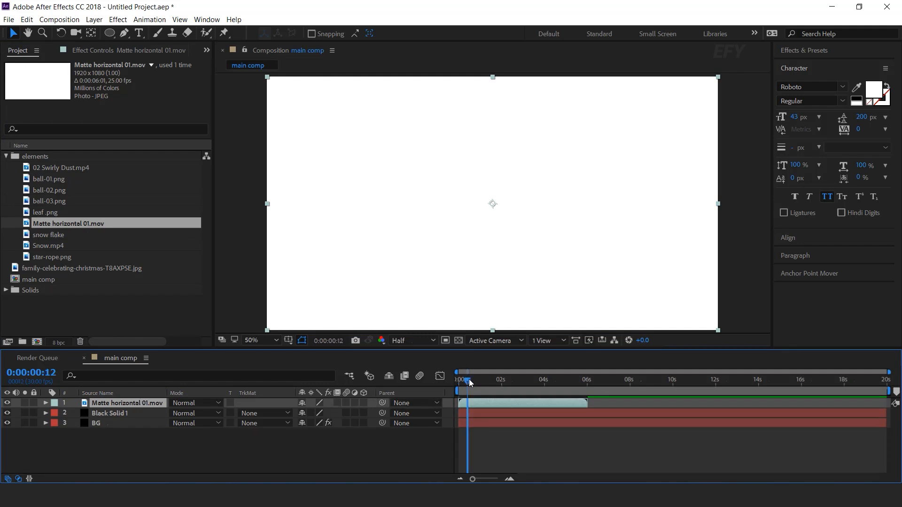
pyautogui.moveTo(459, 380); pyautogui.dragTo(495, 381)
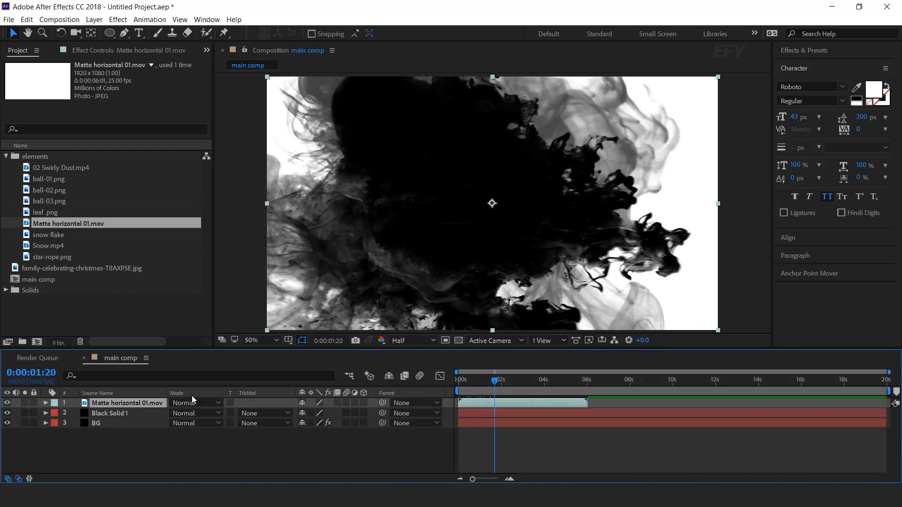
# - Set the Matte horizontal 01.mov layer's blending mode to Overlay and its opacity to 50%
pyautogui.click(194, 404)
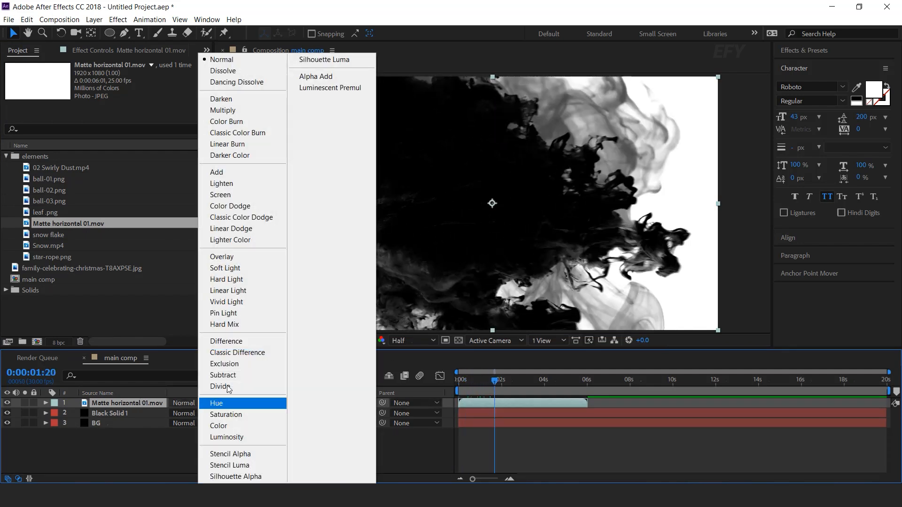
pyautogui.click(238, 257)
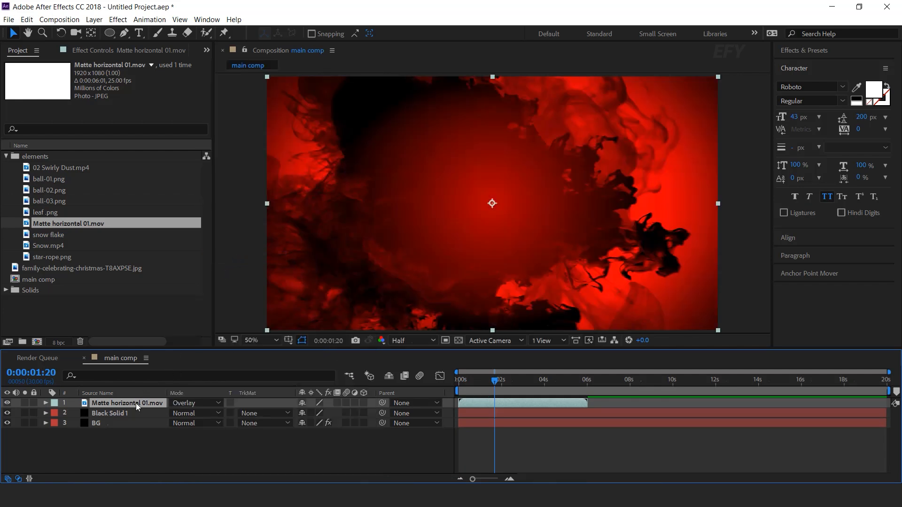
pyautogui.press('t')
pyautogui.click(306, 413)
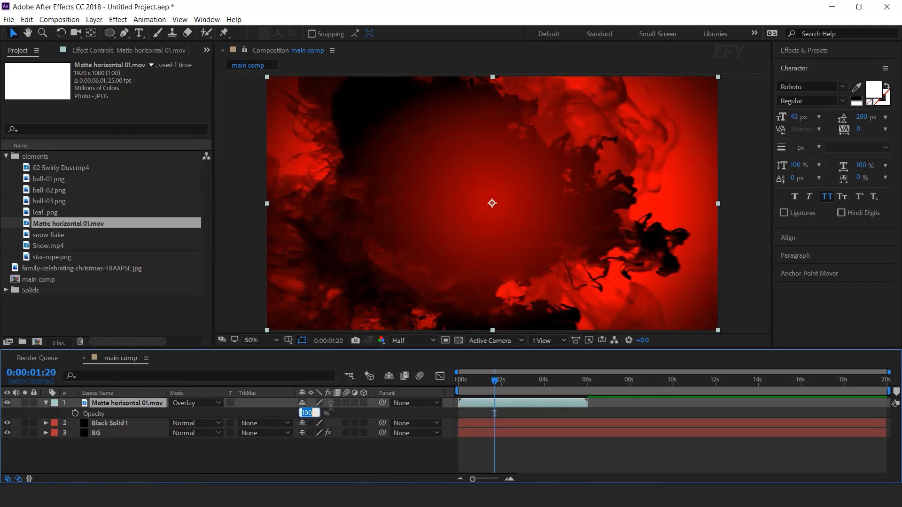
pyautogui.write('50')
pyautogui.press('Return')
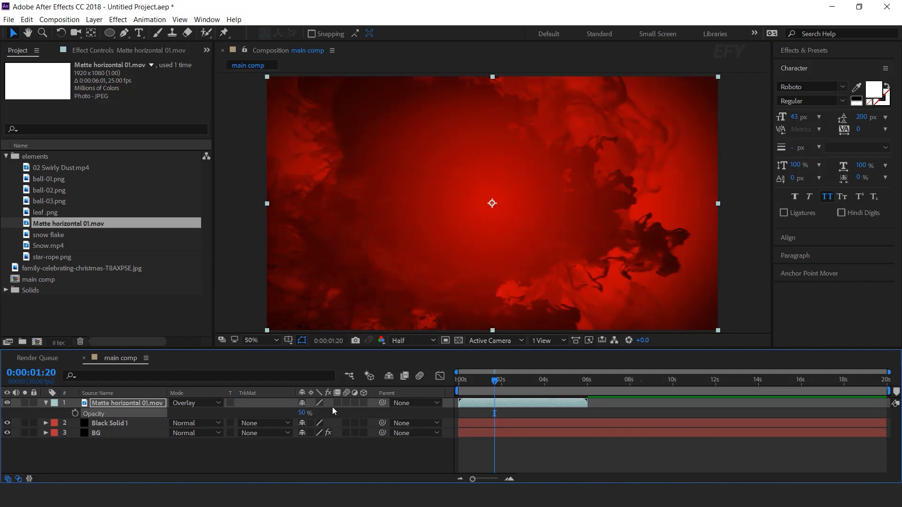
pyautogui.click(46, 402)
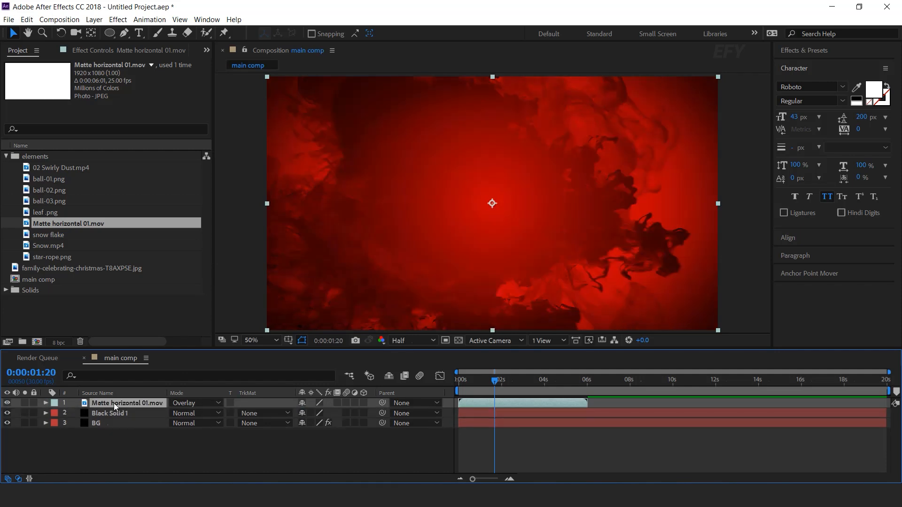
# - Apply the Tint effect to the Matte horizontal 01.mov layer and map black to dark red 5F0000
pyautogui.hotkey('ctrl', 'space')
pyautogui.write('tint')
pyautogui.press('Return')
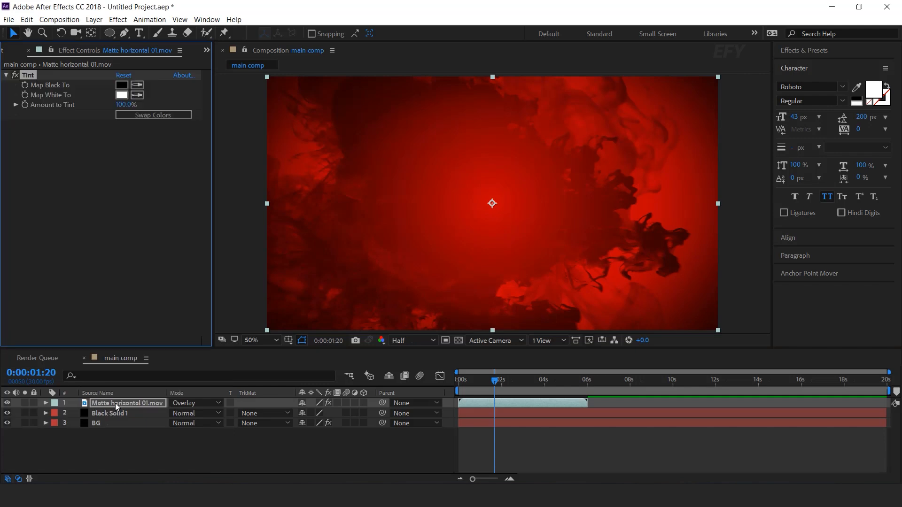
pyautogui.click(115, 403)
pyautogui.click(121, 84)
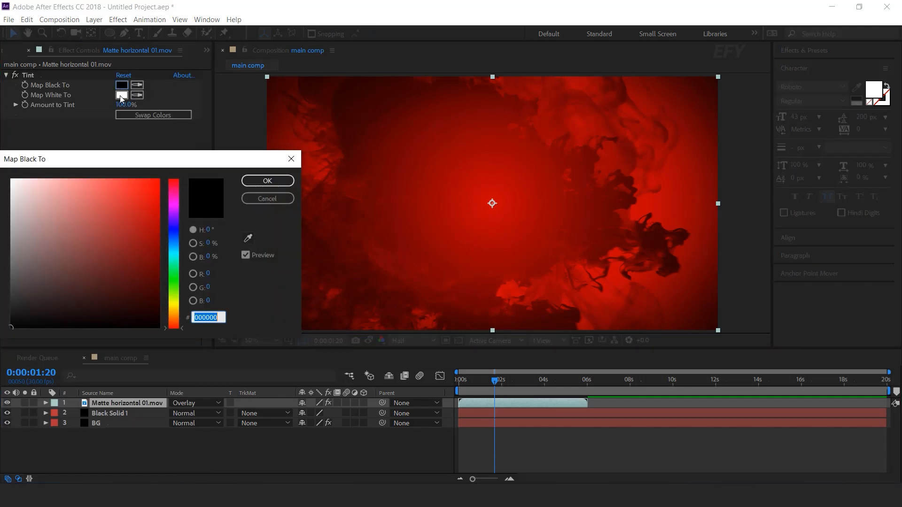
pyautogui.moveTo(133, 225); pyautogui.dragTo(165, 266)
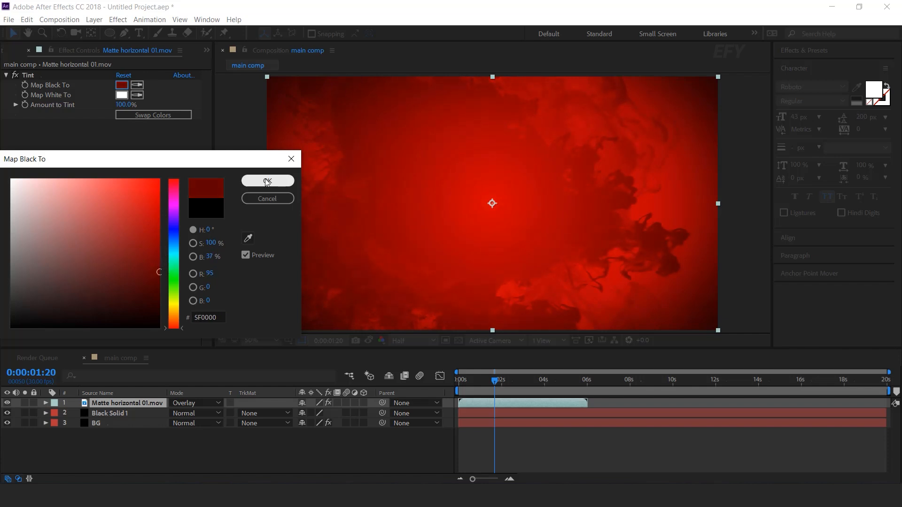
pyautogui.click(267, 181)
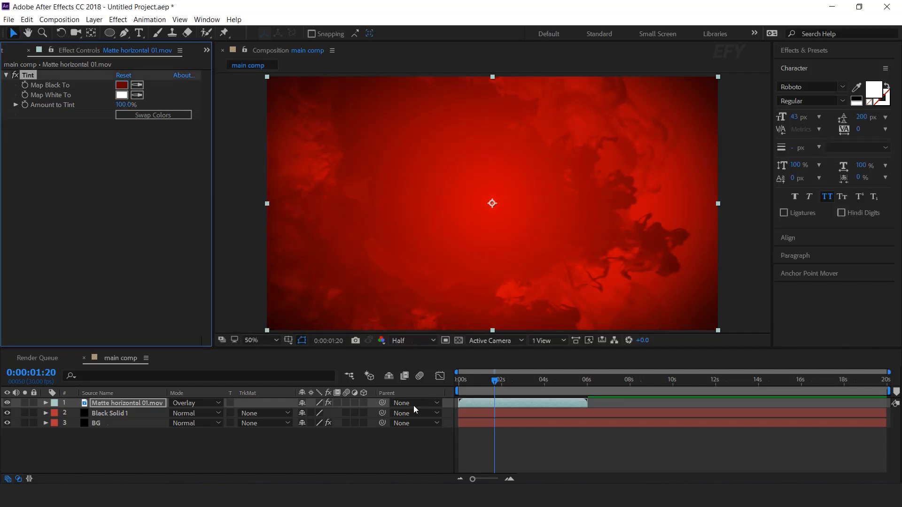
# - Preview the tinted ink background from the start of the composition, ending at the 2-second mark
pyautogui.click(383, 444)
pyautogui.press('Home')
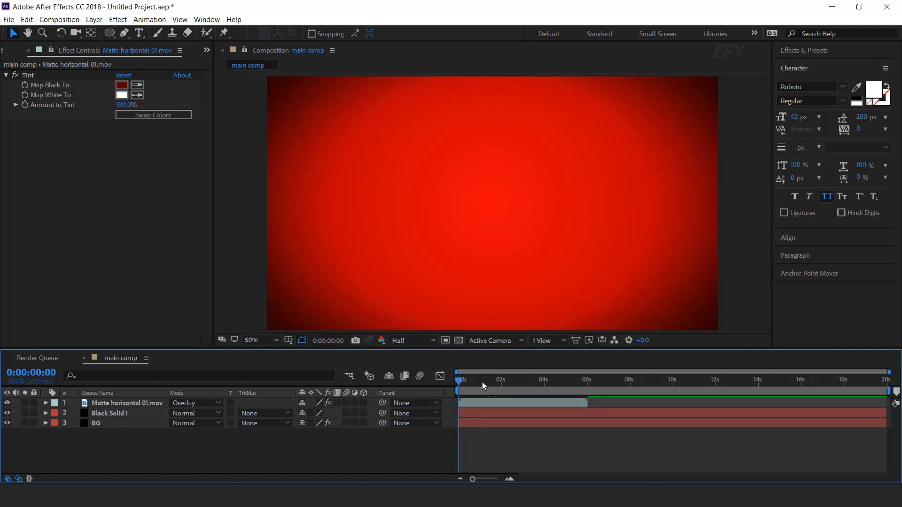
pyautogui.press('space')
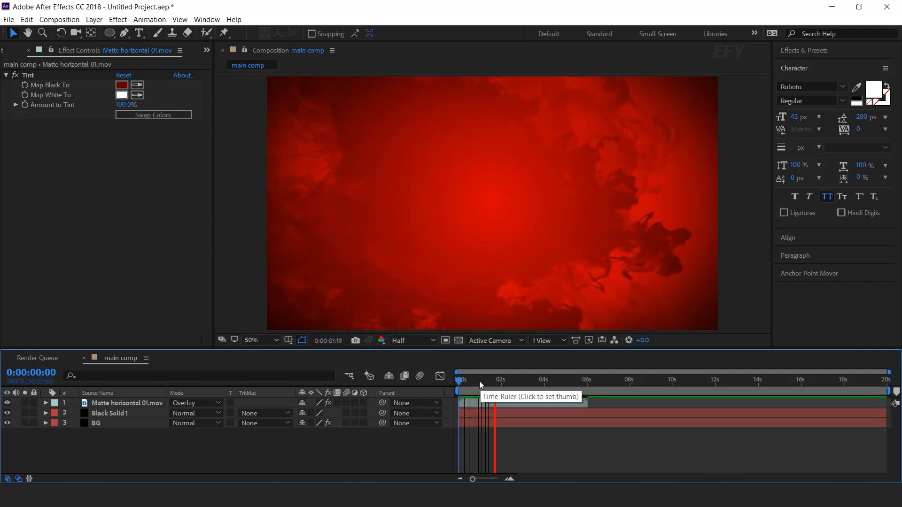
pyautogui.click(488, 382)
pyautogui.moveTo(489, 381)
pyautogui.mouseDown()
pyautogui.moveTo(525, 382)
pyautogui.moveTo(464, 385)
pyautogui.moveTo(501, 386)
pyautogui.mouseUp()
# - Add the snow flake image from the elements folder as the topmost layer of main comp
pyautogui.click(9, 51)
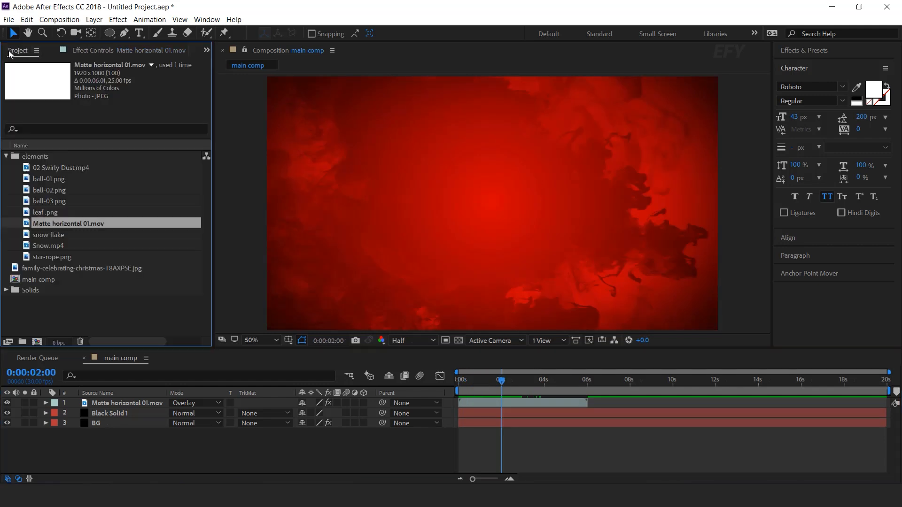
pyautogui.click(79, 309)
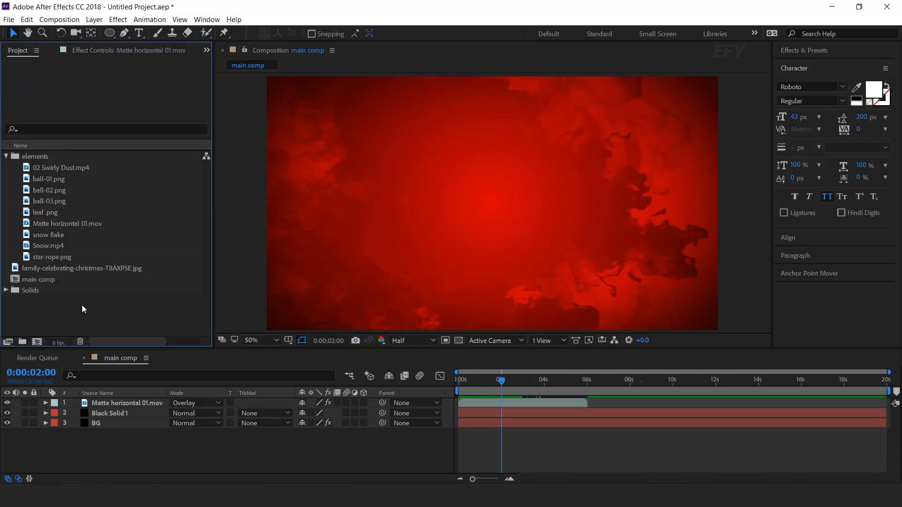
pyautogui.click(52, 234)
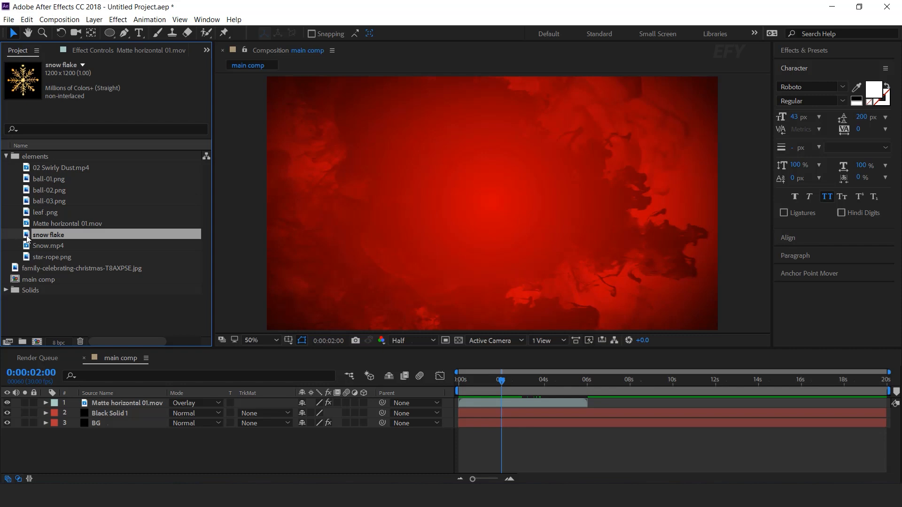
pyautogui.moveTo(159, 377); pyautogui.dragTo(146, 402)
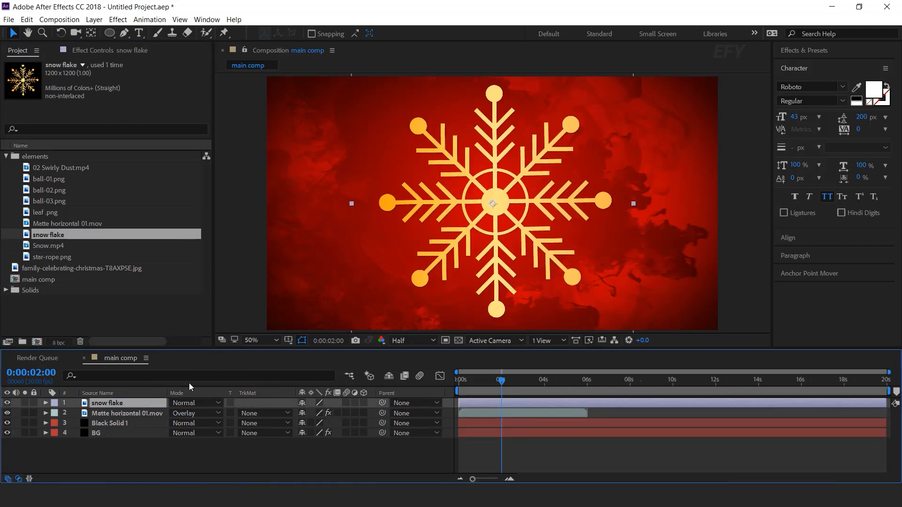
# - Move the snow flake to the upper-right corner of the frame, partly beyond its top edge, and scale it to 63%
pyautogui.press('s')
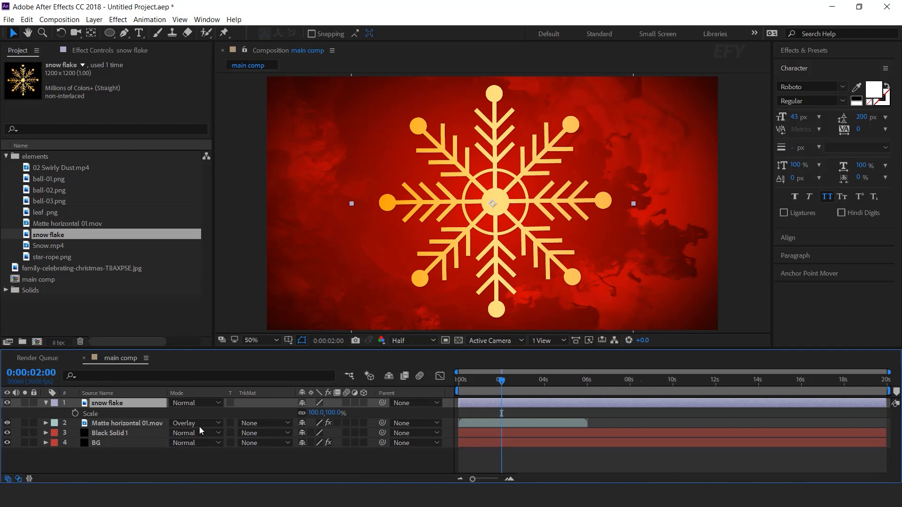
pyautogui.moveTo(332, 413); pyautogui.dragTo(317, 413)
pyautogui.click(567, 182)
pyautogui.moveTo(493, 203); pyautogui.dragTo(625, 91)
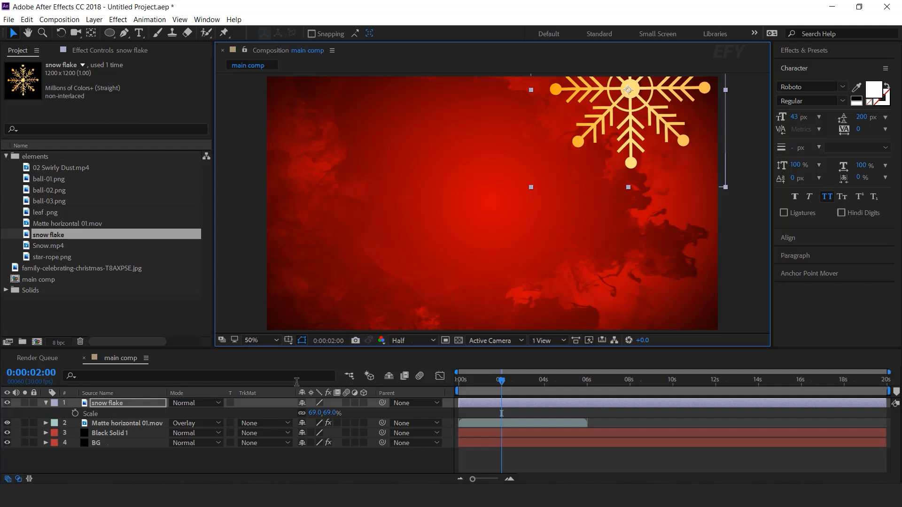
pyautogui.moveTo(325, 415); pyautogui.dragTo(323, 414)
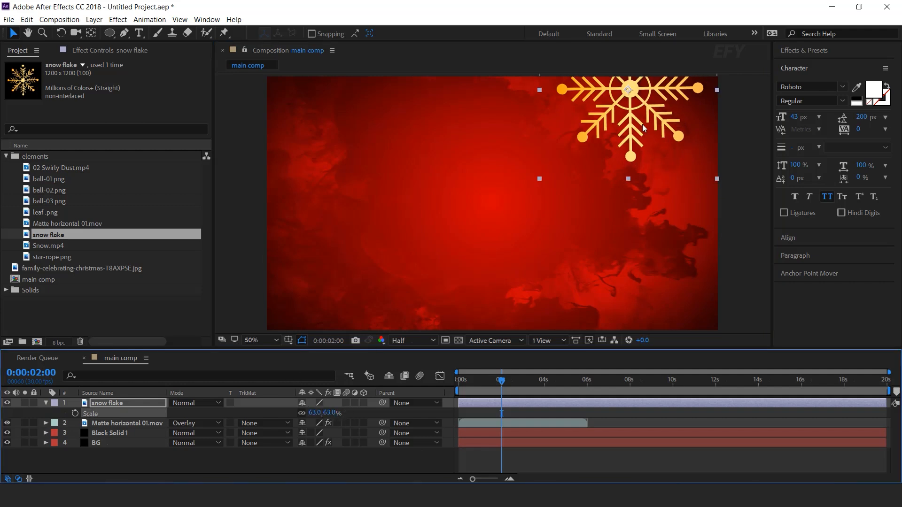
pyautogui.moveTo(638, 116); pyautogui.dragTo(634, 132)
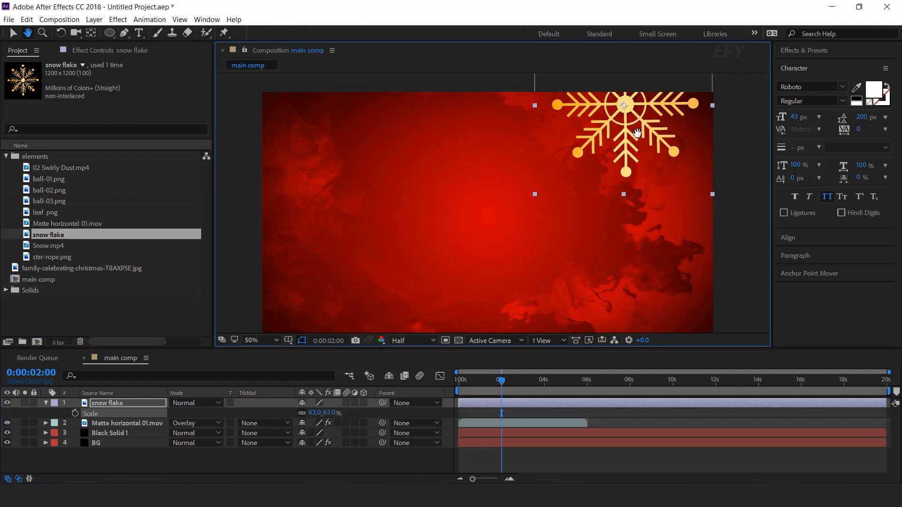
# - Add a Scale keyframe to the snow flake layer at 0:00:01:00
pyautogui.click(110, 403)
pyautogui.press('=')
pyautogui.press('=')
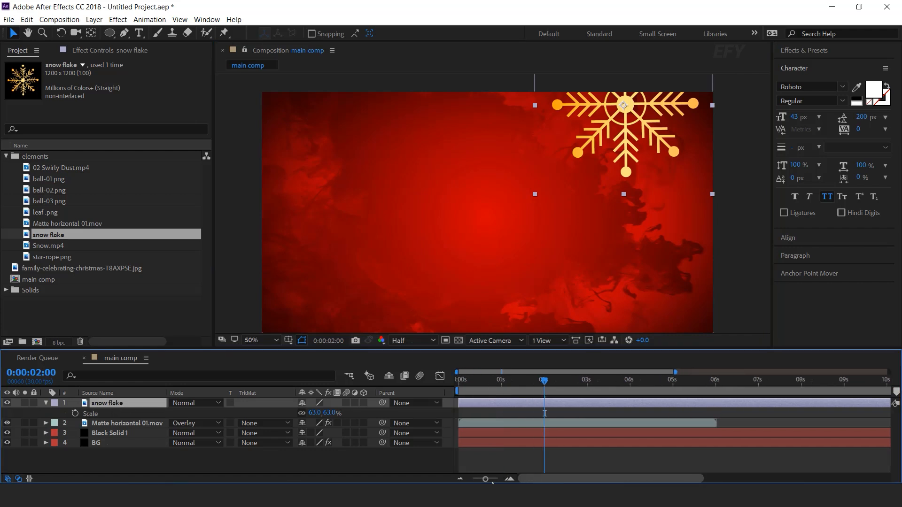
pyautogui.click(458, 382)
pyautogui.moveTo(475, 385); pyautogui.dragTo(501, 385)
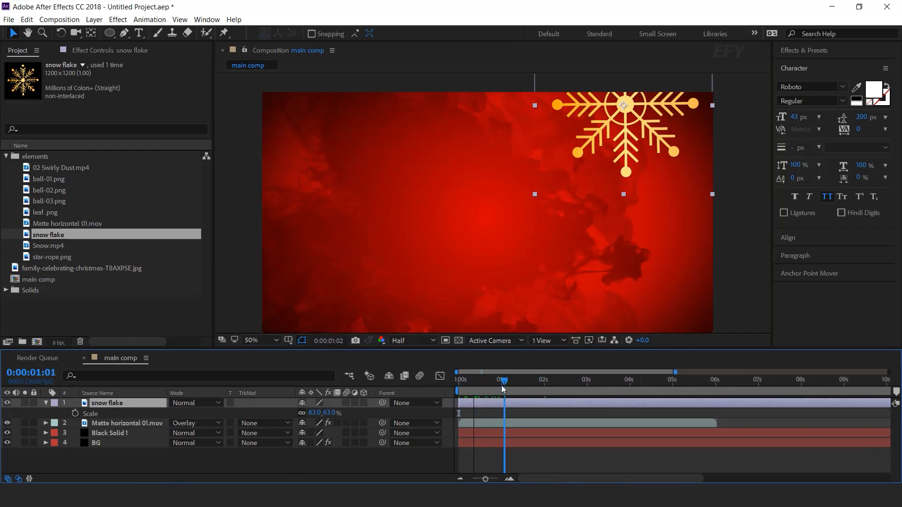
pyautogui.click(75, 414)
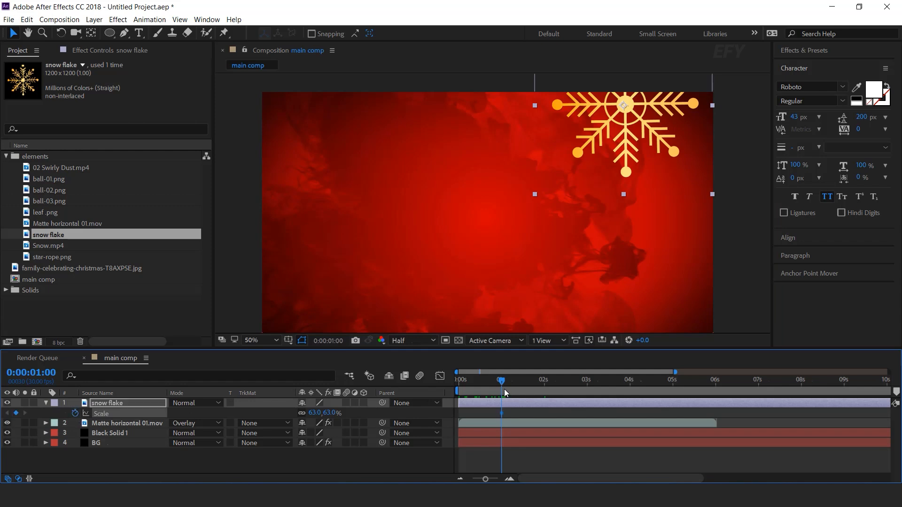
# - Set the snow flake layer's scale to 0% at the start of the timeline
pyautogui.press('Home')
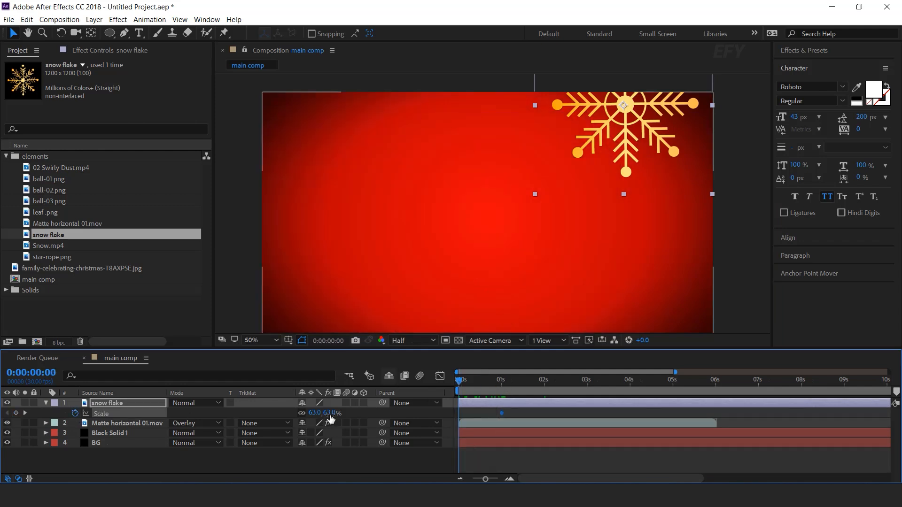
pyautogui.click(332, 413)
pyautogui.write('0')
pyautogui.press('Return')
# - Apply Easy Ease to both snow flake Scale keyframes and reshape their animation curve in the graph editor
pyautogui.moveTo(517, 411); pyautogui.dragTo(431, 418)
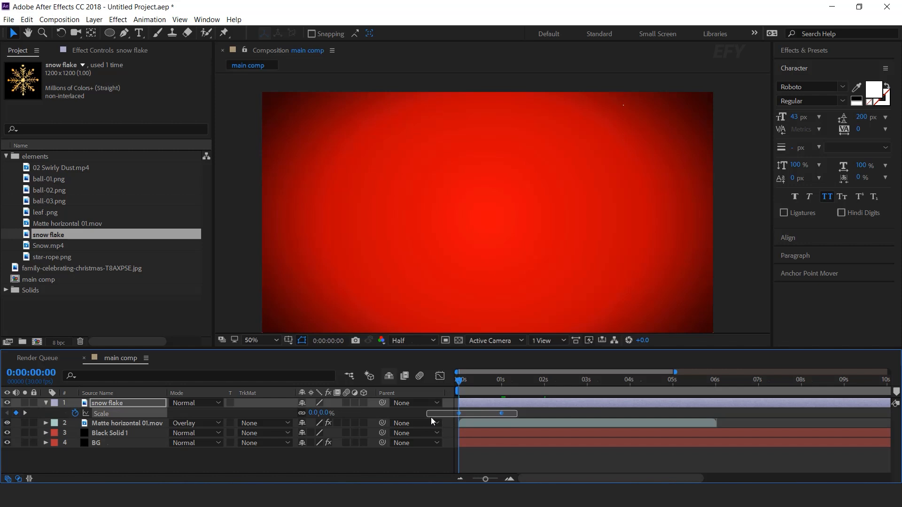
pyautogui.rightClick(503, 413)
pyautogui.moveTo(611, 405)
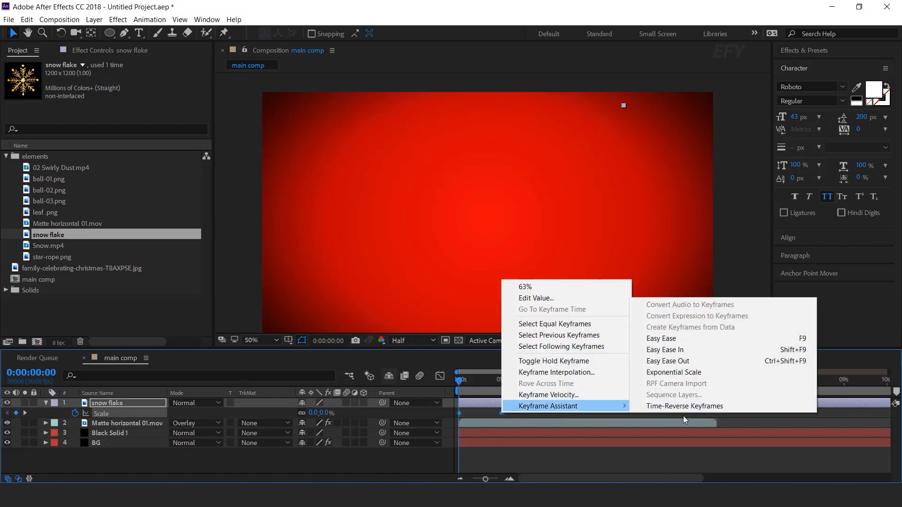
pyautogui.click(697, 338)
pyautogui.click(440, 376)
pyautogui.moveTo(522, 445); pyautogui.dragTo(474, 451)
pyautogui.click(439, 376)
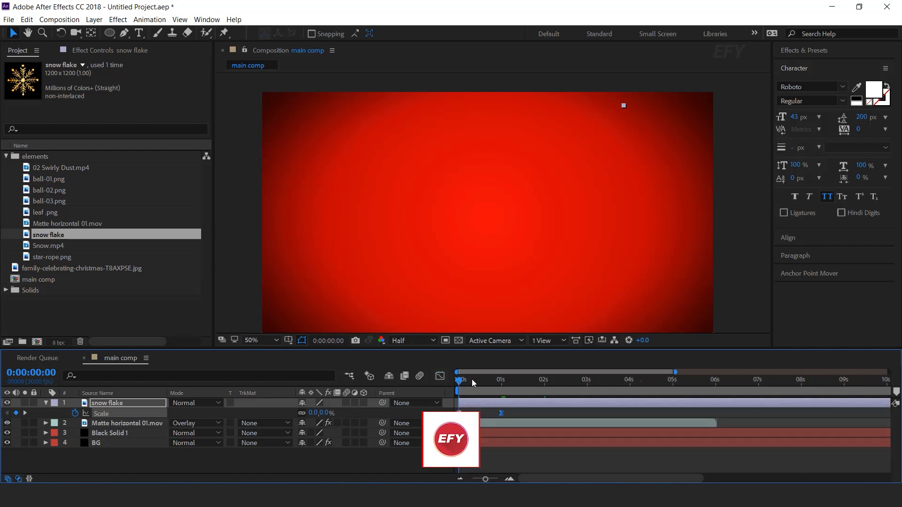
# - Preview the snow flake's scale-in animation from the start of the main comp
pyautogui.moveTo(473, 380); pyautogui.dragTo(443, 382)
pyautogui.press('space')
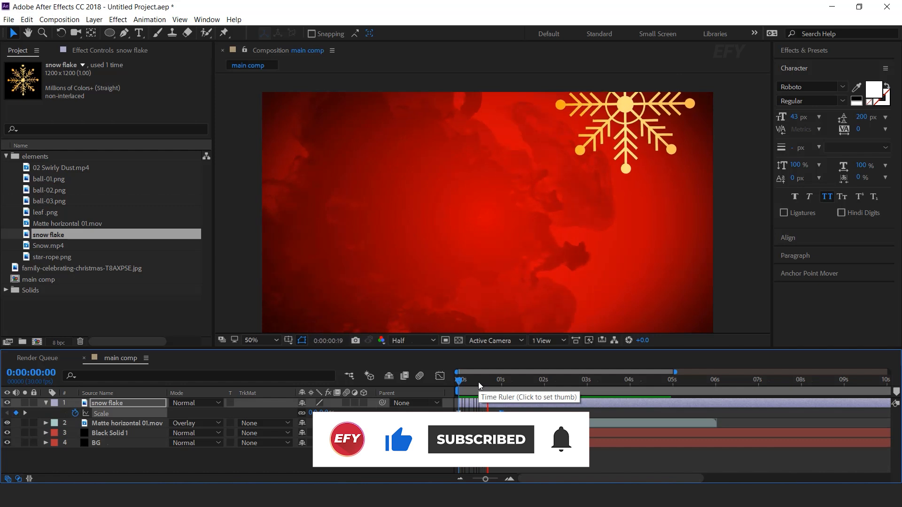
pyautogui.click(493, 386)
pyautogui.moveTo(492, 383); pyautogui.dragTo(491, 384)
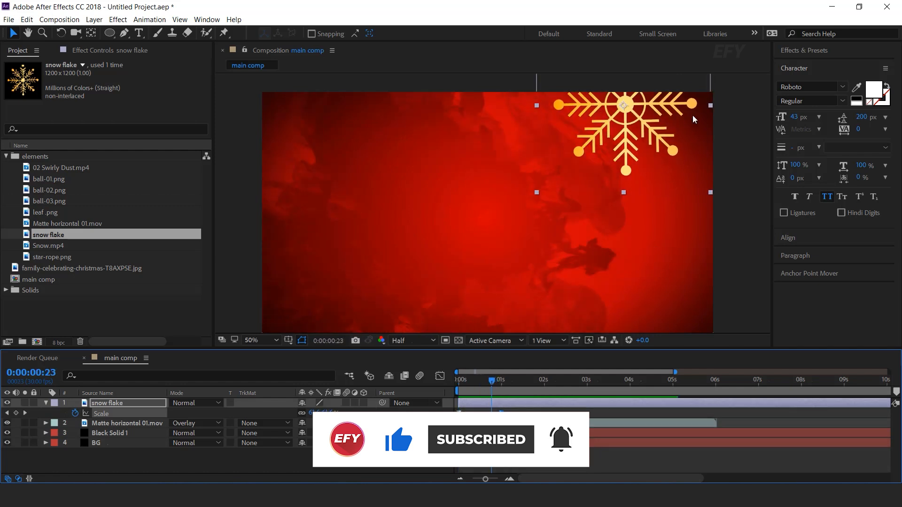
# - Add the expression time*-20 to the snow flake layer's Rotation and preview the spin from the start
pyautogui.click(120, 402)
pyautogui.hotkey('shift', 'r')
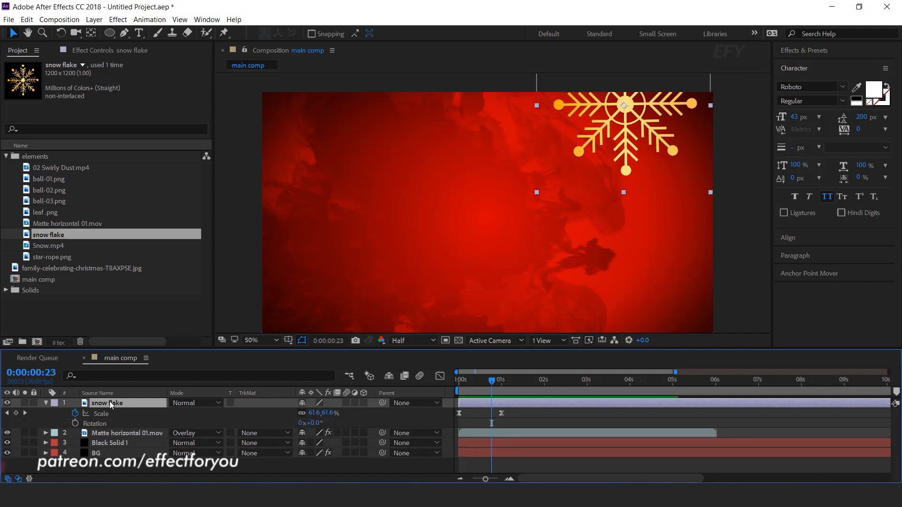
pyautogui.keyDown('alt'); pyautogui.click(76, 424); pyautogui.keyUp('alt')
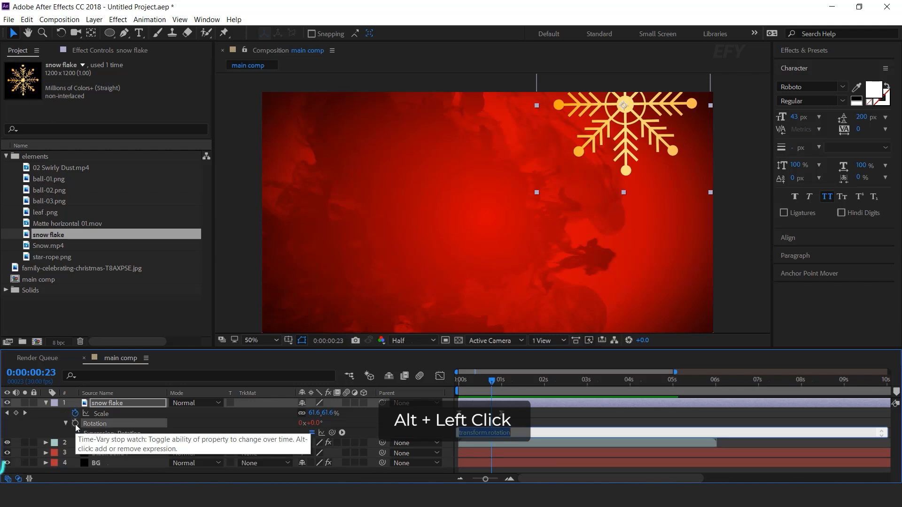
pyautogui.write('time')
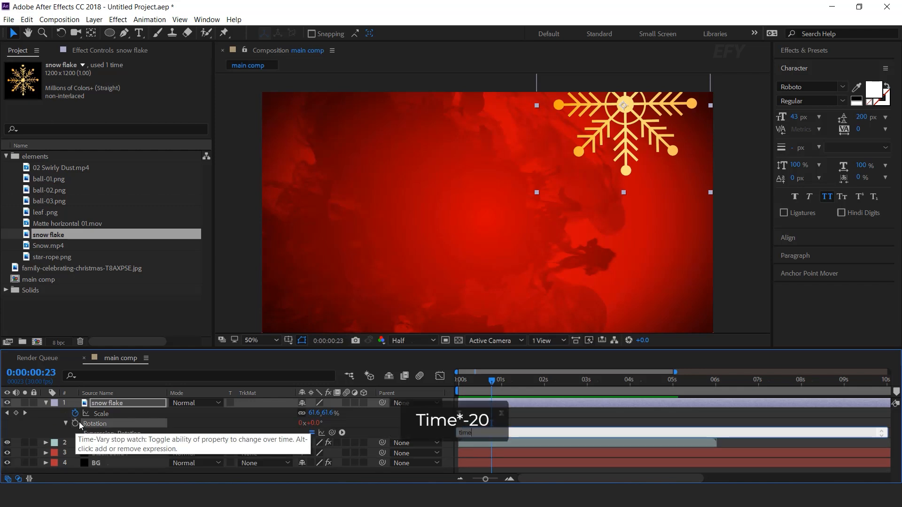
pyautogui.write('*-20')
pyautogui.press('KP_Enter')
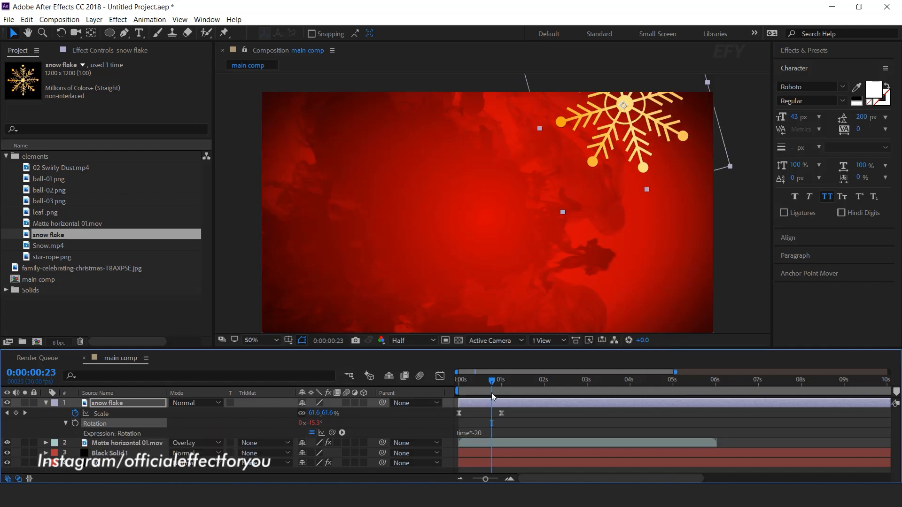
pyautogui.moveTo(491, 384); pyautogui.dragTo(431, 396)
pyautogui.press('space')
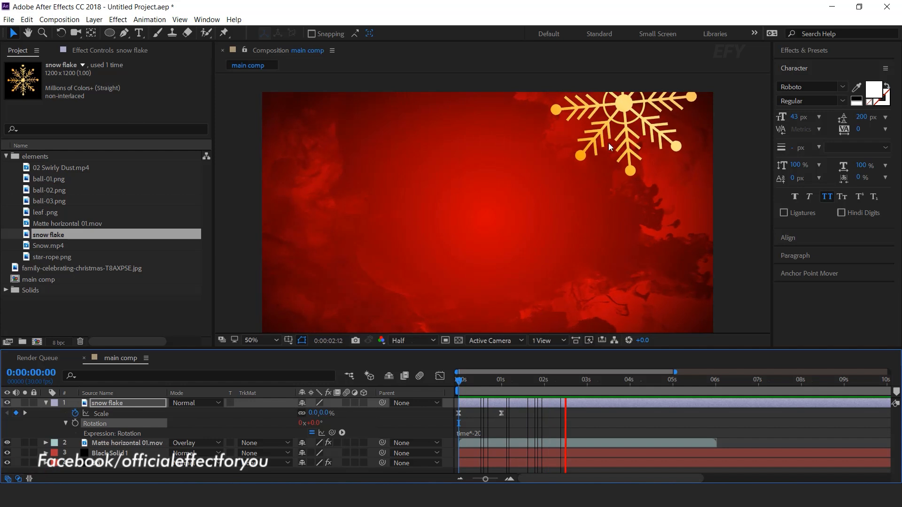
pyautogui.click(475, 381)
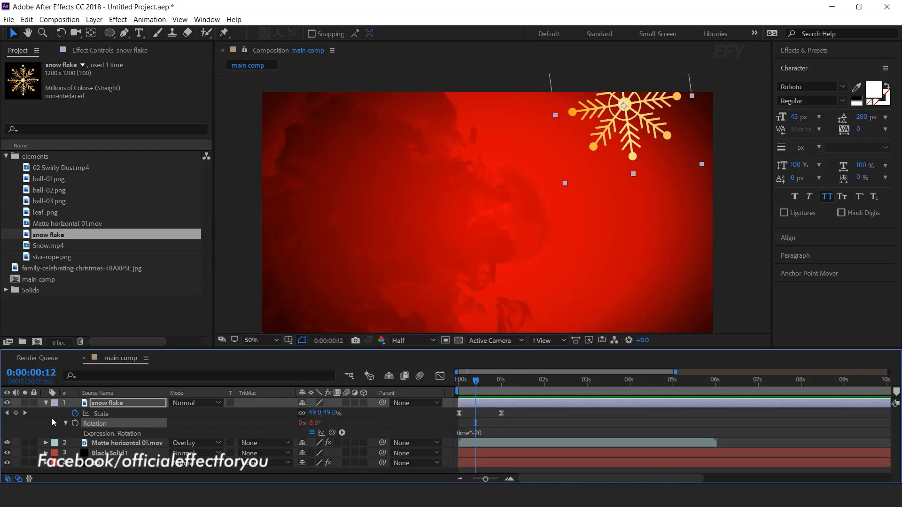
# - Duplicate the snow flake layer and move the copy to the upper-left corner of the frame
pyautogui.click(44, 402)
pyautogui.hotkey('ctrl', 'd')
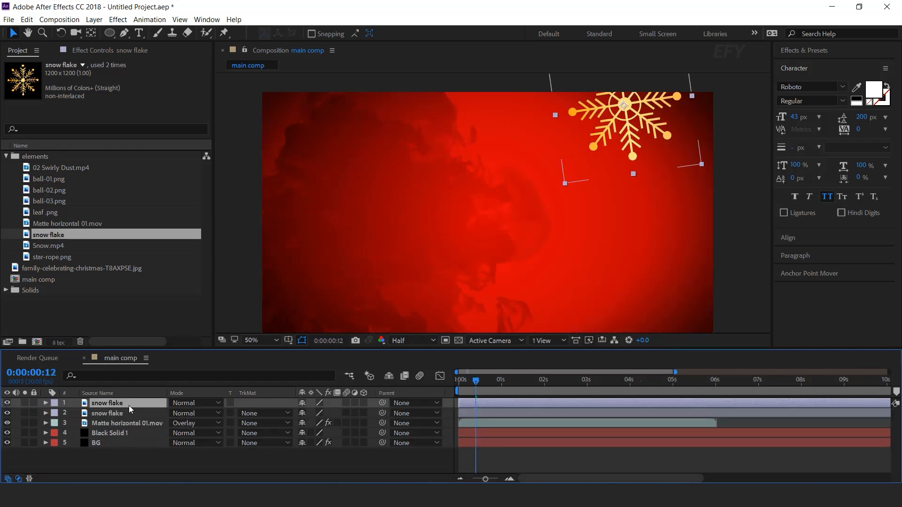
pyautogui.moveTo(629, 104); pyautogui.dragTo(289, 107)
# - Set the upper-left snow flake's Scale keyframe at 0:00:01:00 to 34% and nudge the flake slightly toward the corner
pyautogui.click(107, 403)
pyautogui.press('s')
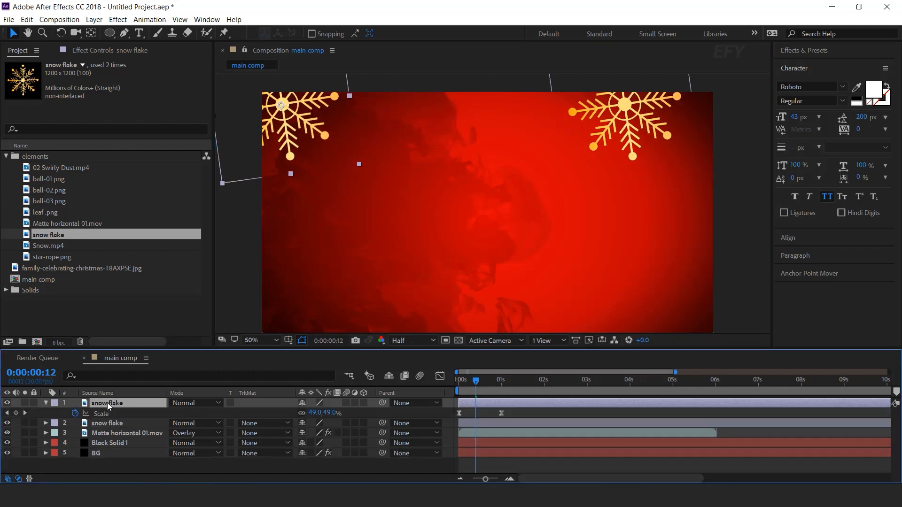
pyautogui.click(24, 413)
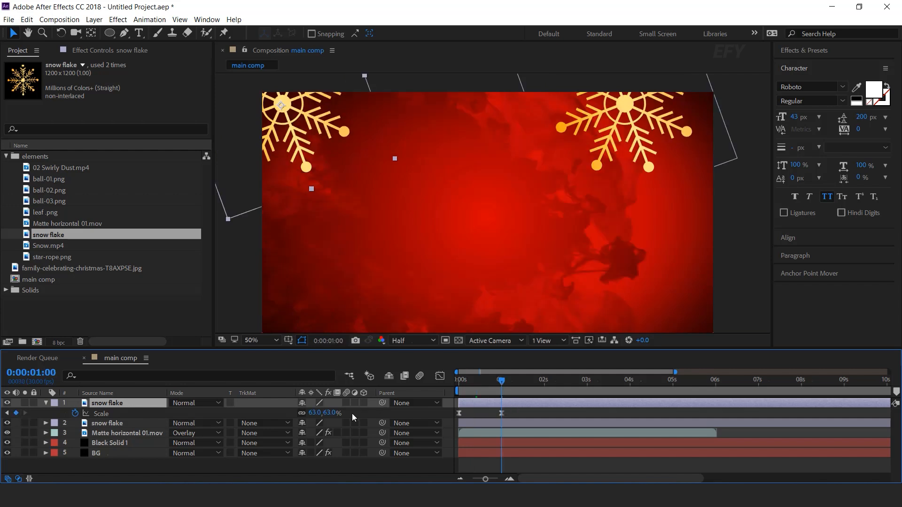
pyautogui.moveTo(326, 413); pyautogui.dragTo(313, 413)
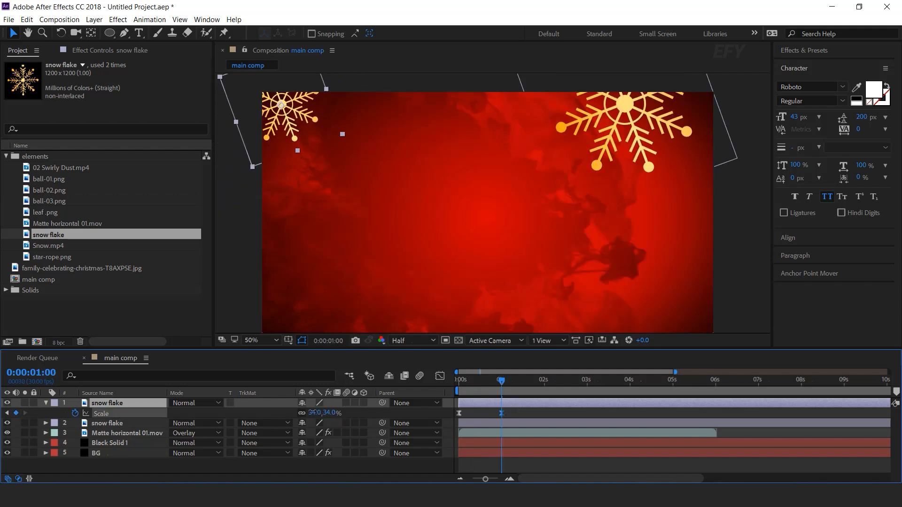
pyautogui.moveTo(275, 103); pyautogui.dragTo(274, 105)
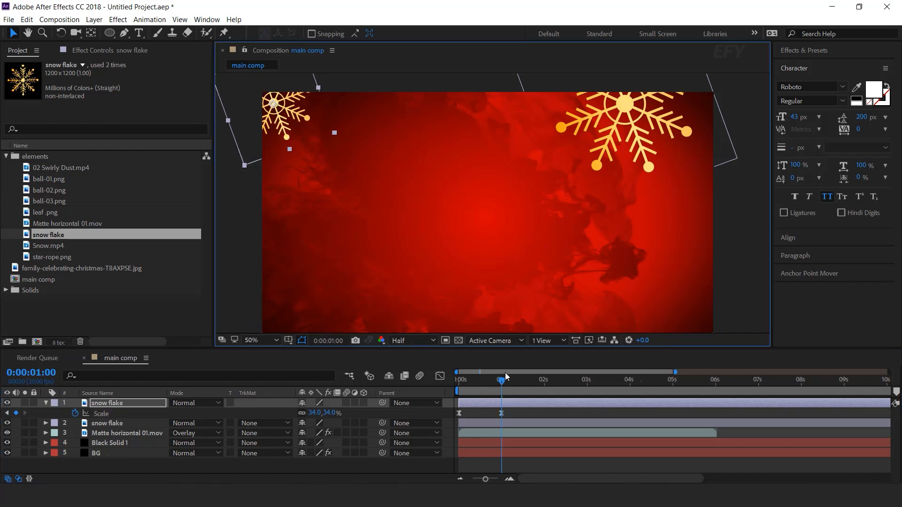
# - Preview both corner snow flakes from the start of the timeline
pyautogui.click(137, 405)
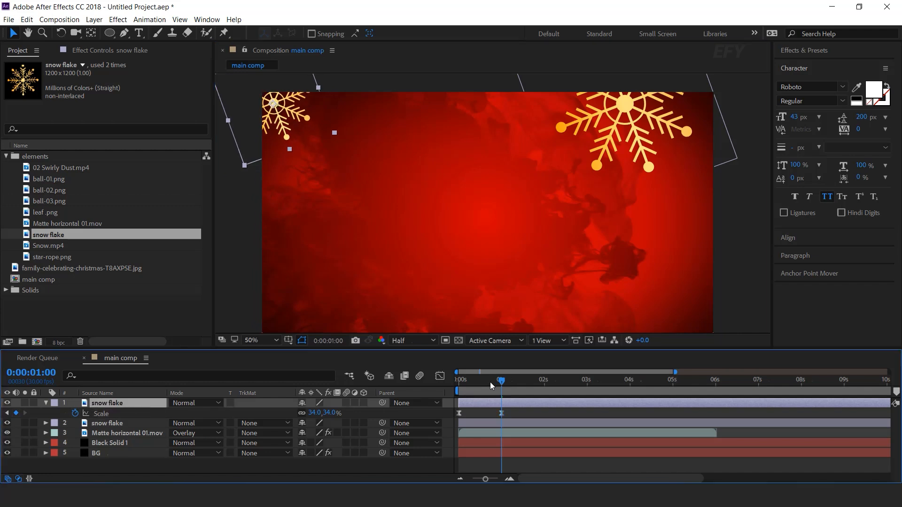
pyautogui.press('Home')
pyautogui.press('space')
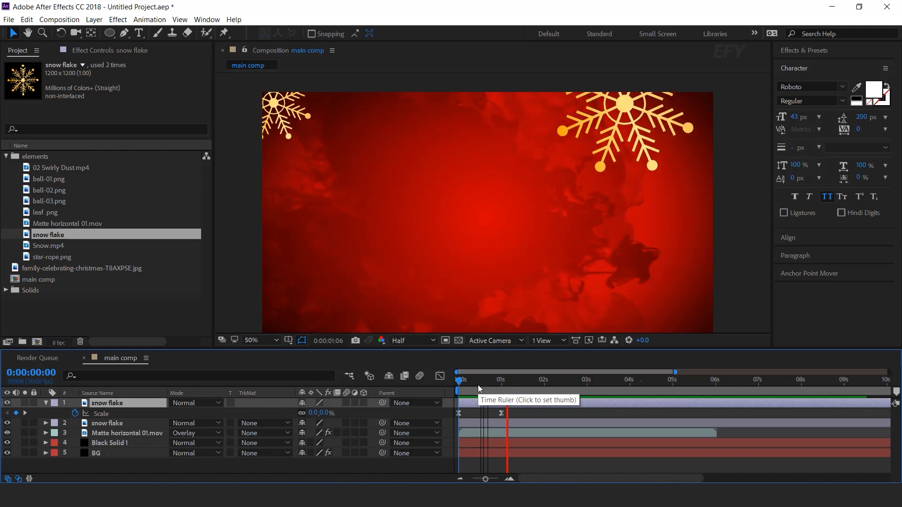
pyautogui.click(502, 384)
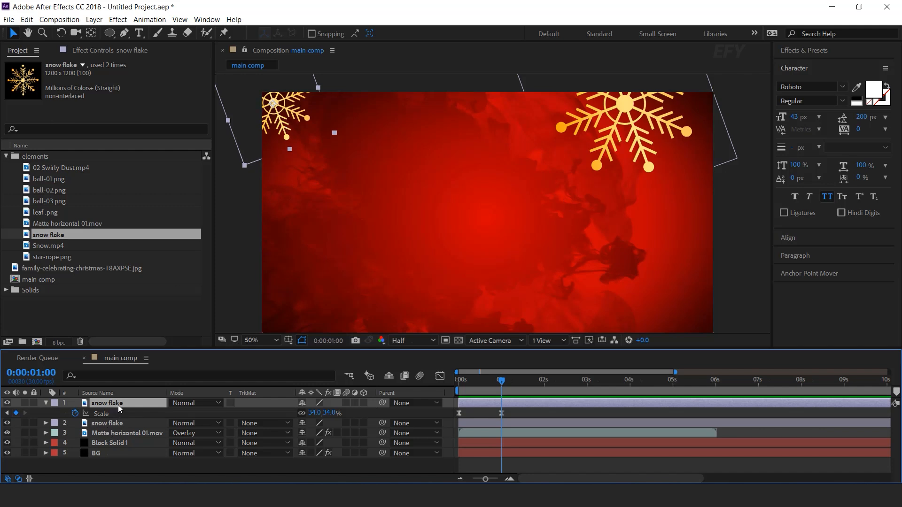
# - Change the upper-left snow flake's Rotation expression to time*20 so it spins the opposite way
pyautogui.press('e')
pyautogui.press('e')
pyautogui.press('e')
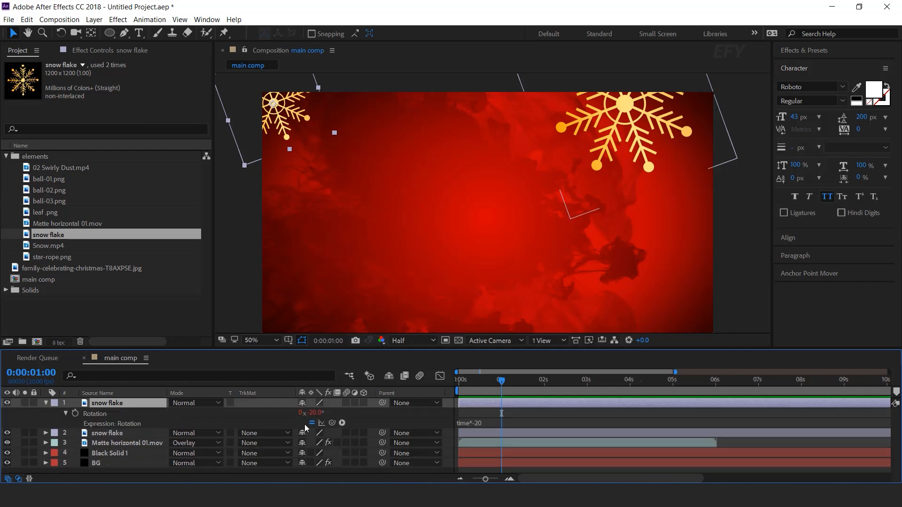
pyautogui.click(479, 421)
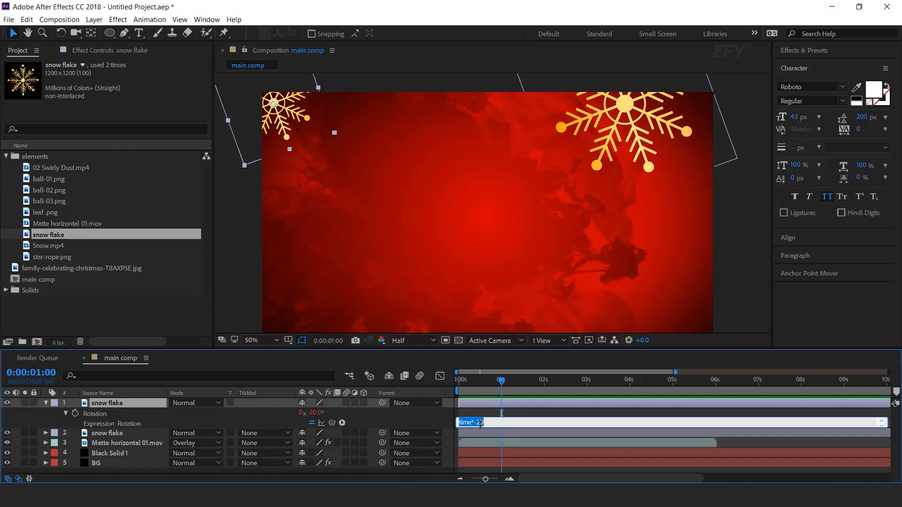
pyautogui.click(485, 434)
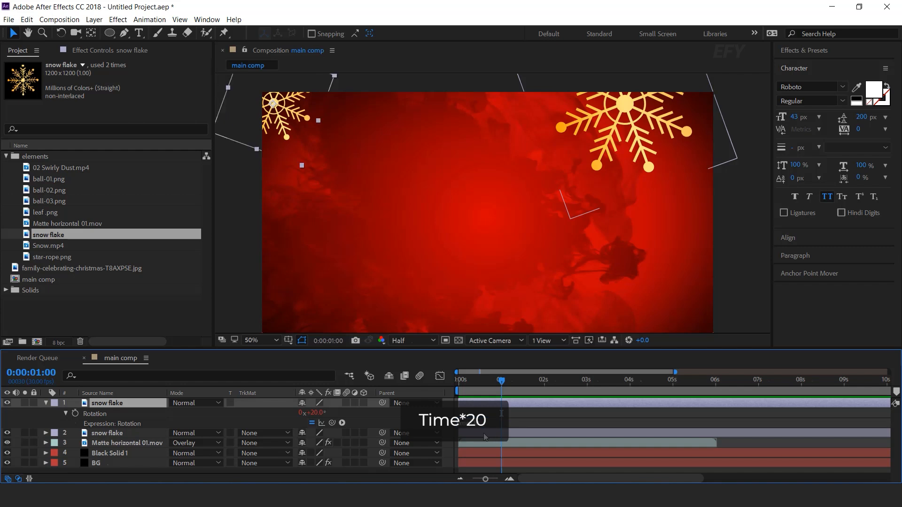
# - Preview the two snow flakes rotating in opposite directions
pyautogui.moveTo(501, 380); pyautogui.dragTo(432, 387)
pyautogui.press('space')
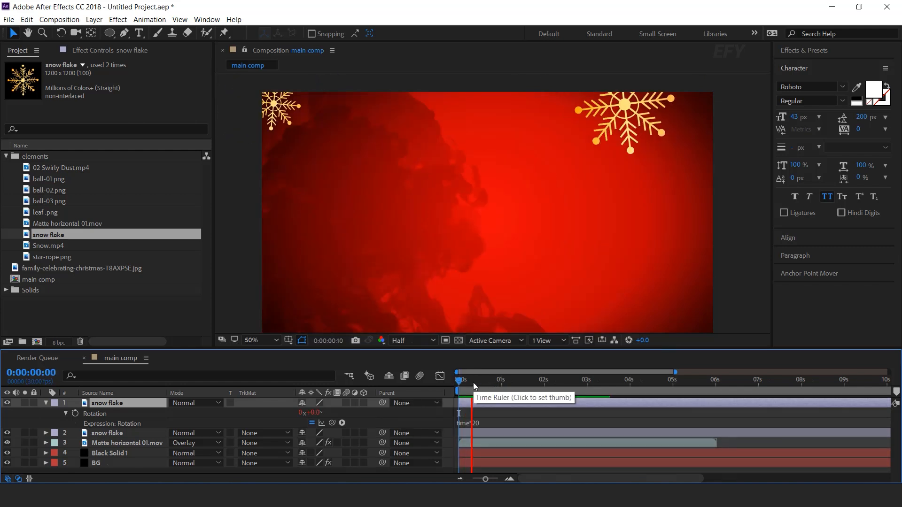
pyautogui.click(511, 382)
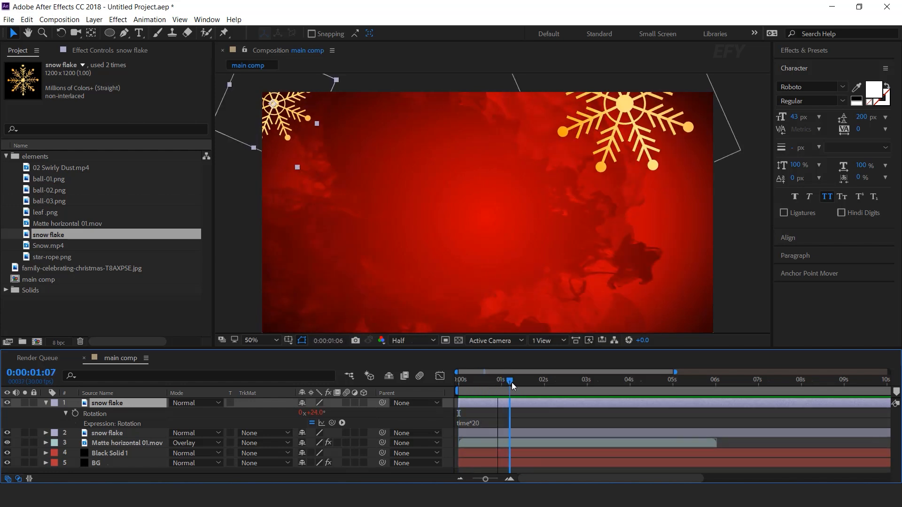
# - Duplicate the upper-left snow flake layer and move the copy to the middle of the frame's bottom edge
pyautogui.click(45, 403)
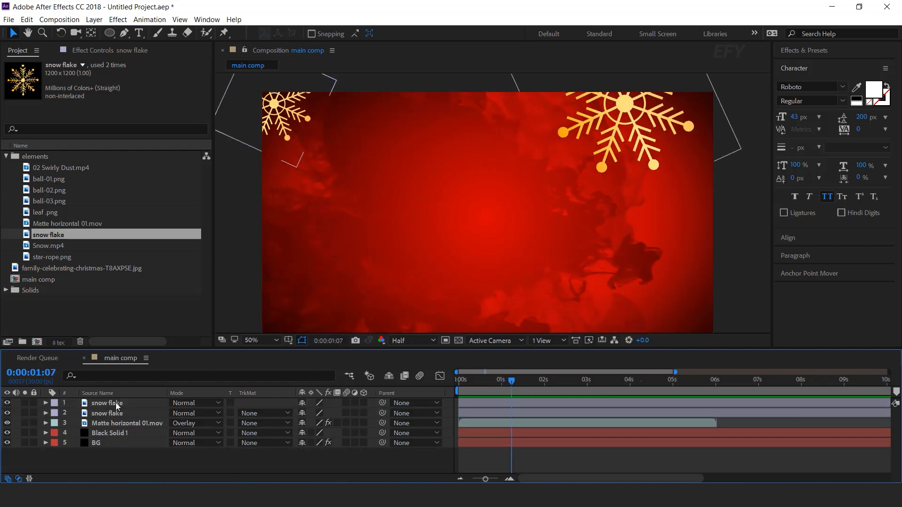
pyautogui.click(115, 402)
pyautogui.hotkey('ctrl', 'd')
pyautogui.moveTo(309, 70); pyautogui.dragTo(459, 244)
pyautogui.moveTo(456, 299); pyautogui.dragTo(482, 293)
# - Set the bottom snow flake's Scale keyframe at 0:00:01:00 to 24% and shift the flake slightly up and right
pyautogui.press('s')
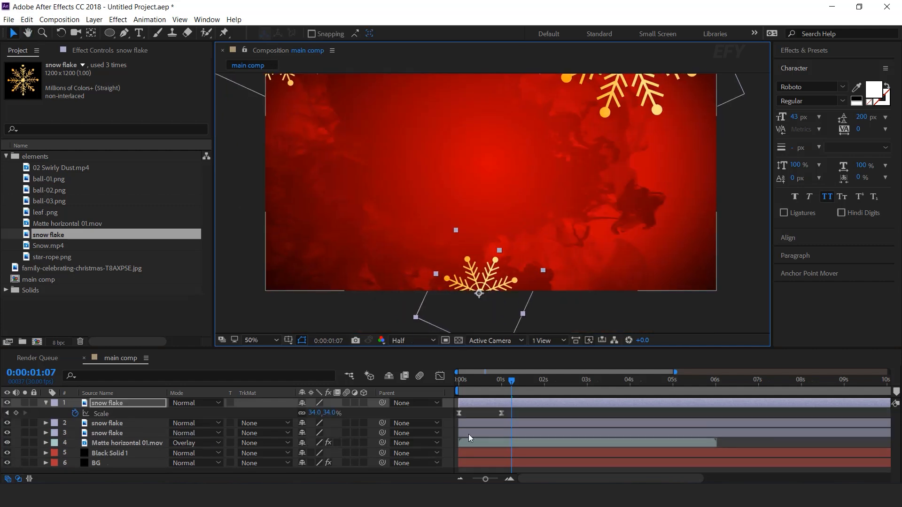
pyautogui.click(7, 413)
pyautogui.moveTo(331, 413); pyautogui.dragTo(348, 405)
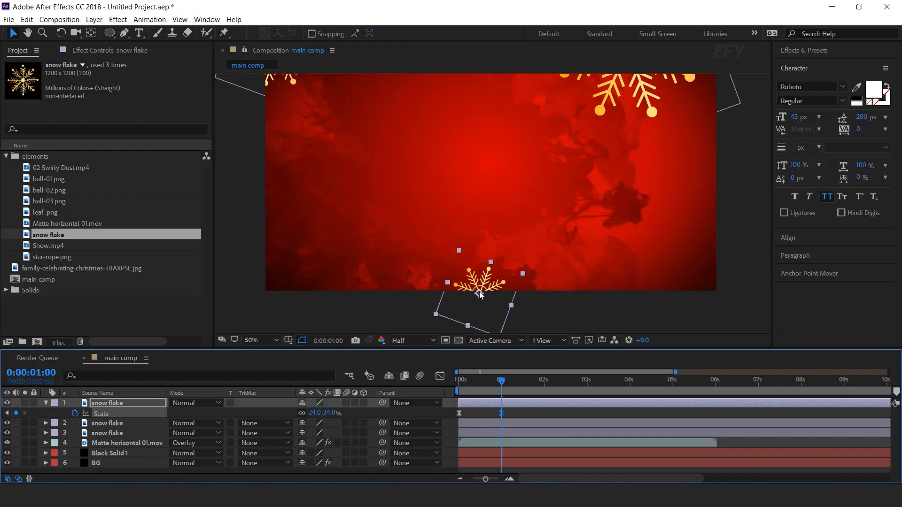
pyautogui.moveTo(478, 295); pyautogui.dragTo(487, 288)
pyautogui.click(46, 404)
# - Preview the animation of all three snow flakes
pyautogui.moveTo(502, 382); pyautogui.dragTo(435, 384)
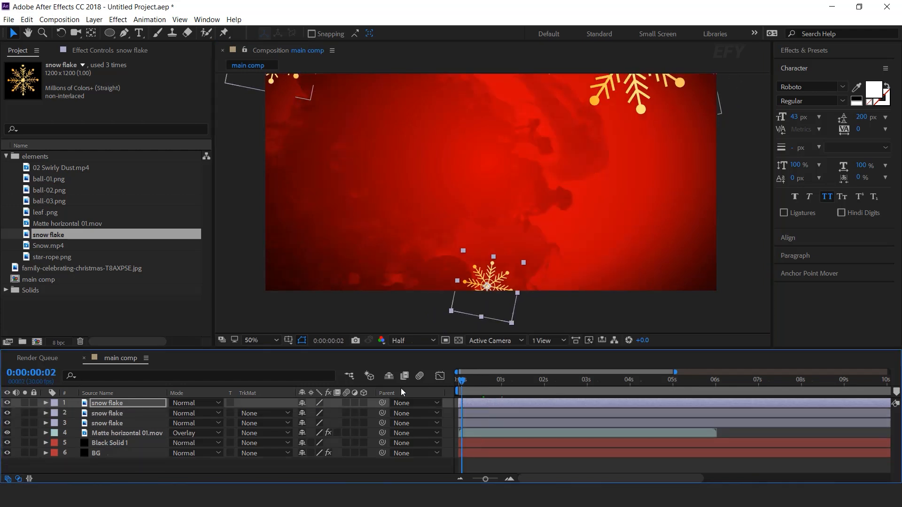
pyautogui.press('space')
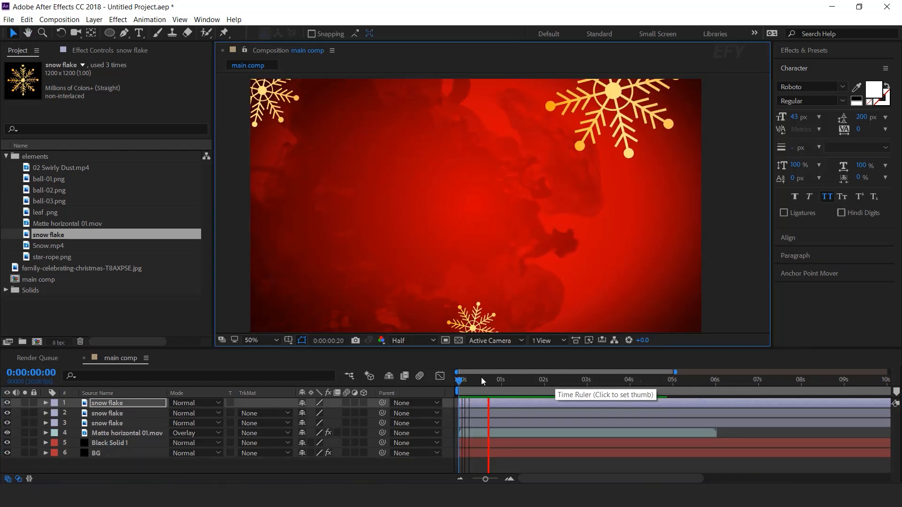
pyautogui.click(482, 380)
# - Stagger the start times of the three snow flake layers by a few frames, with the upper-left flake starting last
pyautogui.click(510, 479)
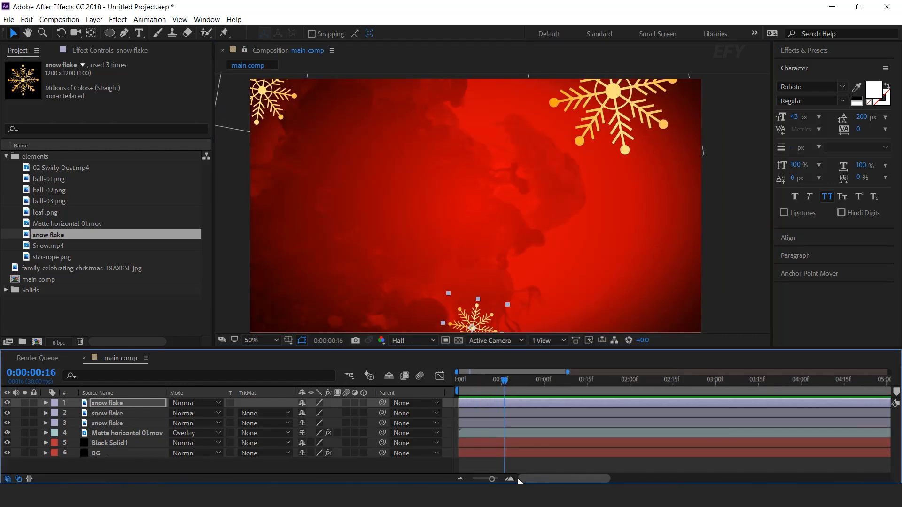
pyautogui.moveTo(484, 405); pyautogui.dragTo(496, 423)
pyautogui.press('Home')
pyautogui.press('space')
pyautogui.moveTo(503, 413); pyautogui.dragTo(512, 412)
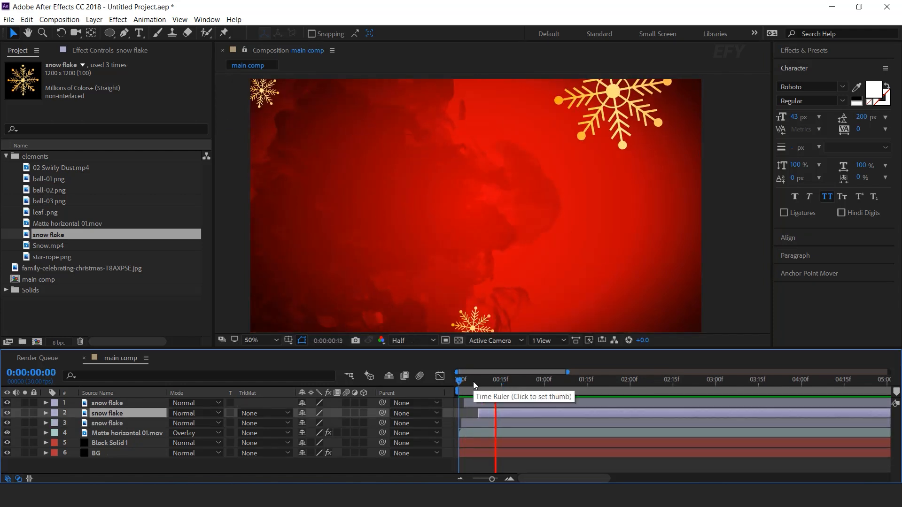
# - Check the staggered timing of the snow flake layers in a preview
pyautogui.moveTo(473, 381); pyautogui.dragTo(484, 379)
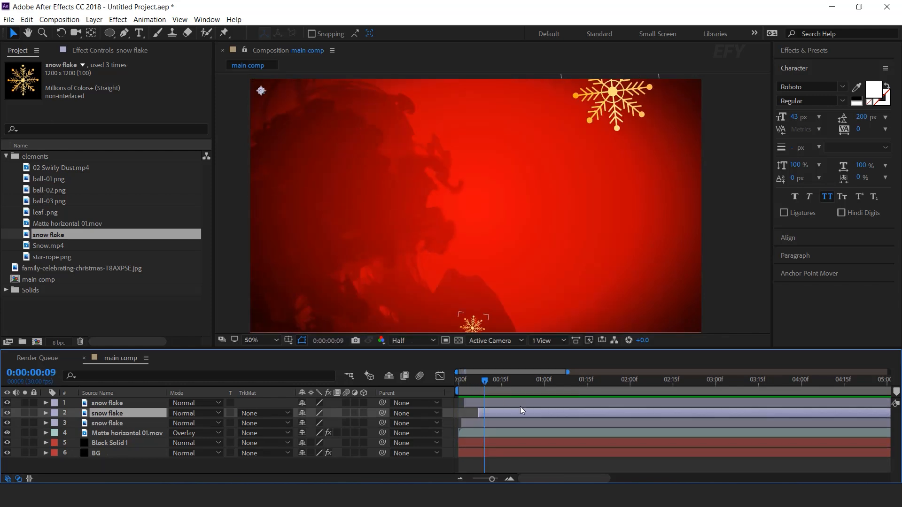
pyautogui.press('space')
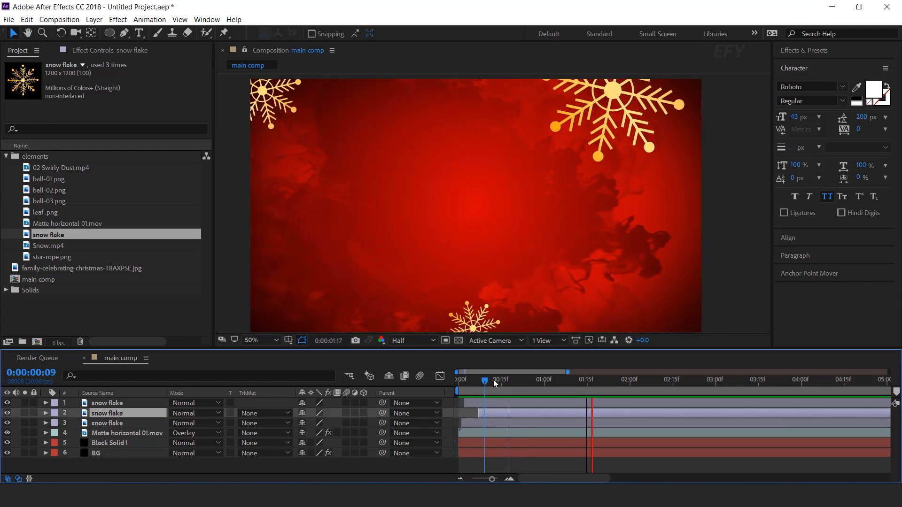
pyautogui.click(475, 380)
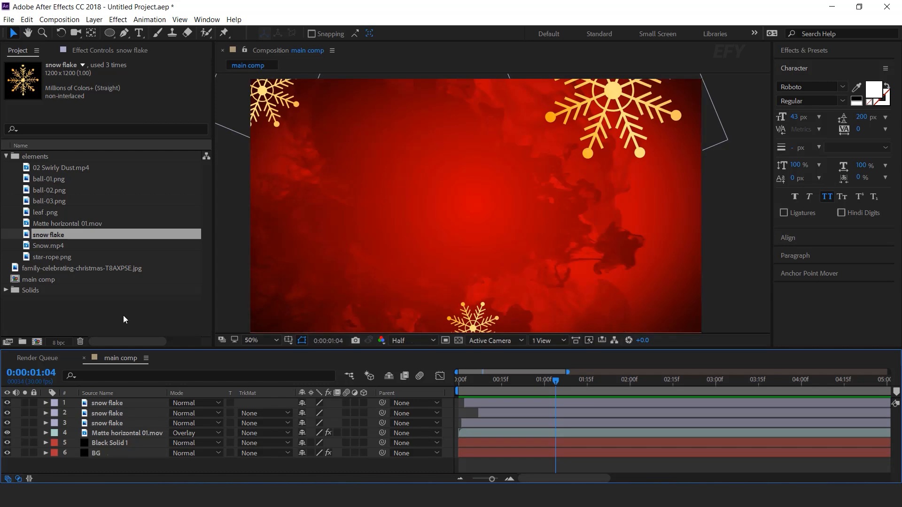
# - Create a new 1000 x 1000 px composition named leaf
pyautogui.click(128, 318)
pyautogui.click(37, 341)
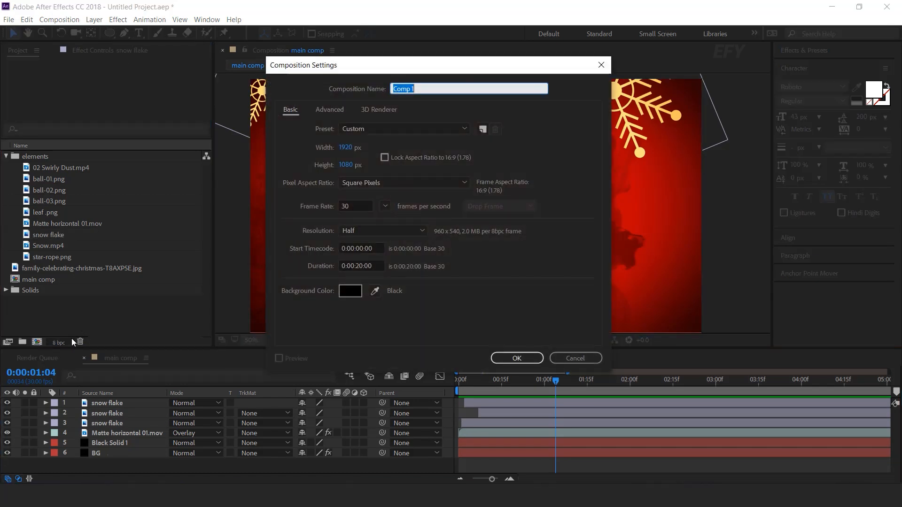
pyautogui.click(346, 147)
pyautogui.write('1000')
pyautogui.press('Tab')
pyautogui.write('1000')
pyautogui.click(397, 89)
pyautogui.write('leaf')
pyautogui.click(514, 356)
# - Add leaf.png to the leaf comp and move its anchor point to the tip of the stem
pyautogui.click(26, 214)
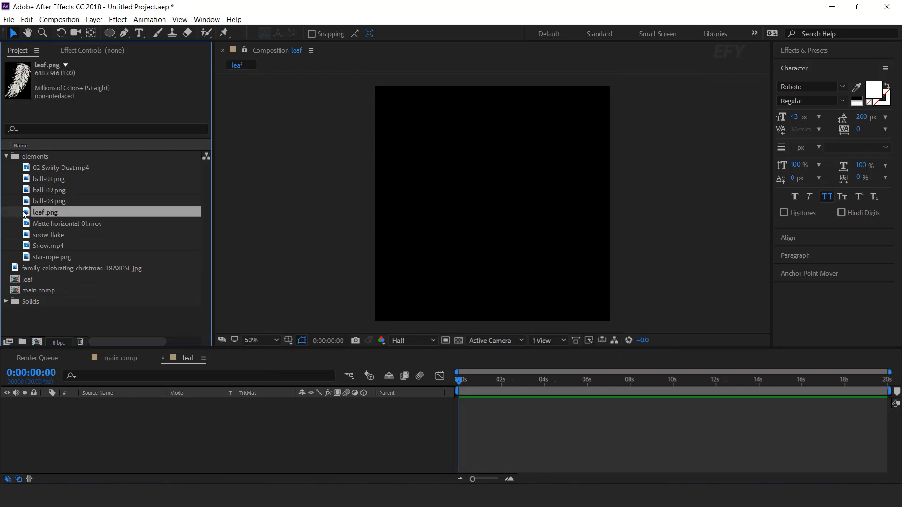
pyautogui.moveTo(131, 417); pyautogui.dragTo(127, 424)
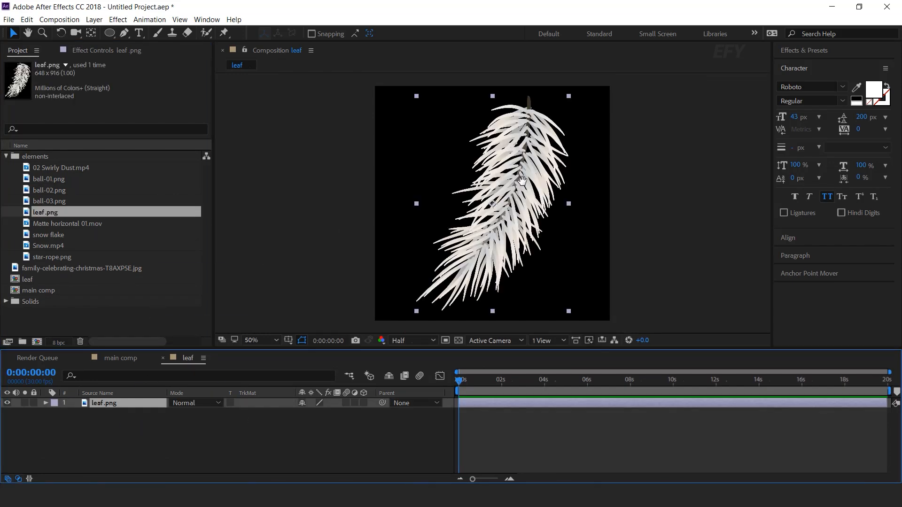
pyautogui.press('space')
pyautogui.moveTo(324, 79); pyautogui.dragTo(323, 88)
pyautogui.click(94, 33)
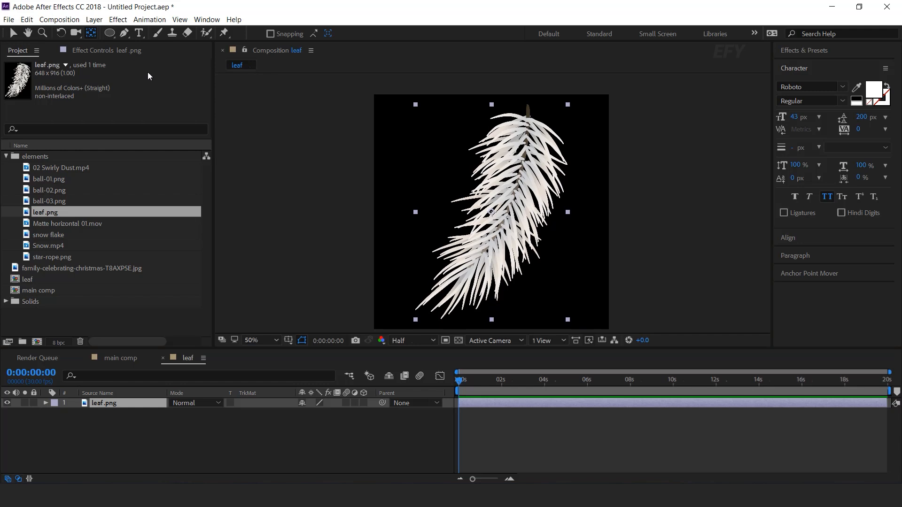
pyautogui.moveTo(514, 174); pyautogui.dragTo(528, 104)
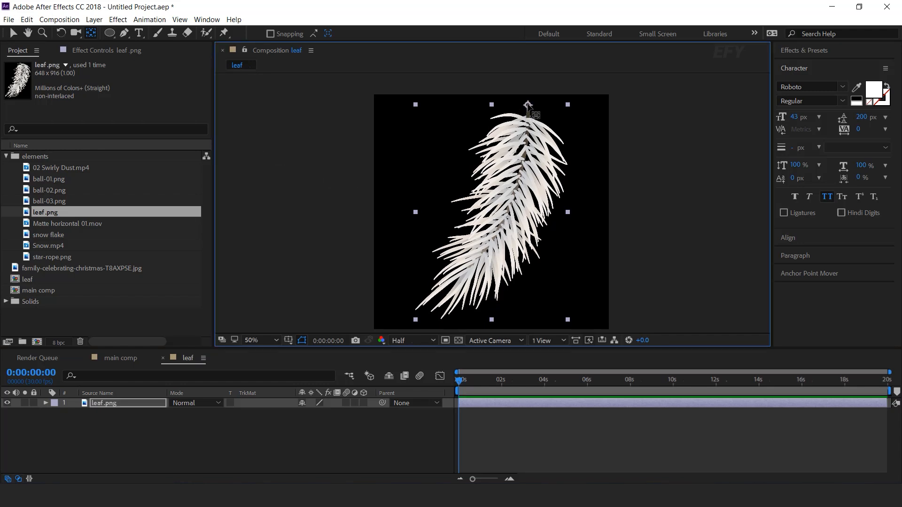
# - Animate the leaf.png layer's Scale from 0% at the comp's start to 100% at about 1.5 seconds
pyautogui.click(107, 404)
pyautogui.press('s')
pyautogui.click(510, 479)
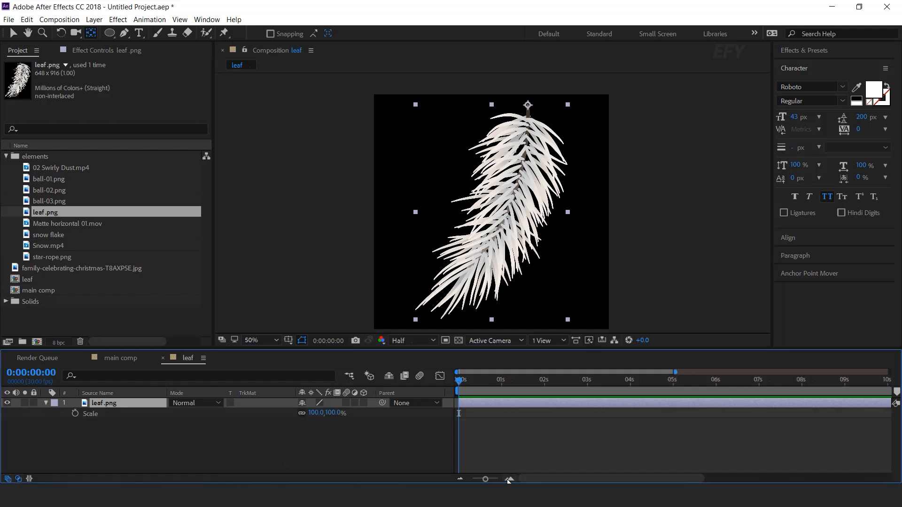
pyautogui.moveTo(461, 383); pyautogui.dragTo(430, 382)
pyautogui.click(76, 413)
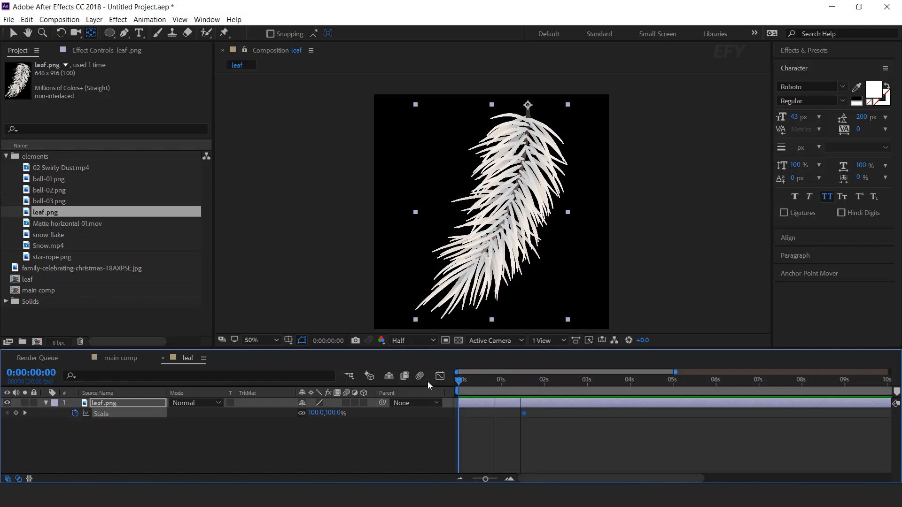
pyautogui.click(336, 413)
pyautogui.write('0')
pyautogui.press('Return')
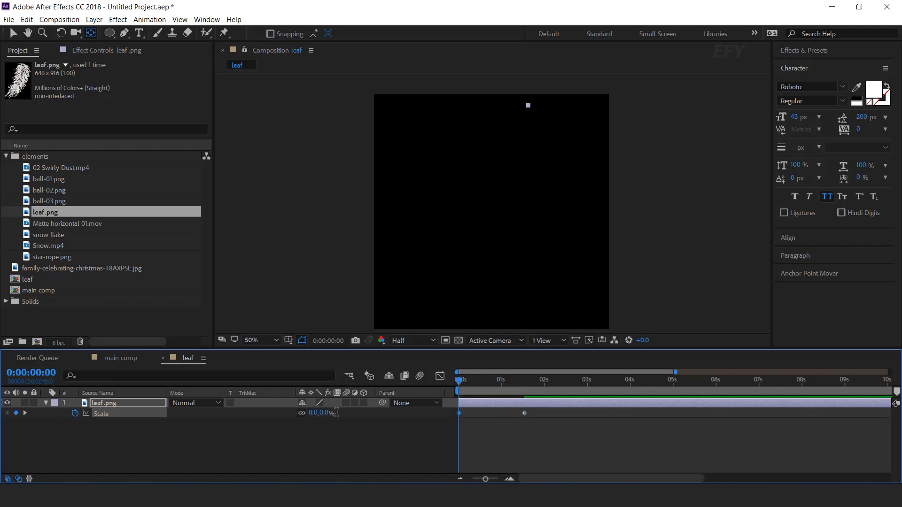
# - Easy-ease both scale keyframes, shape the speed curve to peak early and slow down gradually, and preview the growth
pyautogui.rightClick(525, 413)
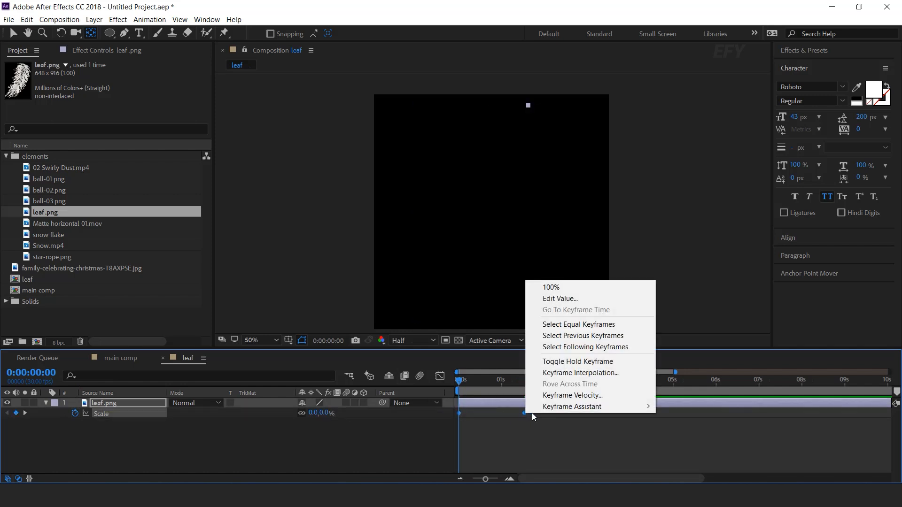
pyautogui.moveTo(587, 461)
pyautogui.click(715, 340)
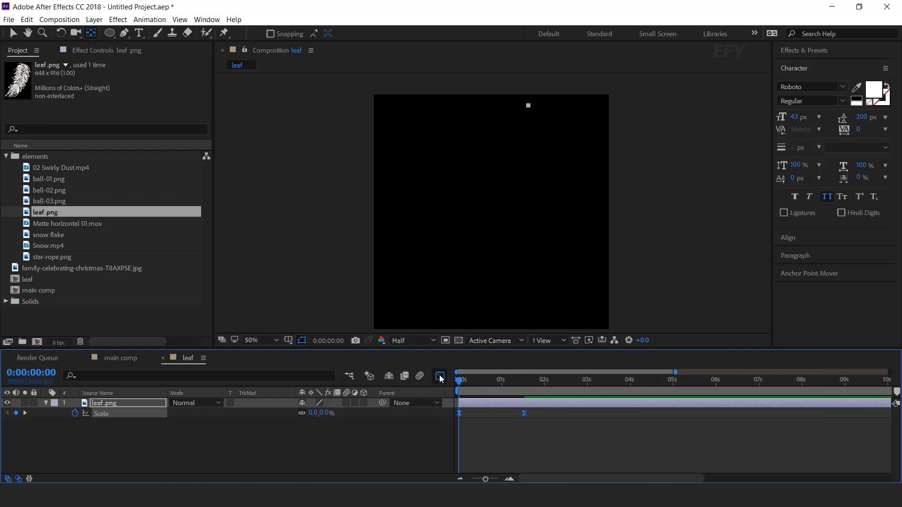
pyautogui.click(440, 377)
pyautogui.moveTo(502, 452); pyautogui.dragTo(491, 452)
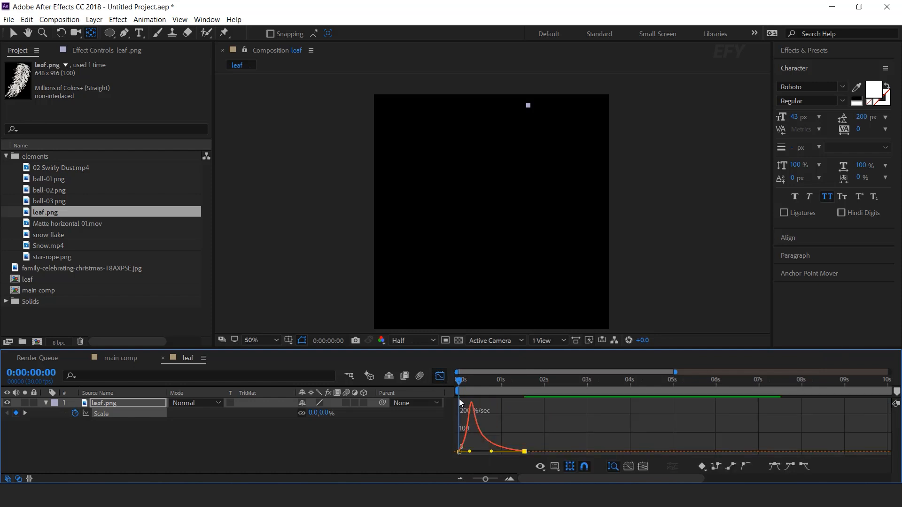
pyautogui.hotkey('shift', 'F3')
pyautogui.press('space')
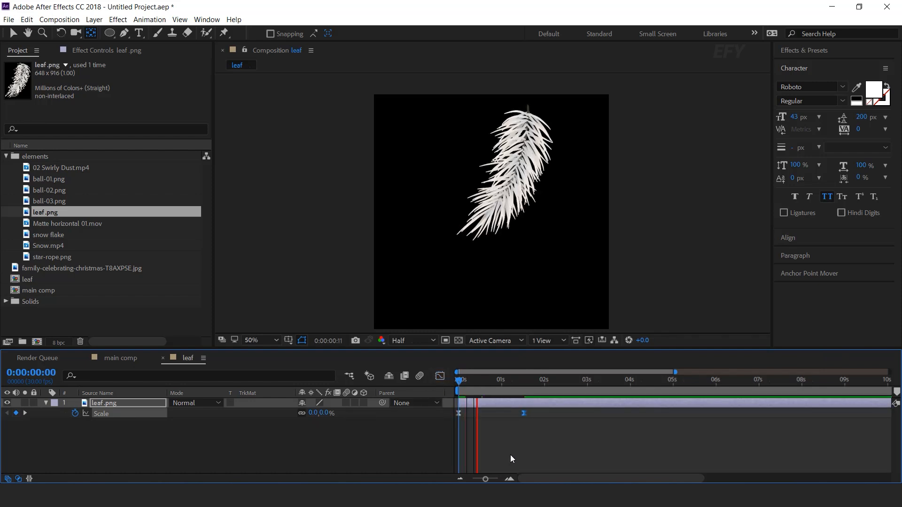
pyautogui.press('space')
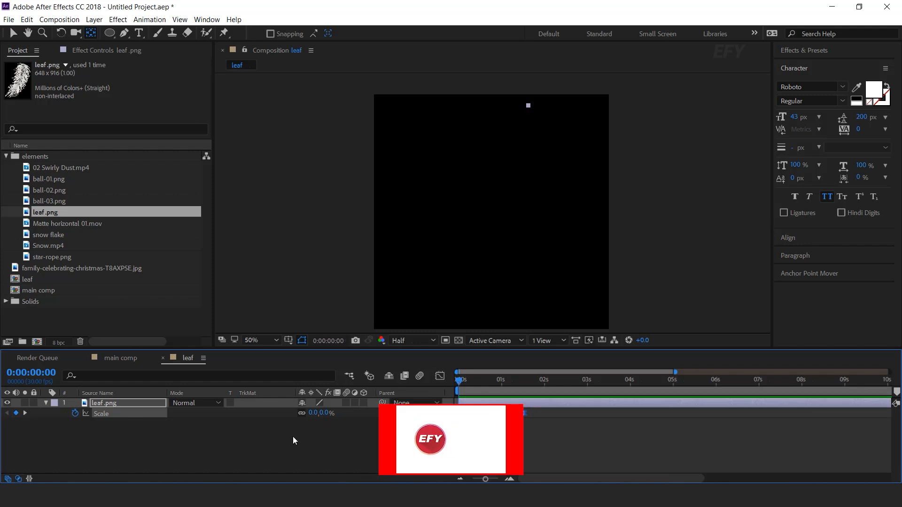
# - Close the leaf comp and create a 2500 x 2500 px composition named leaf precomp
pyautogui.click(293, 437)
pyautogui.click(45, 403)
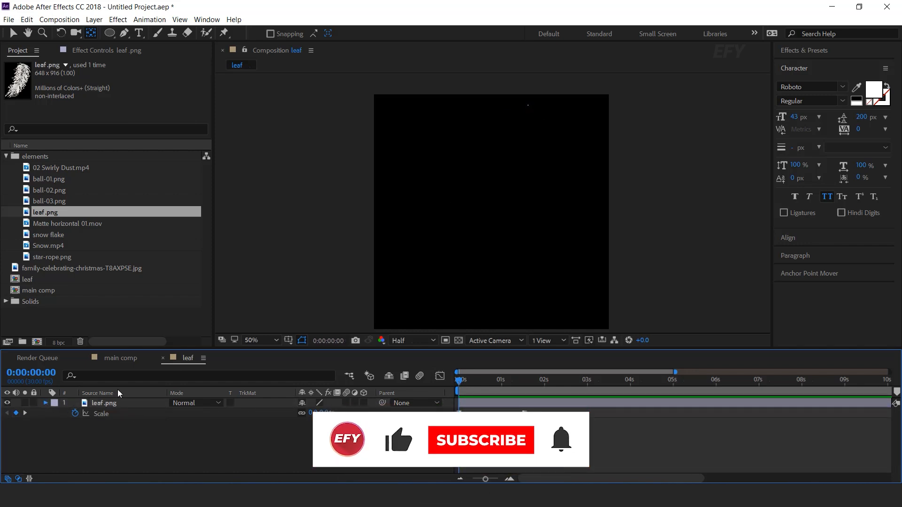
pyautogui.click(163, 358)
pyautogui.click(37, 342)
pyautogui.press('Tab')
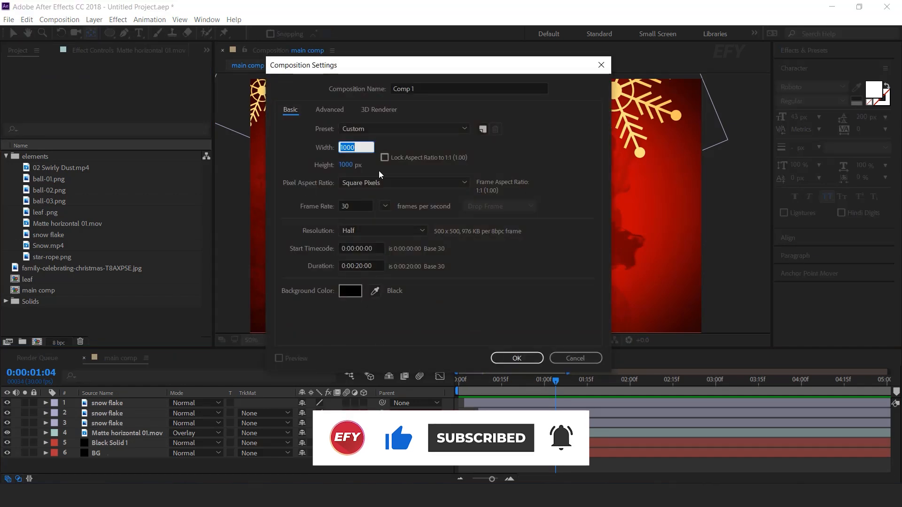
pyautogui.write('2500')
pyautogui.press('Tab')
pyautogui.write('2500')
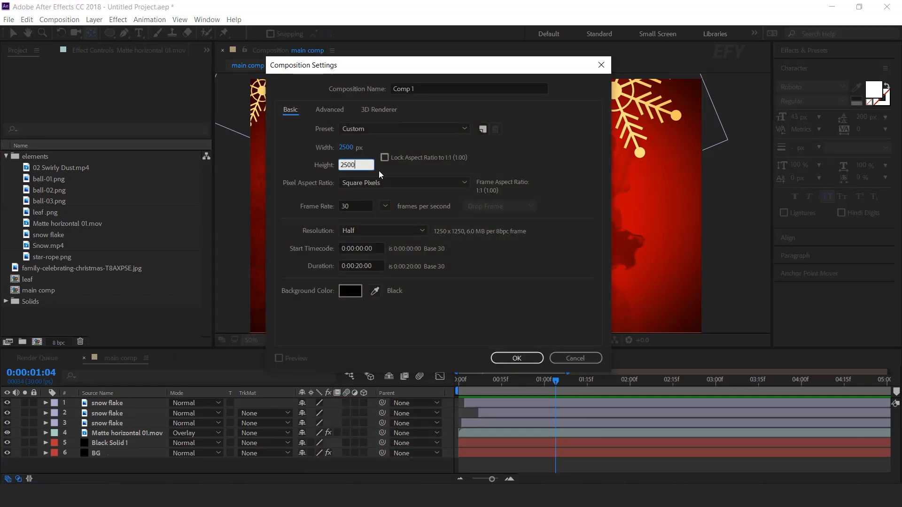
pyautogui.click(394, 92)
pyautogui.write('leaf')
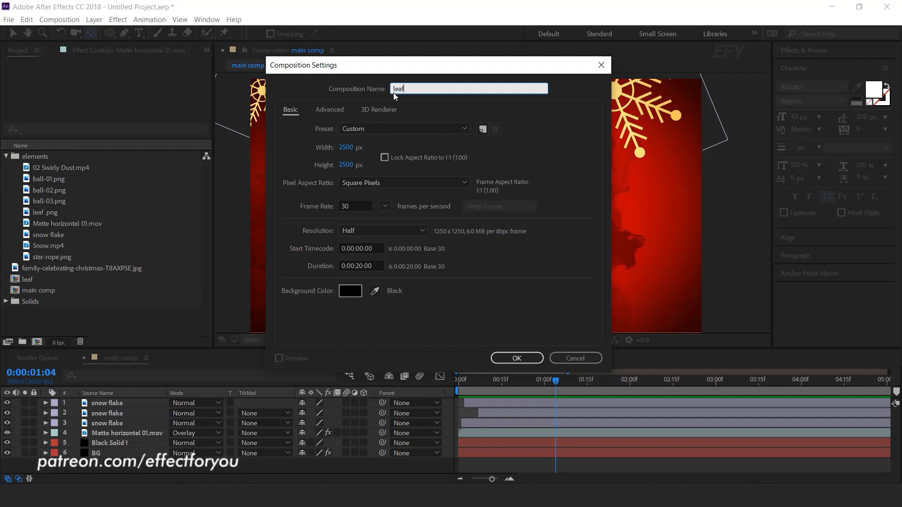
pyautogui.write(' precomp')
pyautogui.press('Return')
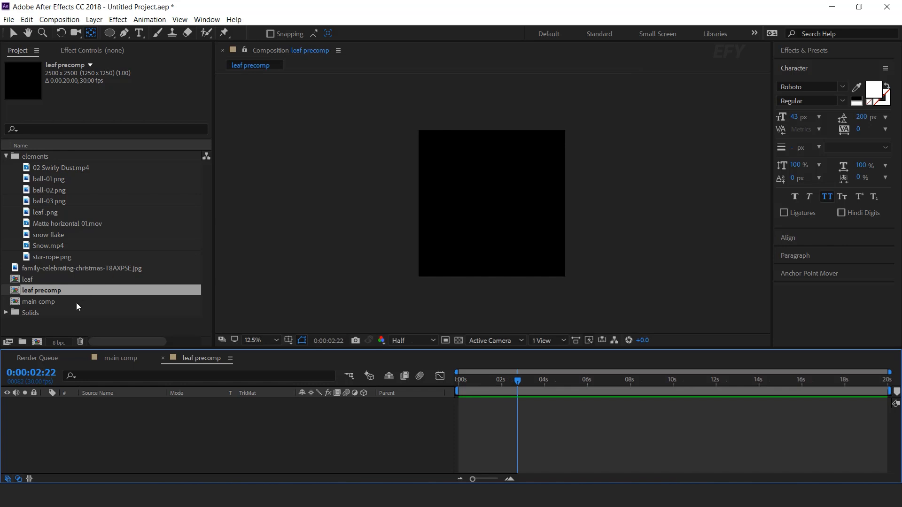
# - Add the leaf comp to leaf precomp and move its anchor point to the tip of the stem
pyautogui.click(27, 281)
pyautogui.moveTo(13, 281); pyautogui.dragTo(183, 441)
pyautogui.moveTo(491, 381); pyautogui.dragTo(567, 379)
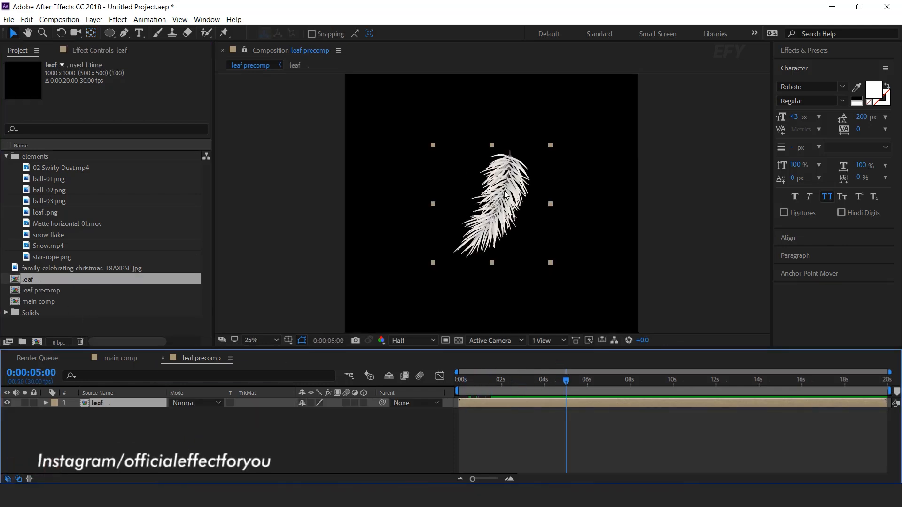
pyautogui.scroll(2, 505, 194)
pyautogui.moveTo(509, 193); pyautogui.dragTo(504, 203)
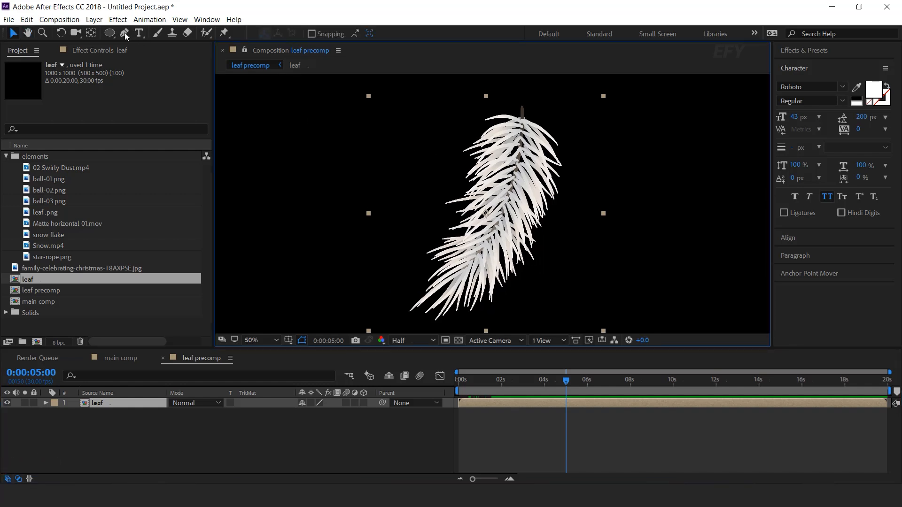
pyautogui.click(91, 33)
pyautogui.moveTo(486, 213); pyautogui.dragTo(522, 107)
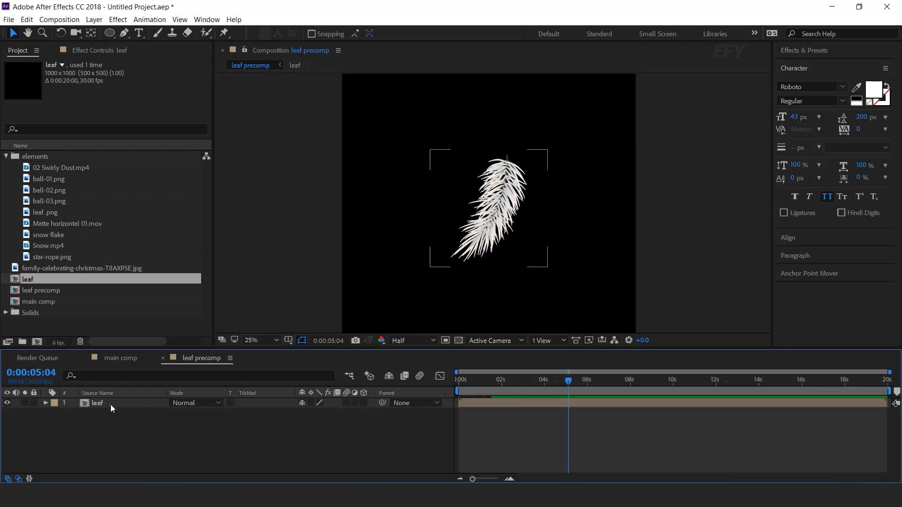
# - Apply the CC Bend It effect to the leaf layer
pyautogui.click(111, 405)
pyautogui.hotkey('ctrl', 'space')
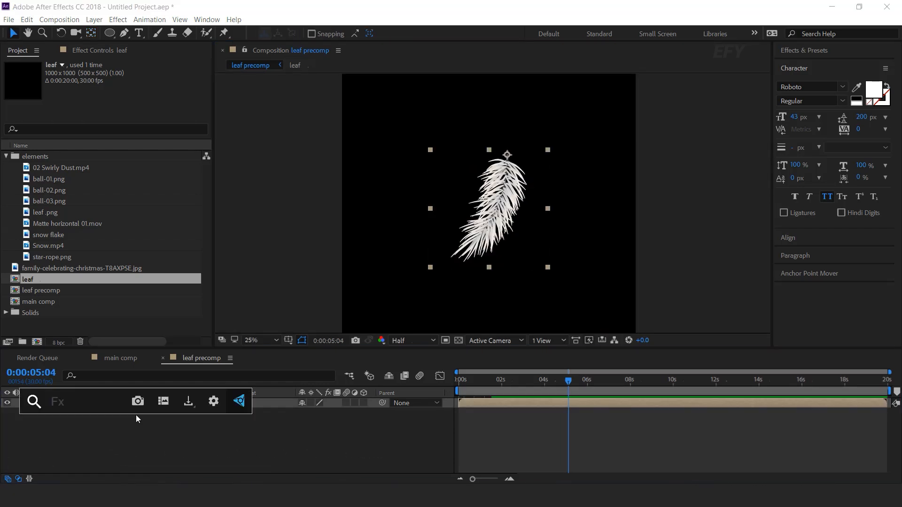
pyautogui.write('bend')
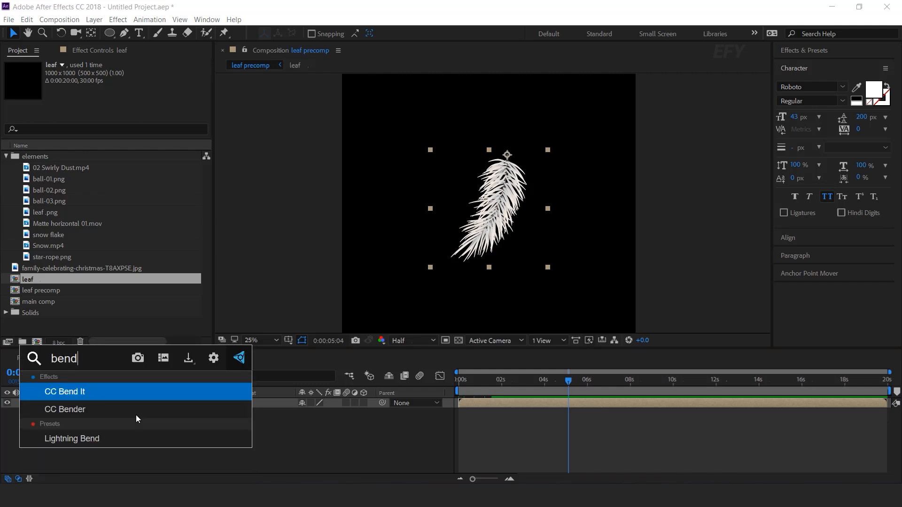
pyautogui.click(74, 394)
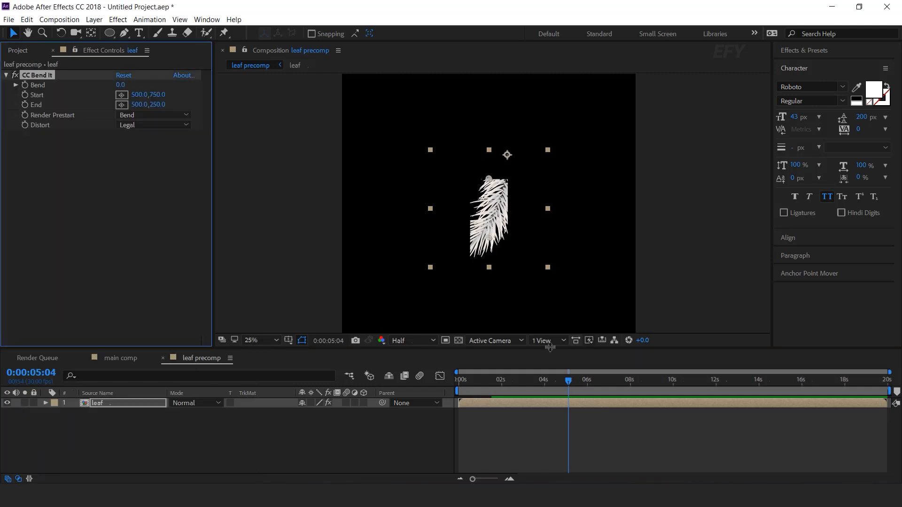
# - Place the bend's Start point just above the stem at about 664, -18 and its End point below the leaf tip at about 268, 1210
pyautogui.moveTo(491, 180); pyautogui.dragTo(490, 168)
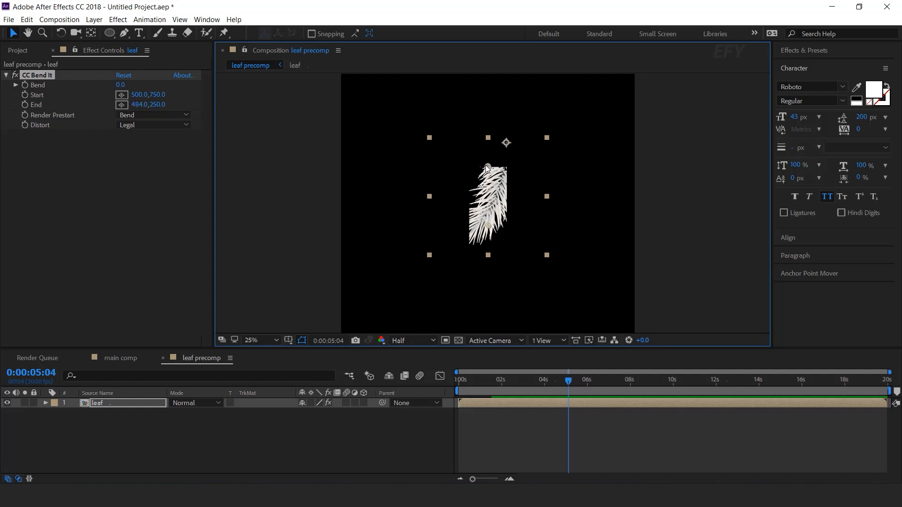
pyautogui.moveTo(487, 167); pyautogui.dragTo(460, 274)
pyautogui.moveTo(494, 208); pyautogui.dragTo(509, 140)
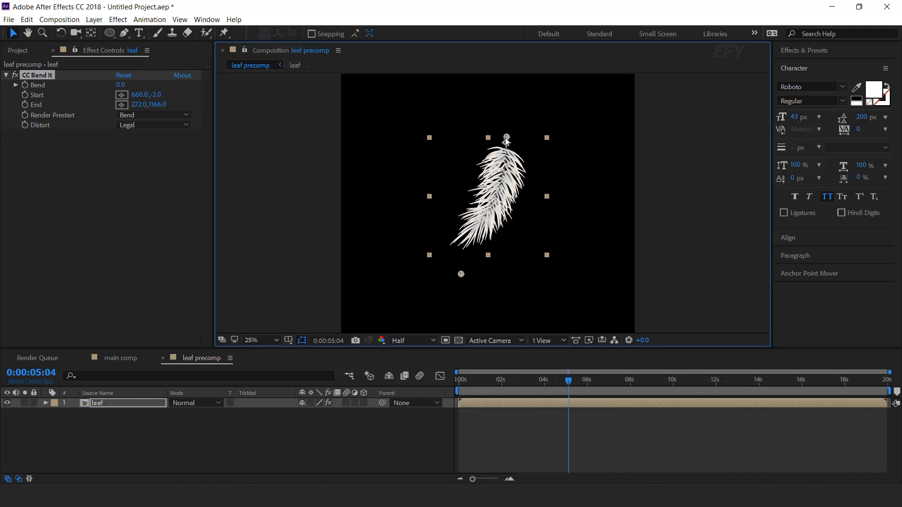
pyautogui.moveTo(461, 276); pyautogui.dragTo(460, 279)
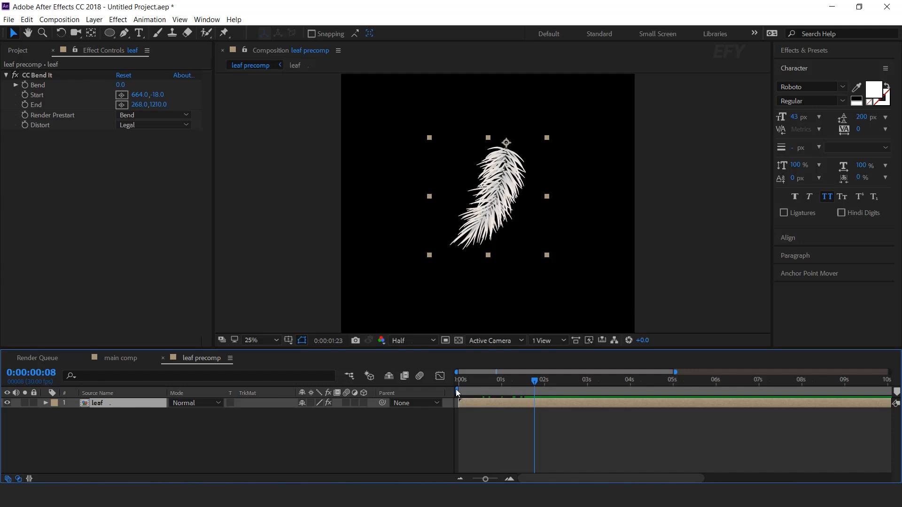
# - Keyframe the CC Bend It Bend value at 15 at 0:00:00:29 and at 0 at 0:00:02:00
pyautogui.moveTo(456, 389); pyautogui.dragTo(500, 389)
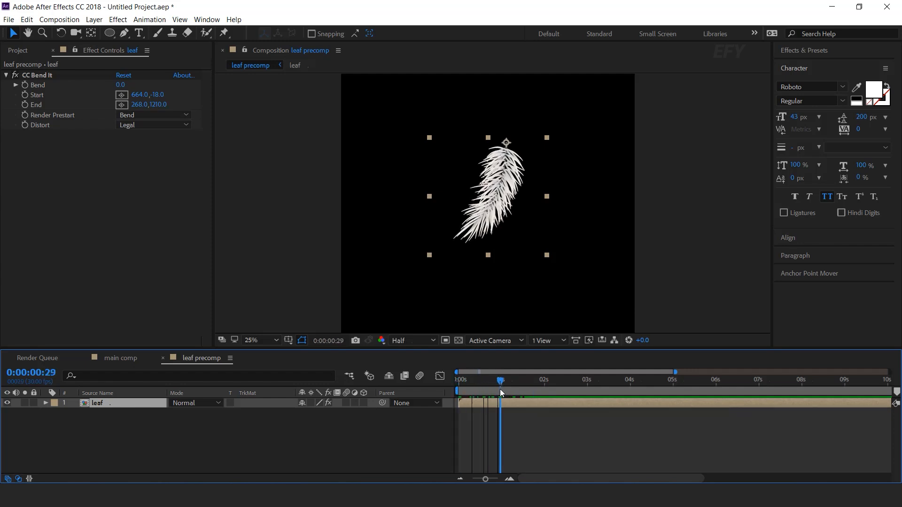
pyautogui.click(26, 85)
pyautogui.moveTo(121, 88); pyautogui.dragTo(209, 94)
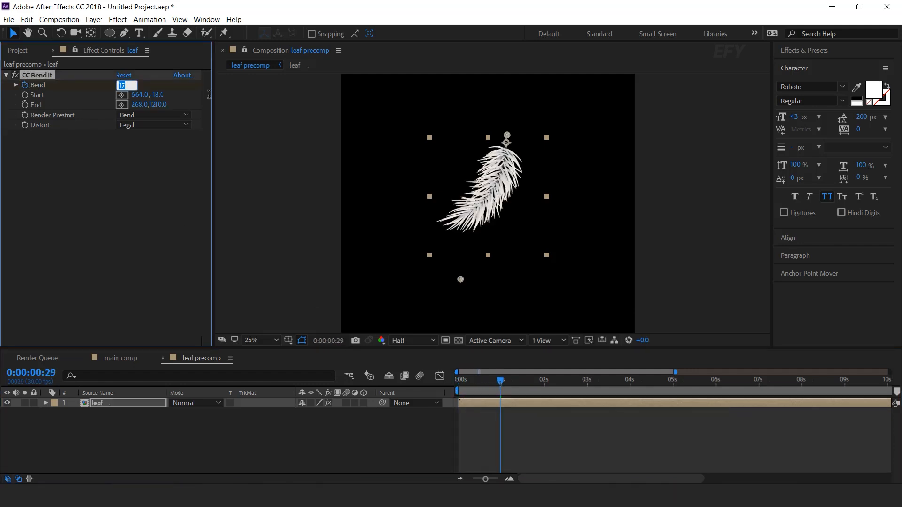
pyautogui.press('Return')
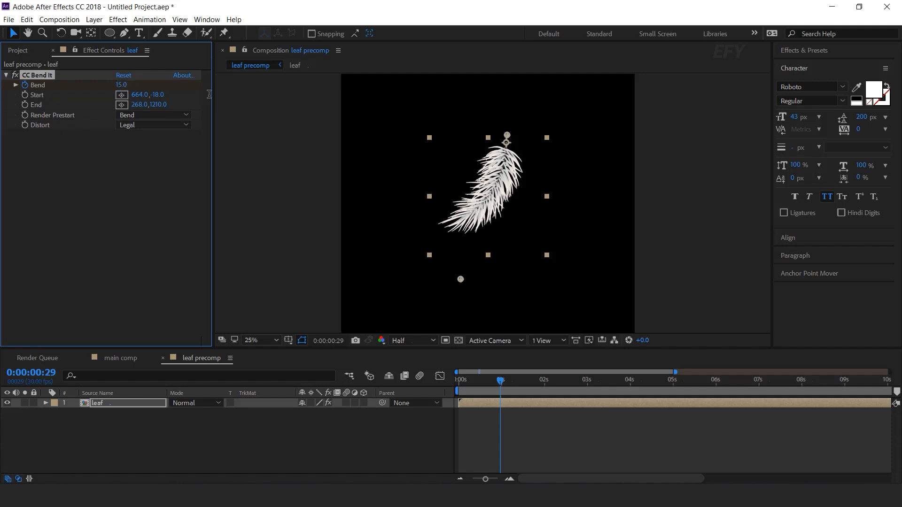
pyautogui.click(509, 479)
pyautogui.moveTo(525, 381); pyautogui.dragTo(590, 389)
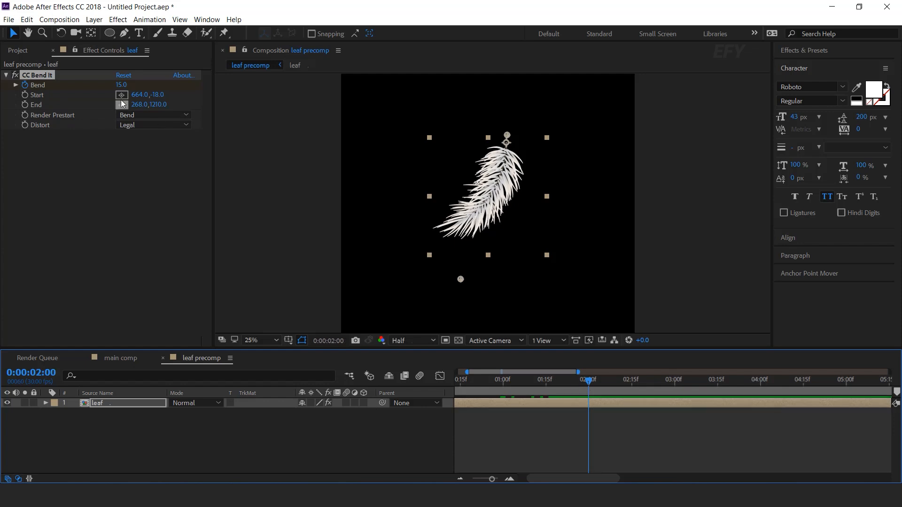
pyautogui.click(121, 85)
pyautogui.write('0')
pyautogui.press('Return')
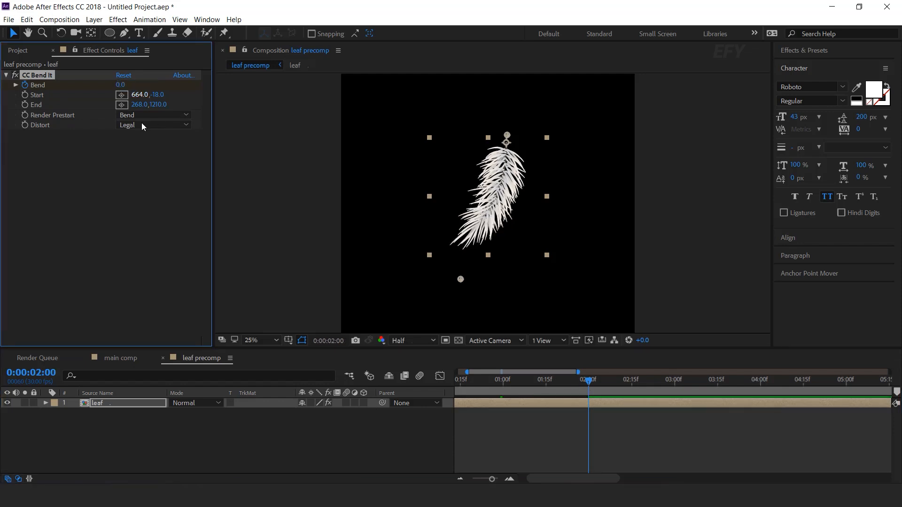
# - Reveal the leaf layer's Bend keyframes and shift both earlier so the first sits at 0:00:00:00
pyautogui.click(535, 402)
pyautogui.press('u')
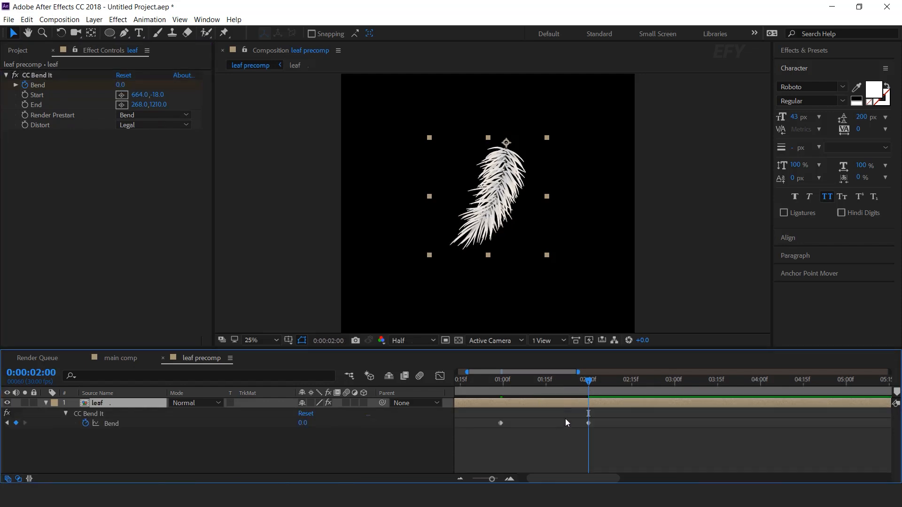
pyautogui.press('Home')
pyautogui.moveTo(674, 416); pyautogui.dragTo(455, 428)
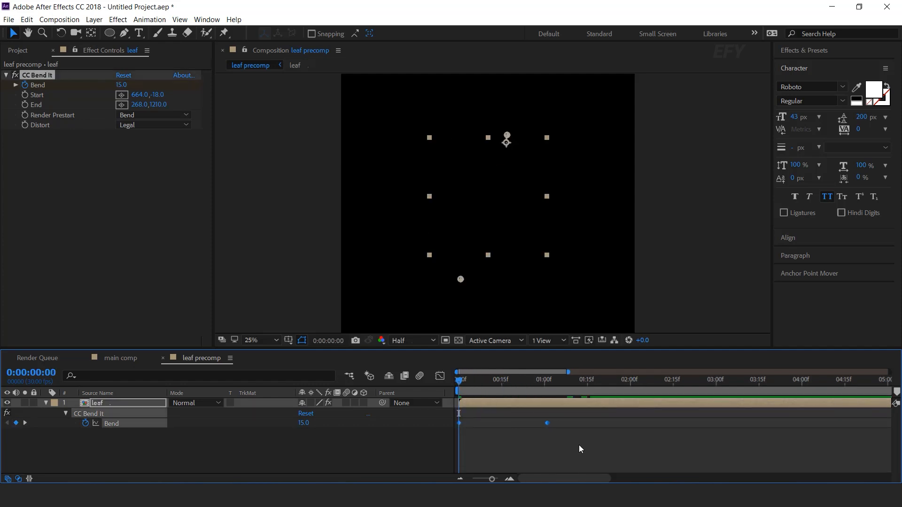
pyautogui.press('space')
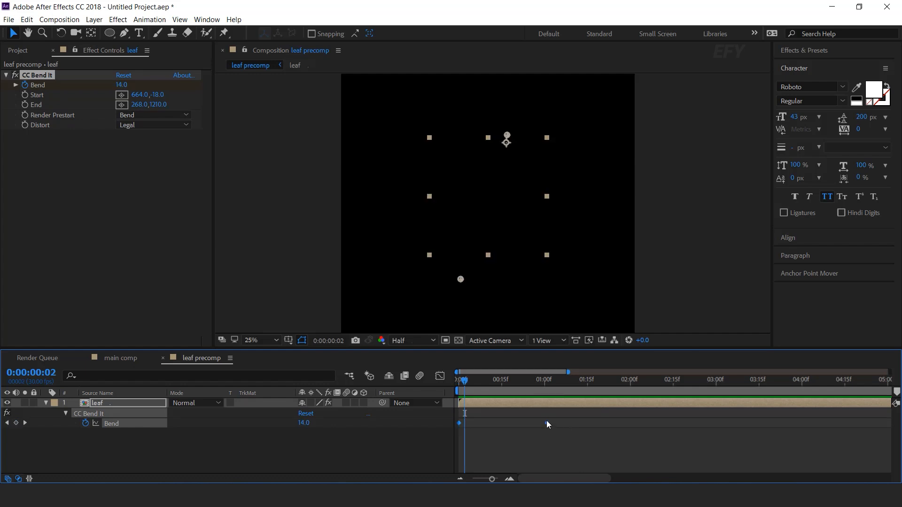
# - Apply Easy Ease to both Bend keyframes and preview the bending leaf from the start
pyautogui.rightClick(546, 421)
pyautogui.moveTo(575, 413)
pyautogui.click(716, 348)
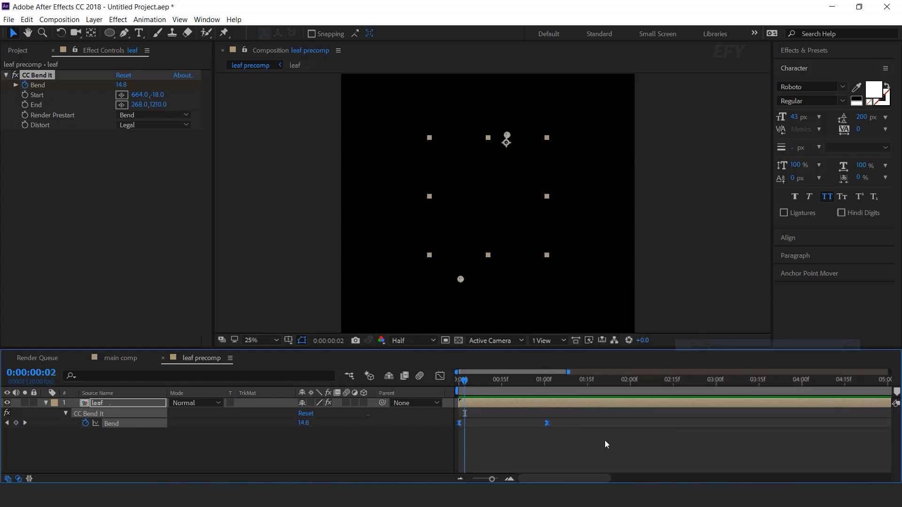
pyautogui.click(605, 441)
pyautogui.press('Home')
pyautogui.press('space')
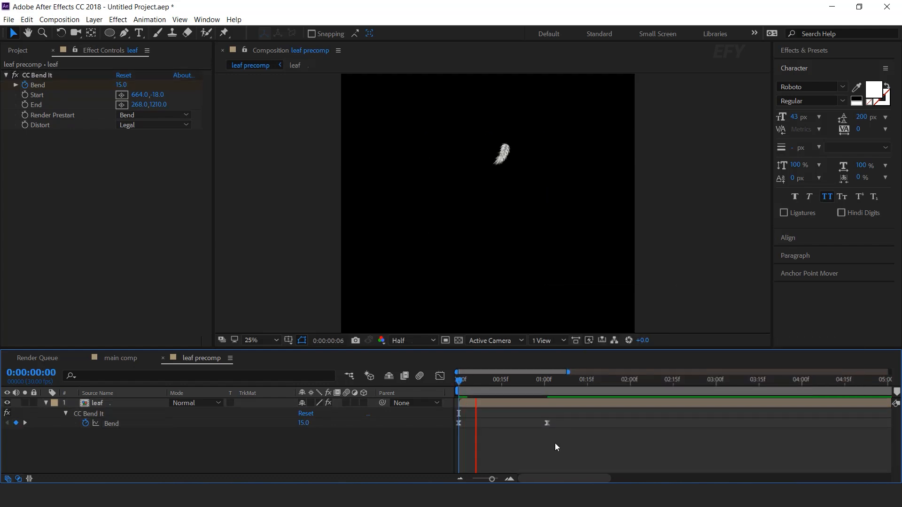
pyautogui.moveTo(500, 380)
pyautogui.mouseDown()
pyautogui.moveTo(466, 379)
pyautogui.moveTo(693, 383)
pyautogui.moveTo(435, 386)
pyautogui.moveTo(553, 386)
pyautogui.moveTo(498, 383)
pyautogui.mouseUp()
pyautogui.keyDown('alt'); pyautogui.click(306, 432); pyautogui.keyUp('alt')
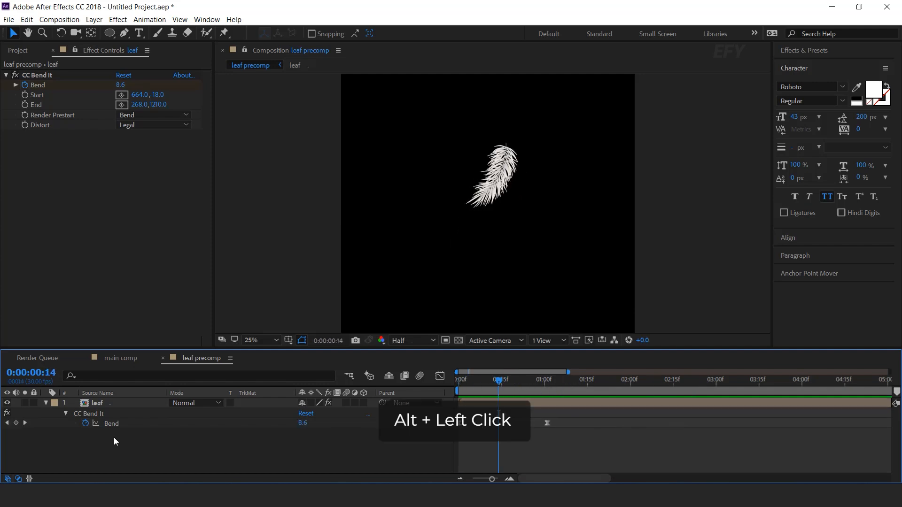
# - Add the expression loopOut("pingpong") to the Bend property and return to the start of the comp
pyautogui.keyDown('alt'); pyautogui.click(86, 424); pyautogui.keyUp('alt')
pyautogui.press('BackSpace')
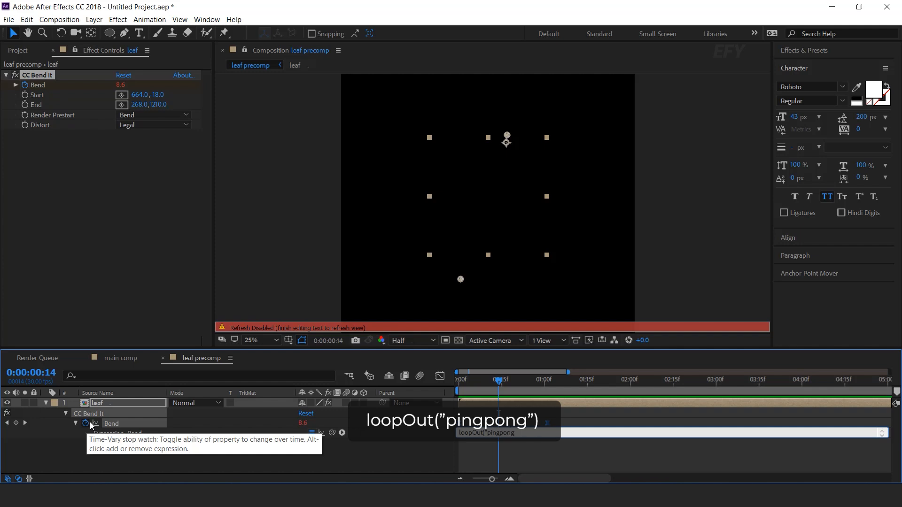
pyautogui.click(492, 452)
pyautogui.moveTo(490, 382); pyautogui.dragTo(452, 448)
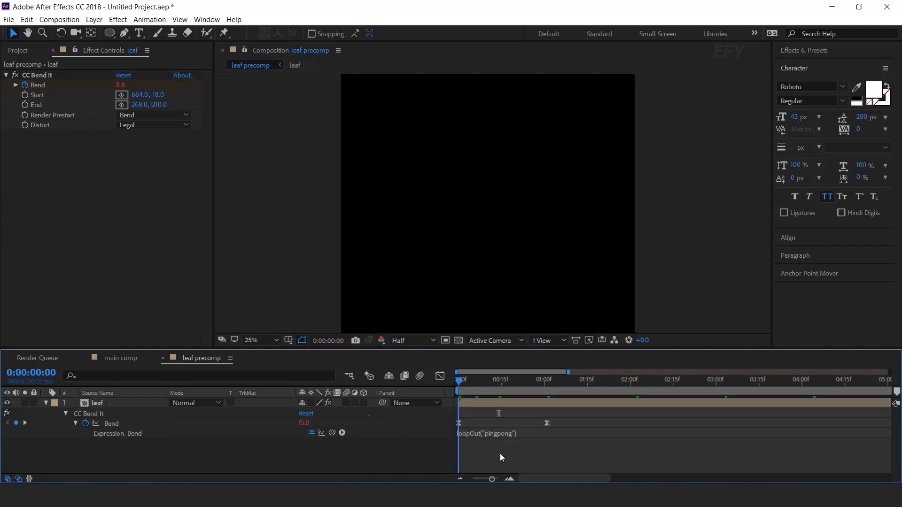
# - Preview the looping bend animation and set the leaf layer's Rotation to -70°
pyautogui.press('space')
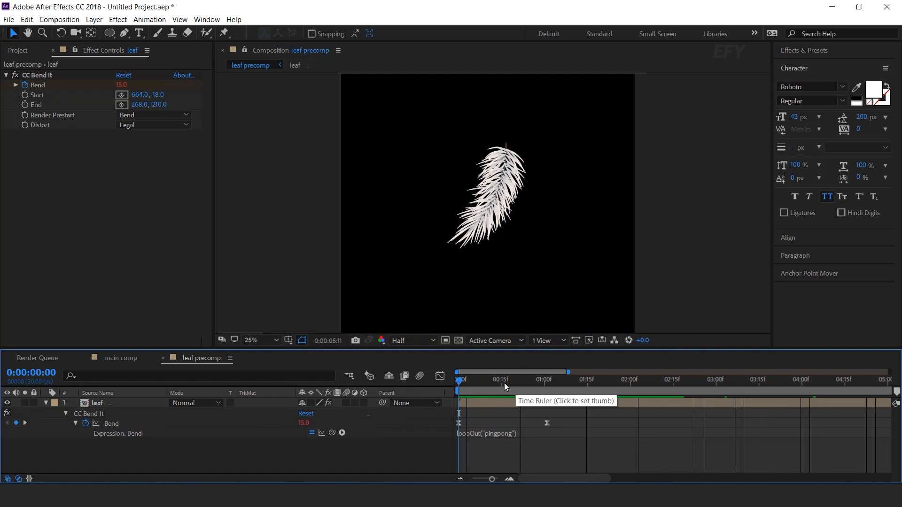
pyautogui.moveTo(480, 382); pyautogui.dragTo(530, 383)
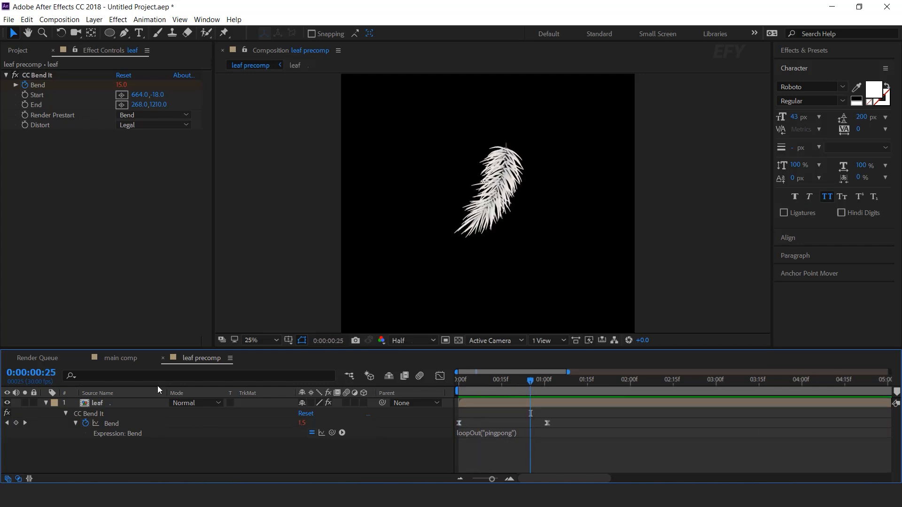
pyautogui.click(46, 403)
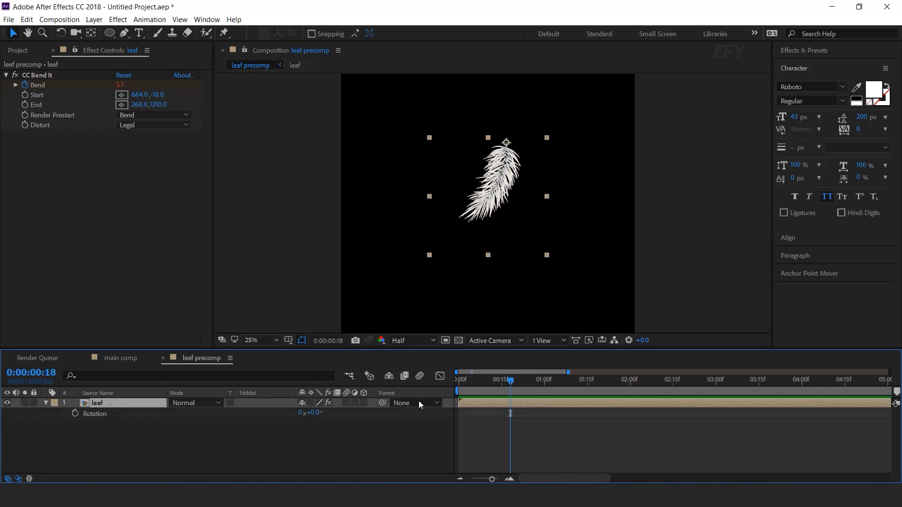
pyautogui.click(314, 414)
pyautogui.write('-70')
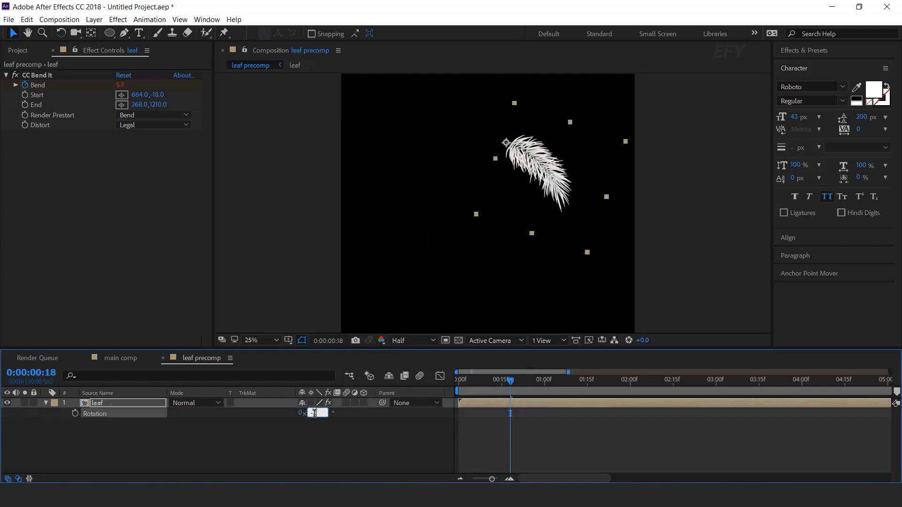
pyautogui.press('Return')
# - Duplicate the leaf layer and flip the copy horizontally
pyautogui.click(138, 406)
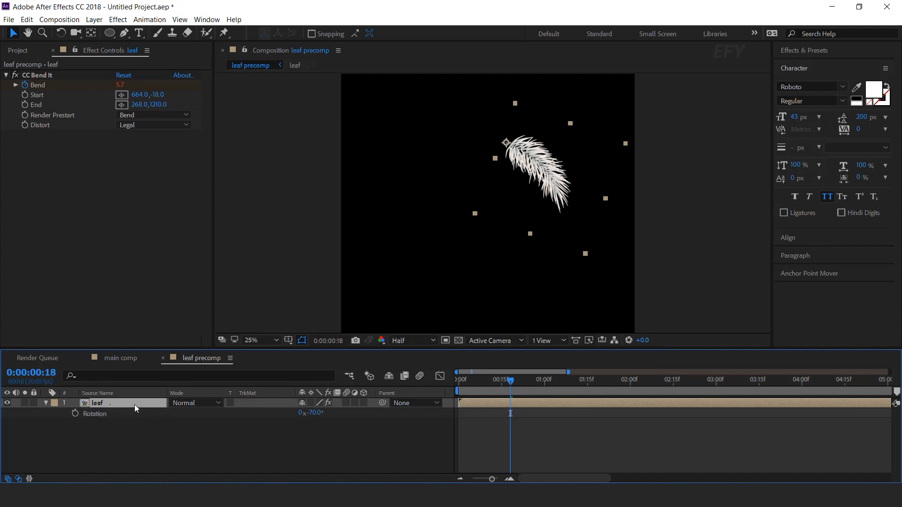
pyautogui.hotkey('ctrl', 'd')
pyautogui.rightClick(135, 404)
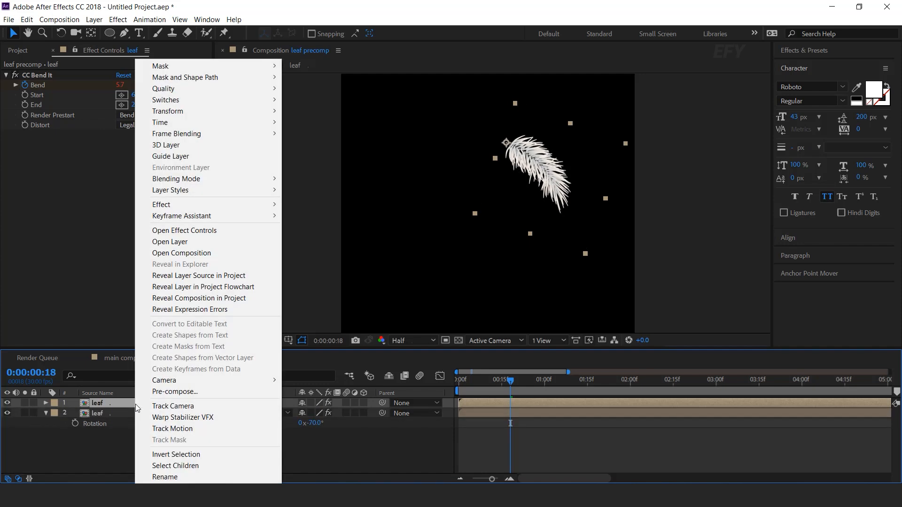
pyautogui.moveTo(175, 111)
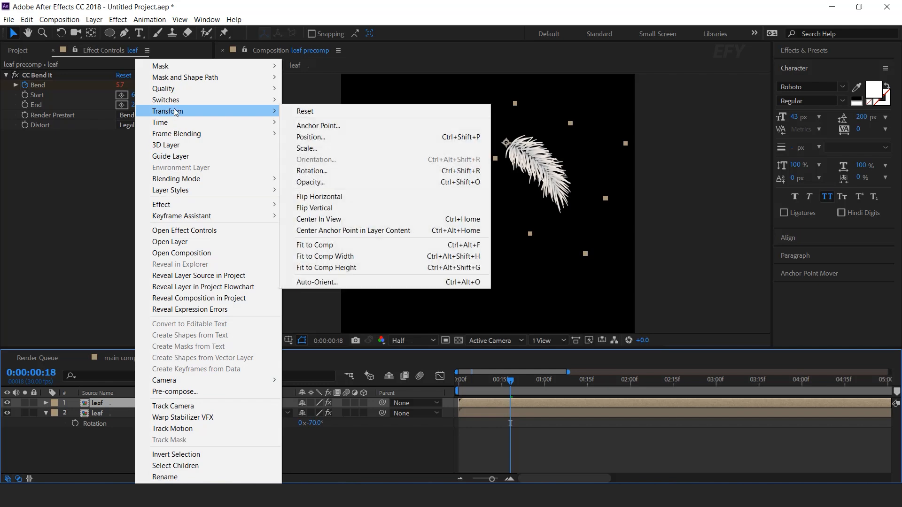
pyautogui.click(345, 197)
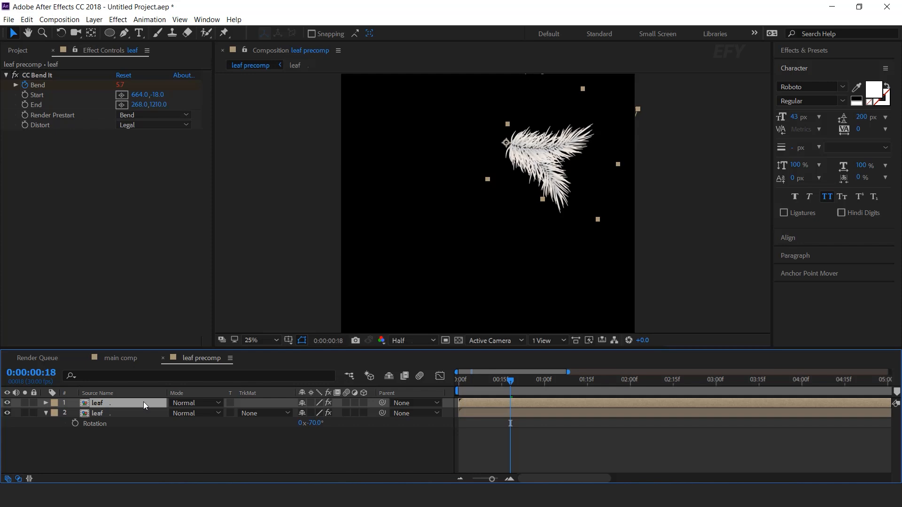
# - Set the flipped leaf copy's Rotation to 70° and preview both leaves from the start
pyautogui.press('r')
pyautogui.moveTo(312, 414); pyautogui.dragTo(419, 422)
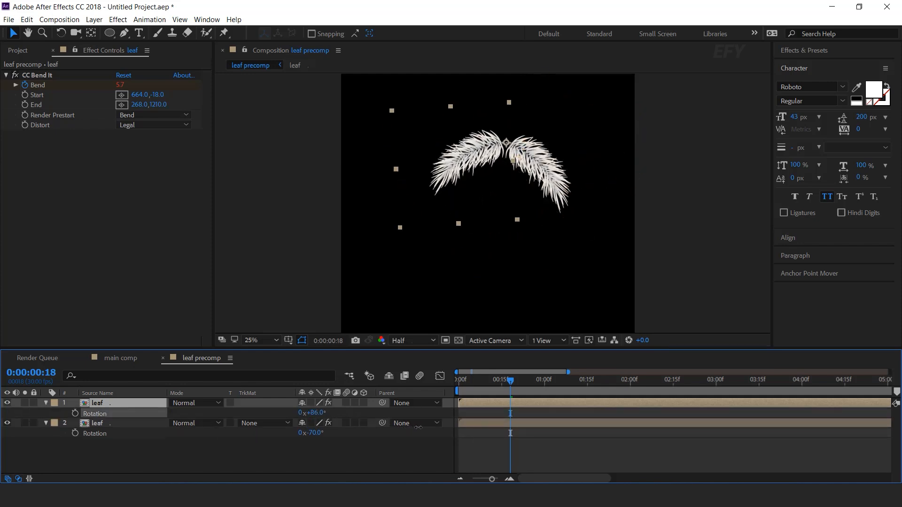
pyautogui.click(316, 413)
pyautogui.write('70')
pyautogui.press('Return')
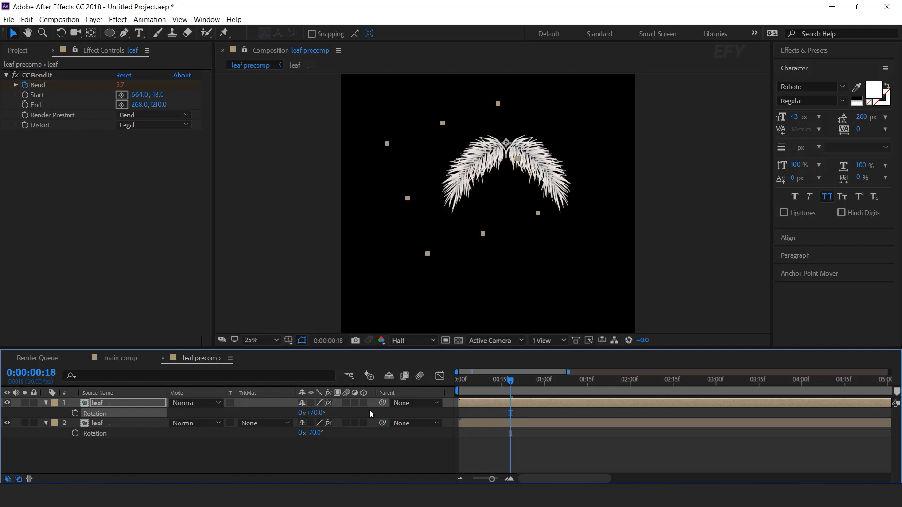
pyautogui.moveTo(509, 382); pyautogui.dragTo(450, 400)
pyautogui.press('space')
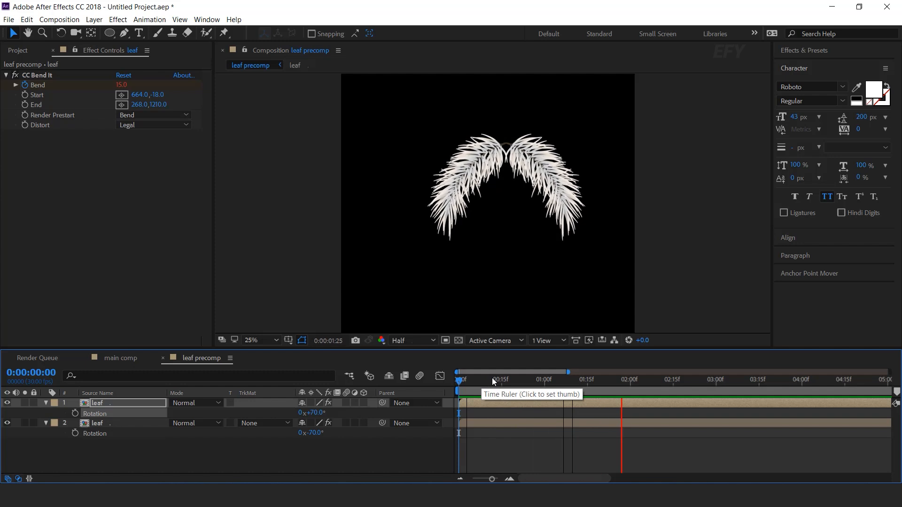
# - Set the original leaf's Rotation to -85° and the flipped copy's to 85°, and check the motion
pyautogui.moveTo(469, 382); pyautogui.dragTo(487, 383)
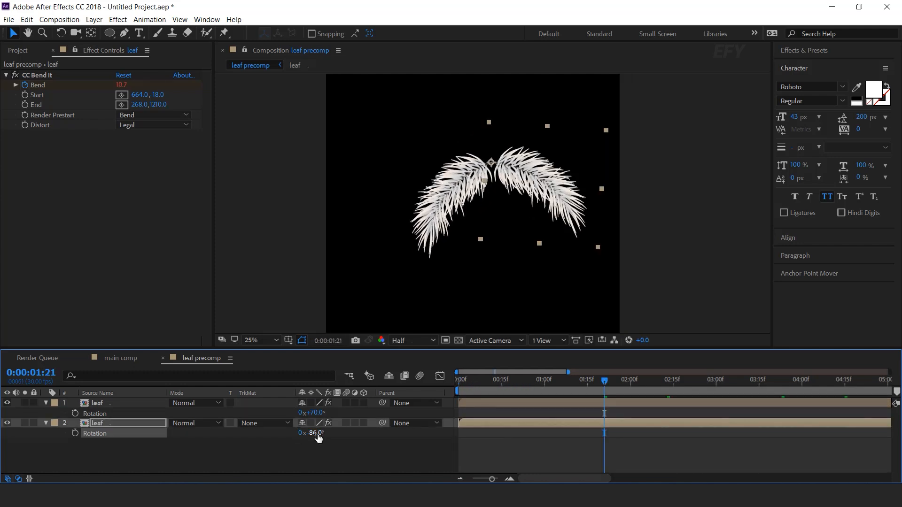
pyautogui.click(315, 434)
pyautogui.write('-85')
pyautogui.press('Return')
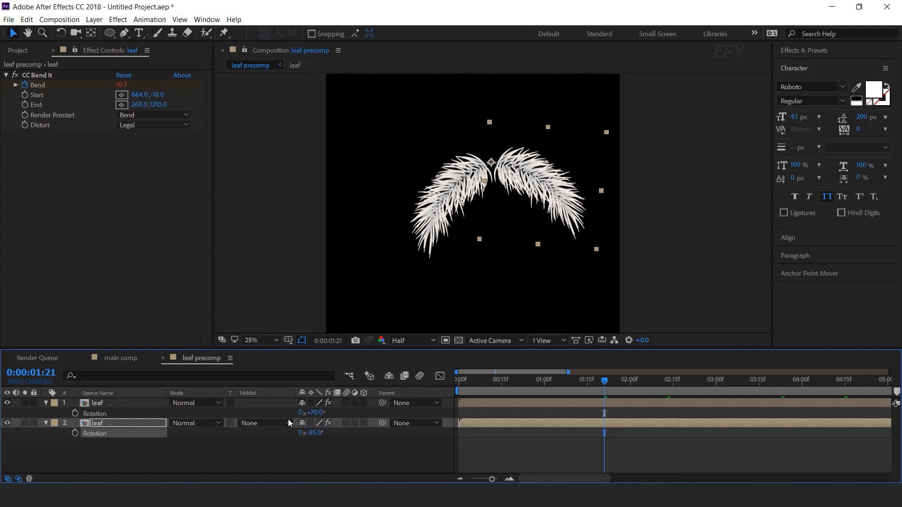
pyautogui.click(316, 413)
pyautogui.write('85')
pyautogui.press('Return')
pyautogui.moveTo(480, 381); pyautogui.dragTo(659, 381)
# - Duplicate both leaf layers and place the two copies beneath the original pair in the layer order
pyautogui.click(44, 424)
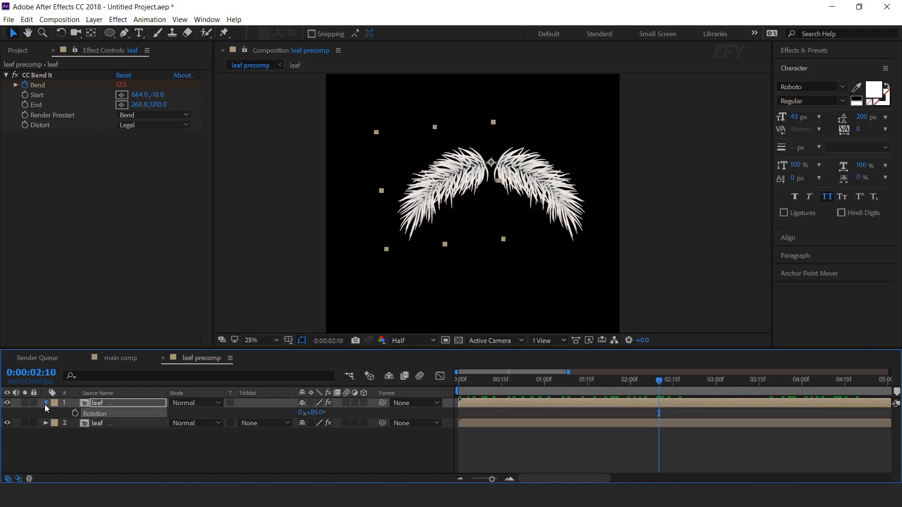
pyautogui.click(43, 402)
pyautogui.click(106, 416)
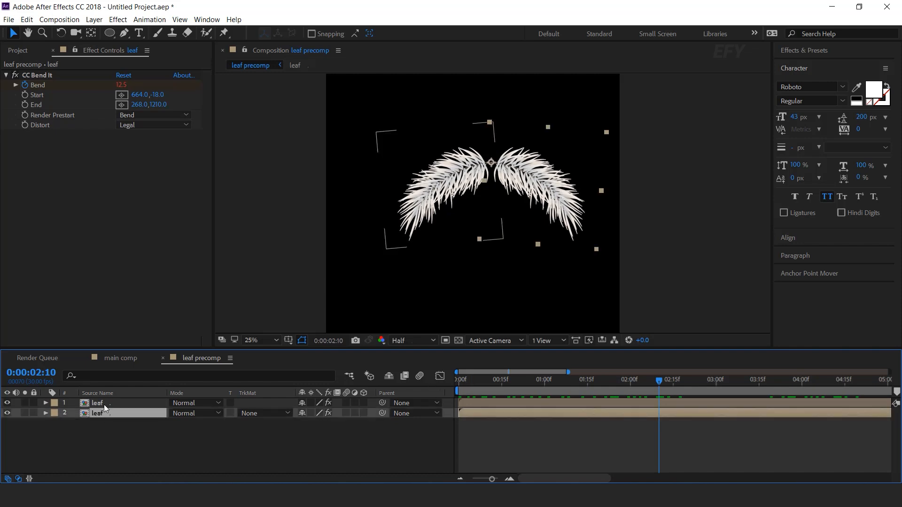
pyautogui.keyDown('ctrl'); pyautogui.click(108, 402); pyautogui.keyUp('ctrl')
pyautogui.hotkey('ctrl', 'd')
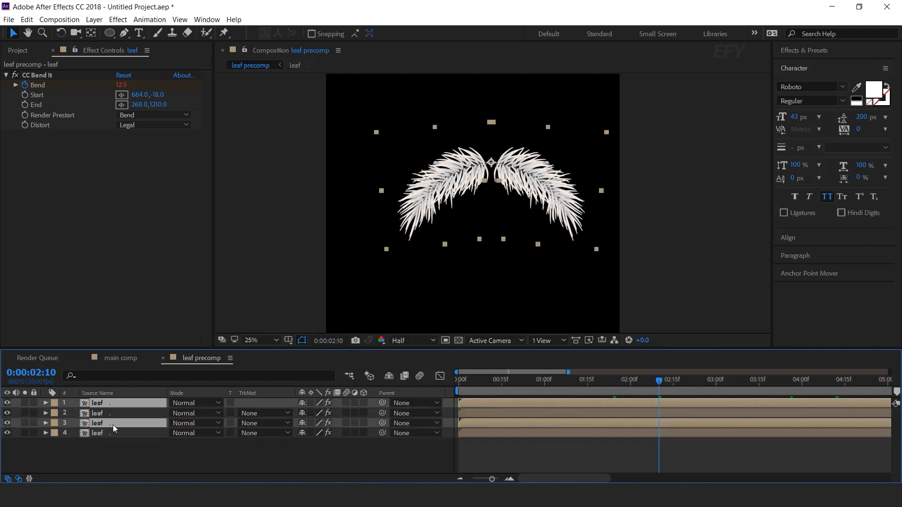
pyautogui.moveTo(109, 442); pyautogui.dragTo(110, 446)
# - Scale the two duplicated leaf layers, layers 3 and 4, to 60% while keeping the flipped one mirrored
pyautogui.click(602, 382)
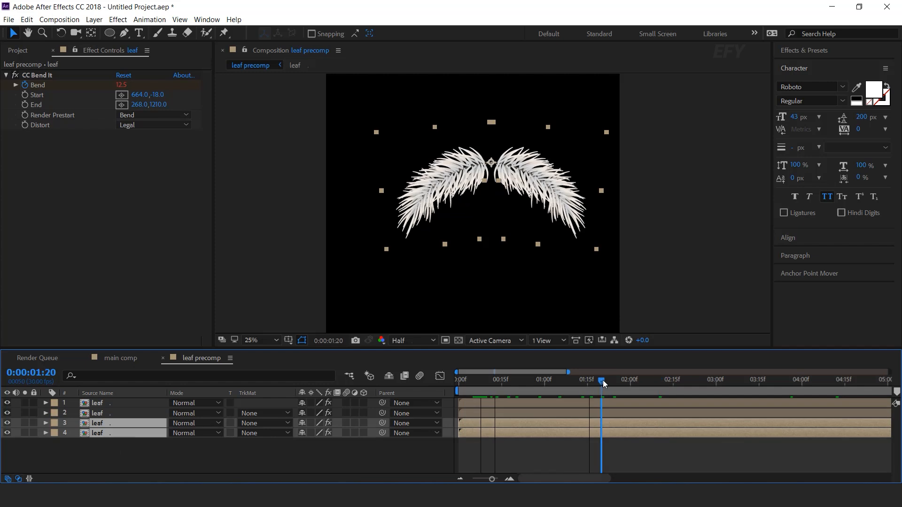
pyautogui.press('s')
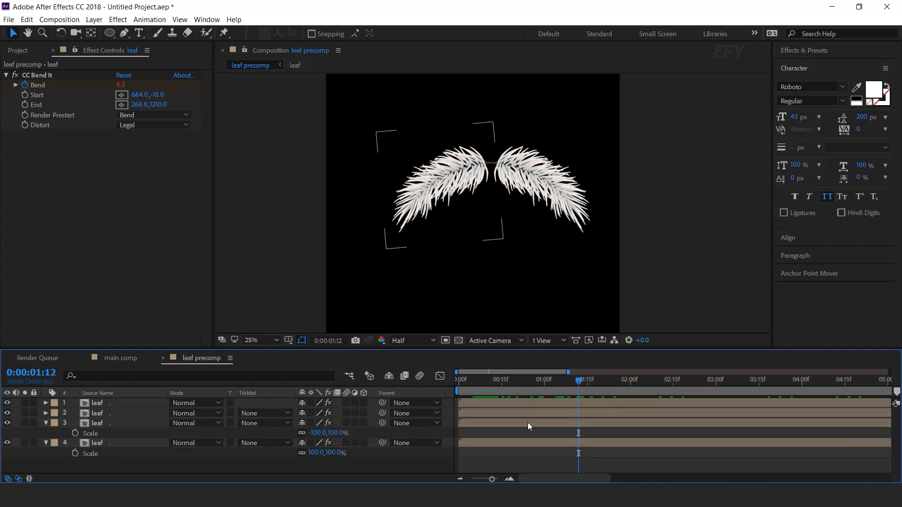
pyautogui.click(528, 423)
pyautogui.click(339, 433)
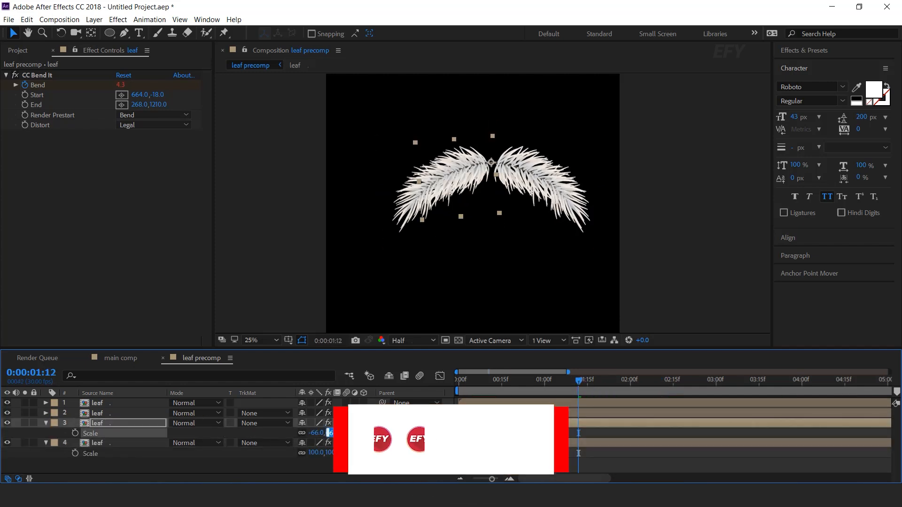
pyautogui.write('60')
pyautogui.press('Return')
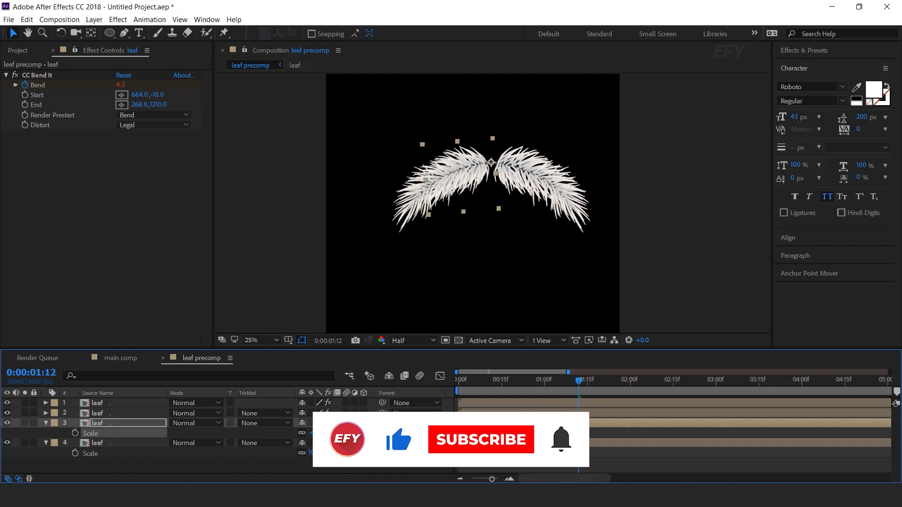
pyautogui.click(334, 454)
pyautogui.write('60')
pyautogui.press('Return')
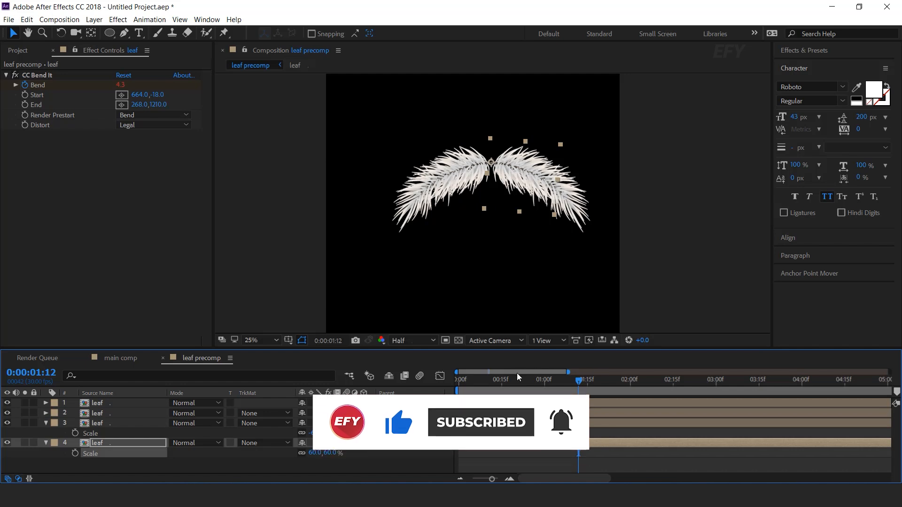
# - Rotate the two smaller leaves inward beneath the large pair and enlarge them slightly
pyautogui.click(106, 424)
pyautogui.keyDown('shift'); pyautogui.click(105, 442); pyautogui.keyUp('shift')
pyautogui.press('r')
pyautogui.click(365, 462)
pyautogui.moveTo(316, 434); pyautogui.dragTo(326, 452)
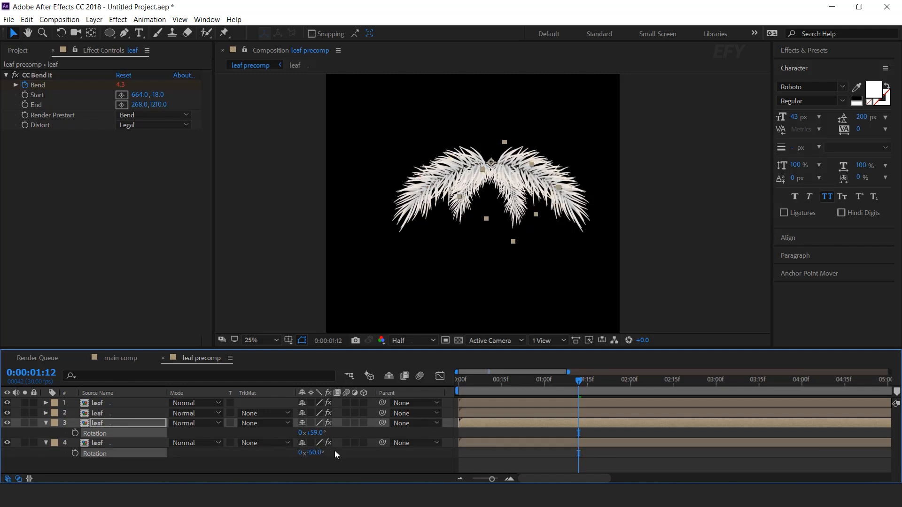
pyautogui.click(362, 452)
pyautogui.click(108, 424)
pyautogui.keyDown('shift'); pyautogui.click(109, 441); pyautogui.keyUp('shift')
pyautogui.press('s')
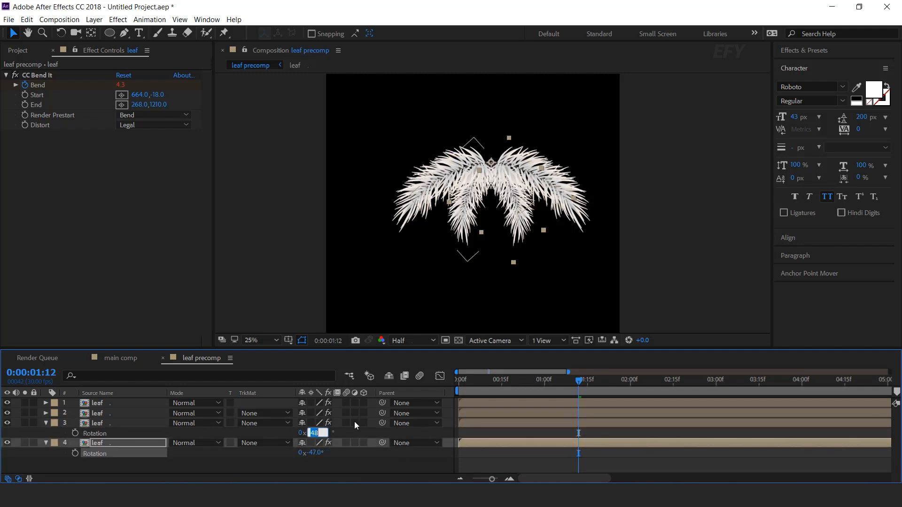
# - Set Rotation to 50° on leaf layer 3 and -50° on leaf layer 4, and collapse their properties
pyautogui.write('50')
pyautogui.press('Return')
pyautogui.click(314, 452)
pyautogui.write('-50')
pyautogui.press('Return')
pyautogui.click(395, 462)
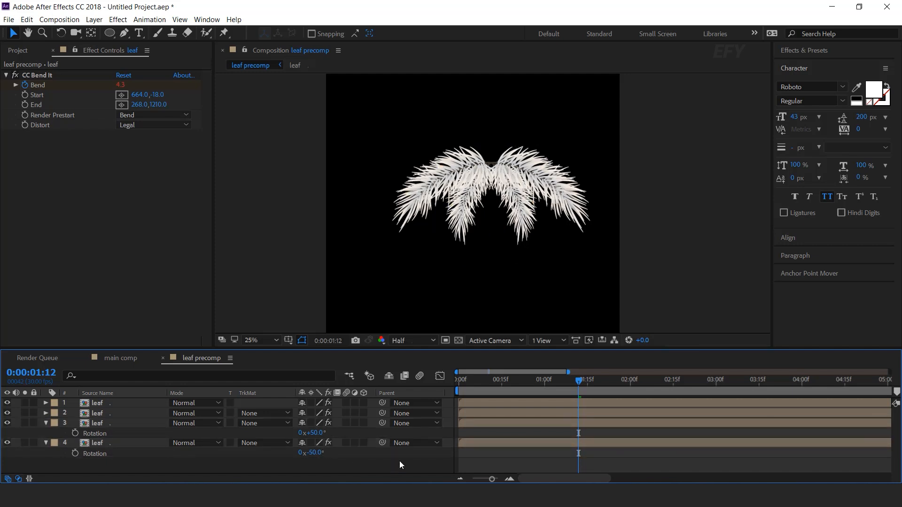
pyautogui.click(46, 423)
pyautogui.click(46, 433)
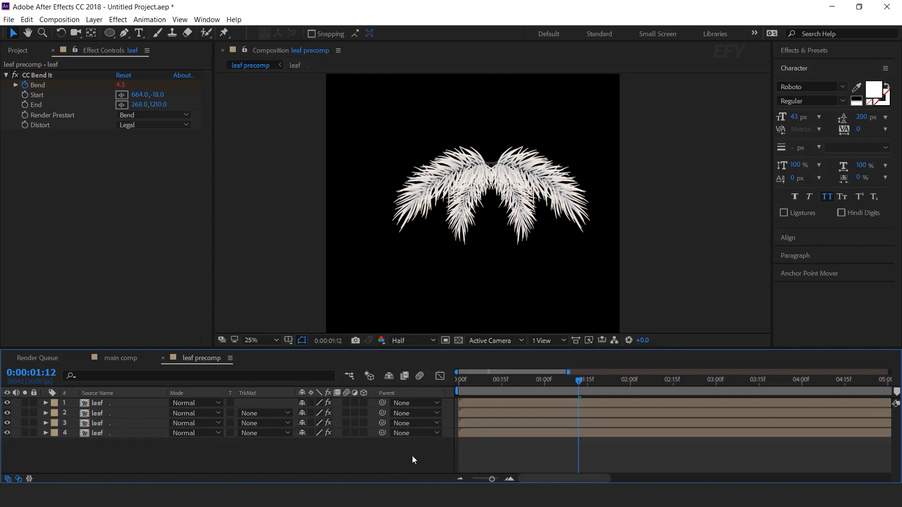
# - Stagger leaf layers 2, 3 and 4 in time, starting layer 2 at frame 3 and layer 3 at frame 8
pyautogui.moveTo(495, 434); pyautogui.dragTo(537, 433)
pyautogui.moveTo(476, 411); pyautogui.dragTo(497, 412)
pyautogui.click(511, 479)
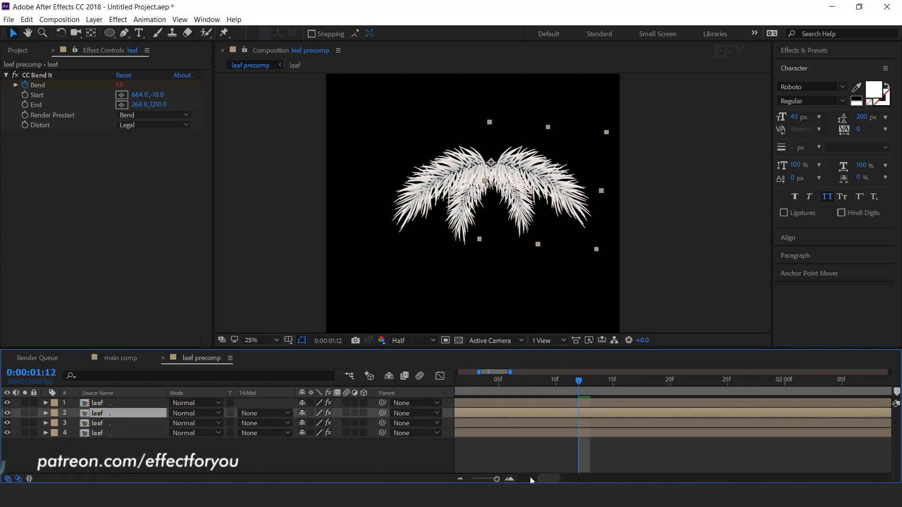
pyautogui.click(511, 479)
pyautogui.moveTo(543, 478); pyautogui.dragTo(523, 479)
pyautogui.moveTo(465, 381); pyautogui.dragTo(493, 381)
pyautogui.moveTo(540, 414); pyautogui.dragTo(517, 415)
pyautogui.moveTo(494, 423); pyautogui.dragTo(585, 423)
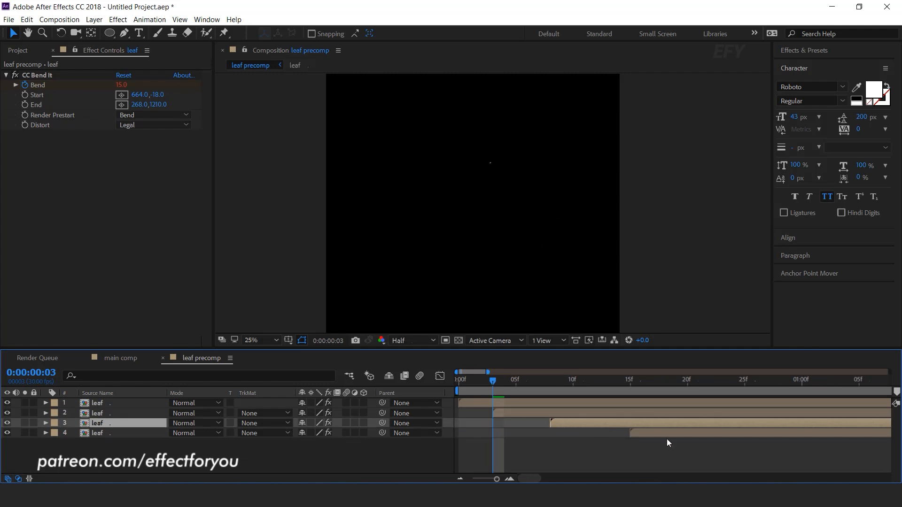
pyautogui.moveTo(667, 434); pyautogui.dragTo(645, 433)
# - Tighten the stagger so leaf layers 2, 3 and 4 start at frames 2, 4 and 6, and preview the result
pyautogui.moveTo(493, 381); pyautogui.dragTo(551, 381)
pyautogui.press('space')
pyautogui.moveTo(572, 422); pyautogui.dragTo(561, 423)
pyautogui.moveTo(628, 434); pyautogui.dragTo(593, 436)
pyautogui.moveTo(511, 413); pyautogui.dragTo(500, 412)
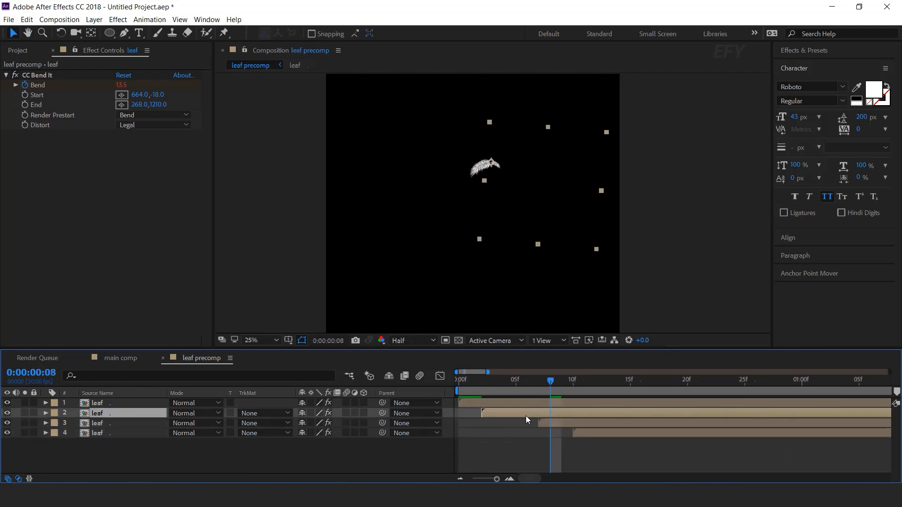
pyautogui.moveTo(571, 422); pyautogui.dragTo(537, 422)
pyautogui.moveTo(596, 432); pyautogui.dragTo(546, 433)
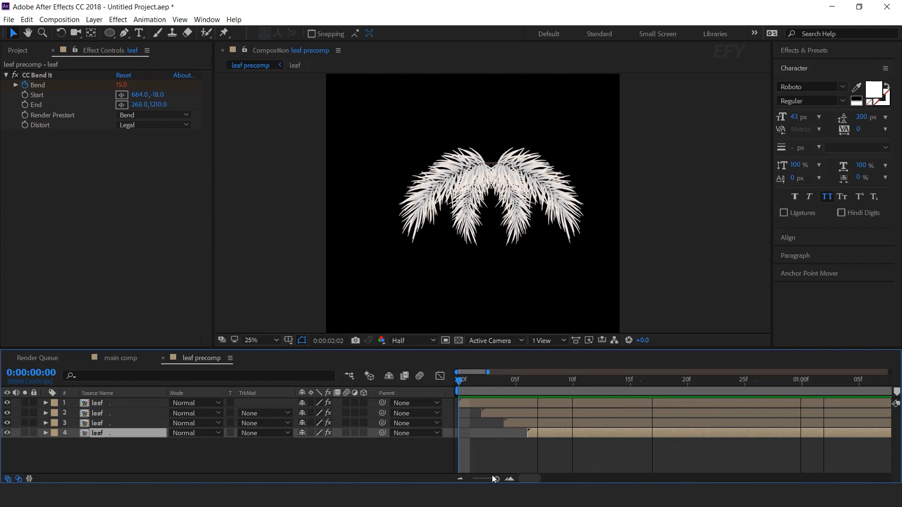
pyautogui.moveTo(475, 381); pyautogui.dragTo(771, 393)
pyautogui.click(275, 467)
pyautogui.press('pageup')
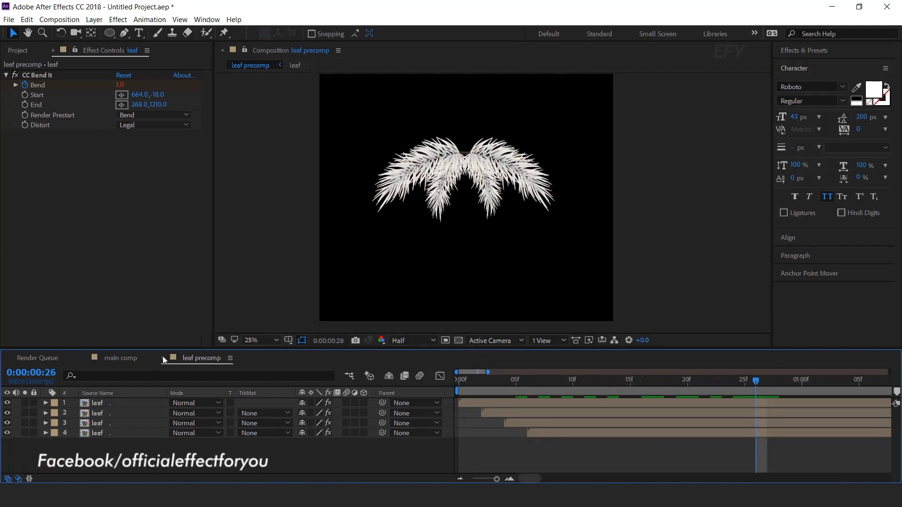
# - Close the leaf precomp timeline and add leaf precomp as the top layer of main comp
pyautogui.click(163, 358)
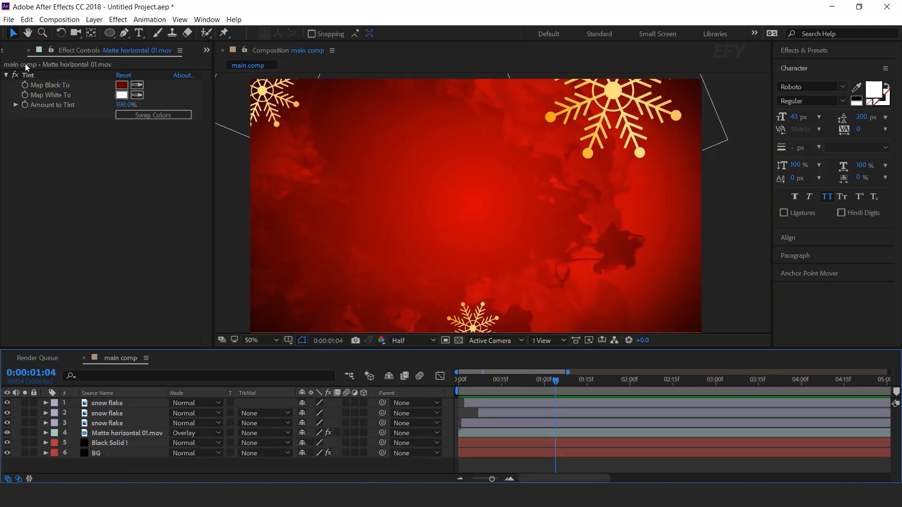
pyautogui.click(10, 53)
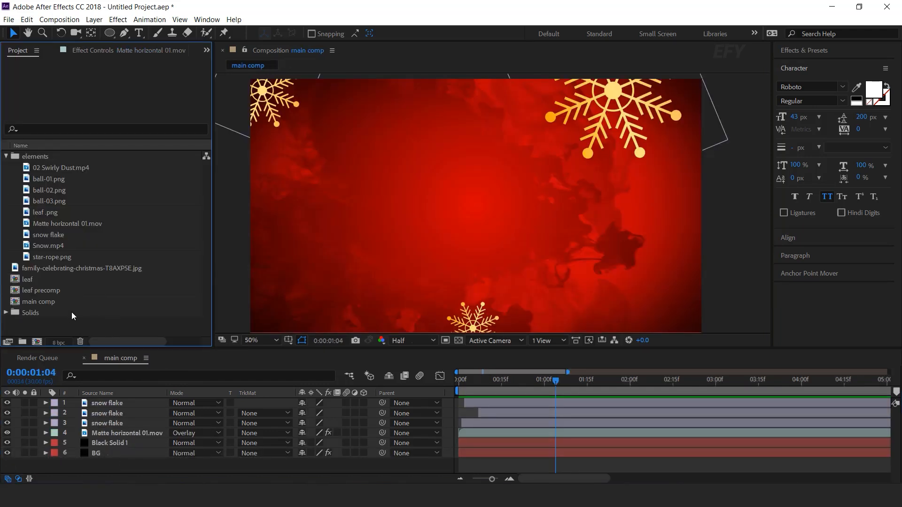
pyautogui.click(14, 292)
pyautogui.moveTo(19, 294); pyautogui.dragTo(140, 400)
# - Rotate the leaf precomp layer to -138° and place it in the lower-left corner of the composition
pyautogui.press('r')
pyautogui.moveTo(314, 412); pyautogui.dragTo(249, 412)
pyautogui.moveTo(407, 216); pyautogui.dragTo(202, 325)
# - Scale the leaf precomp layer to 70% and keep its leaves in the lower-left corner of the composition
pyautogui.hotkey('shift', 's')
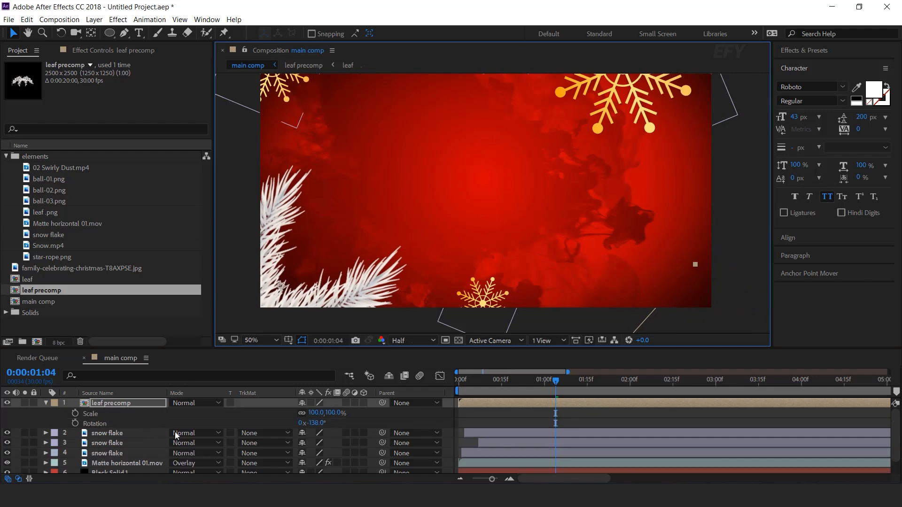
pyautogui.moveTo(339, 415); pyautogui.dragTo(310, 410)
pyautogui.moveTo(277, 284); pyautogui.dragTo(277, 296)
pyautogui.click(331, 413)
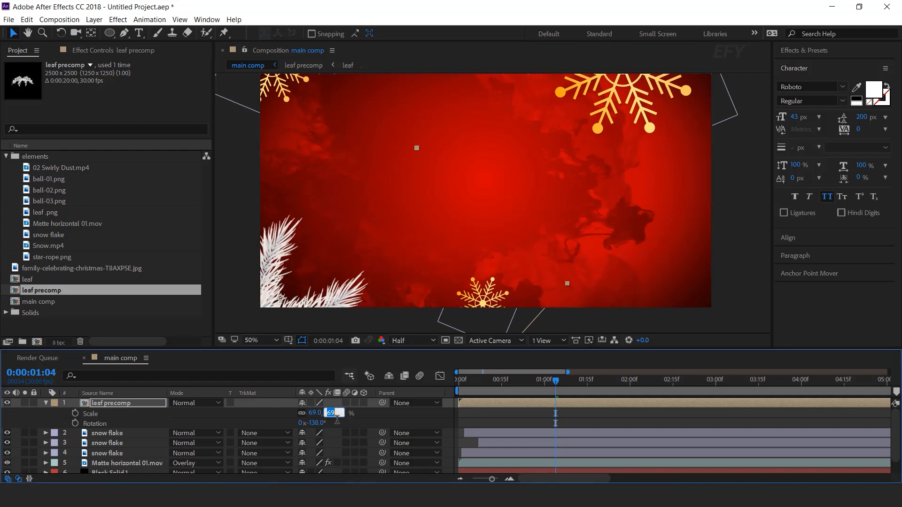
pyautogui.write('70')
pyautogui.press('Return')
# - Rotate the leaf precomp layer to -114°, fit it into the lower-left corner and preview the animation
pyautogui.click(575, 381)
pyautogui.moveTo(283, 298)
pyautogui.mouseDown()
pyautogui.moveTo(322, 315)
pyautogui.moveTo(346, 283)
pyautogui.mouseUp()
pyautogui.press('r')
pyautogui.moveTo(314, 413); pyautogui.dragTo(325, 413)
pyautogui.moveTo(315, 300); pyautogui.dragTo(315, 301)
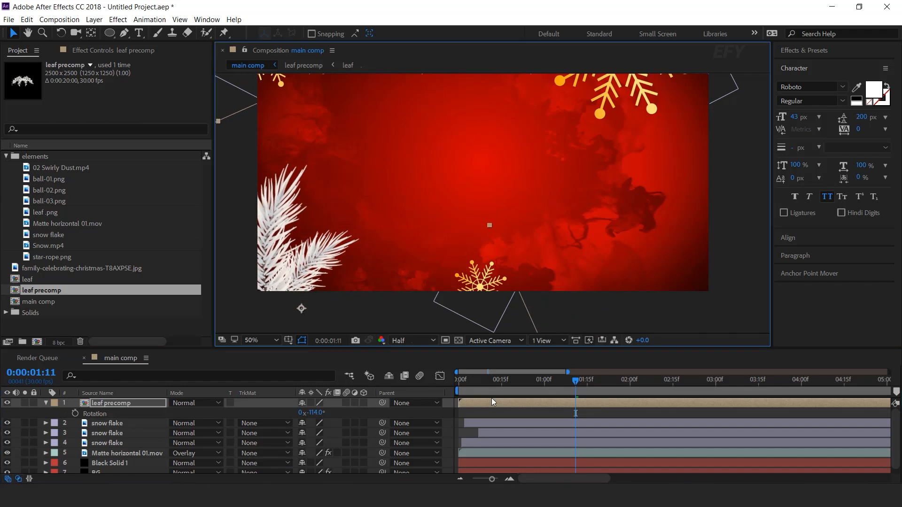
pyautogui.click(461, 390)
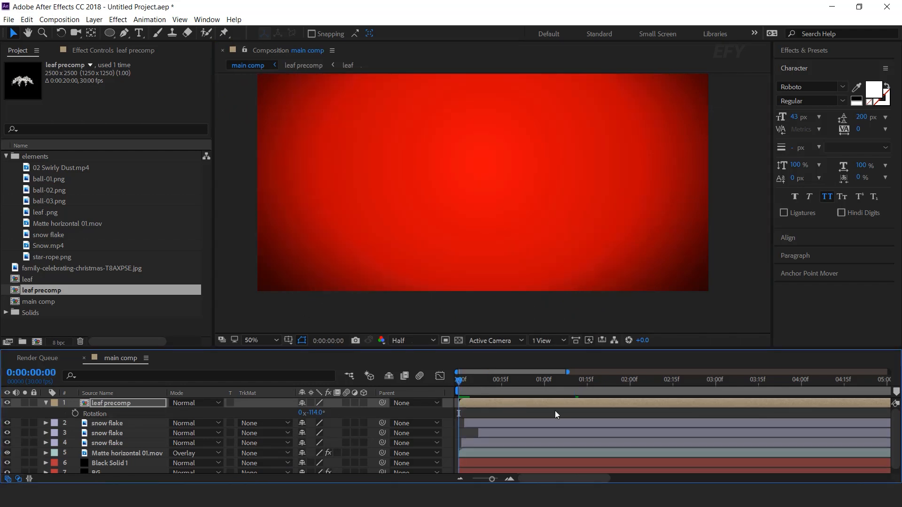
pyautogui.press('space')
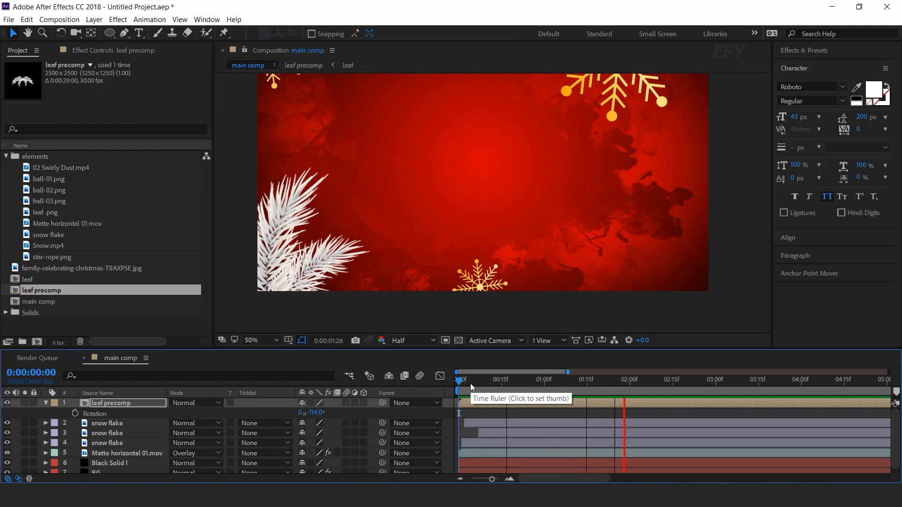
pyautogui.press('space')
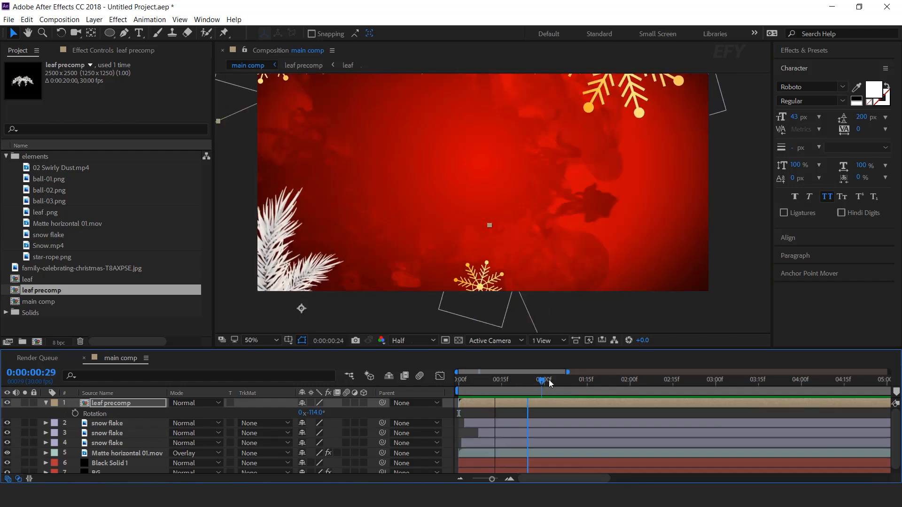
# - Duplicate the leaf precomp layer, rotate the copy to -251° and place it in the lower-right corner of the composition
pyautogui.click(45, 403)
pyautogui.hotkey('ctrl', 'd')
pyautogui.press(',')
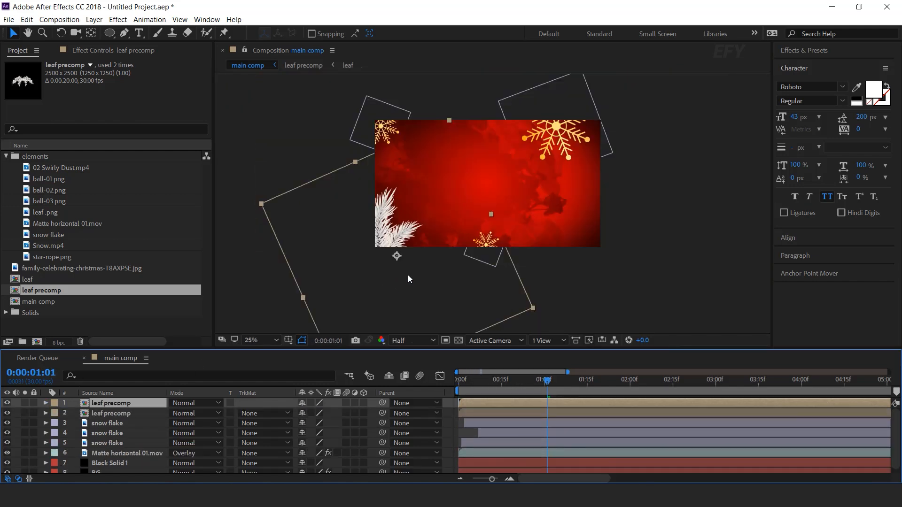
pyautogui.moveTo(408, 275); pyautogui.dragTo(575, 248)
pyautogui.scroll(2, 582, 253)
pyautogui.scroll(-2, 585, 256)
pyautogui.press('r')
pyautogui.moveTo(316, 413); pyautogui.dragTo(234, 416)
pyautogui.moveTo(568, 254); pyautogui.dragTo(585, 263)
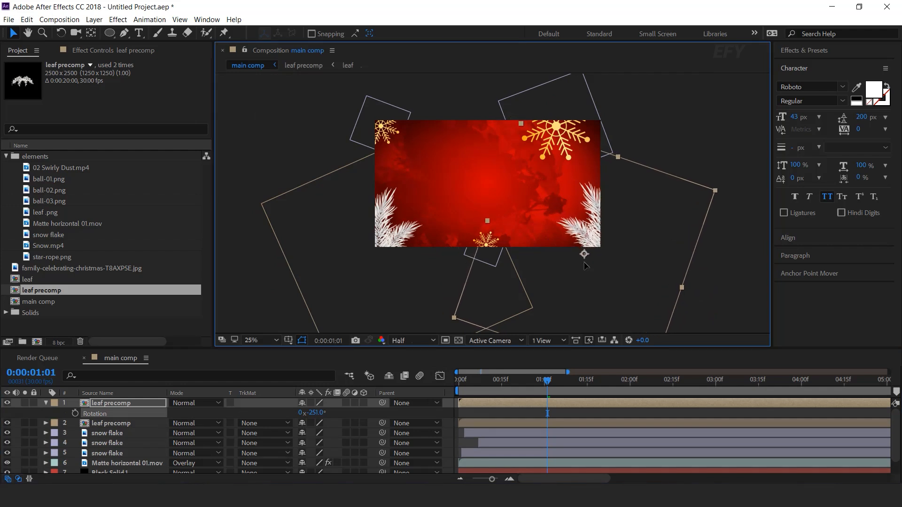
# - Duplicate the lower-right leaf precomp layer, scale the copy to 52% and shift it left of the original
pyautogui.click(139, 404)
pyautogui.hotkey('ctrl', 'd')
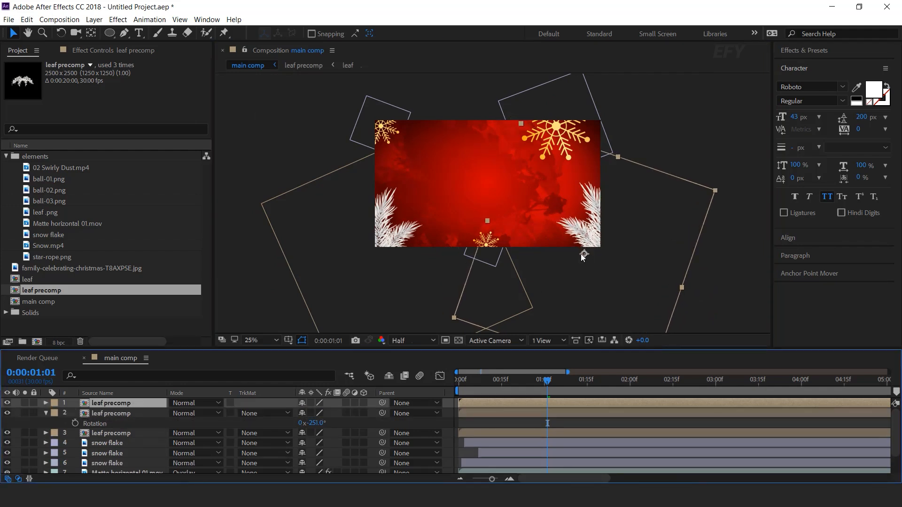
pyautogui.press('s')
pyautogui.moveTo(329, 415); pyautogui.dragTo(320, 415)
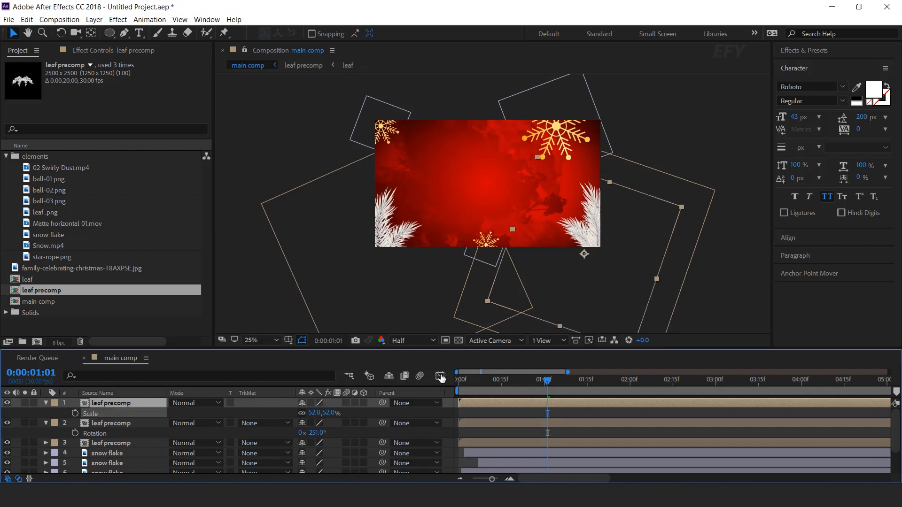
pyautogui.moveTo(582, 255); pyautogui.dragTo(555, 254)
# - Rotate the smaller leaf copy to -187° and position it along the bottom edge beside the lower-right leaves
pyautogui.press('r')
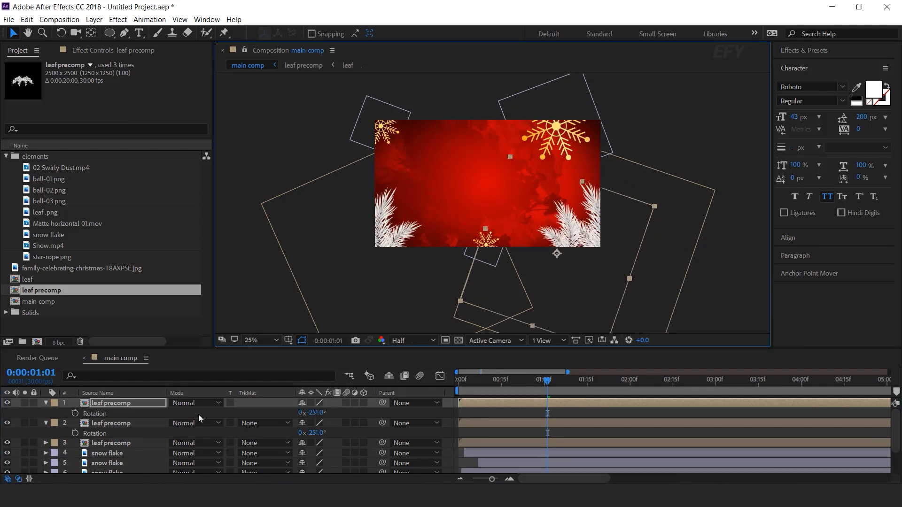
pyautogui.moveTo(315, 413); pyautogui.dragTo(339, 414)
pyautogui.moveTo(557, 251); pyautogui.dragTo(544, 248)
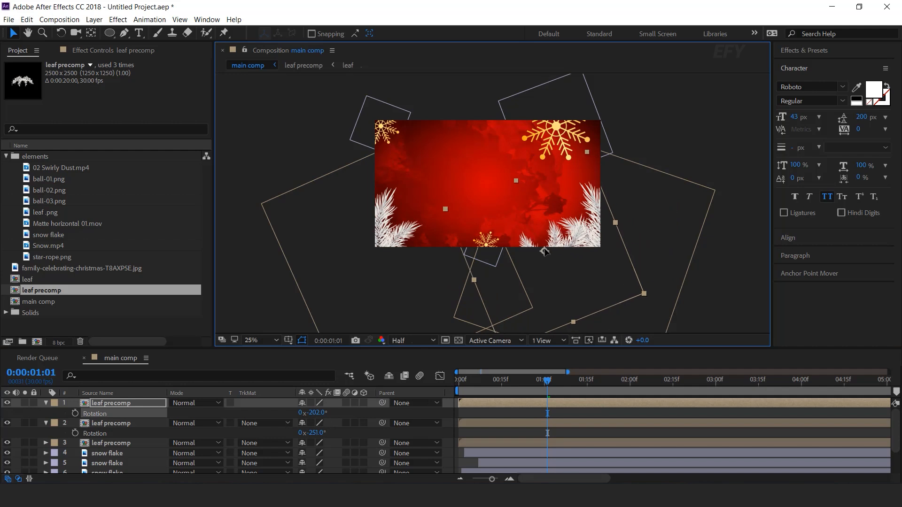
pyautogui.moveTo(312, 412); pyautogui.dragTo(321, 405)
pyautogui.moveTo(545, 250); pyautogui.dragTo(561, 251)
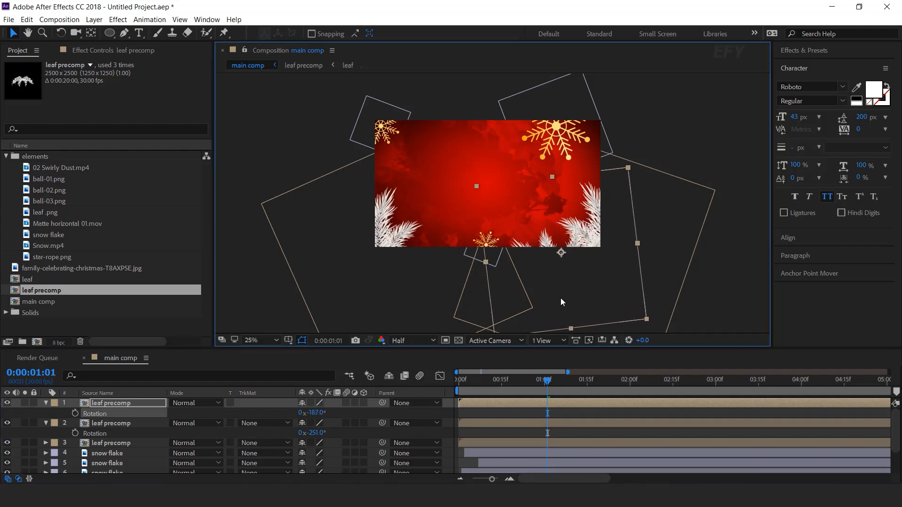
# - Preview the leaf animation in main comp from the first frame and collapse the leaf precomp layers' properties
pyautogui.press('space')
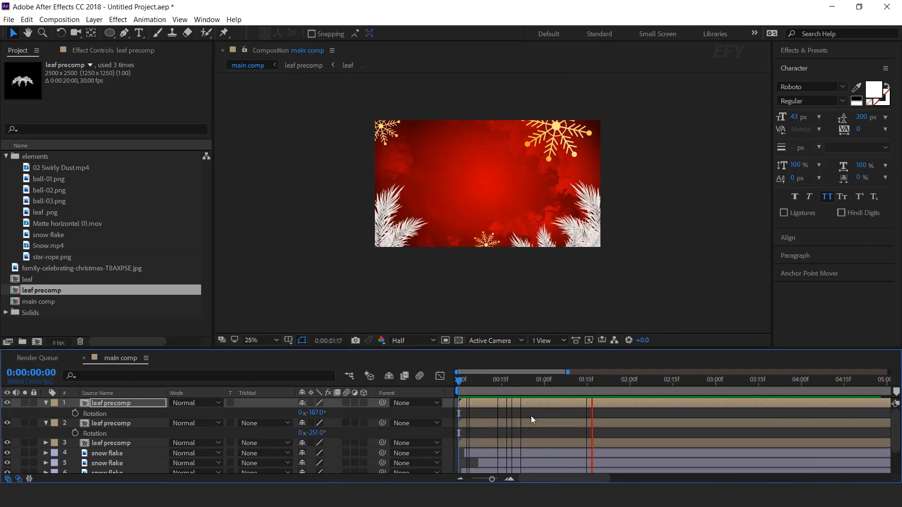
pyautogui.click(463, 380)
pyautogui.moveTo(473, 384); pyautogui.dragTo(423, 384)
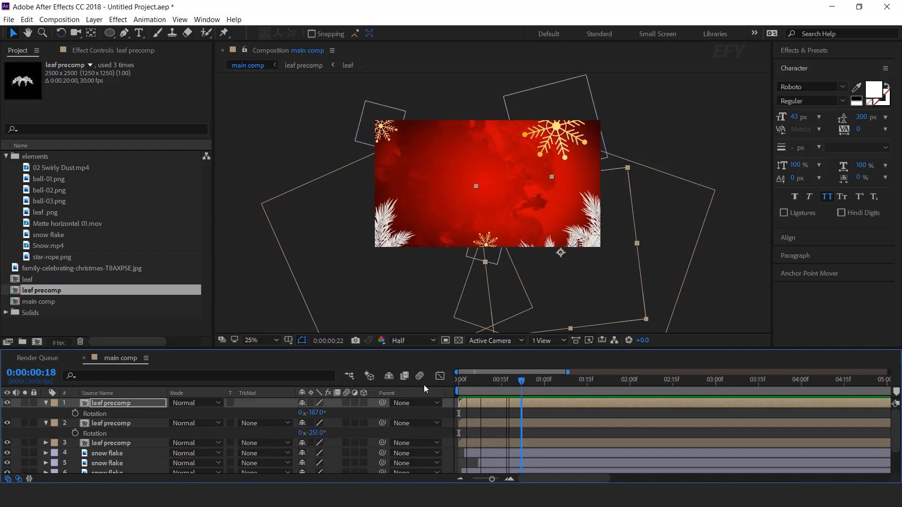
pyautogui.click(46, 423)
pyautogui.click(46, 403)
pyautogui.press('space')
pyautogui.click(525, 384)
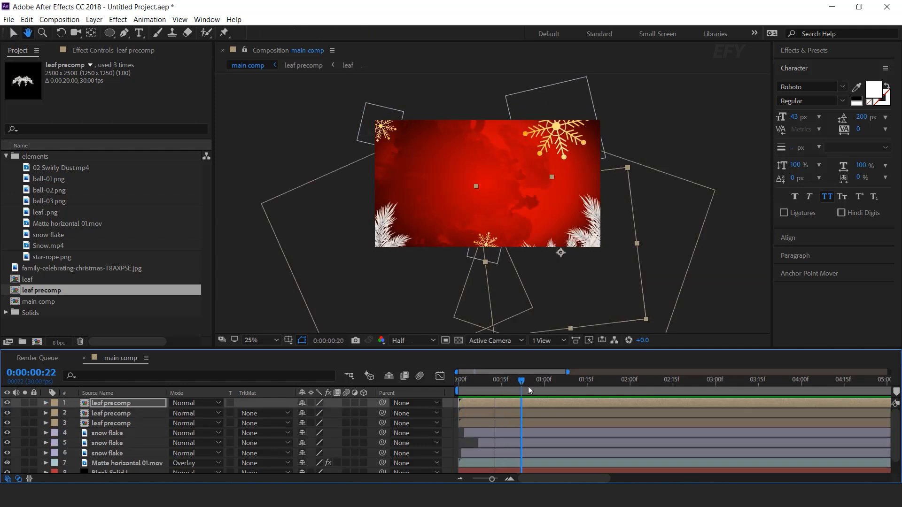
pyautogui.press('.')
pyautogui.moveTo(637, 230); pyautogui.dragTo(646, 262)
# - Create a 2000 x 2000 px composition named placeholder 1
pyautogui.click(70, 328)
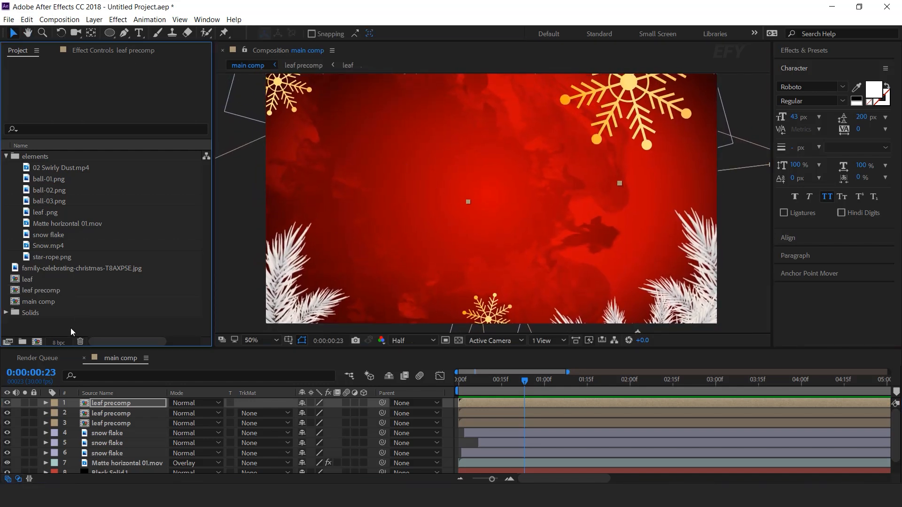
pyautogui.click(37, 342)
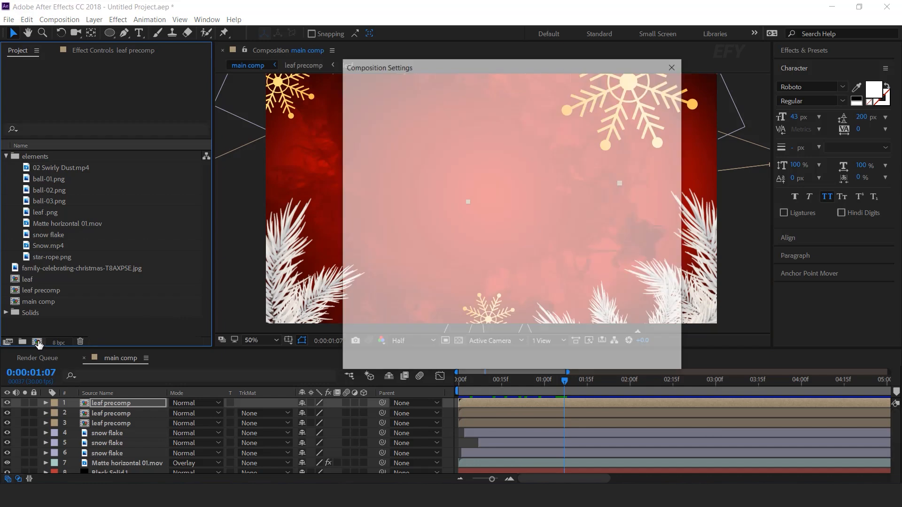
pyautogui.click(423, 147)
pyautogui.write('2000')
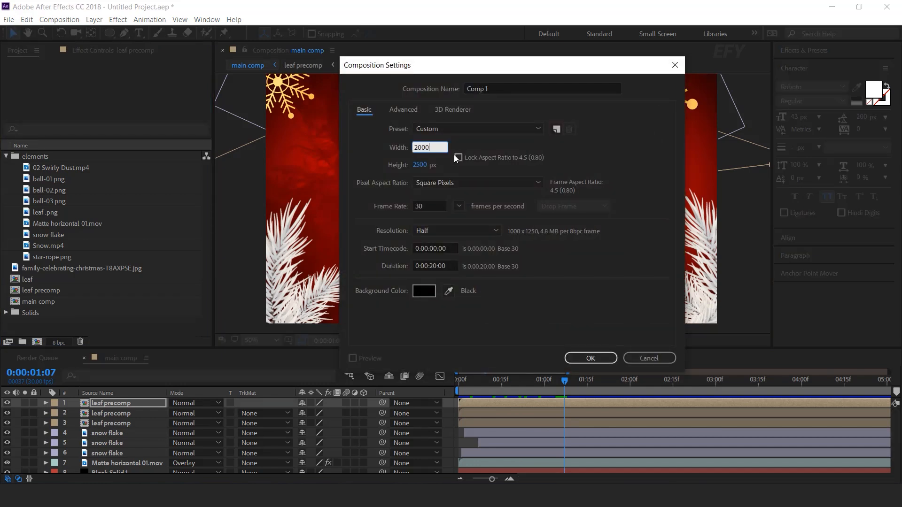
pyautogui.press('Tab')
pyautogui.write('2000')
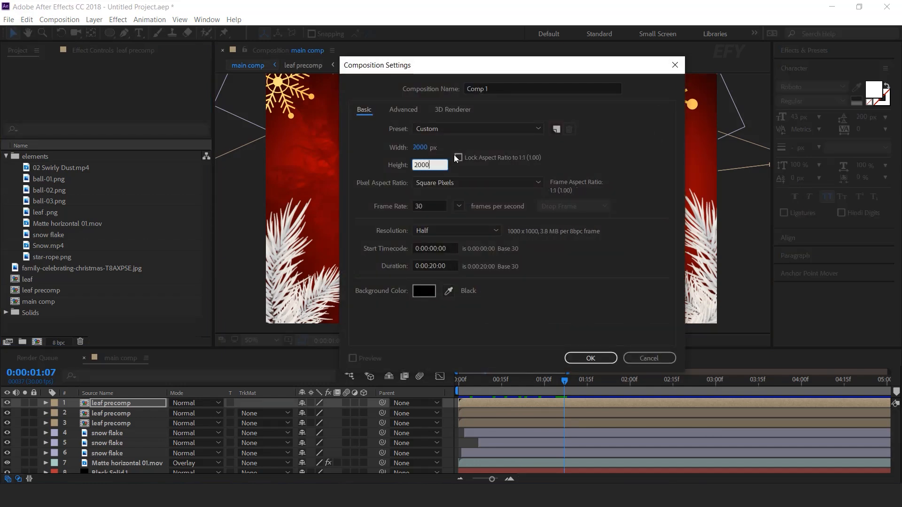
pyautogui.moveTo(493, 89); pyautogui.dragTo(396, 93)
pyautogui.write('p')
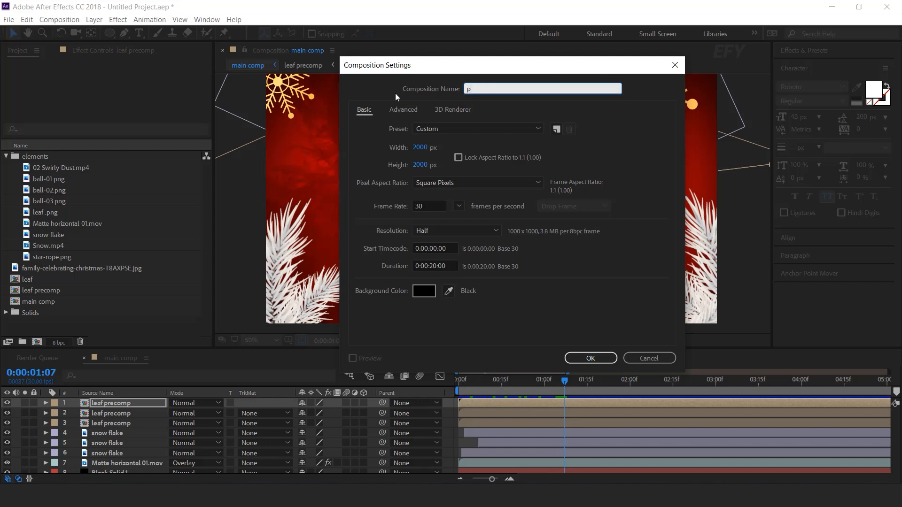
pyautogui.write('laceholder 1')
pyautogui.press('Return')
# - Add the family-celebrating-christmas photo to placeholder 1 and scale it to 60.3% so it fills the square frame
pyautogui.scroll(-3, 566, 193)
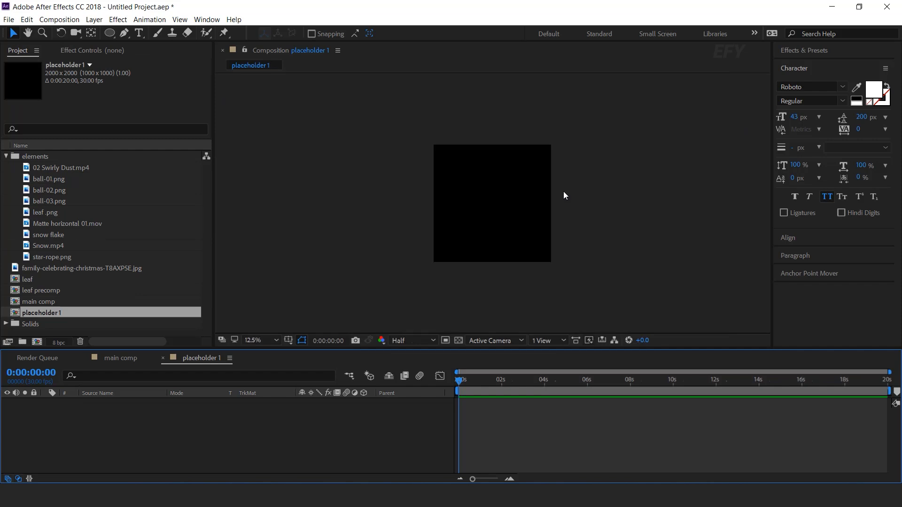
pyautogui.moveTo(47, 268); pyautogui.dragTo(227, 438)
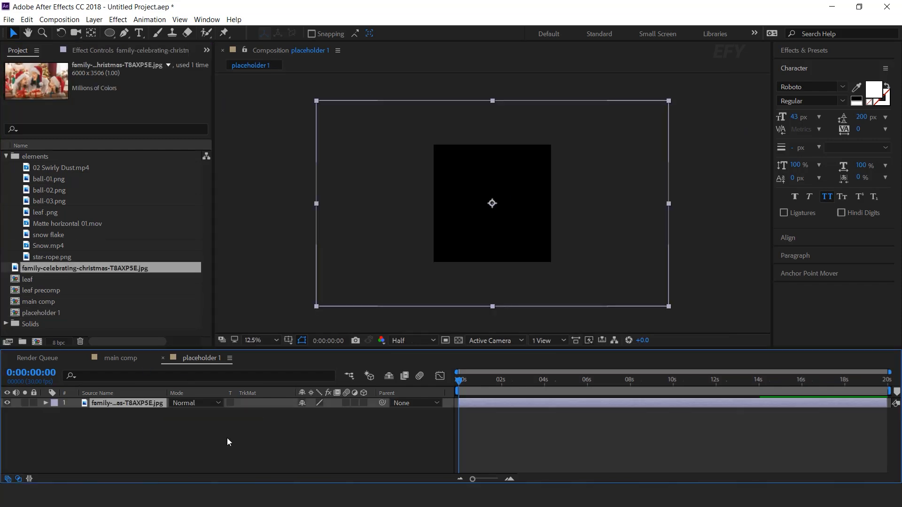
pyautogui.moveTo(669, 204); pyautogui.dragTo(579, 221)
# - Keyframe the photo's scale from 60.3% at the start to 63.8% at 0:00:06:01 for a slow zoom-in
pyautogui.click(480, 379)
pyautogui.moveTo(464, 387); pyautogui.dragTo(587, 388)
pyautogui.press('s')
pyautogui.click(88, 418)
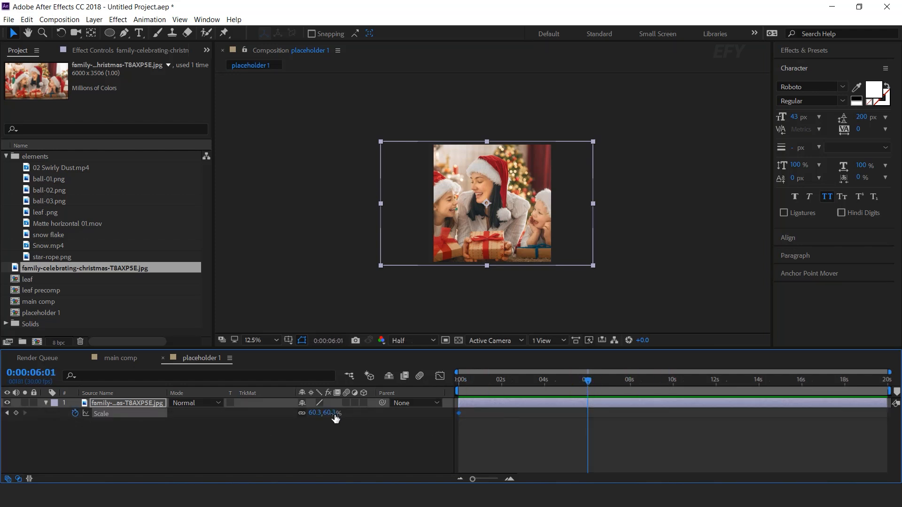
pyautogui.moveTo(328, 418); pyautogui.dragTo(341, 431)
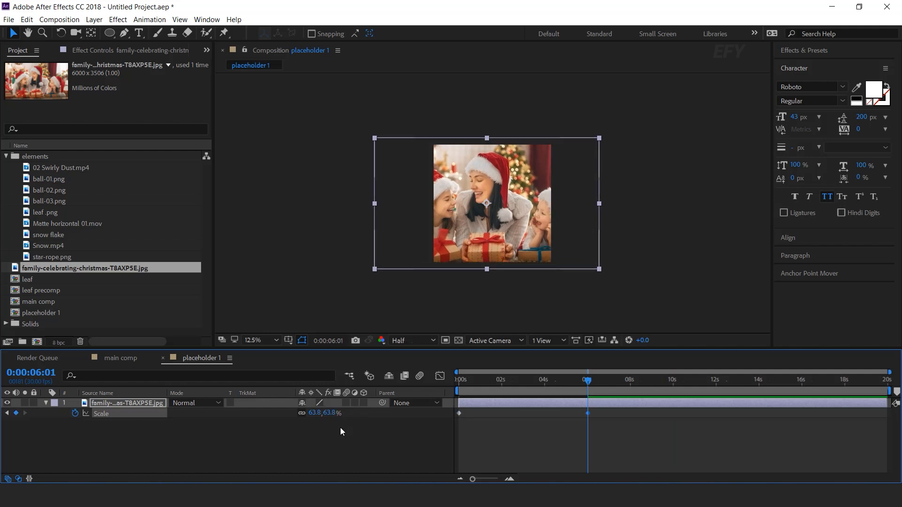
pyautogui.click(44, 403)
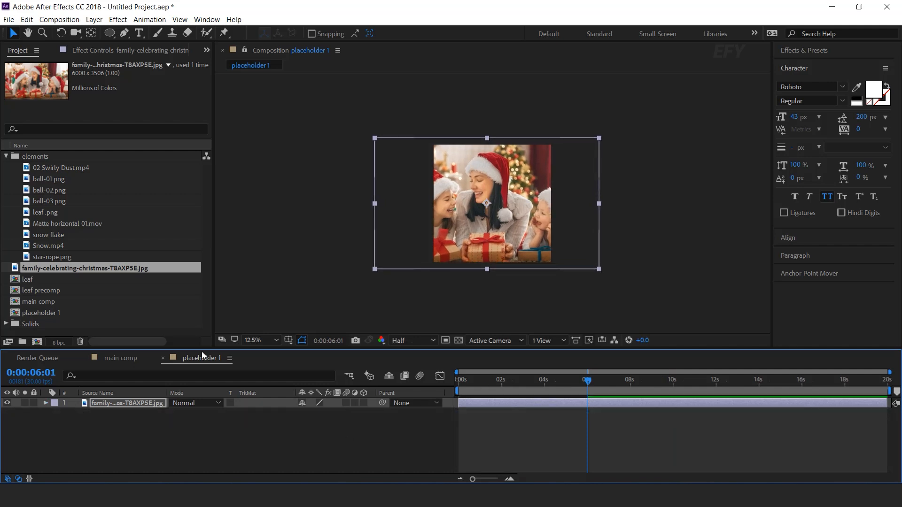
# - Close the placeholder 1 timeline and create a 2000 x 2000 px composition named placeholder pre comp 1
pyautogui.click(163, 358)
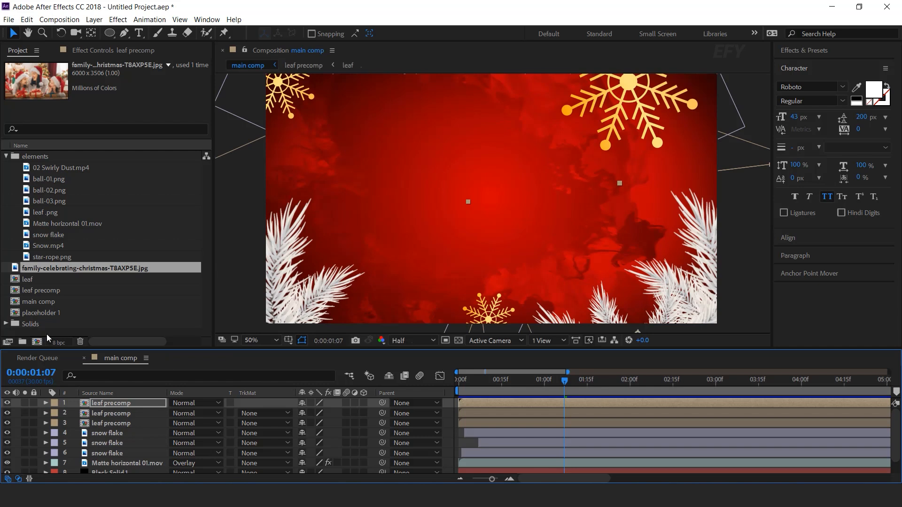
pyautogui.click(46, 334)
pyautogui.click(37, 342)
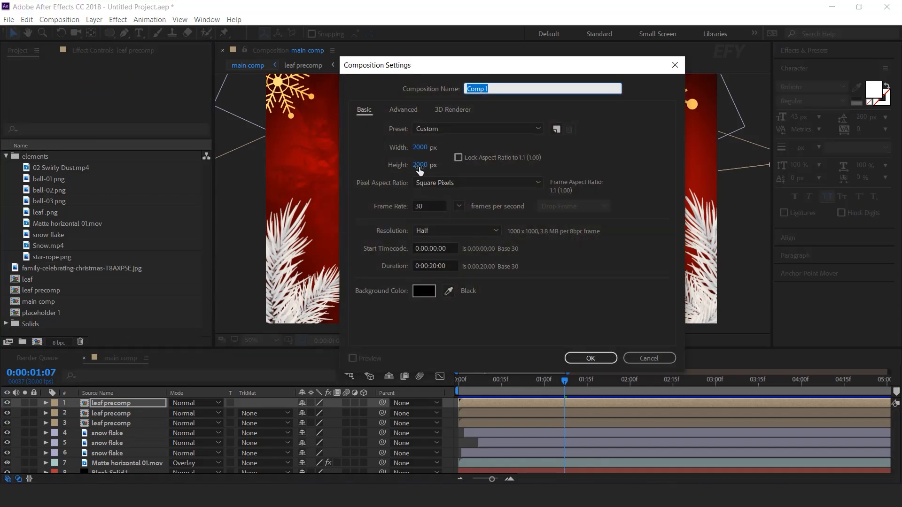
pyautogui.write('placeholder pre comp 1')
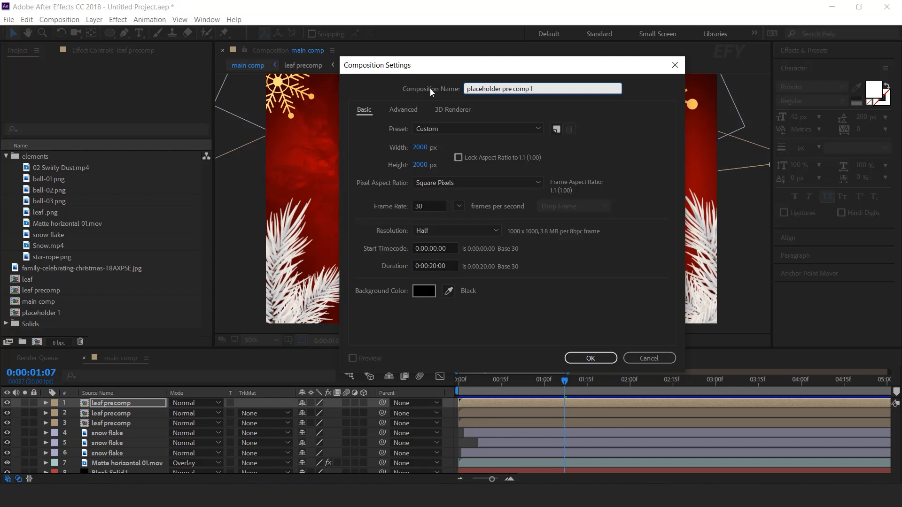
pyautogui.press('Return')
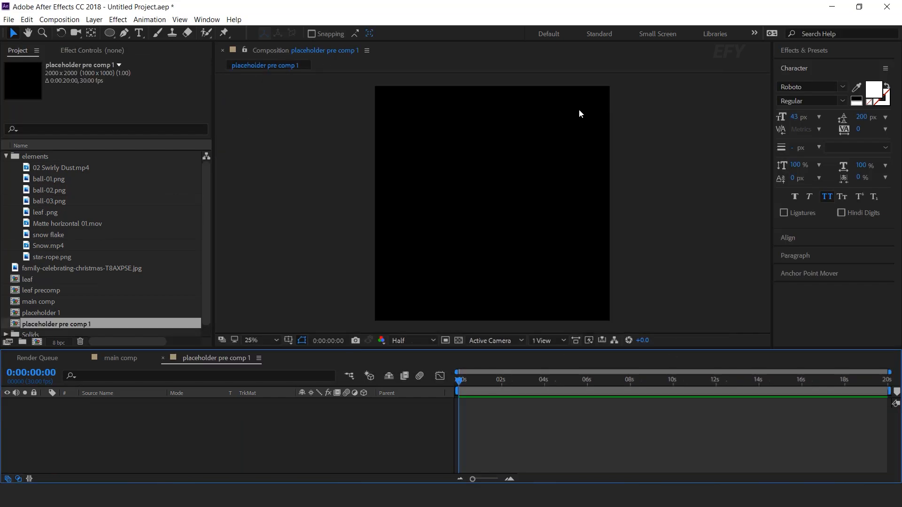
# - Add the placeholder 1 composition as a layer in placeholder pre comp 1
pyautogui.scroll(-1, 56, 299)
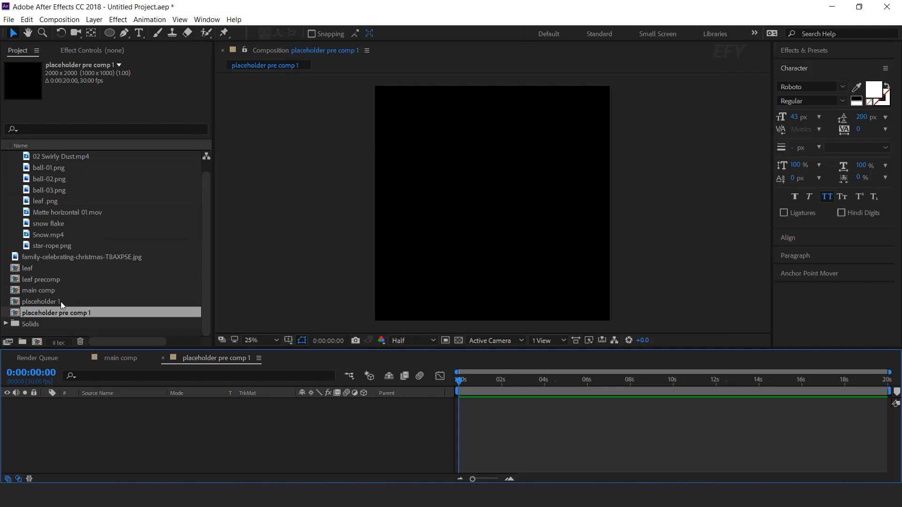
pyautogui.click(30, 301)
pyautogui.moveTo(32, 301); pyautogui.dragTo(173, 427)
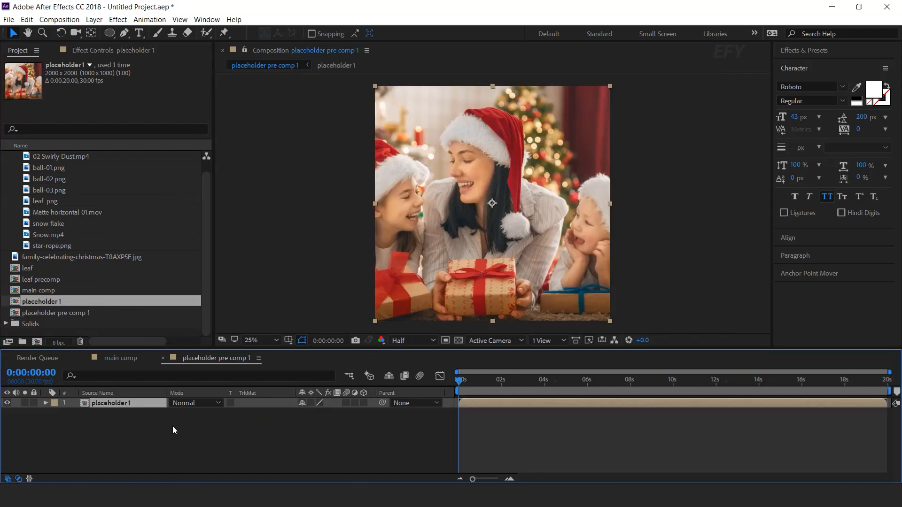
# - Draw a white circle nearly filling the frame as a separate shape layer and center it horizontally and vertically in the composition
pyautogui.click(111, 32)
pyautogui.click(231, 417)
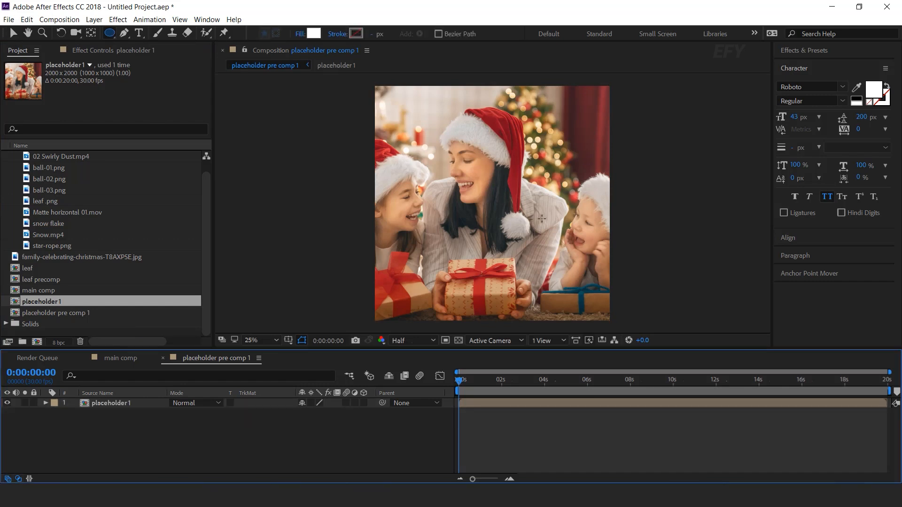
pyautogui.moveTo(487, 208); pyautogui.dragTo(580, 295)
pyautogui.press('v')
pyautogui.click(802, 238)
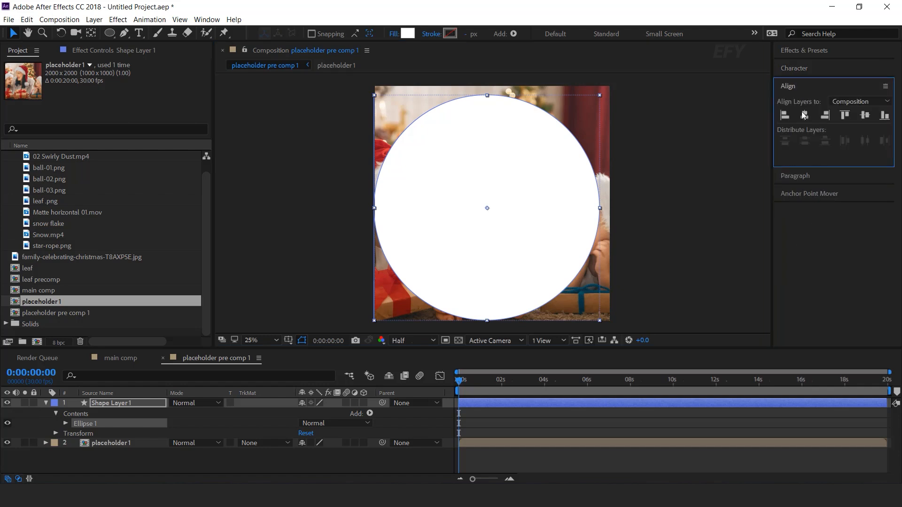
pyautogui.click(804, 115)
pyautogui.click(865, 115)
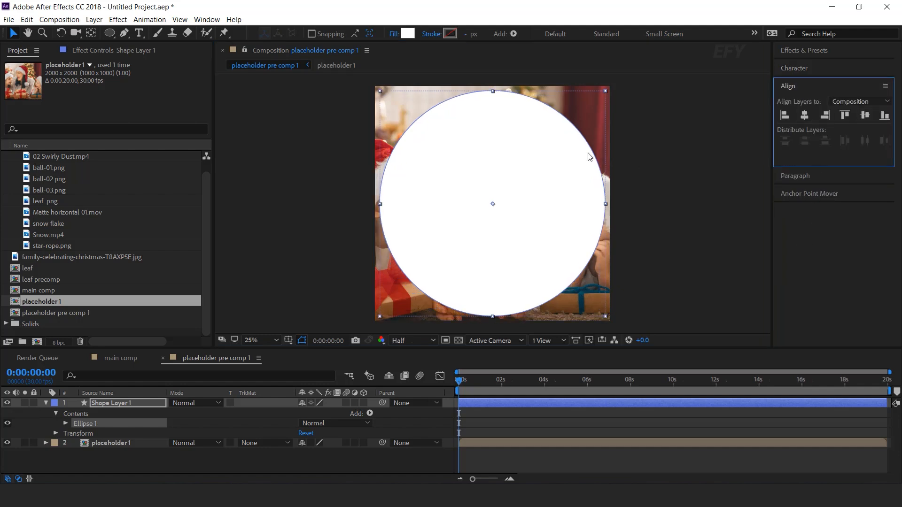
# - Set the placeholder 1 layer's track matte to Alpha so the circle shape layer above it masks the photo
pyautogui.click(46, 403)
pyautogui.click(121, 414)
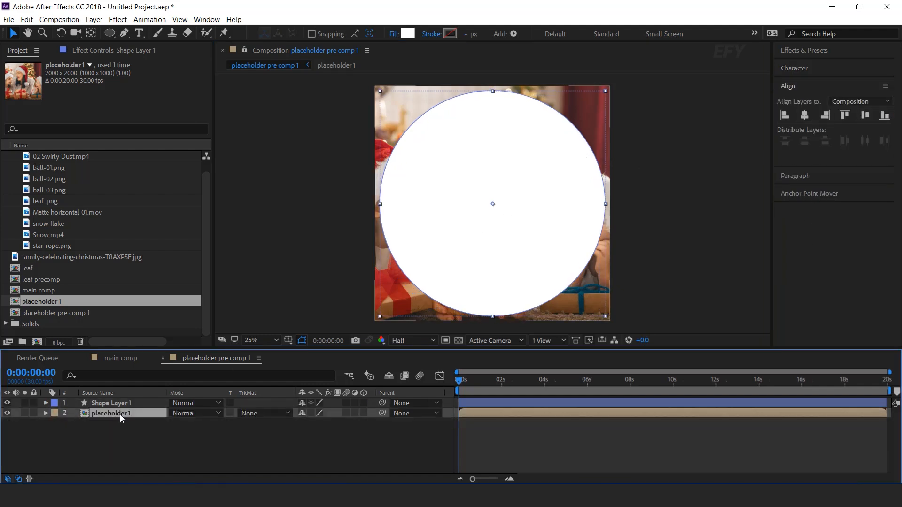
pyautogui.click(263, 414)
pyautogui.click(308, 440)
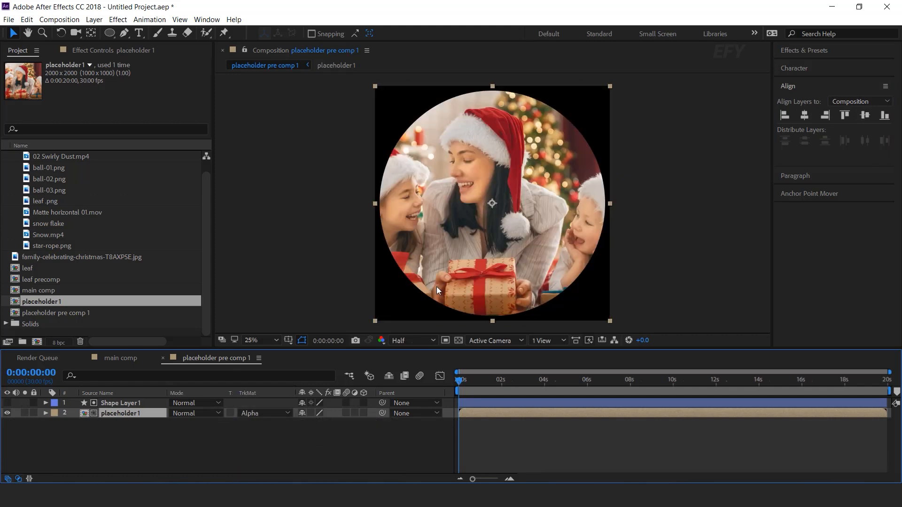
pyautogui.click(240, 463)
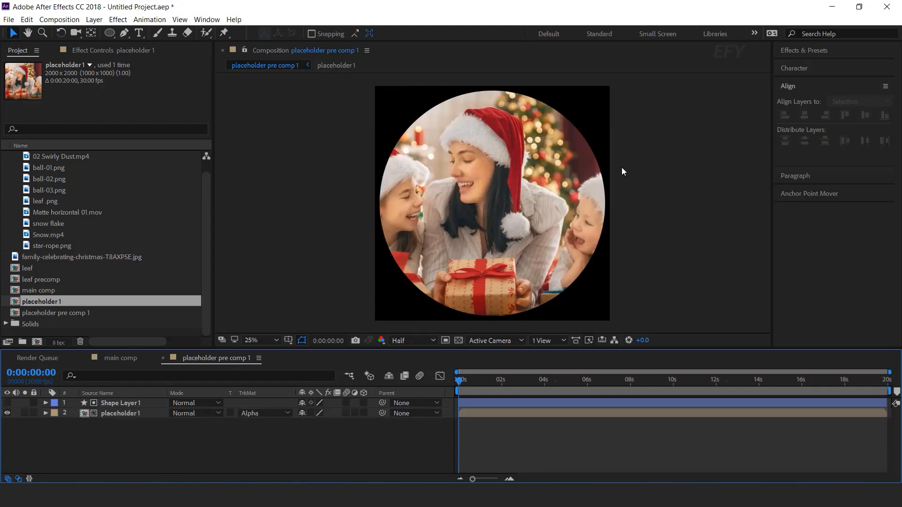
# - Duplicate the circle shape layer, place the visible copy beneath placeholder 1, and scale it to 102.2% as a white border
pyautogui.click(123, 403)
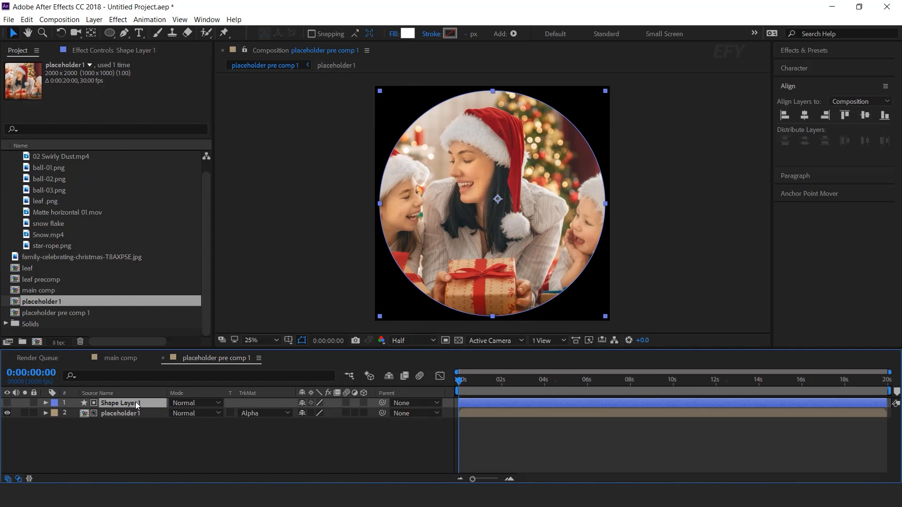
pyautogui.hotkey('ctrl', 'd')
pyautogui.moveTo(134, 403); pyautogui.dragTo(126, 426)
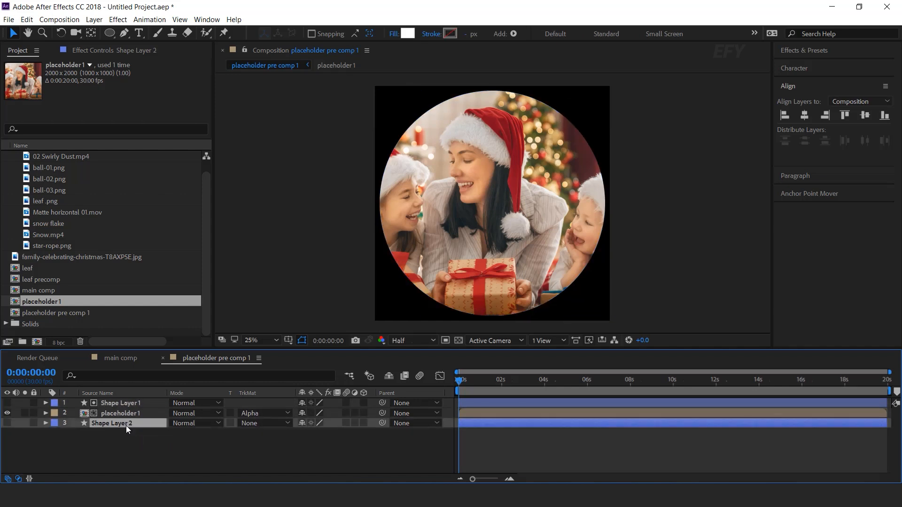
pyautogui.click(7, 423)
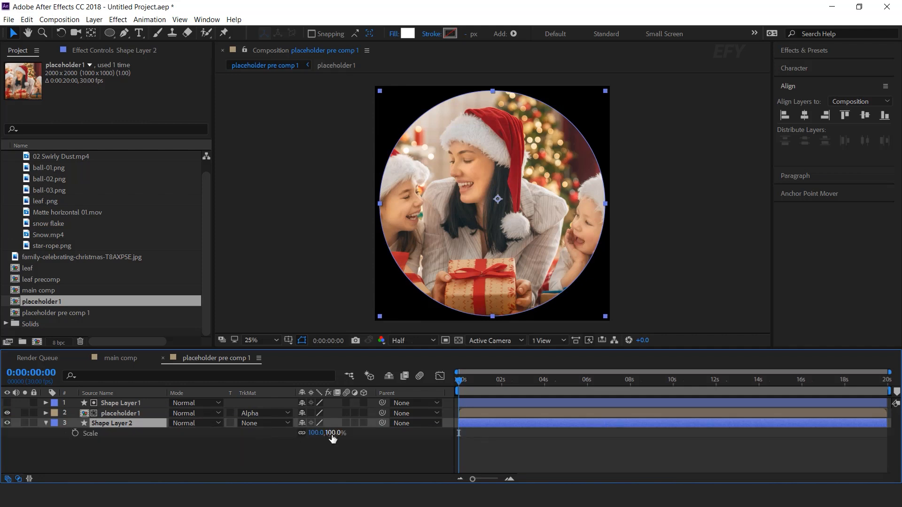
pyautogui.moveTo(332, 438); pyautogui.dragTo(347, 437)
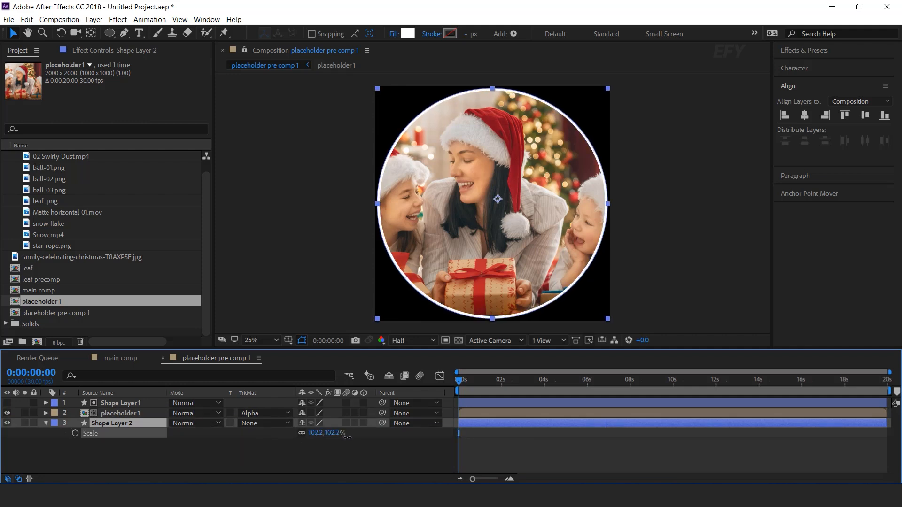
pyautogui.click(421, 448)
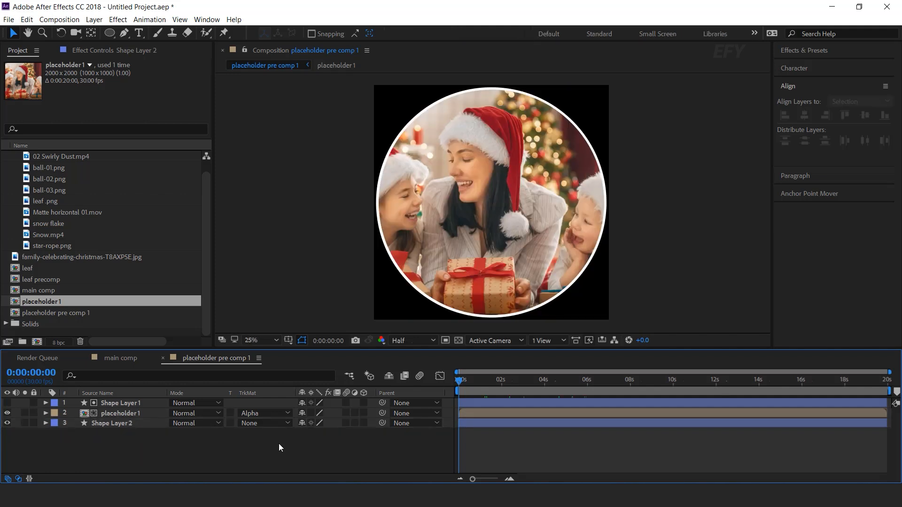
# - Close the placeholder pre comp 1 timeline and create a 2500 x 2500 px composition named media 1
pyautogui.click(163, 358)
pyautogui.click(47, 329)
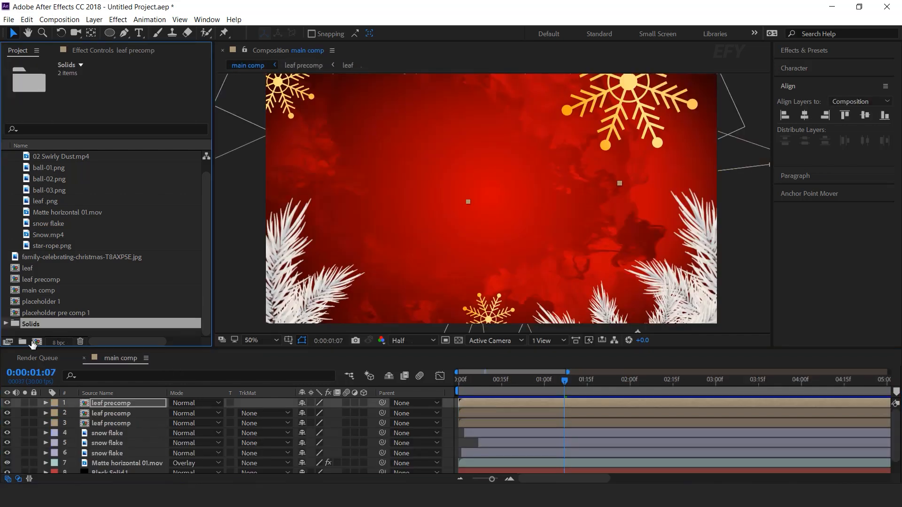
pyautogui.click(37, 342)
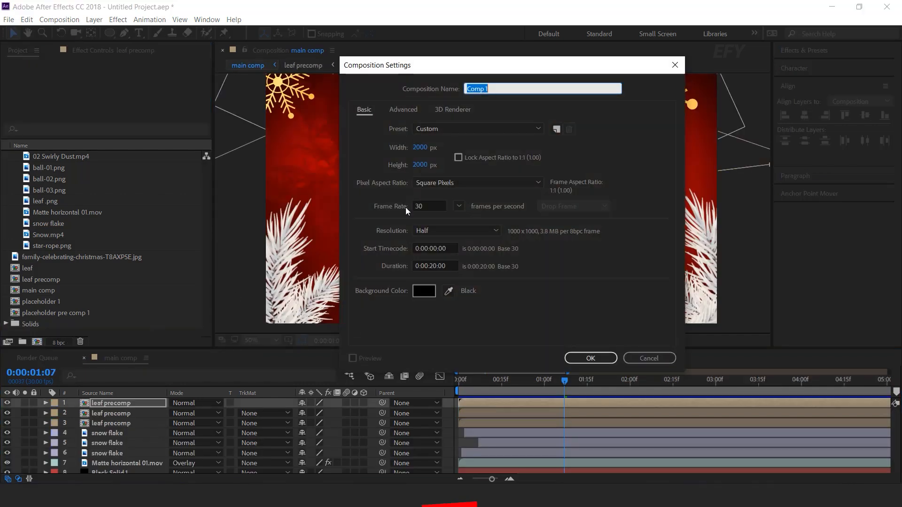
pyautogui.click(421, 148)
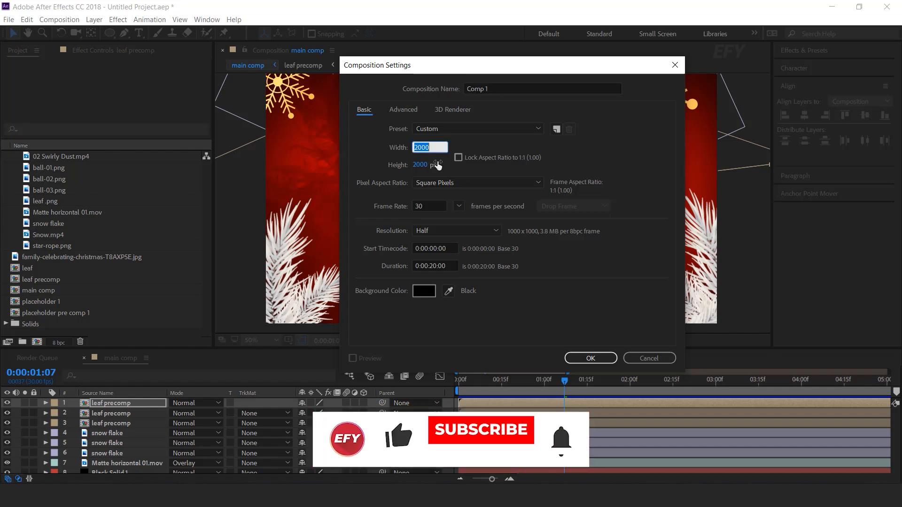
pyautogui.write('2500')
pyautogui.click(437, 164)
pyautogui.write('2500')
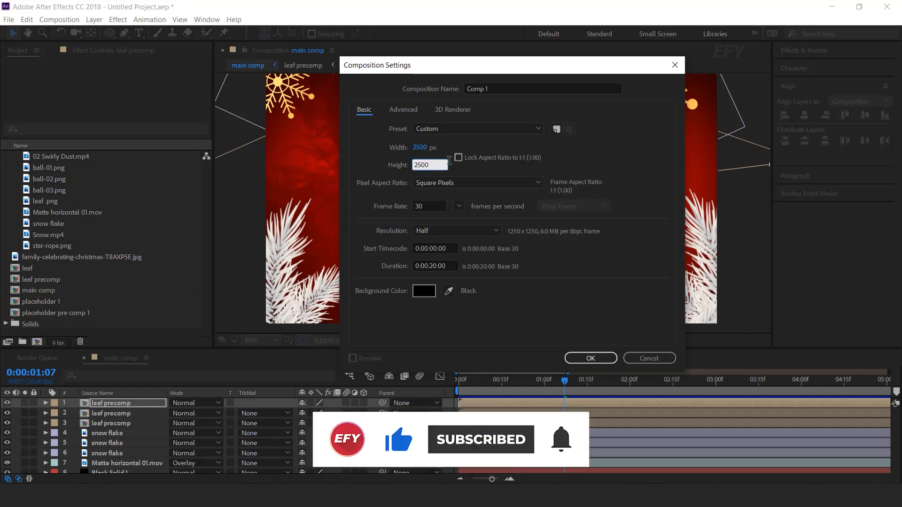
pyautogui.click(499, 87)
pyautogui.write('media 1')
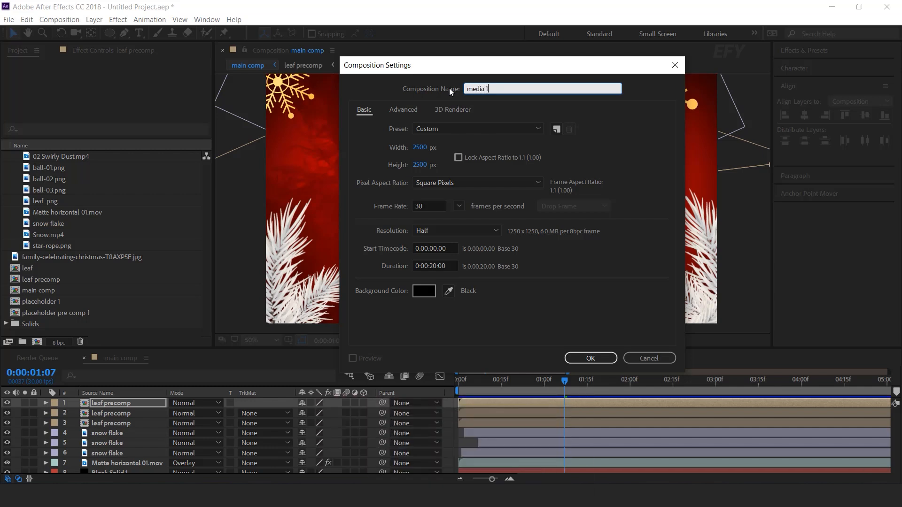
pyautogui.press('Return')
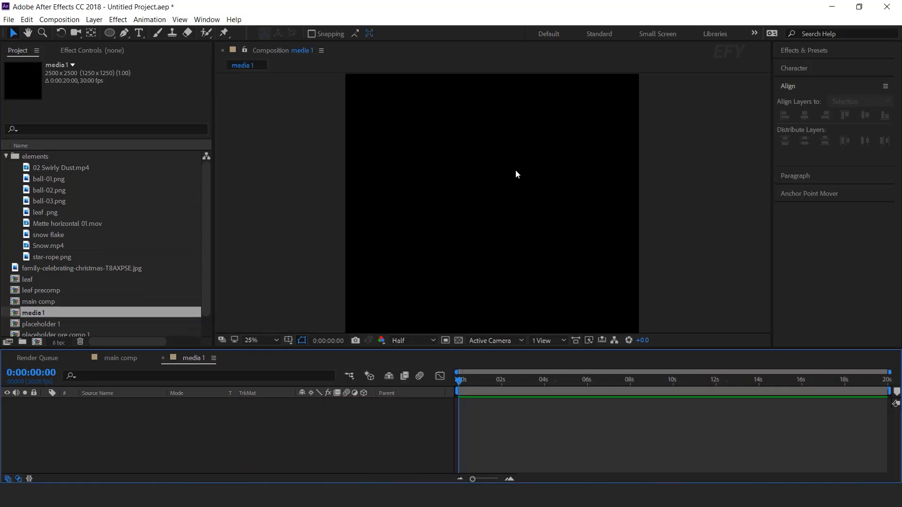
# - Add the placeholder pre comp 1 composition as a layer in media 1
pyautogui.scroll(-1, 135, 248)
pyautogui.click(60, 314)
pyautogui.moveTo(195, 471); pyautogui.dragTo(193, 465)
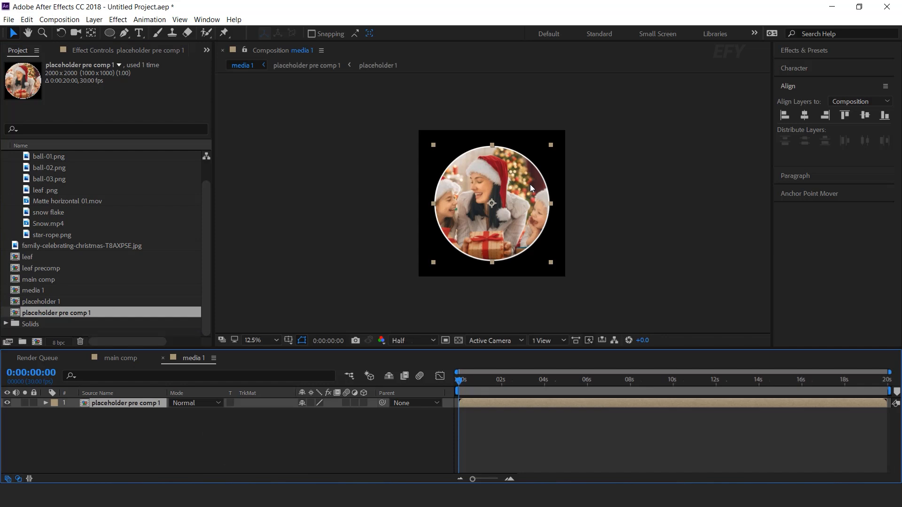
# - Keyframe the placeholder pre comp 1 layer's scale from 0% at the start to 100% at 0:00:00:10
pyautogui.press('s')
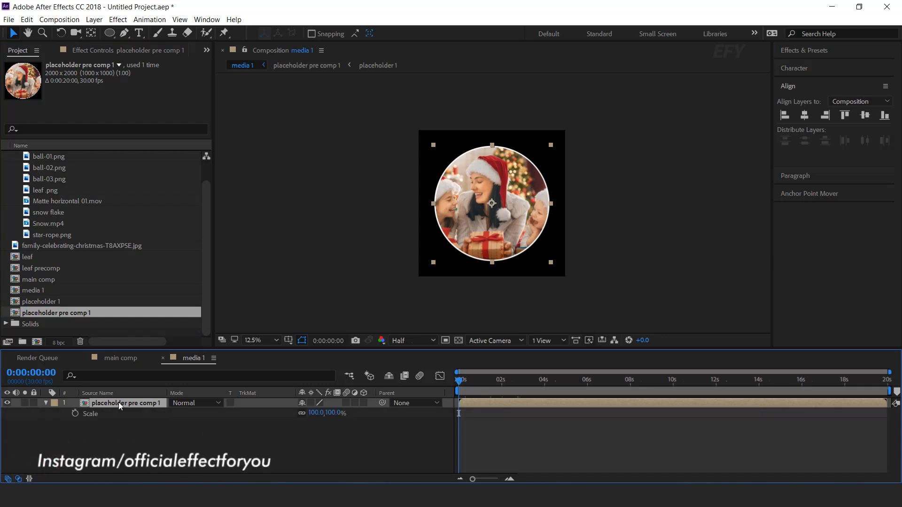
pyautogui.click(509, 479)
pyautogui.moveTo(465, 381); pyautogui.dragTo(516, 382)
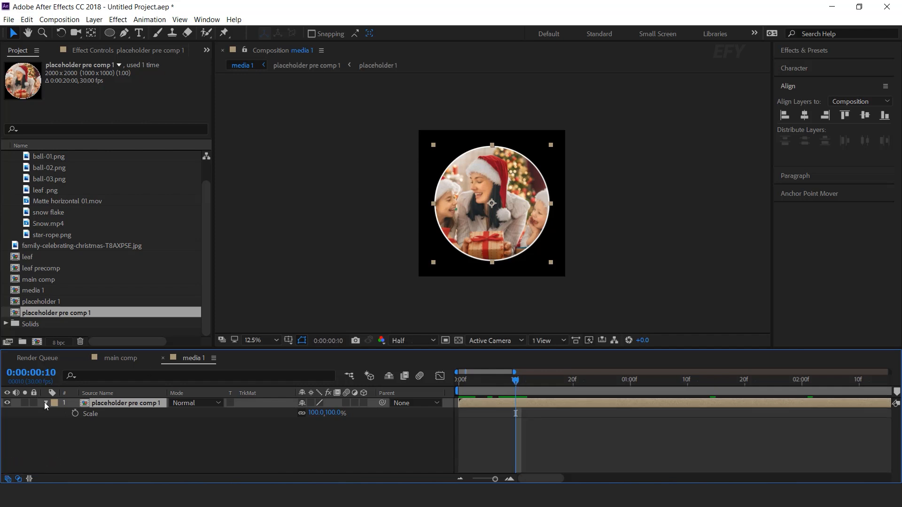
pyautogui.click(76, 413)
pyautogui.press('Home')
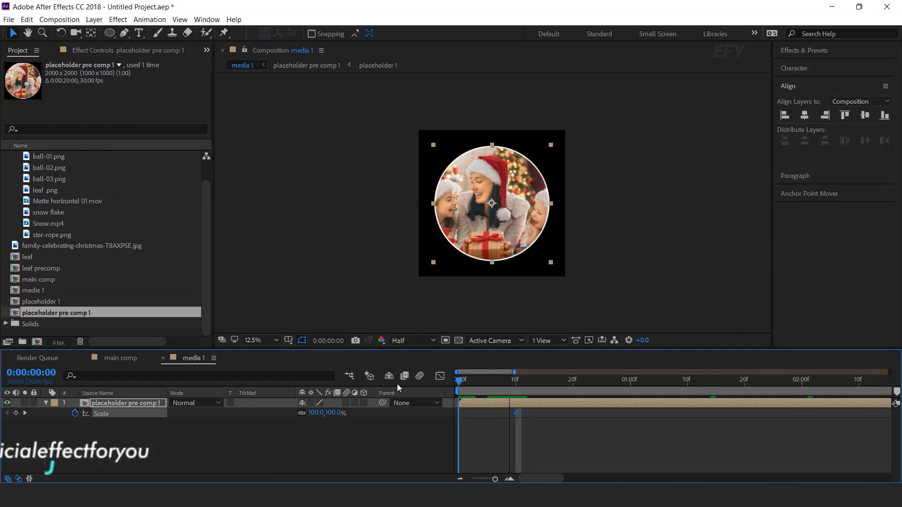
pyautogui.click(334, 413)
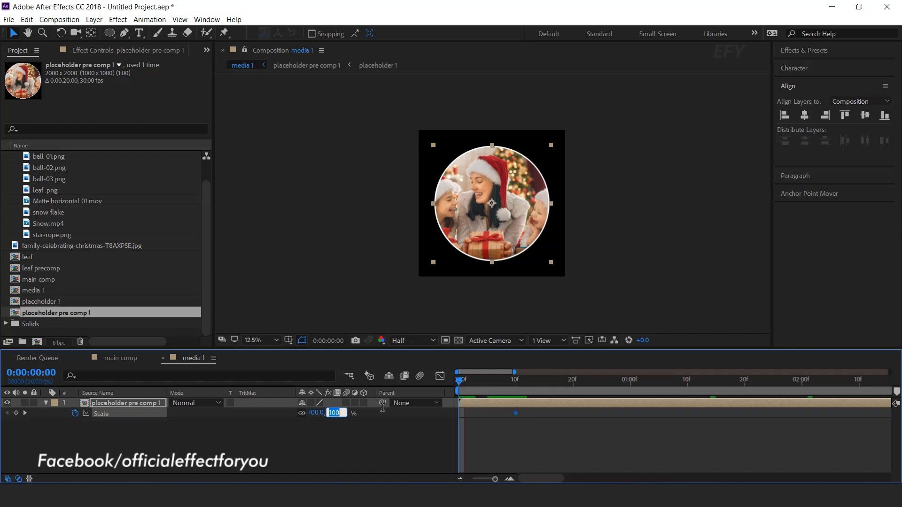
pyautogui.write('0')
pyautogui.press('Return')
pyautogui.moveTo(466, 381); pyautogui.dragTo(550, 379)
pyautogui.moveTo(460, 382); pyautogui.dragTo(516, 386)
pyautogui.scroll(1, 524, 194)
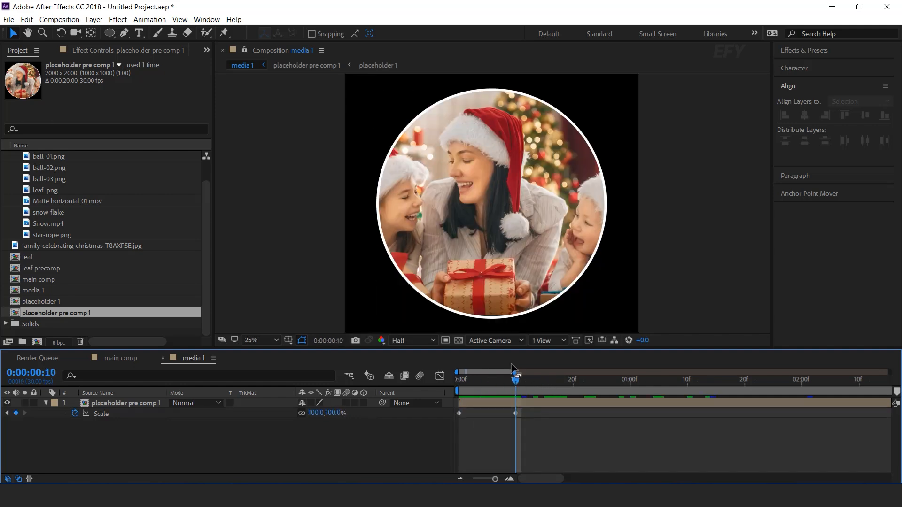
# - Move the placeholder layer's anchor point to the bottom edge of the circle and scrub through the scale-up animation
pyautogui.click(520, 404)
pyautogui.scroll(-3, 492, 173)
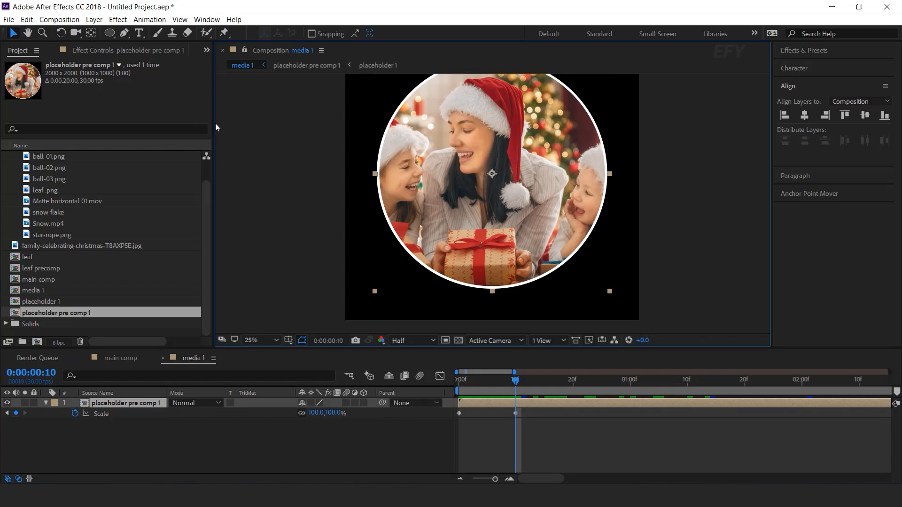
pyautogui.click(89, 34)
pyautogui.moveTo(492, 174); pyautogui.dragTo(491, 287)
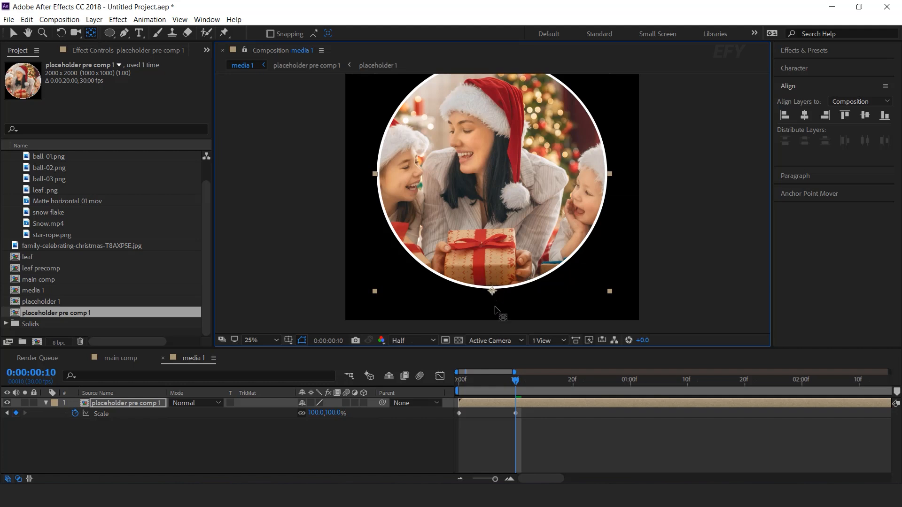
pyautogui.press('v')
pyautogui.moveTo(477, 379); pyautogui.dragTo(447, 384)
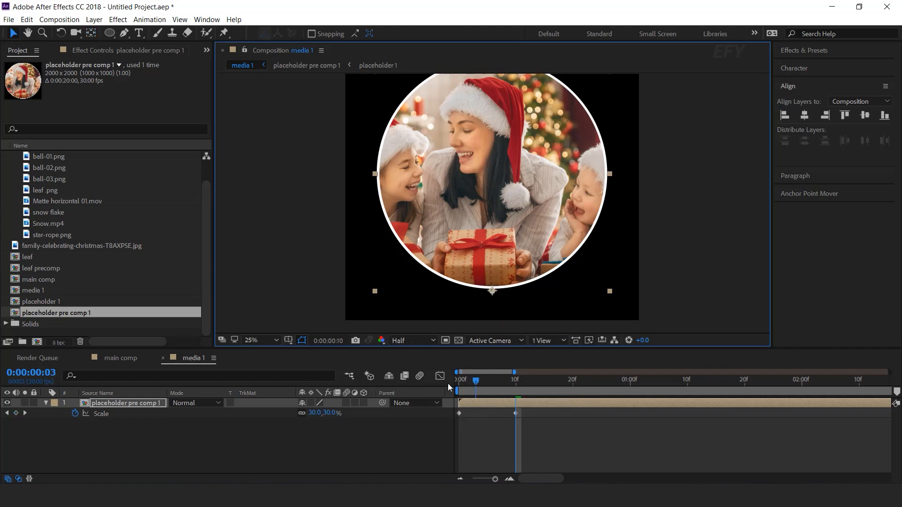
pyautogui.moveTo(483, 383); pyautogui.dragTo(539, 390)
pyautogui.click(444, 392)
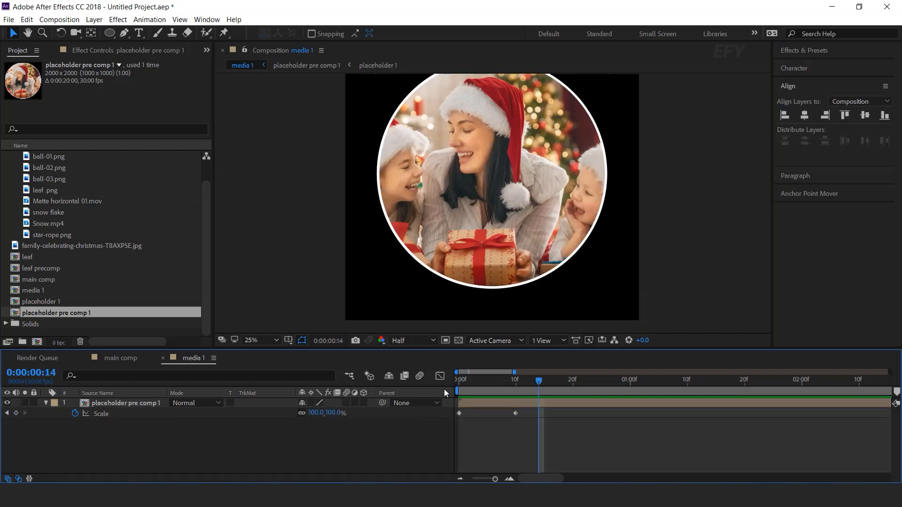
pyautogui.moveTo(477, 385); pyautogui.dragTo(506, 383)
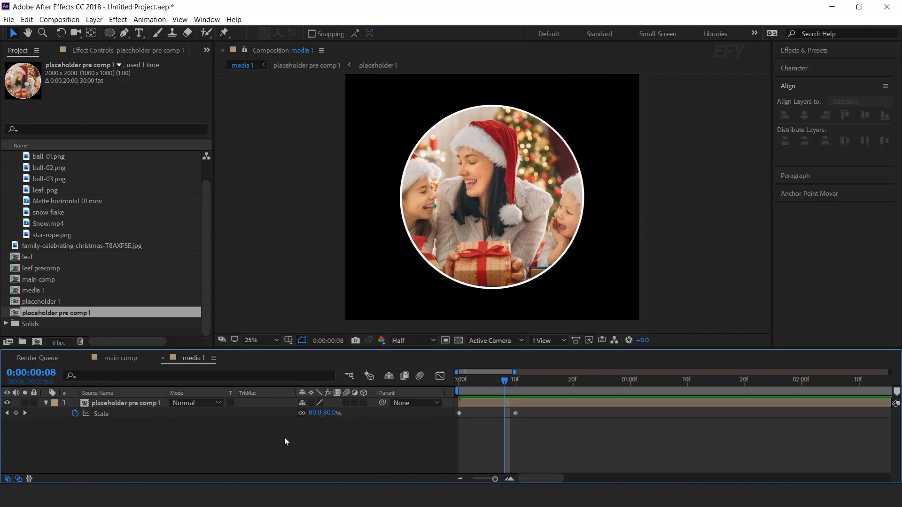
# - Copy the whole bounce script from Notepad, apply it as the placeholder layer's scale expression in After Effects, and preview the animation
pyautogui.hotkey('alt', 'Tab')
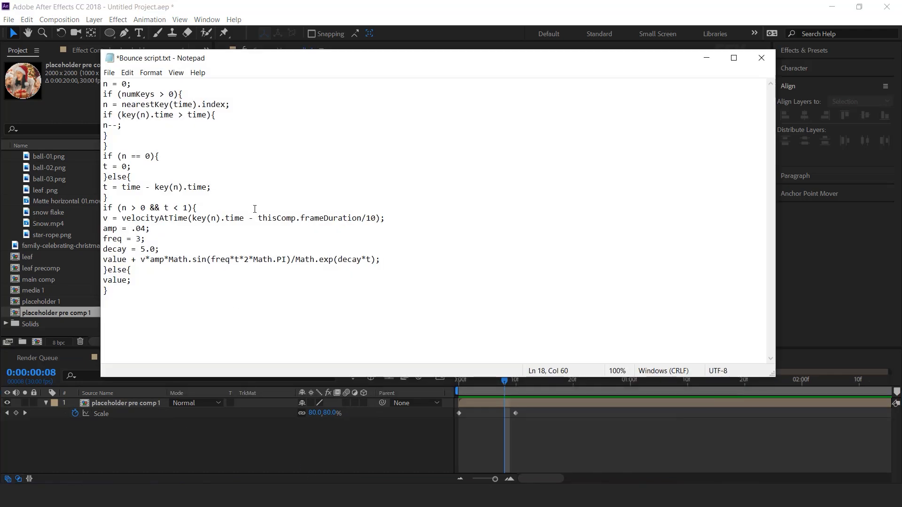
pyautogui.hotkey('ctrl', 'a')
pyautogui.click(707, 58)
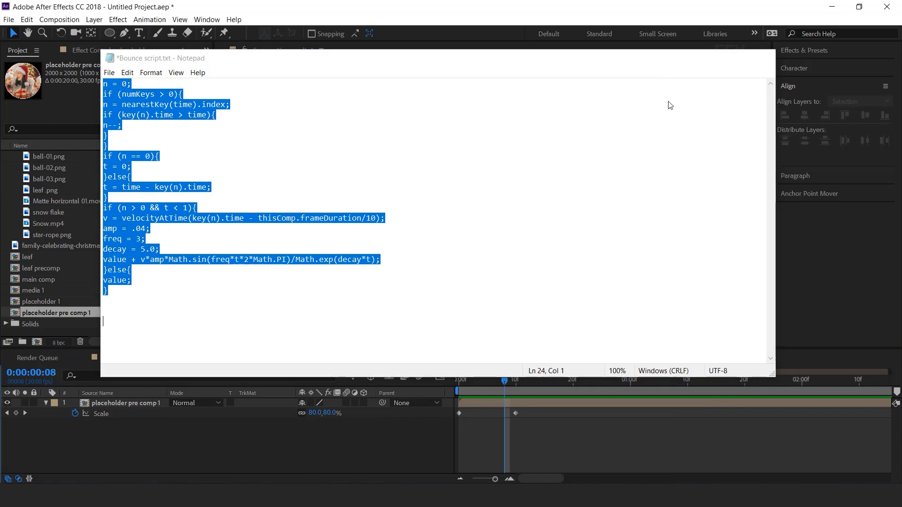
pyautogui.keyDown('alt'); pyautogui.click(74, 413); pyautogui.keyUp('alt')
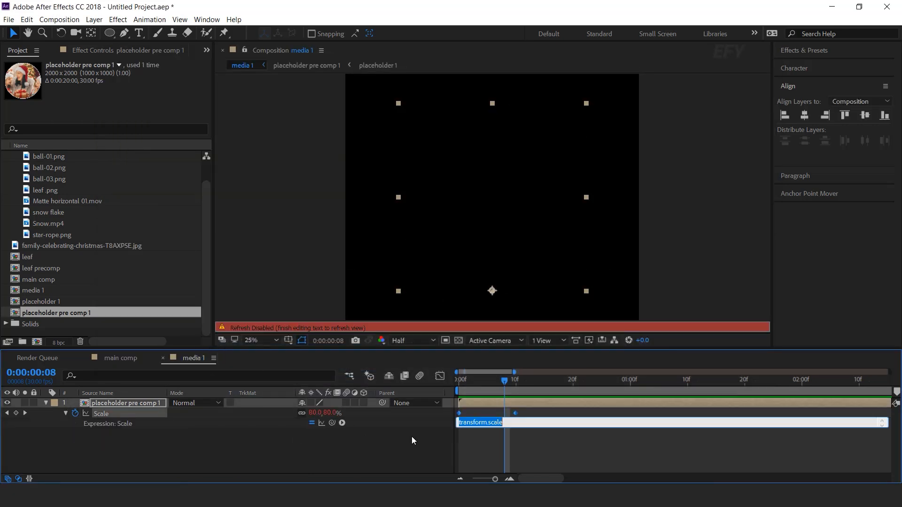
pyautogui.hotkey('ctrl', 'v')
pyautogui.click(506, 399)
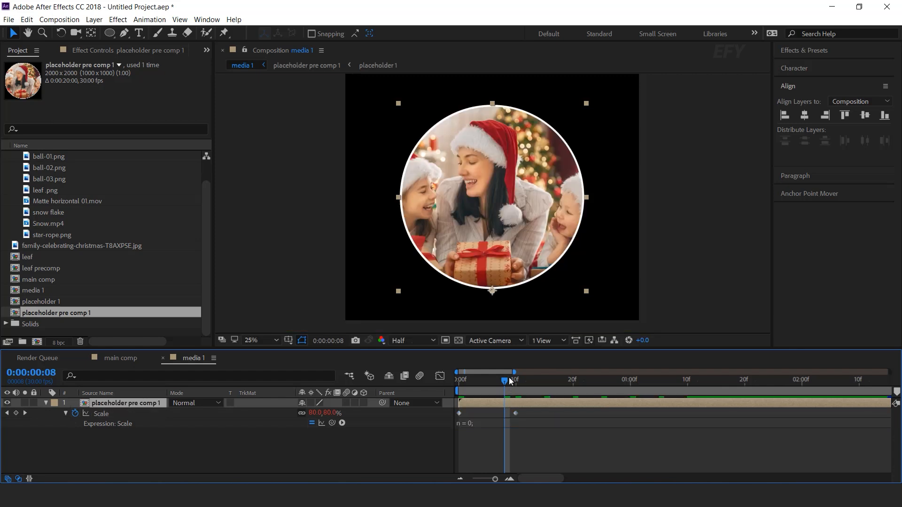
pyautogui.press('Home')
pyautogui.press('space')
# - Move the layer's 100% scale keyframe to 0:00:00:05 and preview the faster bounce
pyautogui.click(516, 381)
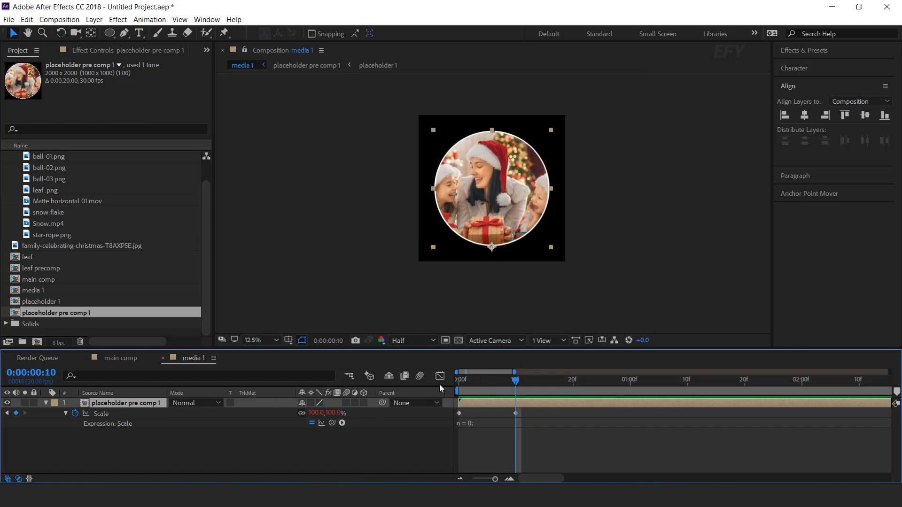
pyautogui.click(488, 381)
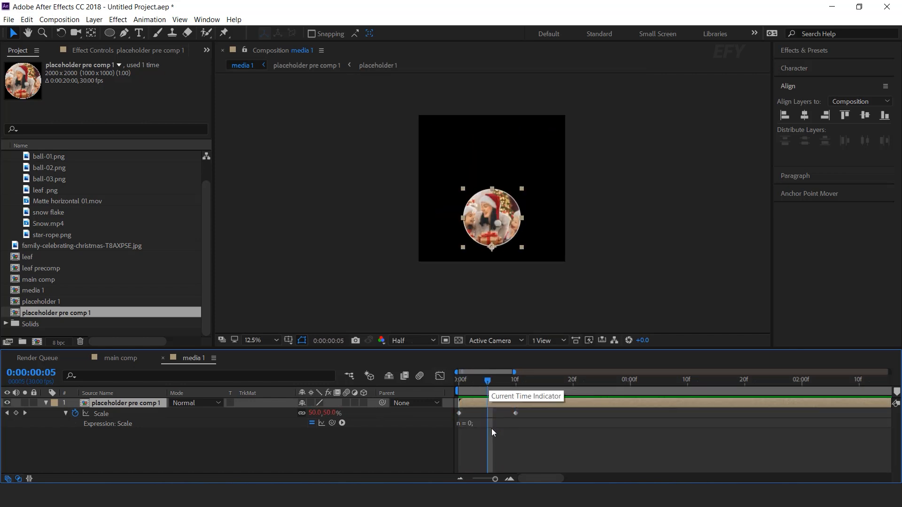
pyautogui.click(510, 479)
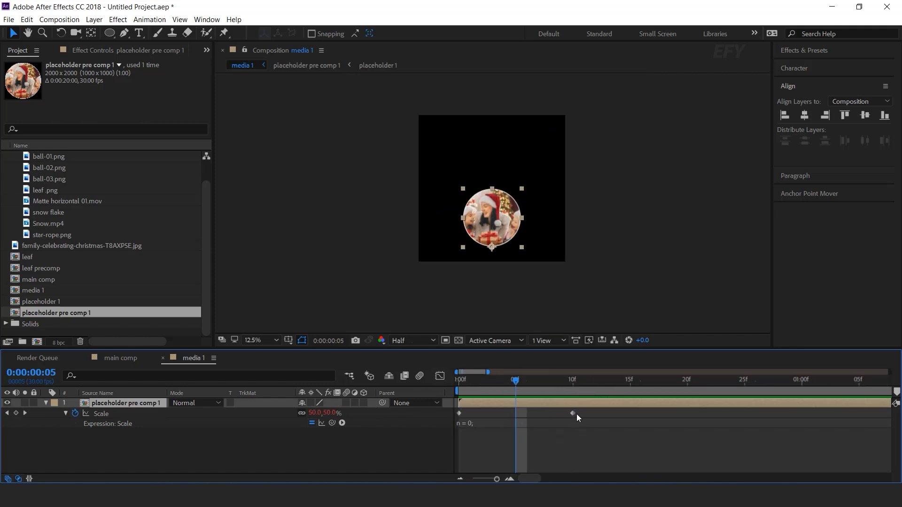
pyautogui.moveTo(570, 414); pyautogui.dragTo(516, 414)
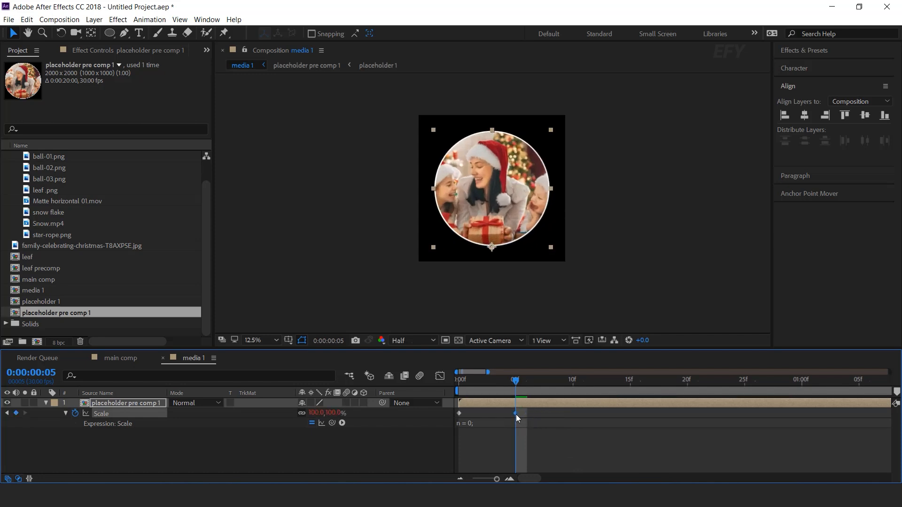
pyautogui.moveTo(516, 383); pyautogui.dragTo(423, 393)
pyautogui.press('space')
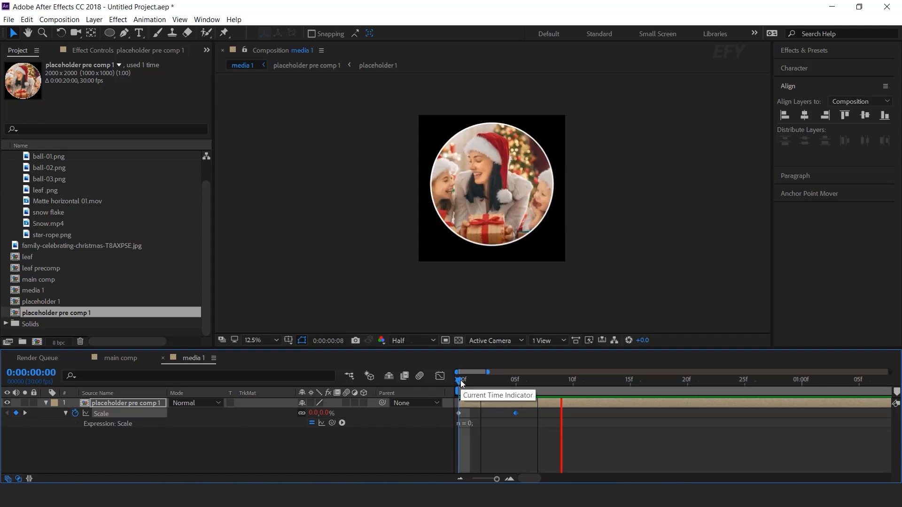
pyautogui.moveTo(461, 384); pyautogui.dragTo(576, 383)
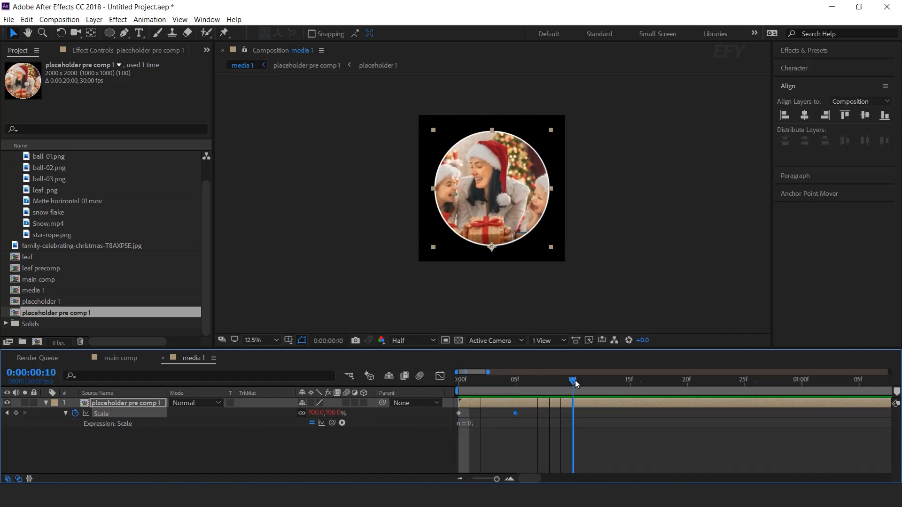
# - Apply the Tint effect to the placeholder pre comp 1 layer
pyautogui.click(329, 447)
pyautogui.click(46, 404)
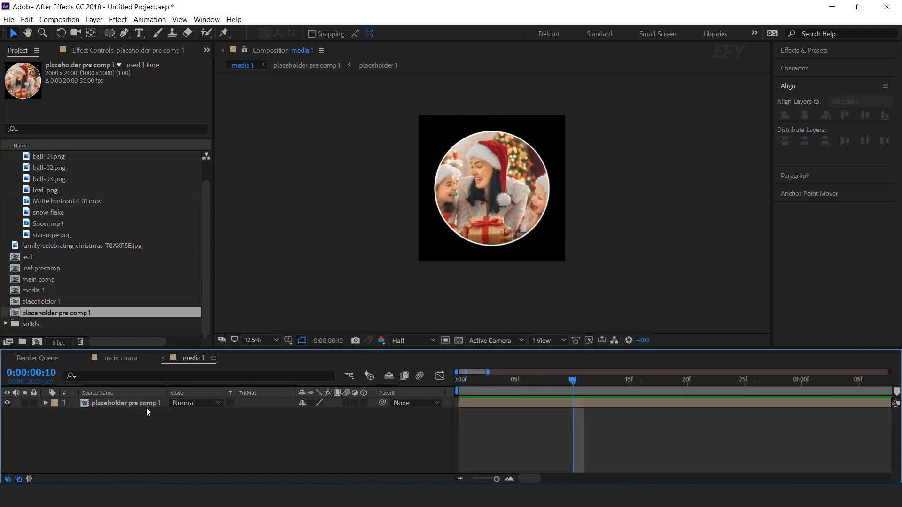
pyautogui.click(141, 403)
pyautogui.hotkey('ctrl', 'space')
pyautogui.write('tint')
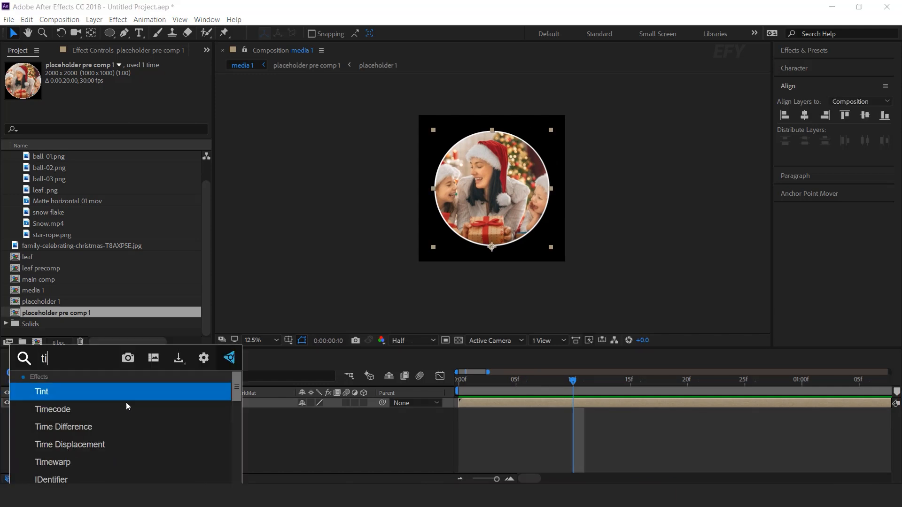
pyautogui.press('Return')
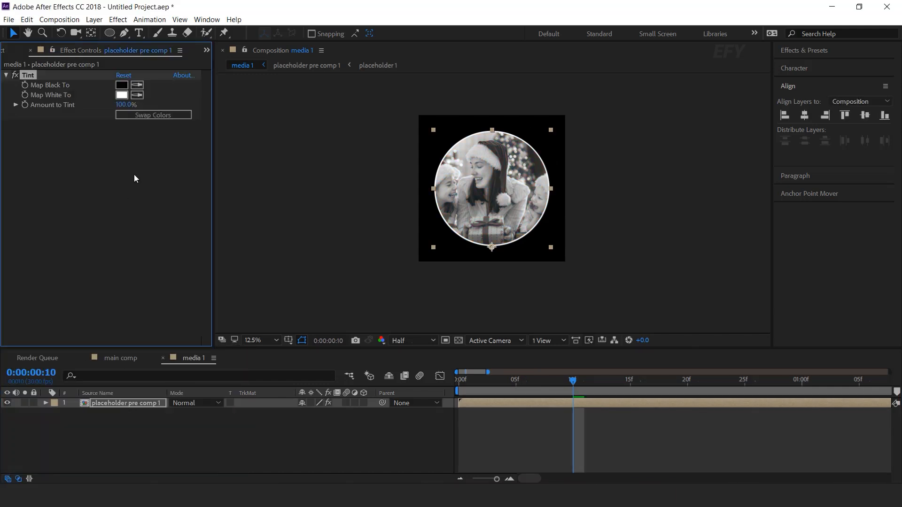
# - Add Fast Box Blur to the placeholder pre comp 1 layer with a blur radius of 15
pyautogui.click(147, 405)
pyautogui.hotkey('ctrl', 'space')
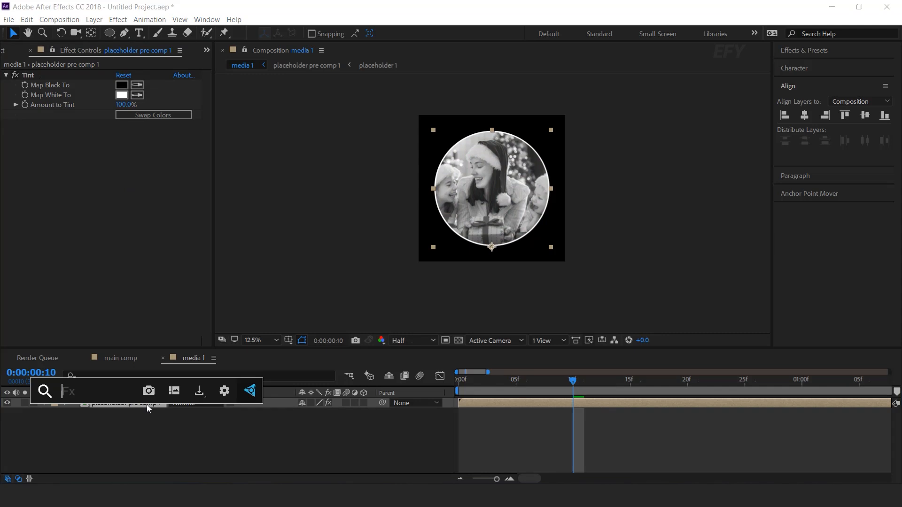
pyautogui.write('fa')
pyautogui.press('Return')
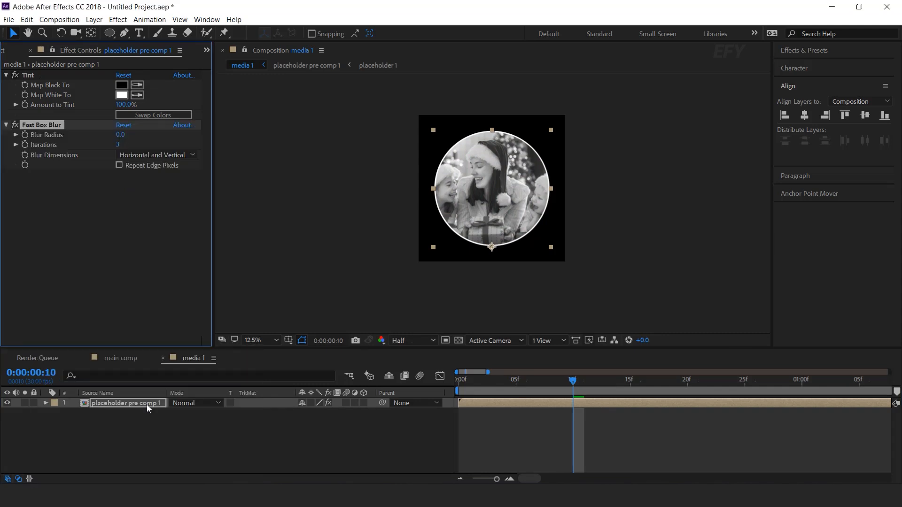
pyautogui.write('15')
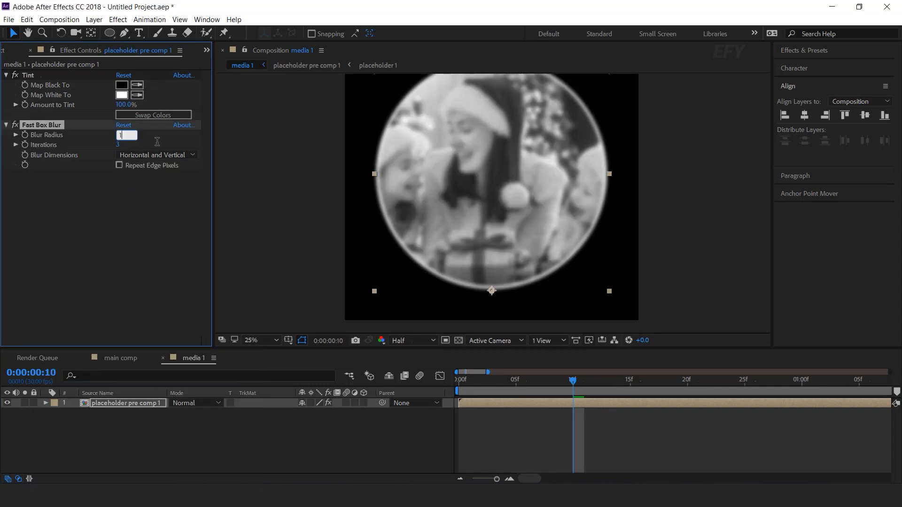
pyautogui.press(',')
pyautogui.click(342, 440)
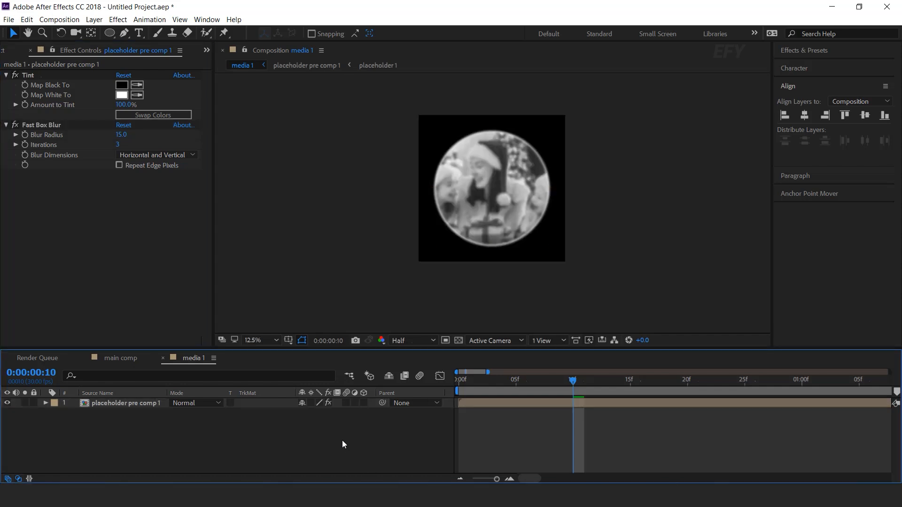
# - Duplicate the blurred placeholder layer, shift the copy to start at 0:00:00:04, and preview the overlap
pyautogui.click(131, 404)
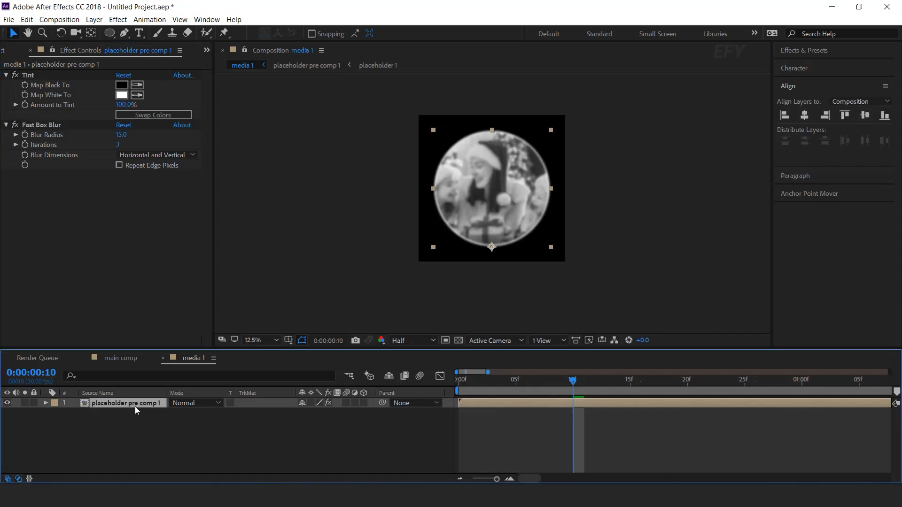
pyautogui.hotkey('ctrl', 'd')
pyautogui.moveTo(497, 404); pyautogui.dragTo(572, 383)
pyautogui.press('space')
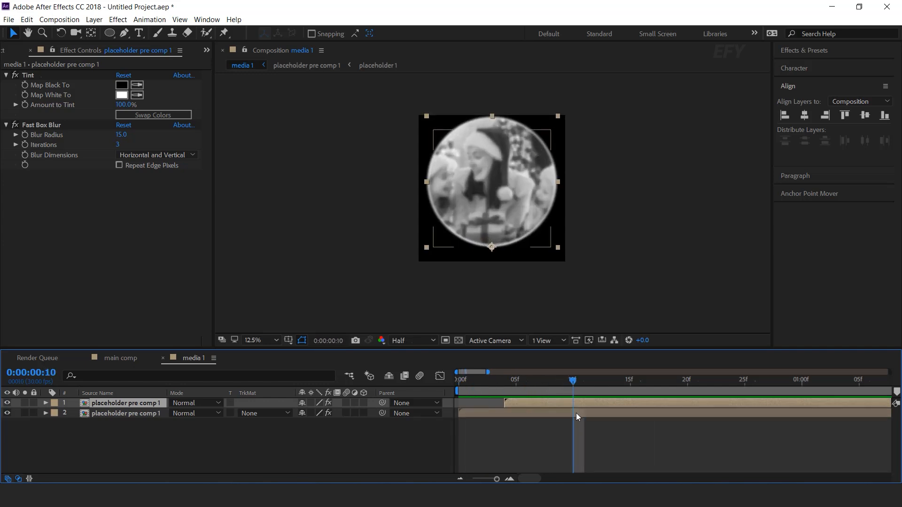
# - Trim the original placeholder layer so that it ends at 0:00:00:10
pyautogui.click(574, 413)
pyautogui.hotkey('alt', ']')
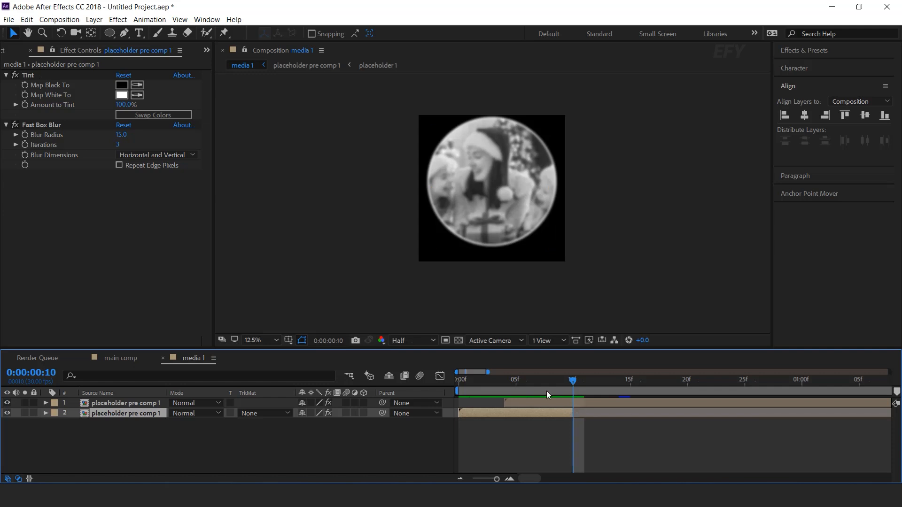
pyautogui.moveTo(583, 381); pyautogui.dragTo(619, 382)
# - Duplicate the topmost placeholder layer, shift the new copy to start at 0:00:00:08, and preview it
pyautogui.click(542, 402)
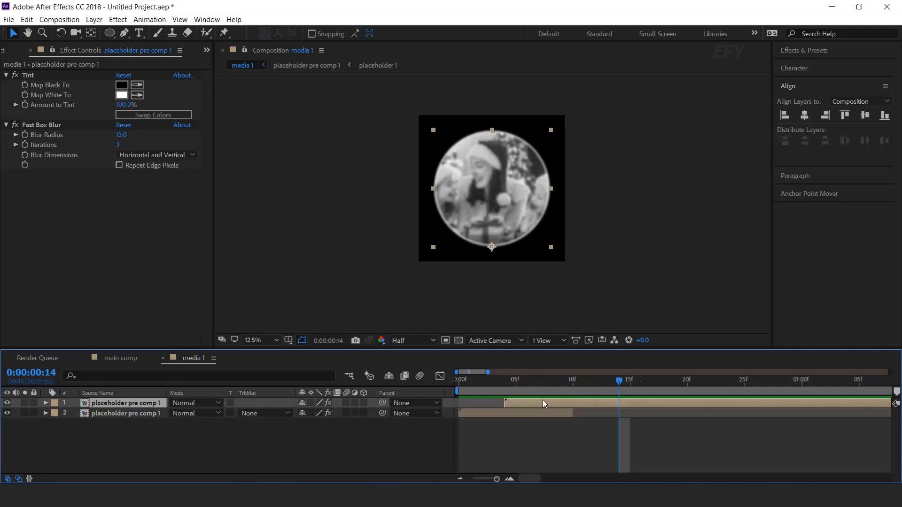
pyautogui.hotkey('ctrl', 'd')
pyautogui.moveTo(537, 403); pyautogui.dragTo(580, 403)
pyautogui.press('Home')
pyautogui.press('space')
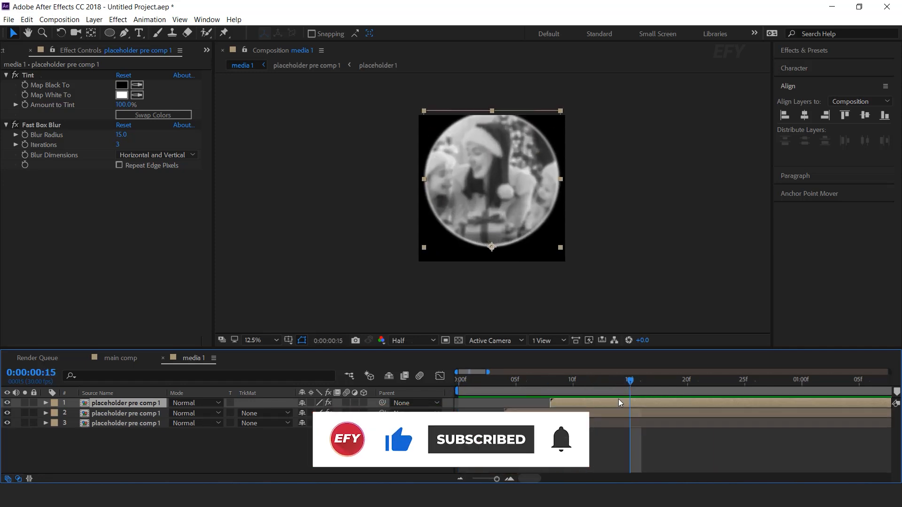
# - Trim the second placeholder layer in the stack to end at 0:00:00:15 and preview the animation
pyautogui.click(614, 413)
pyautogui.hotkey('alt', ']')
pyautogui.moveTo(641, 414); pyautogui.dragTo(635, 414)
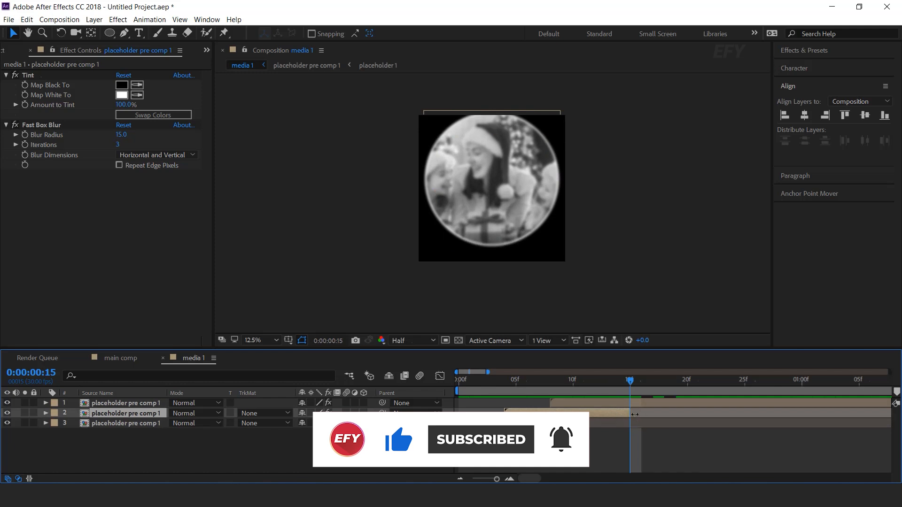
pyautogui.press('Home')
pyautogui.press('space')
# - Duplicate the topmost placeholder layer again and shift the new copy to start at 0:00:00:12
pyautogui.click(642, 381)
pyautogui.click(605, 404)
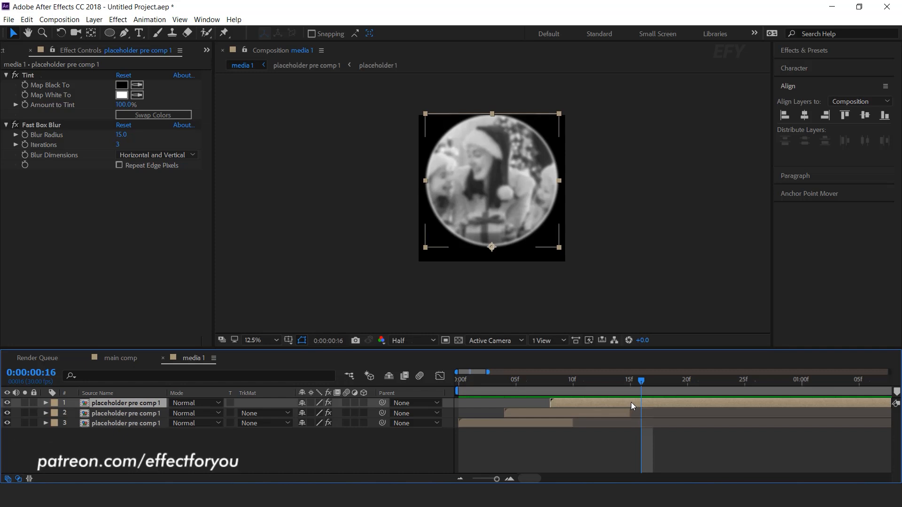
pyautogui.hotkey('ctrl', 'd')
pyautogui.moveTo(576, 404); pyautogui.dragTo(622, 404)
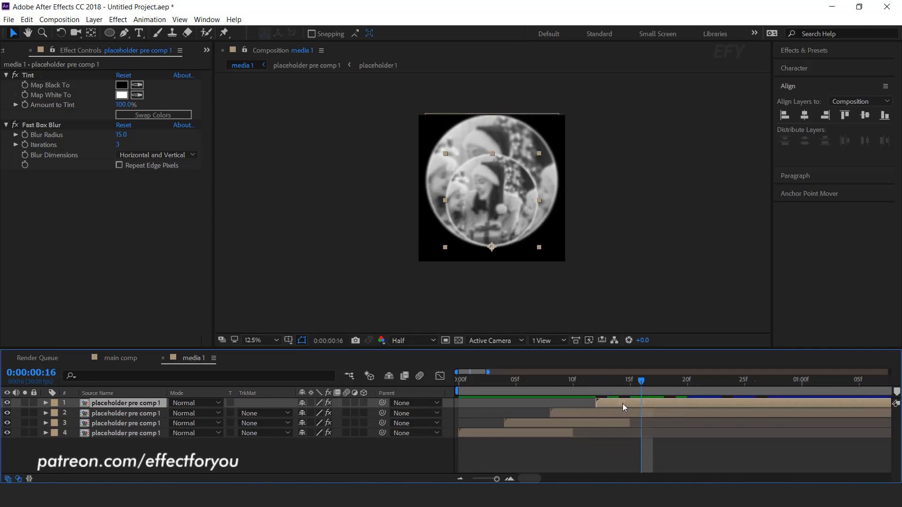
# - Trim the placeholder layer directly below the newest copy to end at 0:00:00:19 and preview the result
pyautogui.click(647, 411)
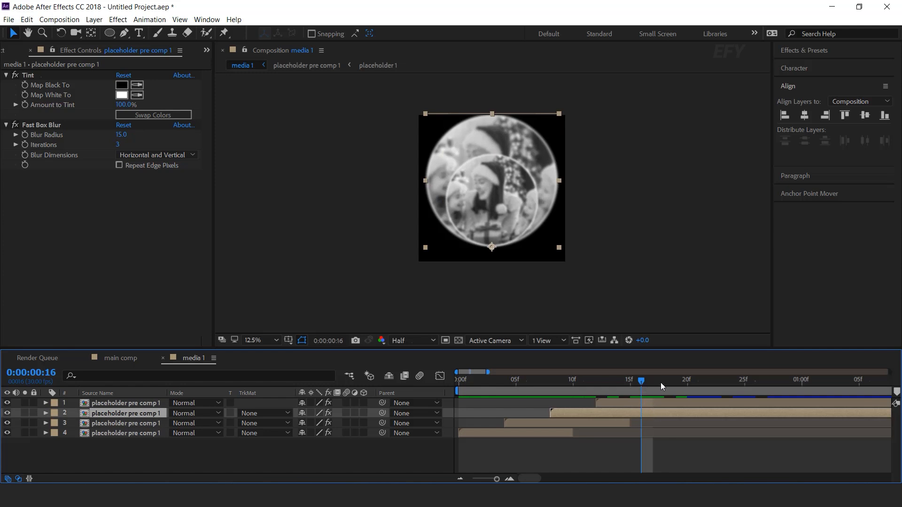
pyautogui.moveTo(660, 383); pyautogui.dragTo(675, 380)
pyautogui.hotkey('alt', ']')
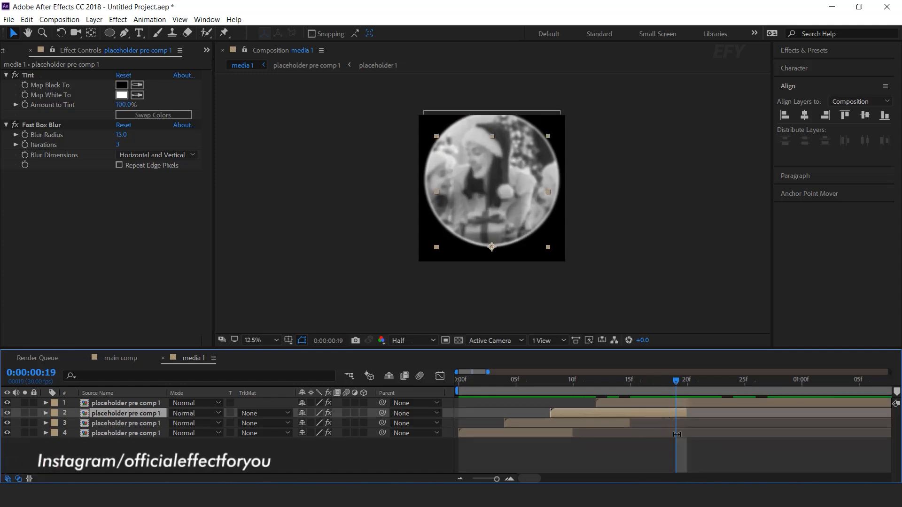
pyautogui.press('space')
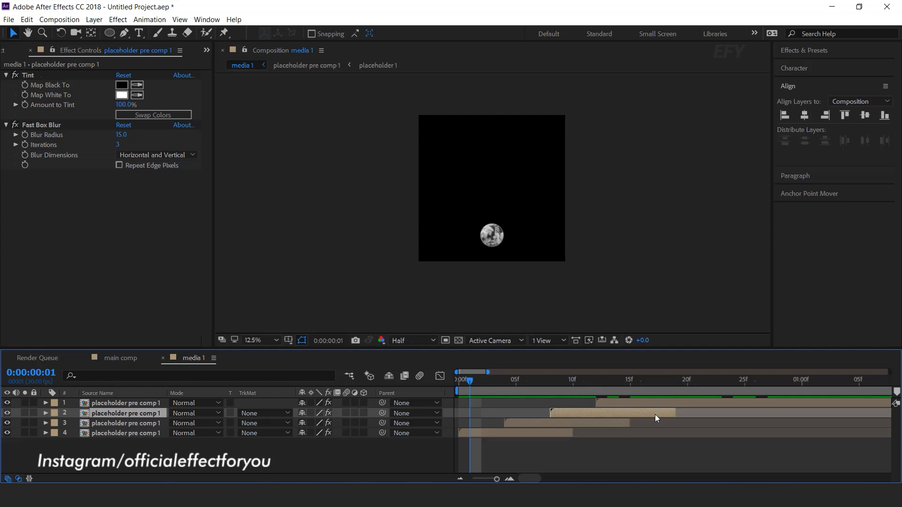
# - Delete the Tint and Fast Box Blur effects from the topmost placeholder layer and preview the layered bounce animation
pyautogui.moveTo(599, 383); pyautogui.dragTo(721, 383)
pyautogui.click(715, 402)
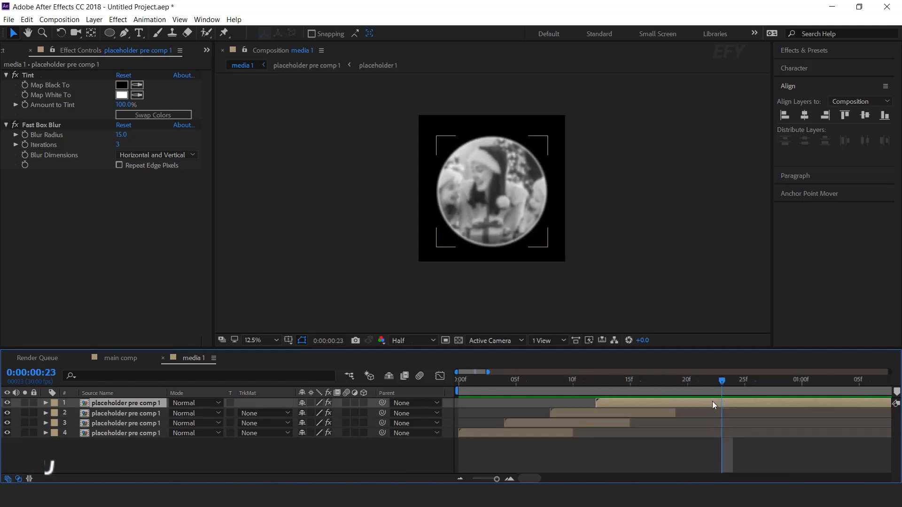
pyautogui.click(67, 125)
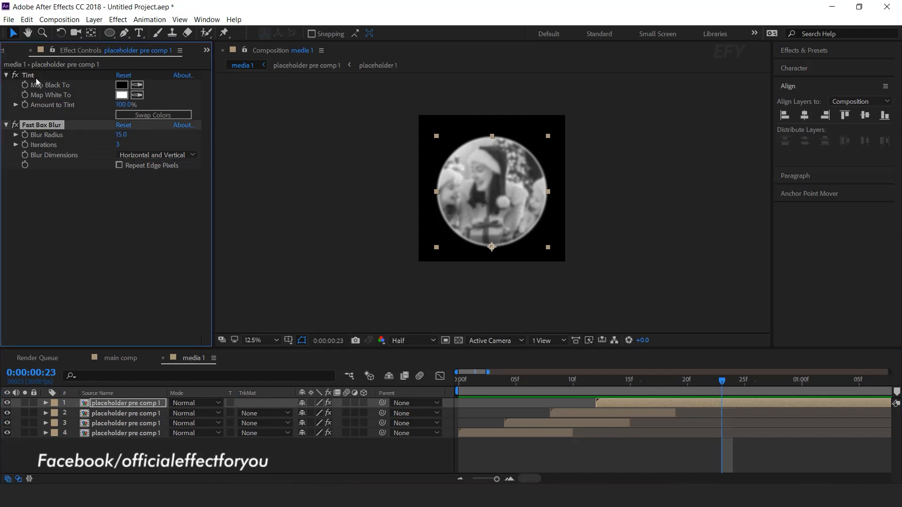
pyautogui.keyDown('ctrl'); pyautogui.click(29, 74); pyautogui.keyUp('ctrl')
pyautogui.press('Delete')
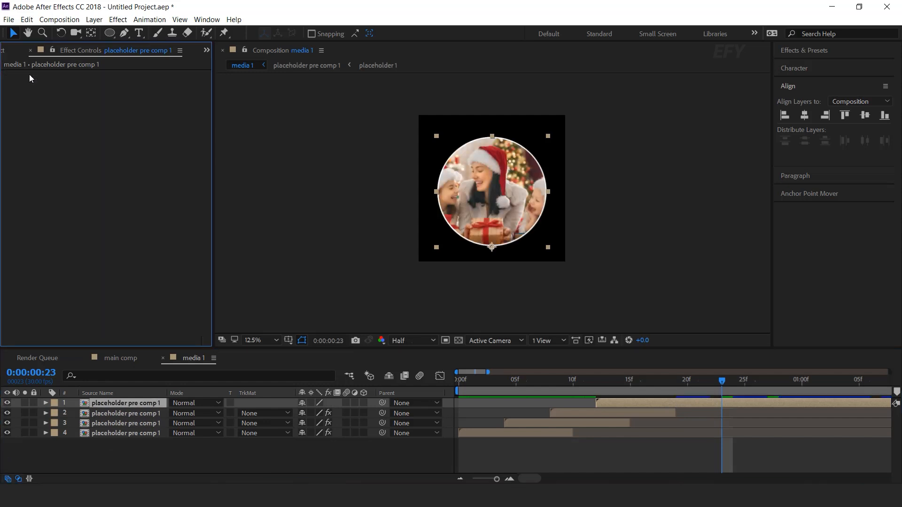
pyautogui.moveTo(604, 381); pyautogui.dragTo(447, 452)
pyautogui.click(447, 452)
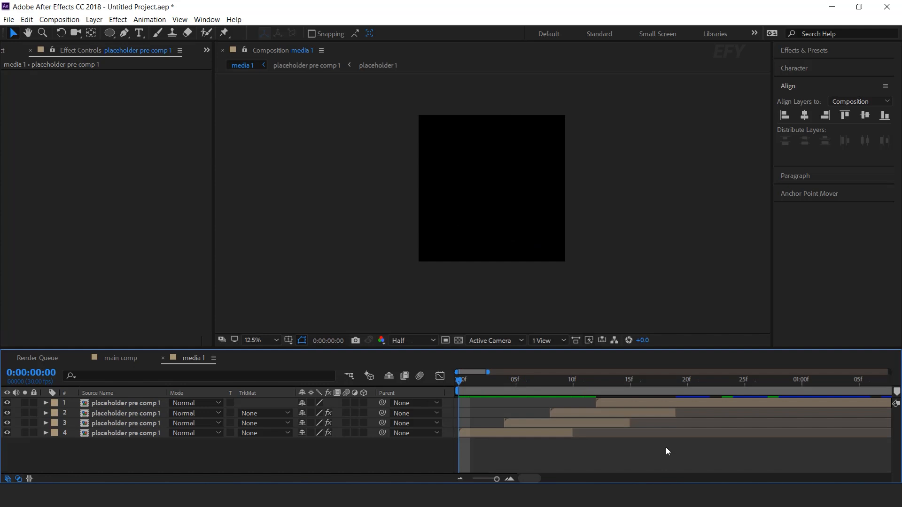
pyautogui.moveTo(464, 382); pyautogui.dragTo(635, 384)
pyautogui.press('space')
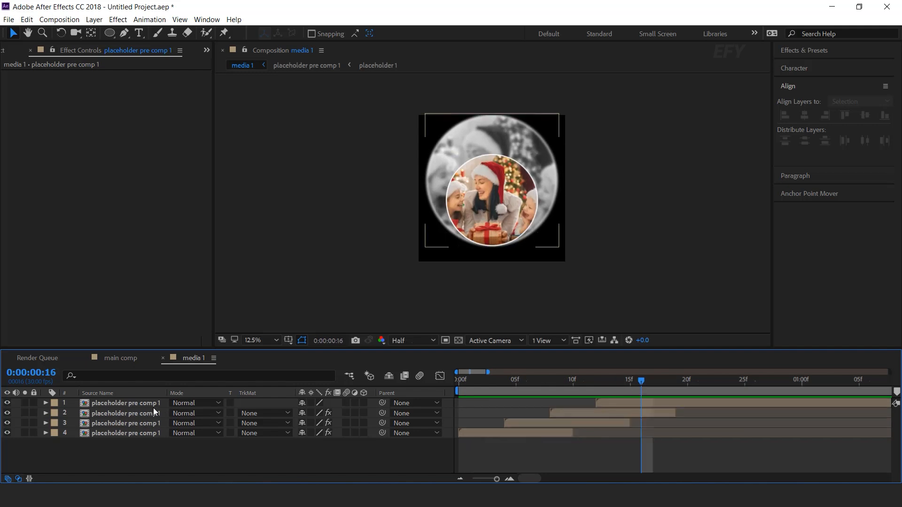
# - Move all four placeholder layers slightly down in the composition and enable motion blur on them
pyautogui.click(149, 404)
pyautogui.keyDown('shift'); pyautogui.click(145, 429); pyautogui.keyUp('shift')
pyautogui.moveTo(504, 211); pyautogui.dragTo(505, 218)
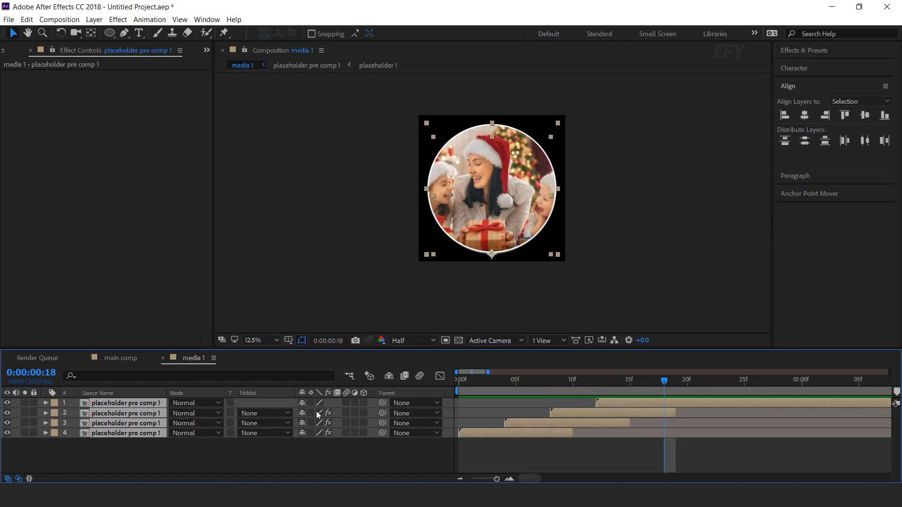
pyautogui.click(354, 453)
pyautogui.moveTo(463, 390); pyautogui.dragTo(630, 381)
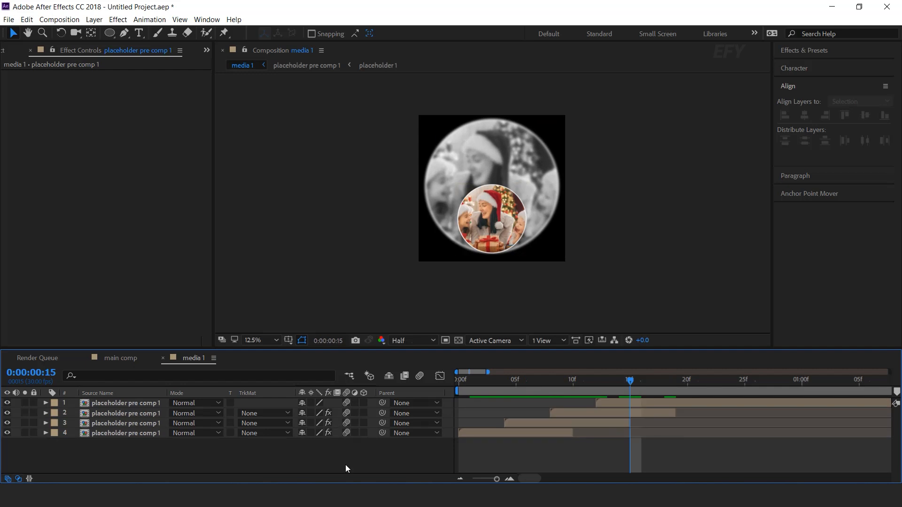
# - Add the media 1 composition to main comp as its top layer
pyautogui.click(123, 358)
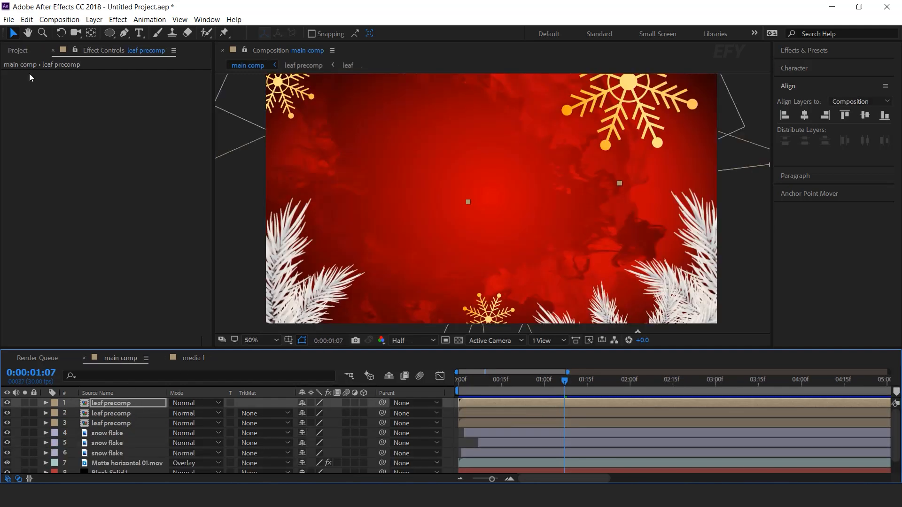
pyautogui.click(19, 50)
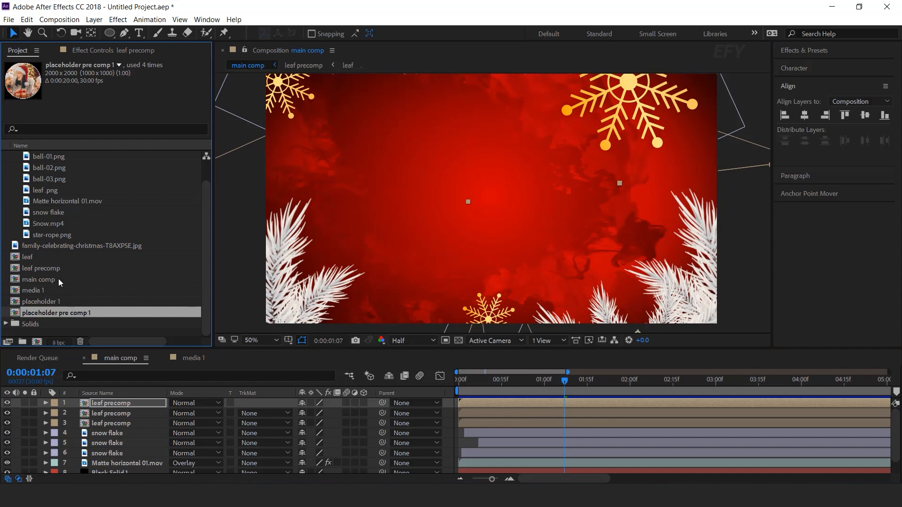
pyautogui.click(54, 290)
pyautogui.moveTo(118, 394); pyautogui.dragTo(131, 403)
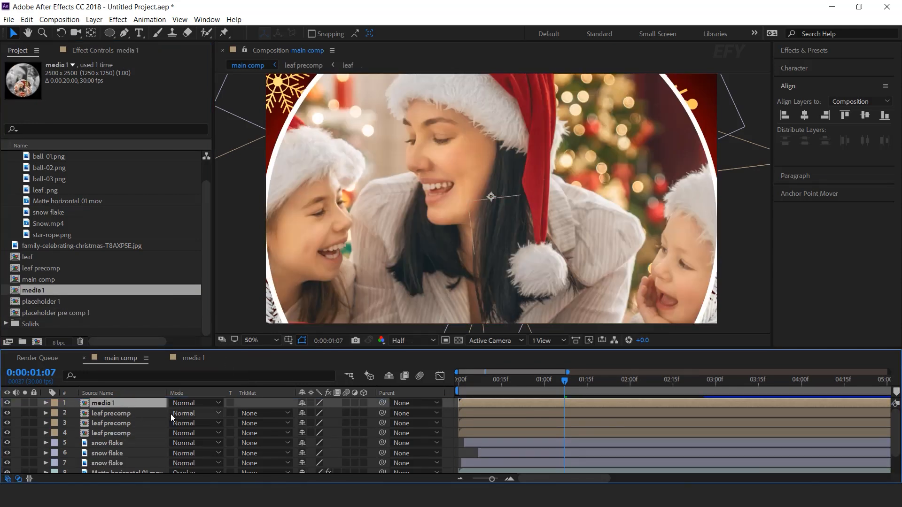
# - Scale the media 1 layer to 47.7% and position the circular photo in the left half of the frame
pyautogui.press('s')
pyautogui.moveTo(317, 413); pyautogui.dragTo(296, 413)
pyautogui.moveTo(412, 186); pyautogui.dragTo(350, 150)
pyautogui.moveTo(357, 158); pyautogui.dragTo(365, 192)
pyautogui.moveTo(324, 414); pyautogui.dragTo(320, 414)
pyautogui.moveTo(433, 204); pyautogui.dragTo(416, 208)
pyautogui.moveTo(332, 413); pyautogui.dragTo(354, 413)
pyautogui.moveTo(419, 204); pyautogui.dragTo(418, 199)
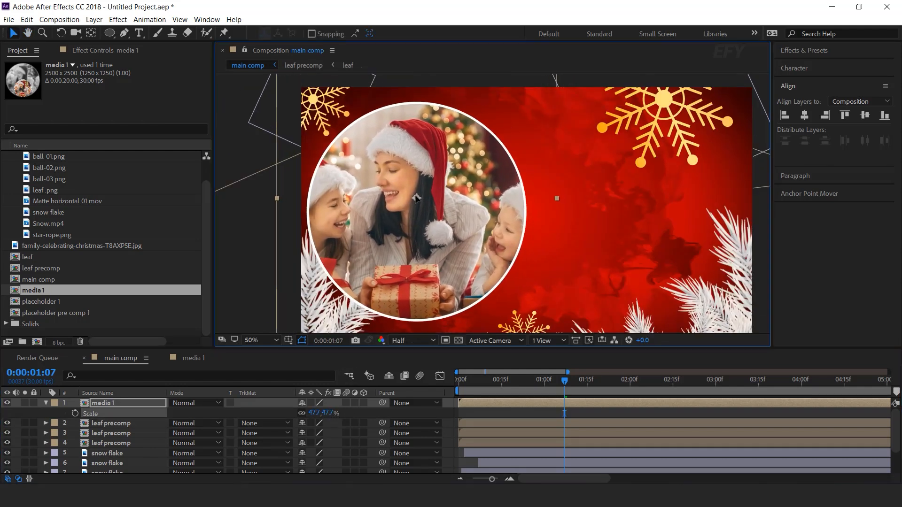
# - Place the media 1 layer below the three leaf precomp layers, start it at about 0:00:00:06, and preview
pyautogui.click(99, 404)
pyautogui.press('s')
pyautogui.moveTo(106, 407); pyautogui.dragTo(119, 435)
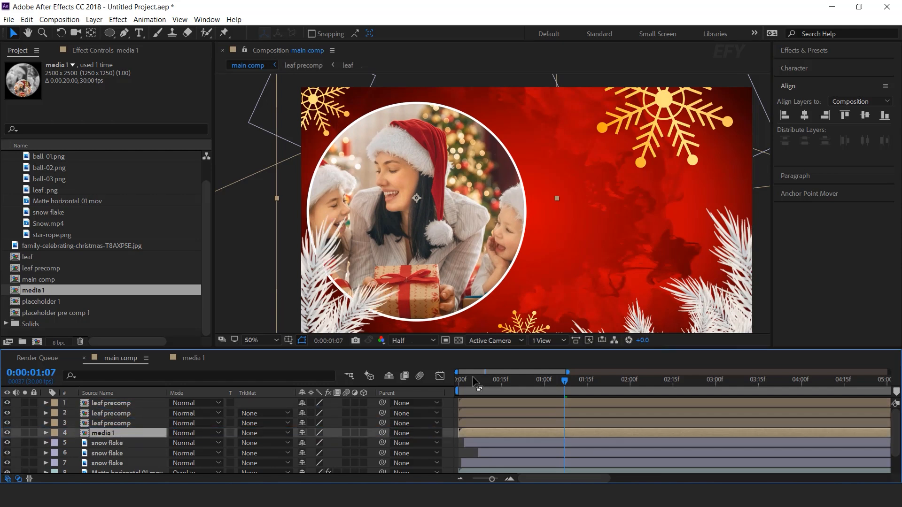
pyautogui.moveTo(485, 383); pyautogui.dragTo(496, 430)
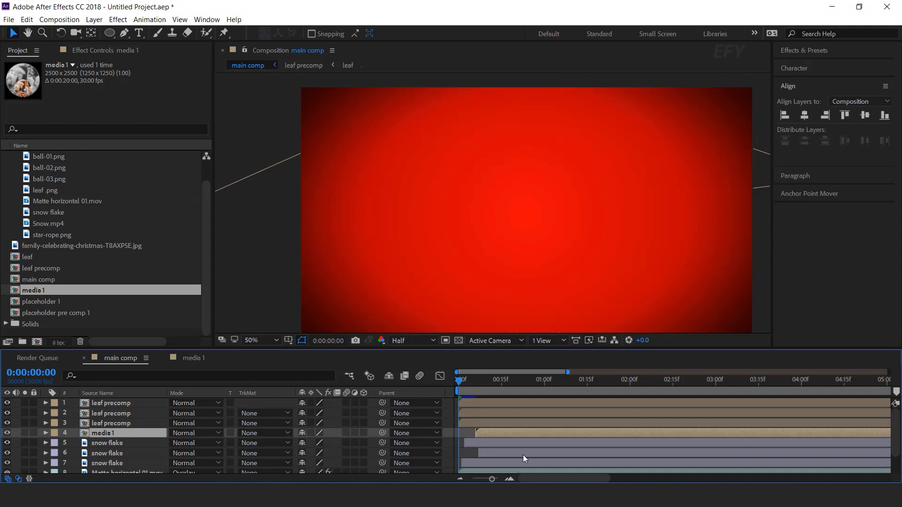
pyautogui.press('space')
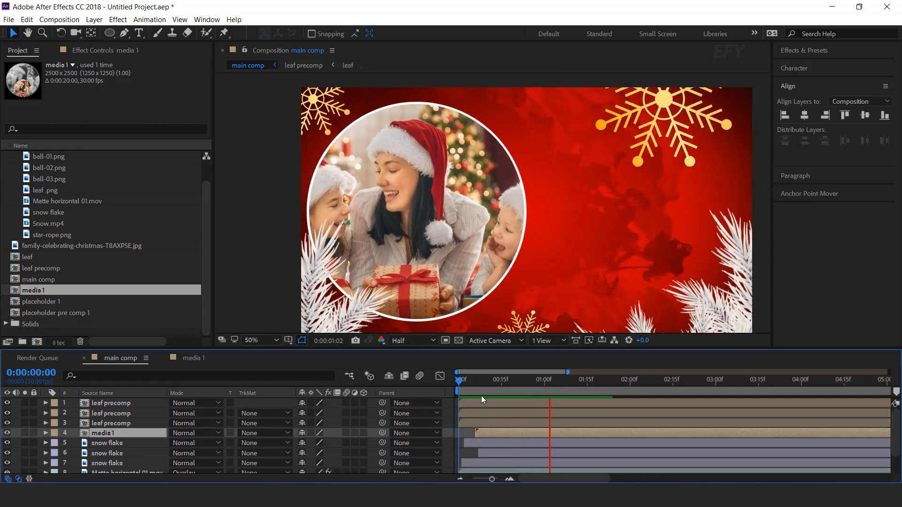
# - Preview the photo's entrance in main comp and move the media 1 layer slightly lower in the frame
pyautogui.moveTo(467, 380); pyautogui.dragTo(516, 385)
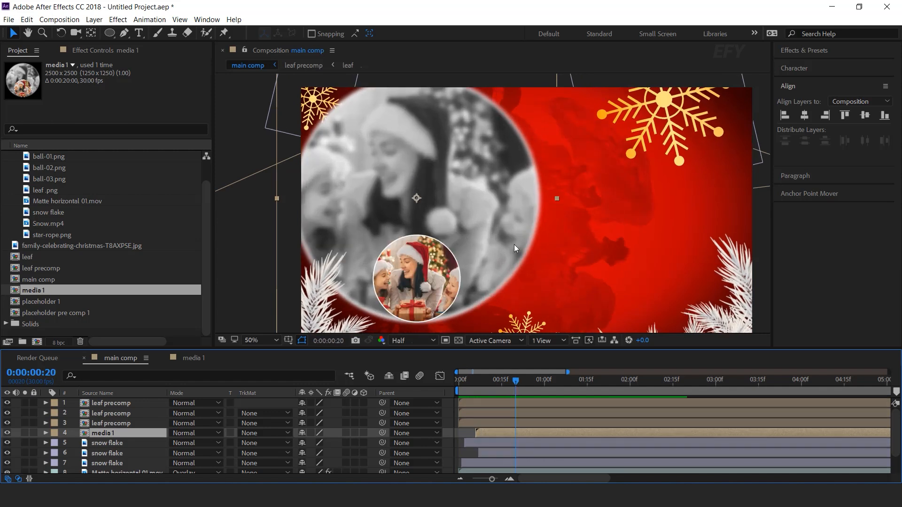
pyautogui.scroll(-2, 514, 244)
pyautogui.press('space')
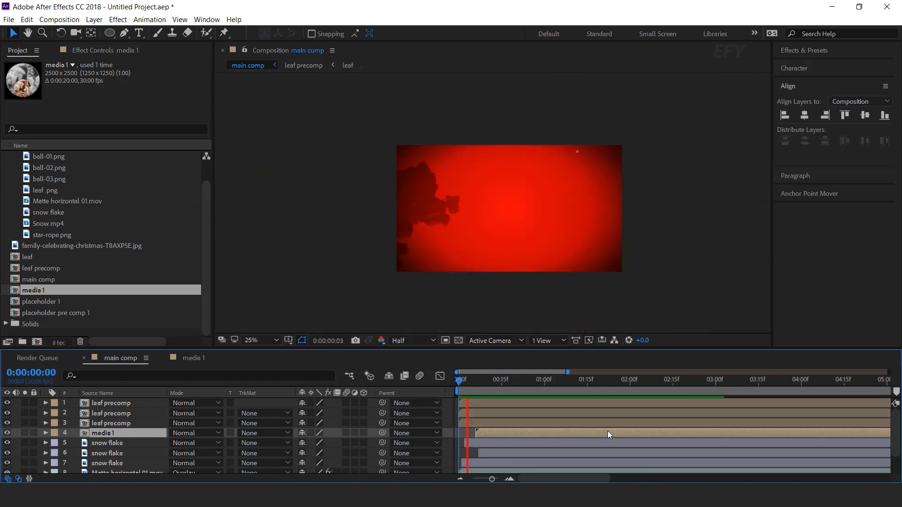
pyautogui.moveTo(495, 382); pyautogui.dragTo(626, 381)
pyautogui.click(456, 206)
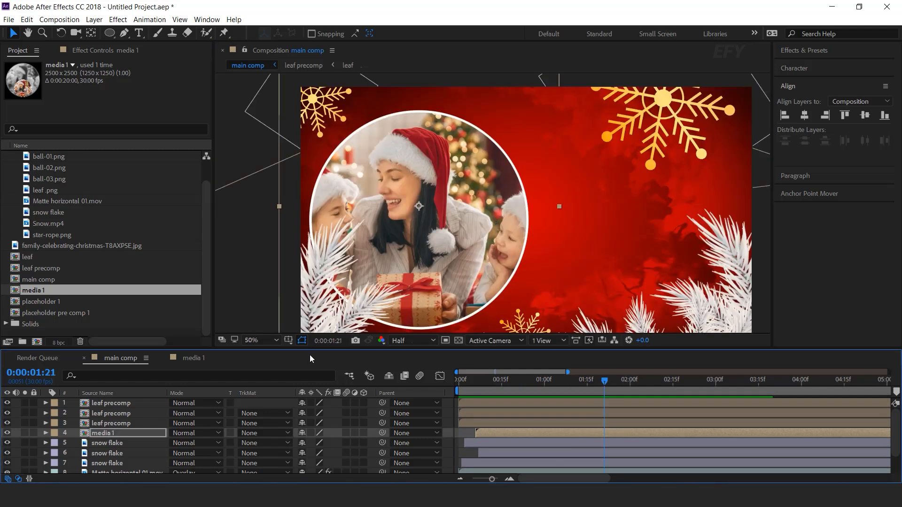
# - Scale the media 1 layer in main comp to 45% and preview the photo's entrance from the start
pyautogui.press('s')
pyautogui.moveTo(337, 444); pyautogui.dragTo(334, 444)
pyautogui.click(333, 443)
pyautogui.write('45')
pyautogui.press('Return')
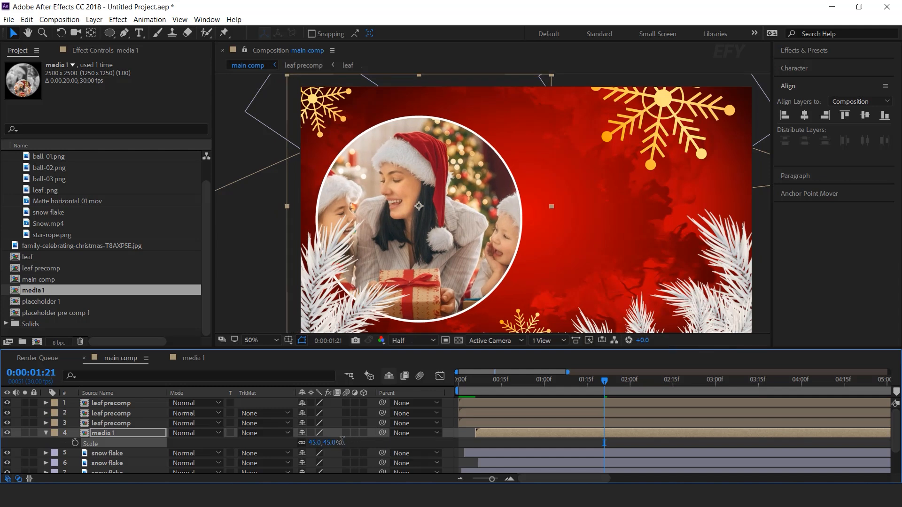
pyautogui.press('Home')
pyautogui.press('space')
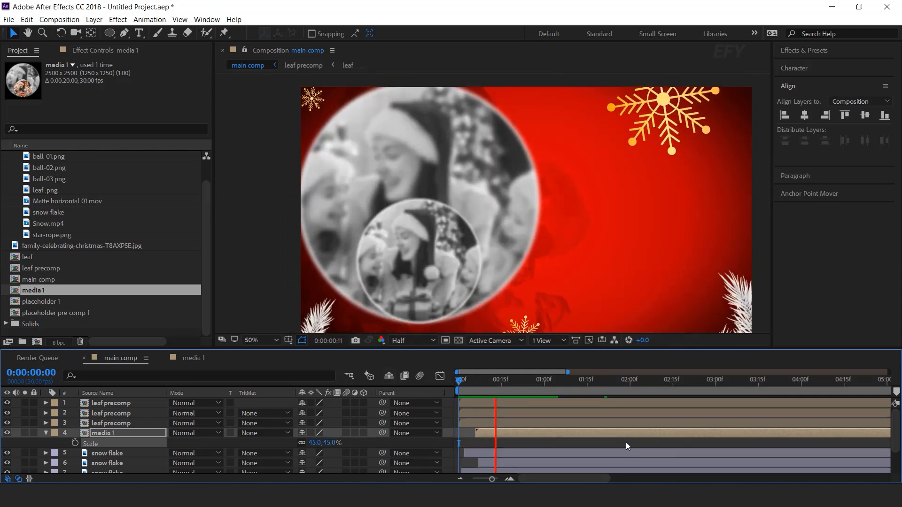
pyautogui.moveTo(483, 385); pyautogui.dragTo(599, 391)
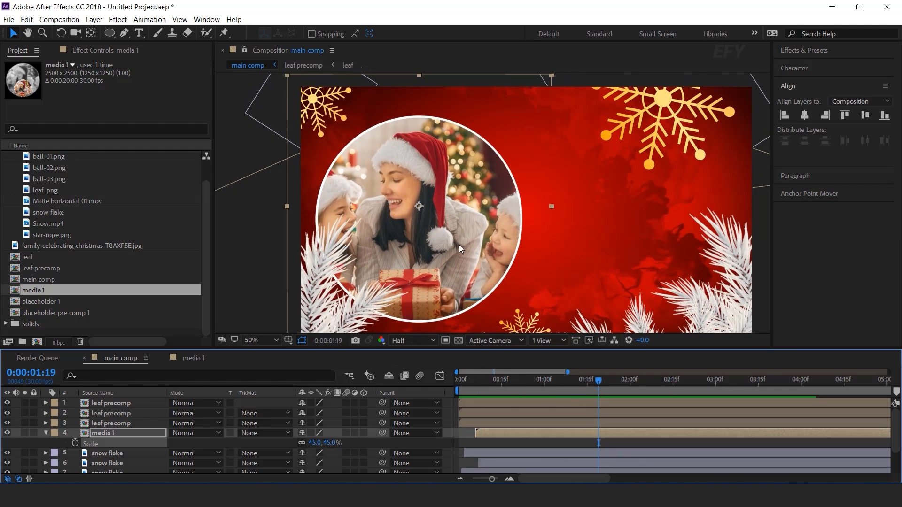
# - Keyframe the media 1 layer's Rotation at 0:00:00:06 and add a second keyframe of about 3.7° at 0:00:07:03
pyautogui.press('r')
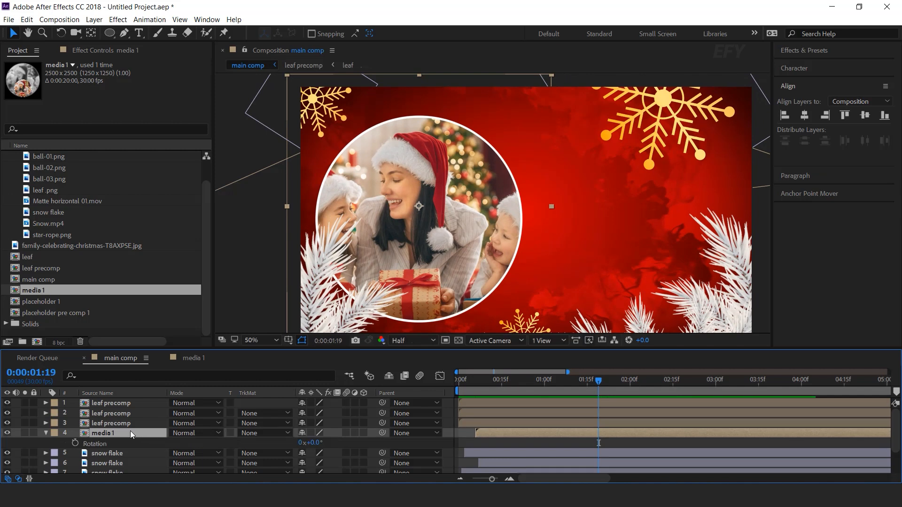
pyautogui.moveTo(466, 381); pyautogui.dragTo(476, 382)
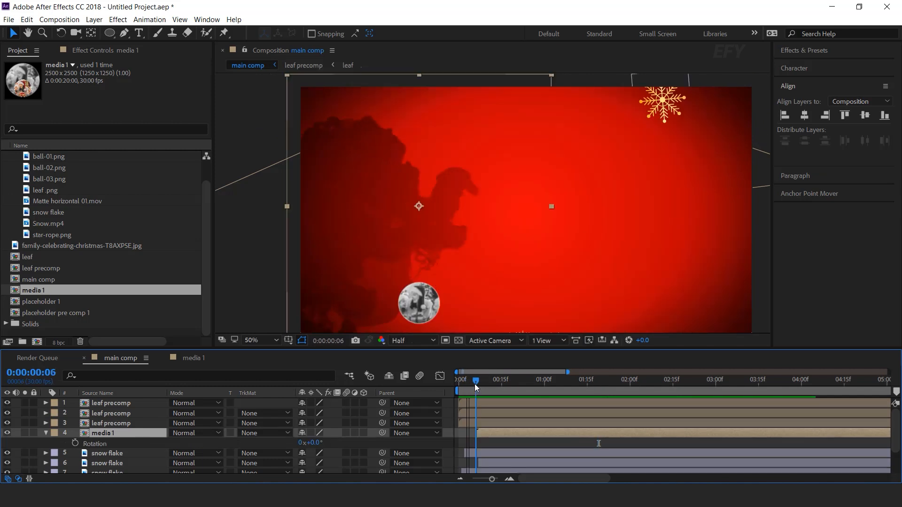
pyautogui.click(75, 443)
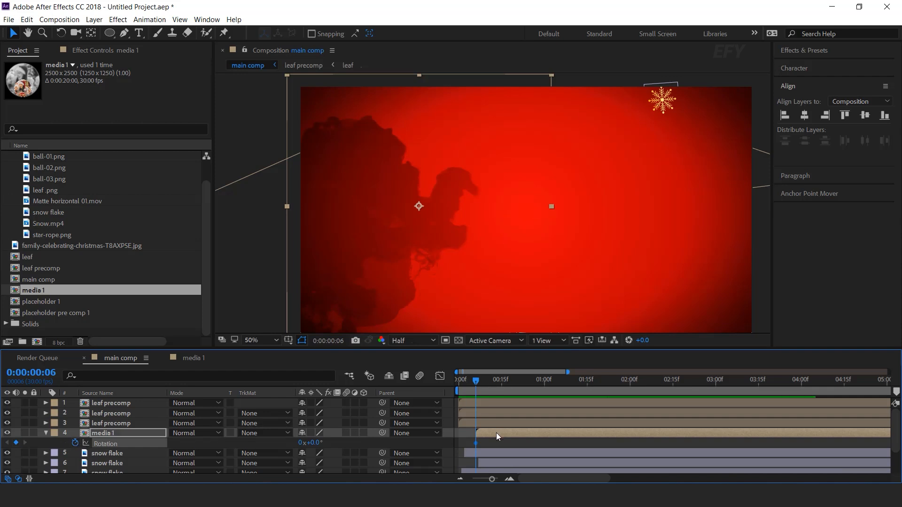
pyautogui.press('-')
pyautogui.press('-')
pyautogui.moveTo(484, 381); pyautogui.dragTo(625, 392)
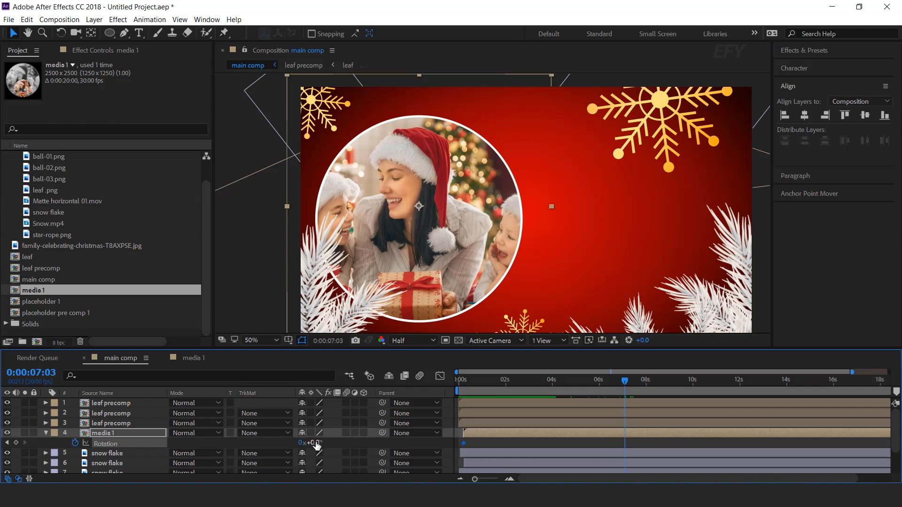
pyautogui.moveTo(318, 446); pyautogui.dragTo(336, 443)
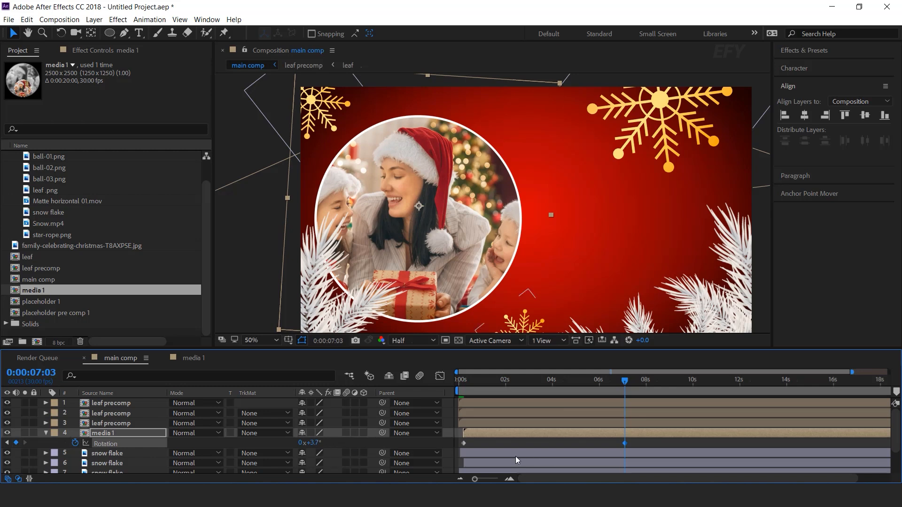
# - Set media 1's Rotation keyframe at 0:00:00:06 to -10° and preview the slow turn of the photo
pyautogui.click(463, 381)
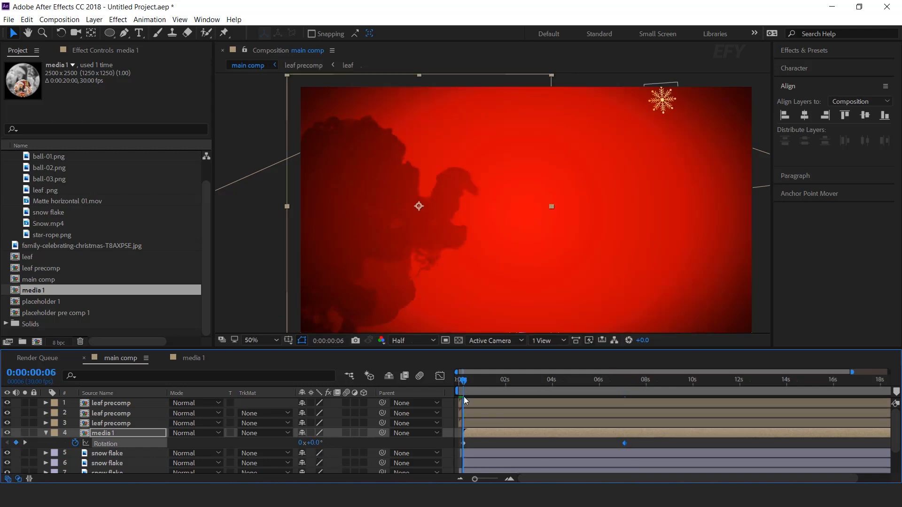
pyautogui.click(318, 445)
pyautogui.write('-9')
pyautogui.press('Return')
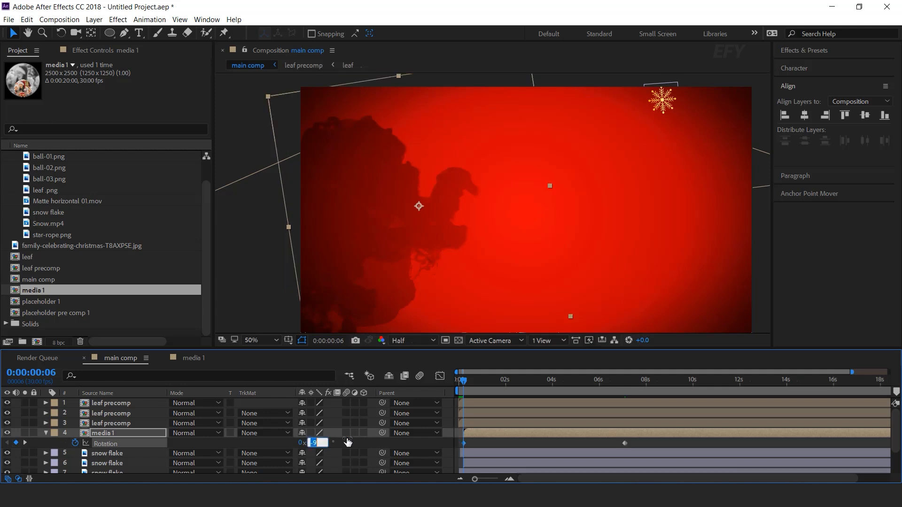
pyautogui.write('0')
pyautogui.press('Return')
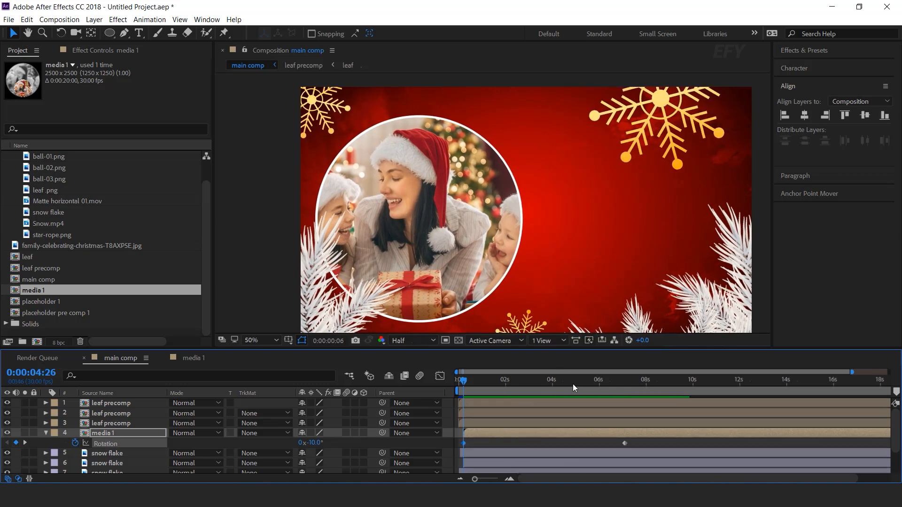
pyautogui.click(573, 385)
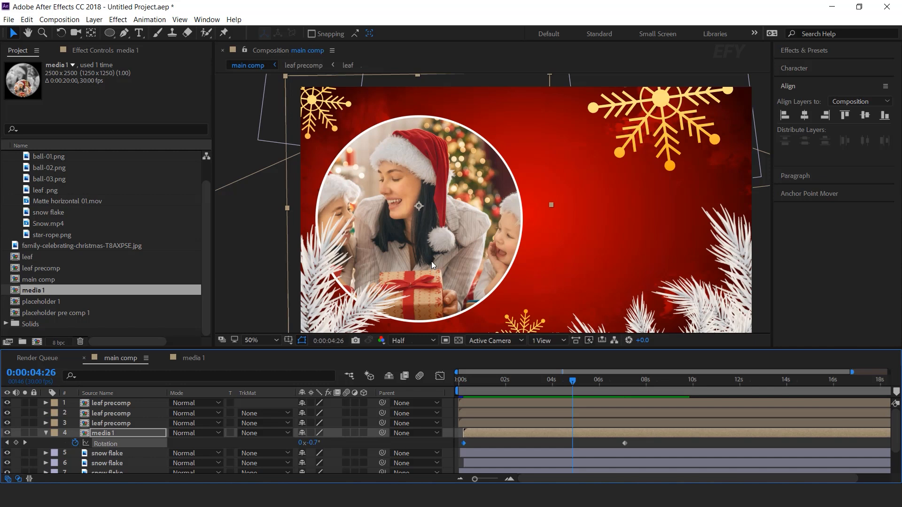
# - Add the expression wiggle(2,10) to the media 1 layer's Position and preview the motion from the start
pyautogui.press('p')
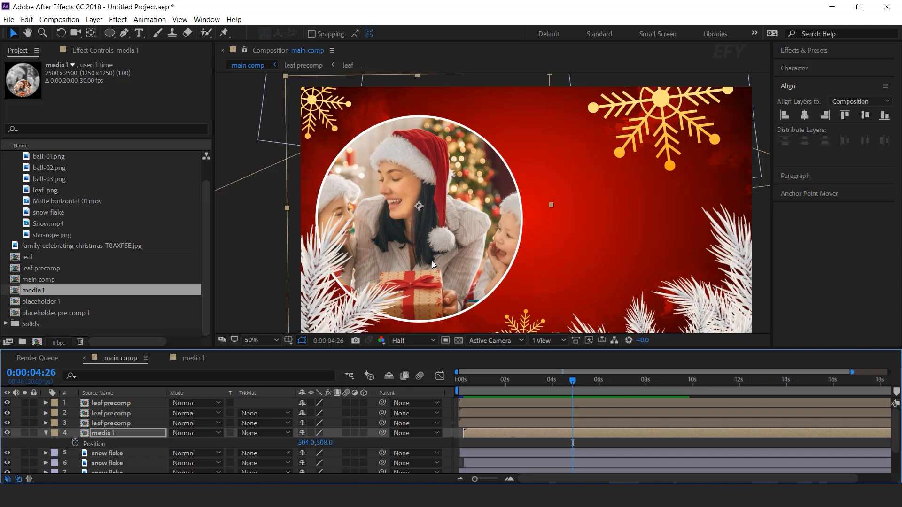
pyautogui.keyDown('alt'); pyautogui.click(76, 444); pyautogui.keyUp('alt')
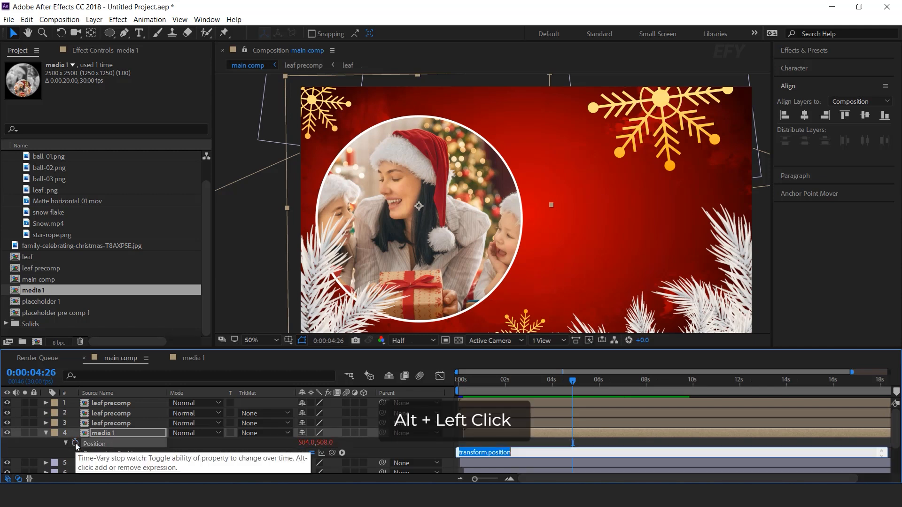
pyautogui.write('wiggle(2,')
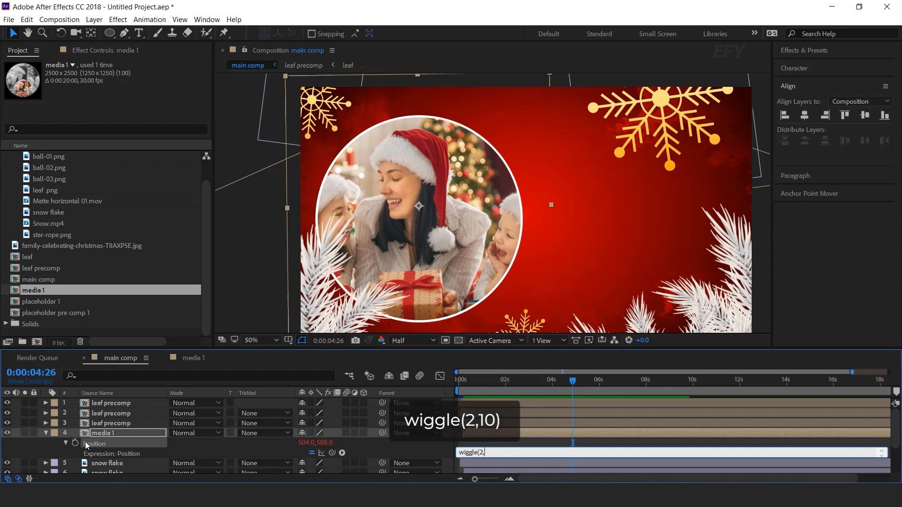
pyautogui.click(85, 444)
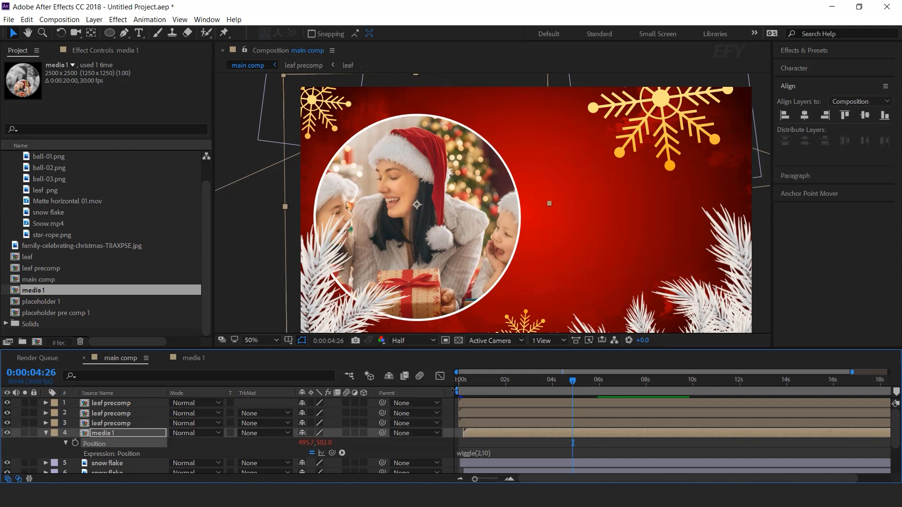
pyautogui.moveTo(572, 381); pyautogui.dragTo(447, 411)
pyautogui.press('space')
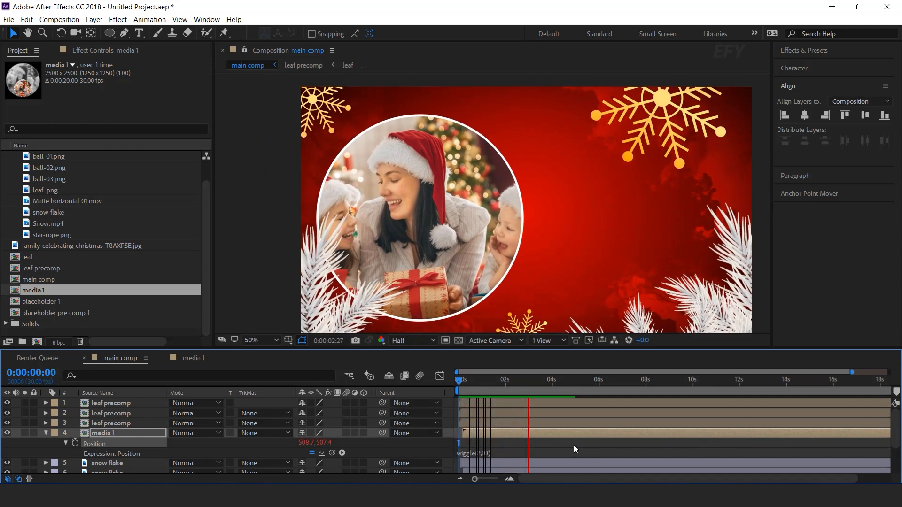
pyautogui.press('space')
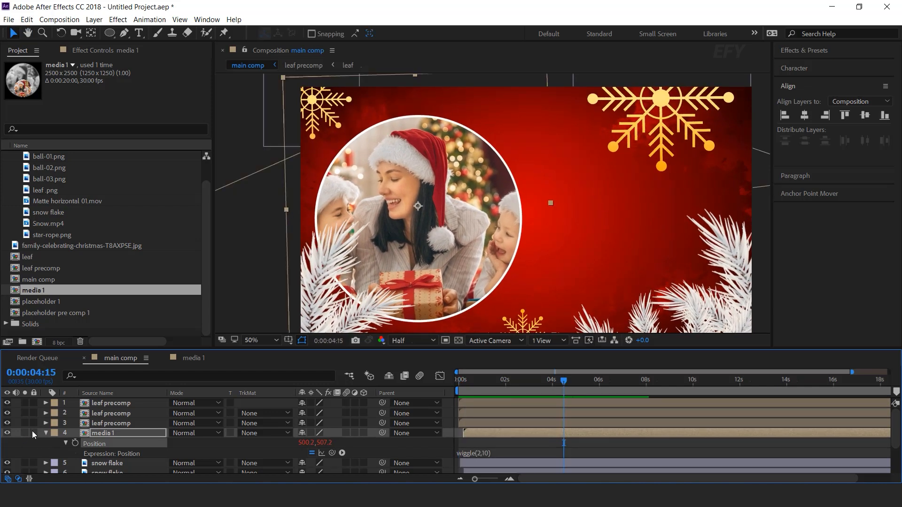
# - Apply the Drop Shadow effect to the media 1 layer and set its Distance to 50
pyautogui.click(46, 433)
pyautogui.click(119, 434)
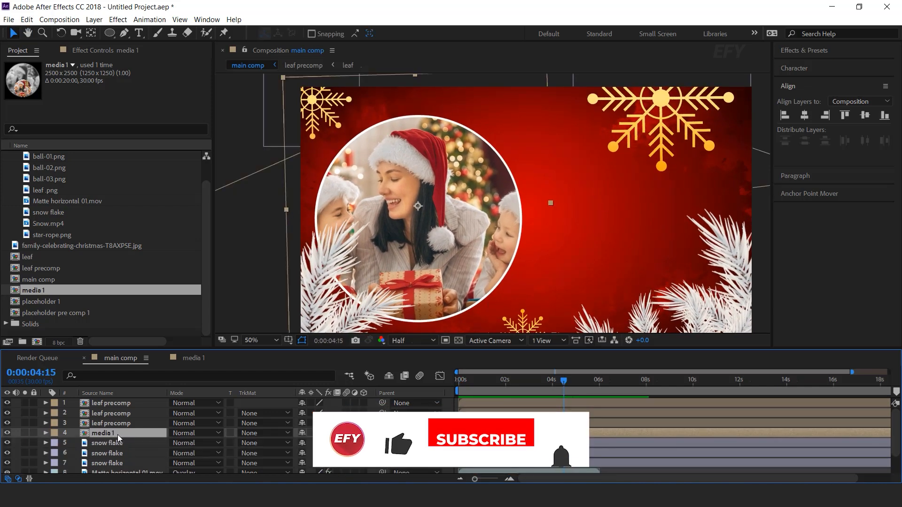
pyautogui.hotkey('ctrl', 'space')
pyautogui.write('drop')
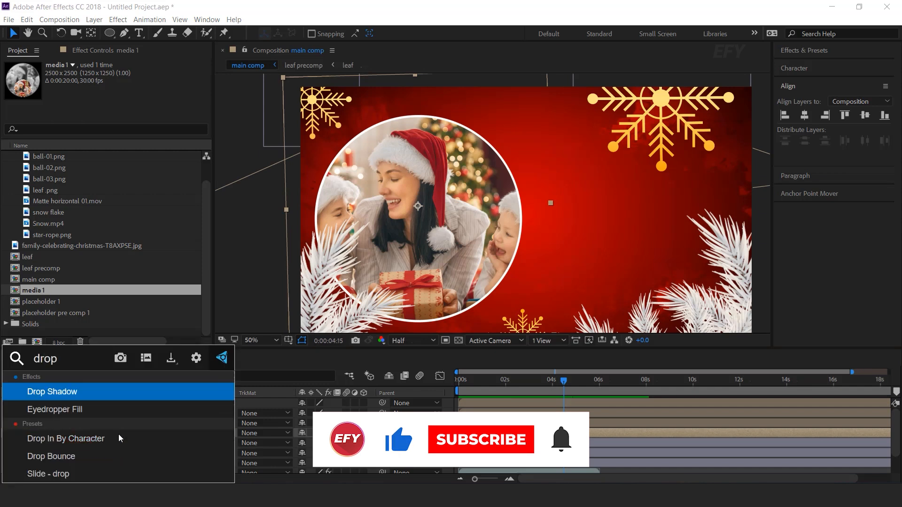
pyautogui.press('Return')
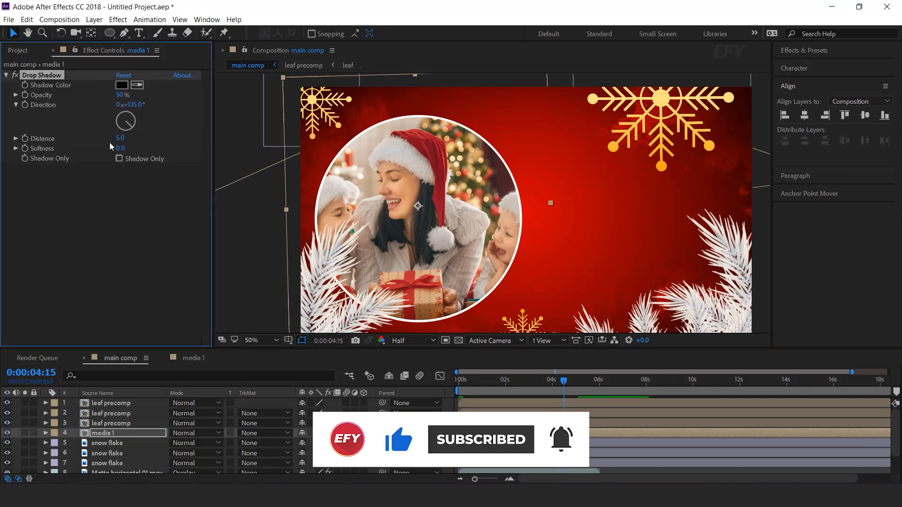
pyautogui.moveTo(120, 138); pyautogui.dragTo(128, 138)
pyautogui.click(128, 138)
pyautogui.write('50')
pyautogui.press('Return')
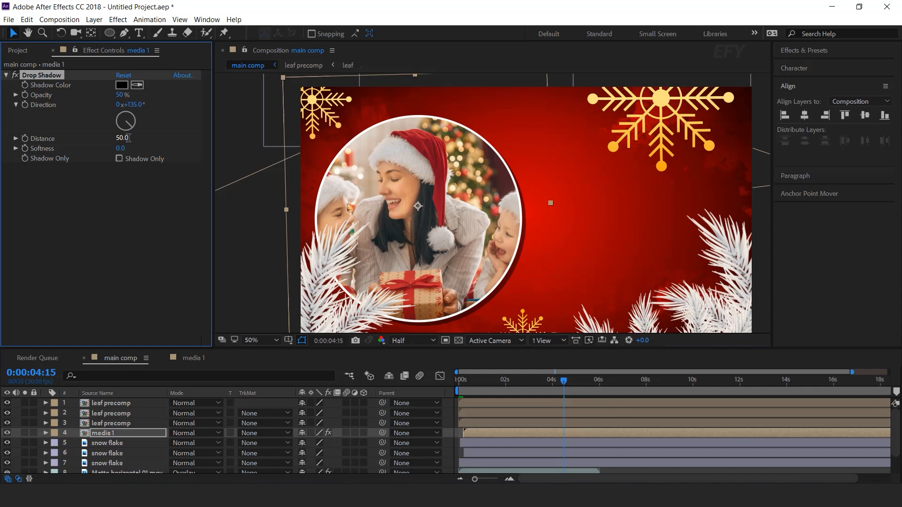
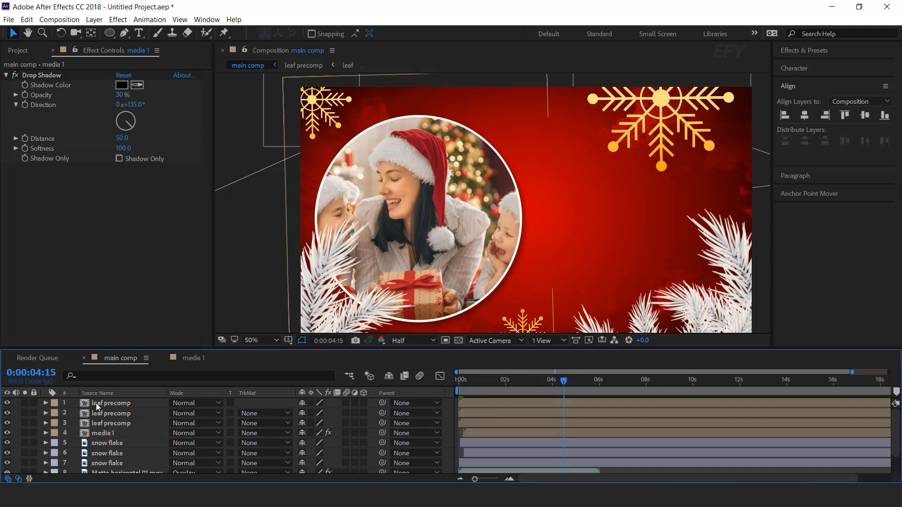
# - Apply Drop Shadow to the first leaf precomp layer with Distance 14, Softness 50 and Opacity 20%
pyautogui.click(121, 404)
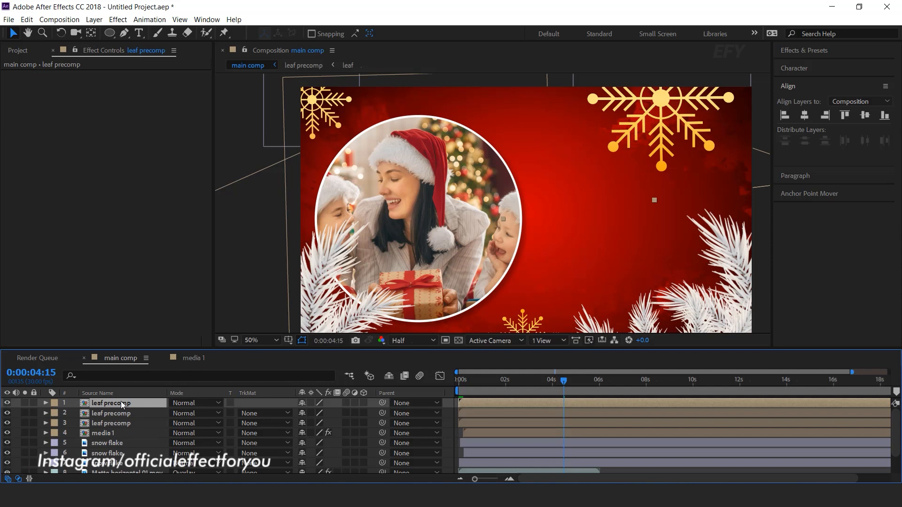
pyautogui.hotkey('ctrl', 'space')
pyautogui.write('drop')
pyautogui.press('Return')
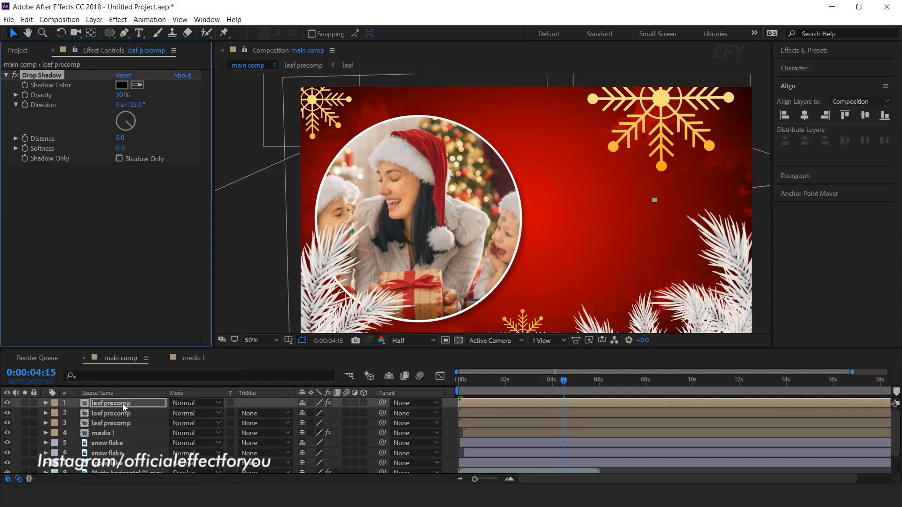
pyautogui.moveTo(122, 138); pyautogui.dragTo(125, 149)
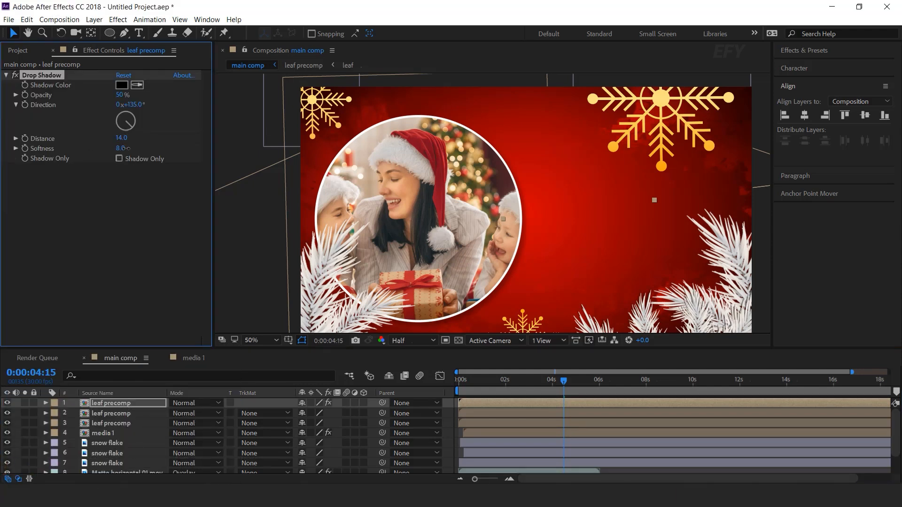
pyautogui.write('50')
pyautogui.click(120, 95)
pyautogui.write('20')
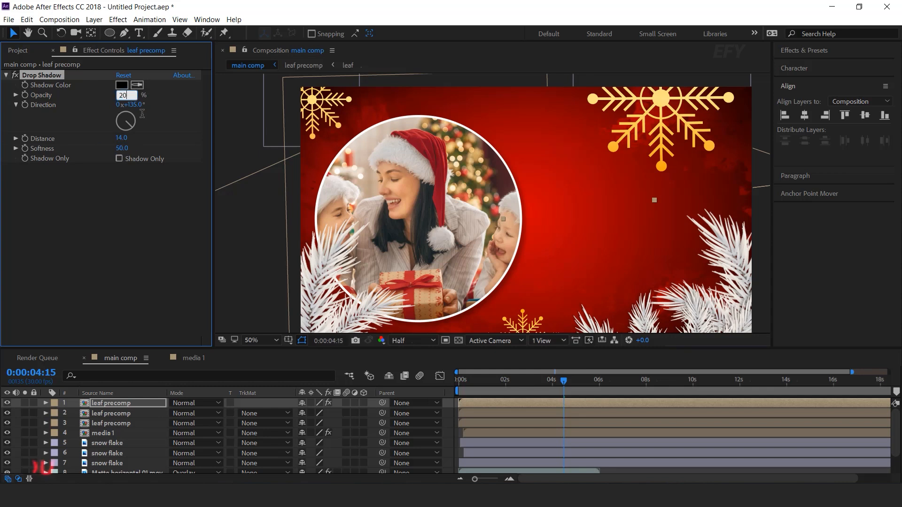
pyautogui.press('Return')
# - Copy the Drop Shadow effect onto the other two leaf precomp layers and preview the scene from the start
pyautogui.click(56, 74)
pyautogui.hotkey('ctrl', 'c')
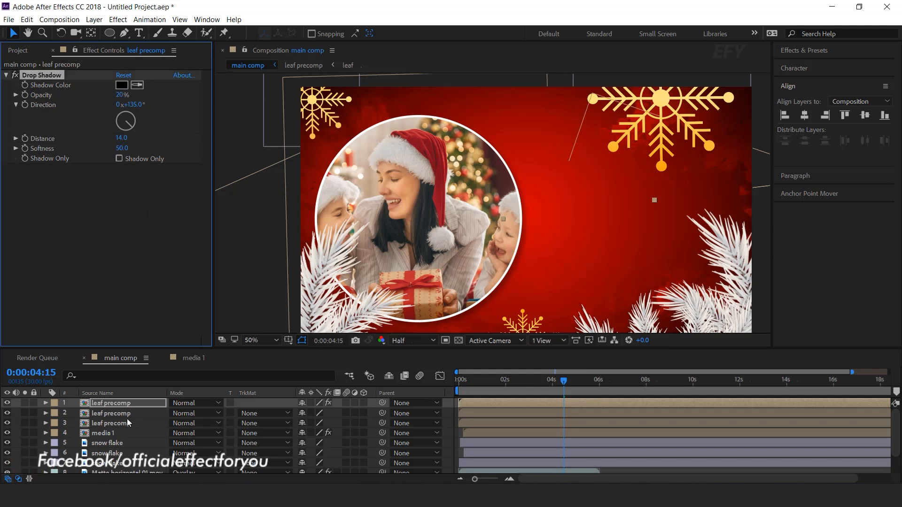
pyautogui.click(111, 414)
pyautogui.keyDown('shift'); pyautogui.click(125, 422); pyautogui.keyUp('shift')
pyautogui.hotkey('ctrl', 'v')
pyautogui.click(97, 252)
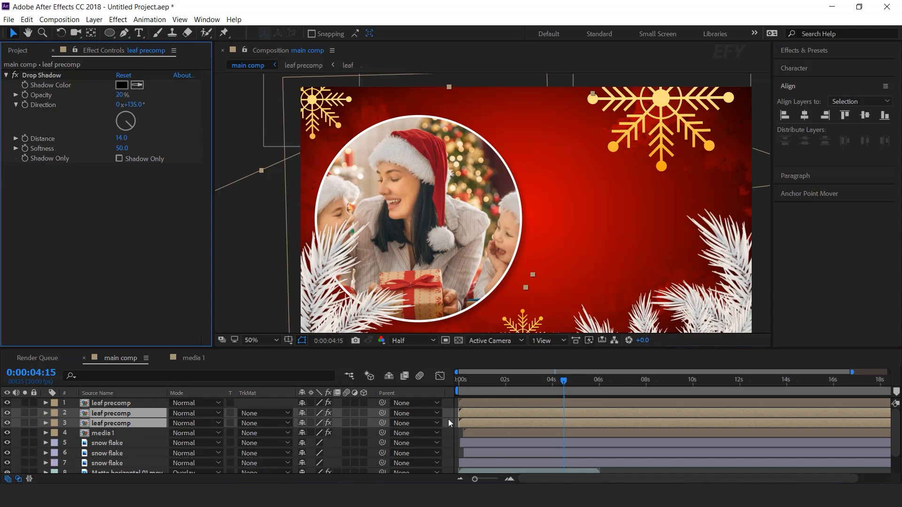
pyautogui.click(448, 420)
pyautogui.moveTo(469, 383); pyautogui.dragTo(429, 386)
pyautogui.press('space')
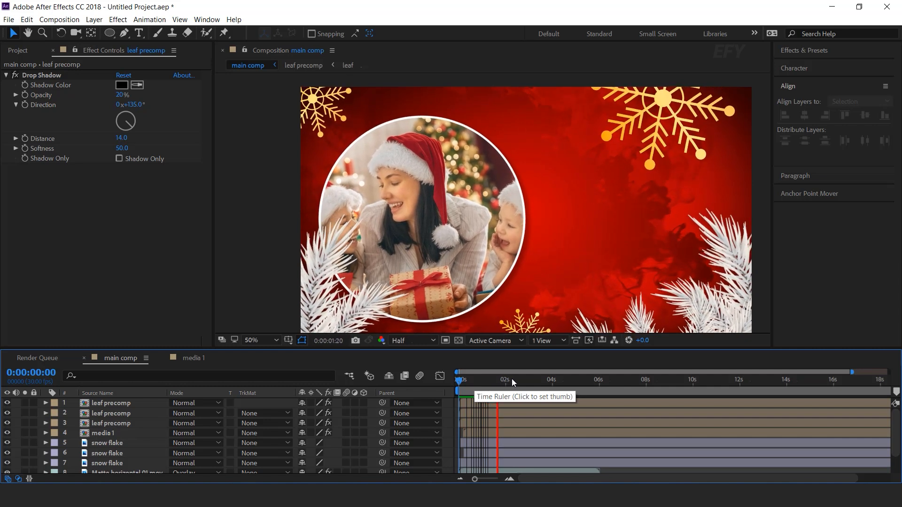
pyautogui.click(528, 379)
pyautogui.press('space')
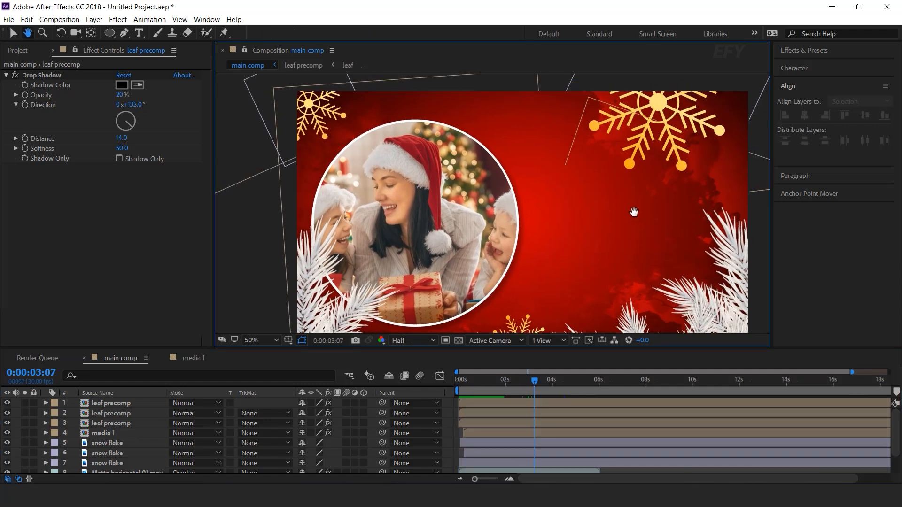
# - Shift the large snowflake in the scene's upper-right corner slightly to the right and check it around 0:00:03:16
pyautogui.click(664, 127)
pyautogui.moveTo(663, 124); pyautogui.dragTo(675, 121)
pyautogui.moveTo(540, 231); pyautogui.dragTo(547, 204)
pyautogui.moveTo(481, 380); pyautogui.dragTo(542, 382)
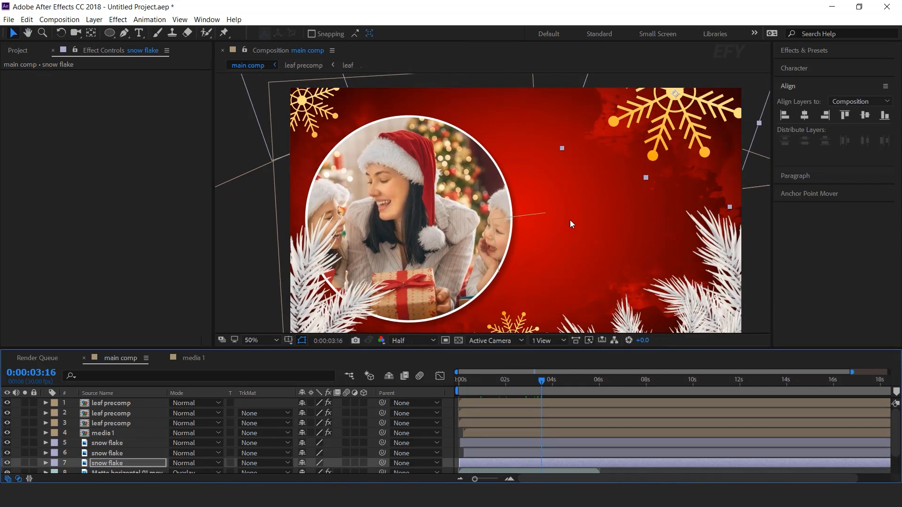
pyautogui.press('F2')
# - Create a new 1920 x 1080 composition named text 1
pyautogui.click(17, 51)
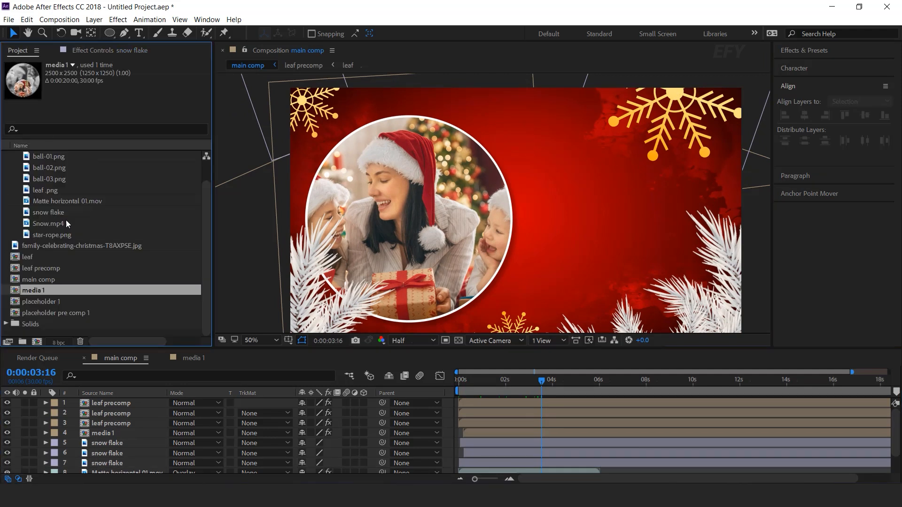
pyautogui.click(72, 331)
pyautogui.click(37, 341)
pyautogui.press('Tab')
pyautogui.write('1920')
pyautogui.press('Tab')
pyautogui.write('1080')
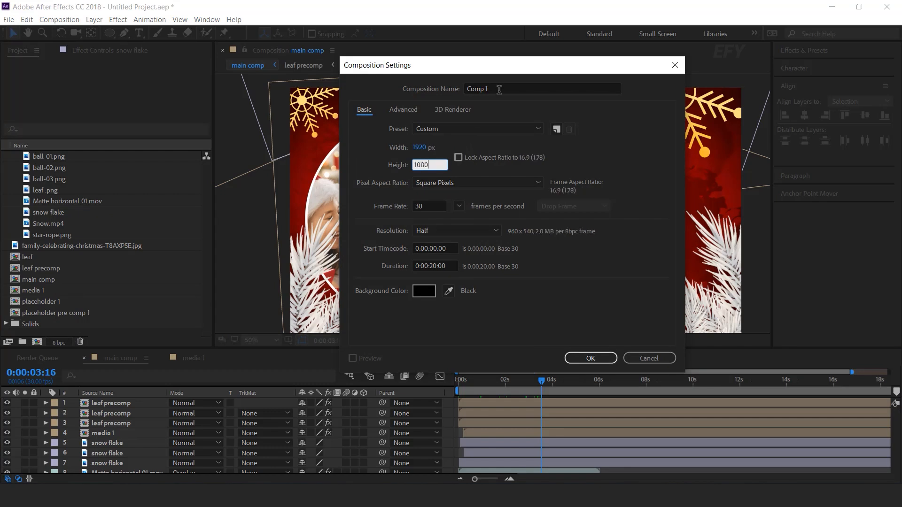
pyautogui.moveTo(498, 89); pyautogui.dragTo(445, 94)
pyautogui.write('text 1')
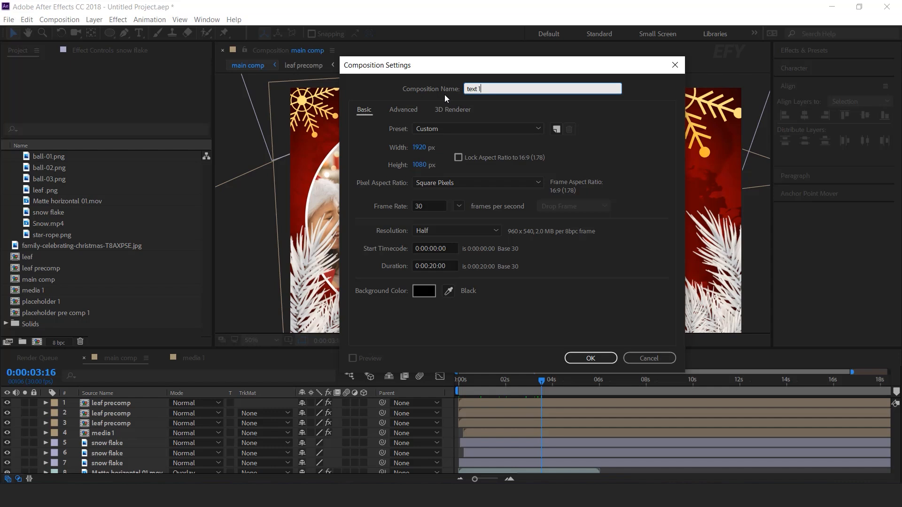
pyautogui.press('Return')
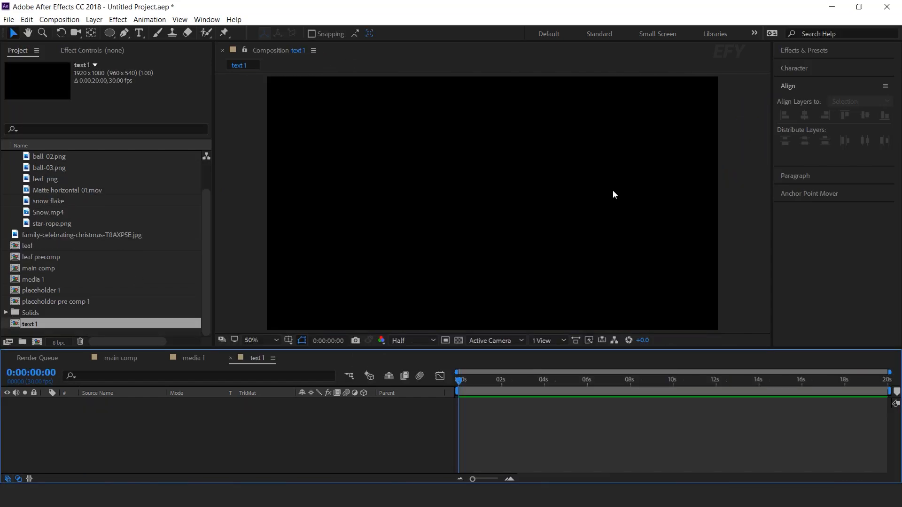
# - Add the two-line text Merry Christmas in white Great Vibes Regular, 259 px, near the middle of the text 1 composition
pyautogui.click(139, 35)
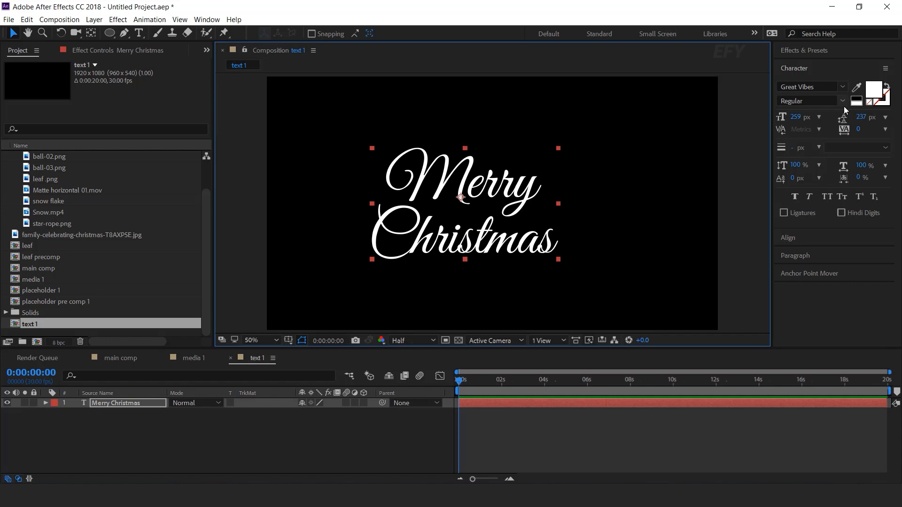
pyautogui.moveTo(499, 244); pyautogui.dragTo(522, 251)
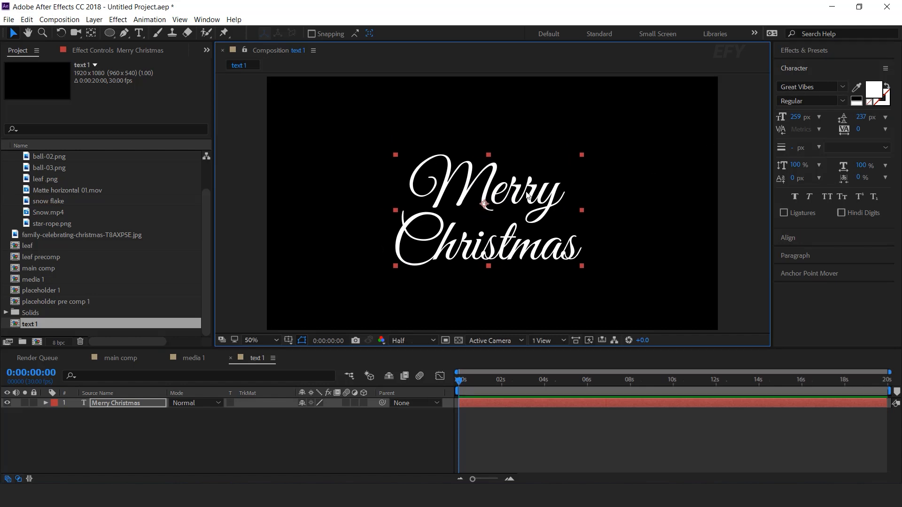
pyautogui.click(199, 415)
# - Expand the Merry Christmas text layer and enable per-character 3D for it
pyautogui.click(110, 403)
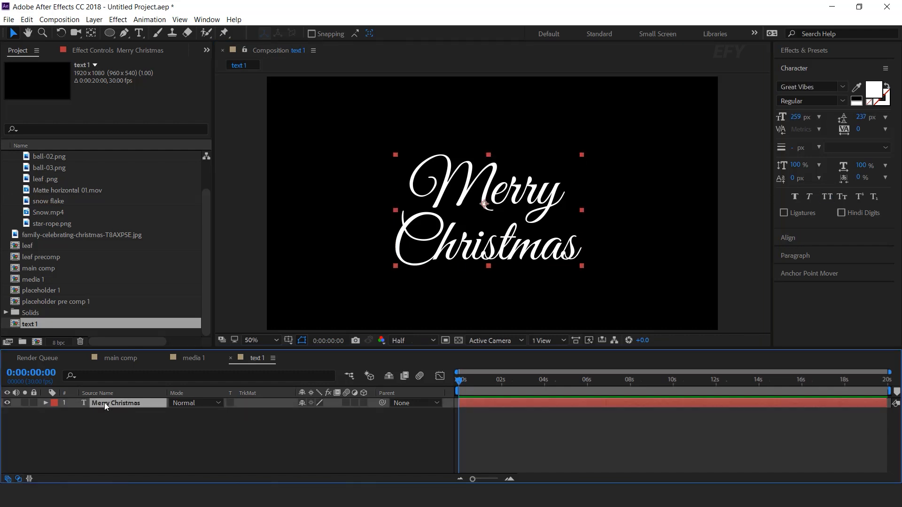
pyautogui.click(46, 403)
pyautogui.click(370, 414)
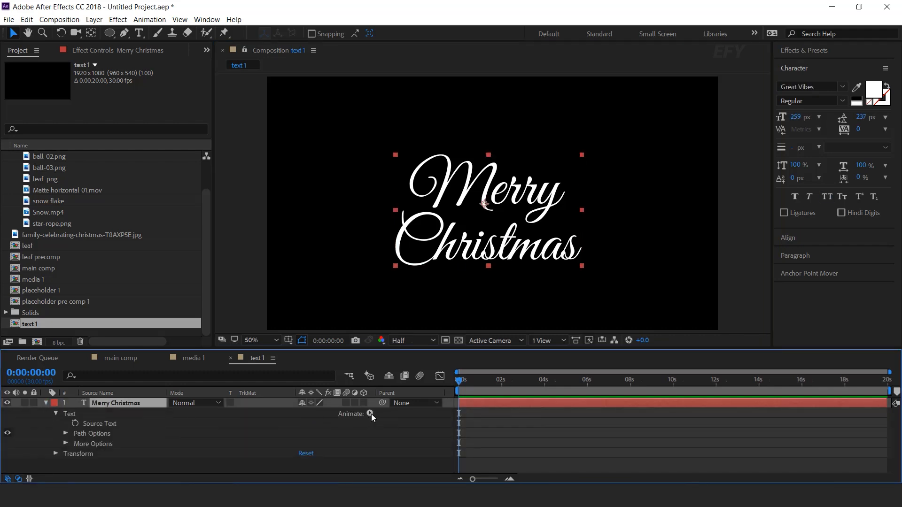
pyautogui.click(436, 208)
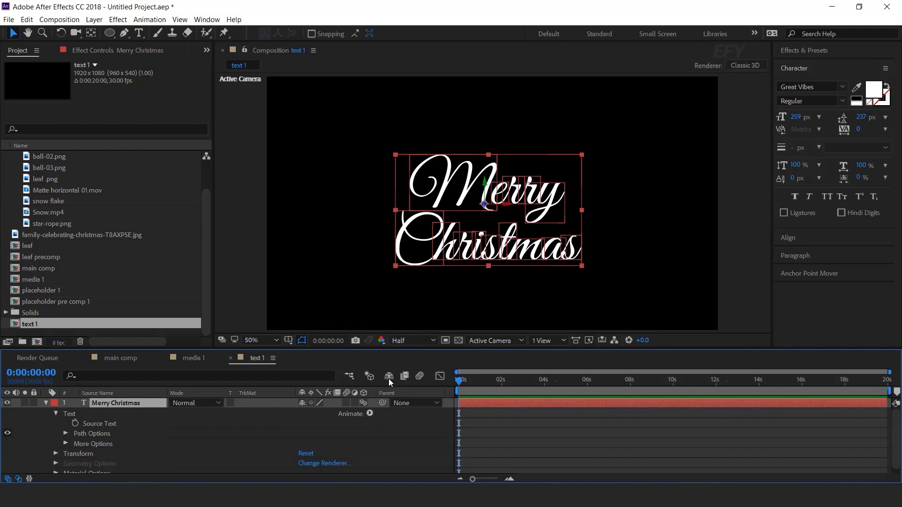
# - Add a text animator with Position, Opacity and Blur properties to the Merry Christmas layer
pyautogui.click(370, 414)
pyautogui.click(404, 232)
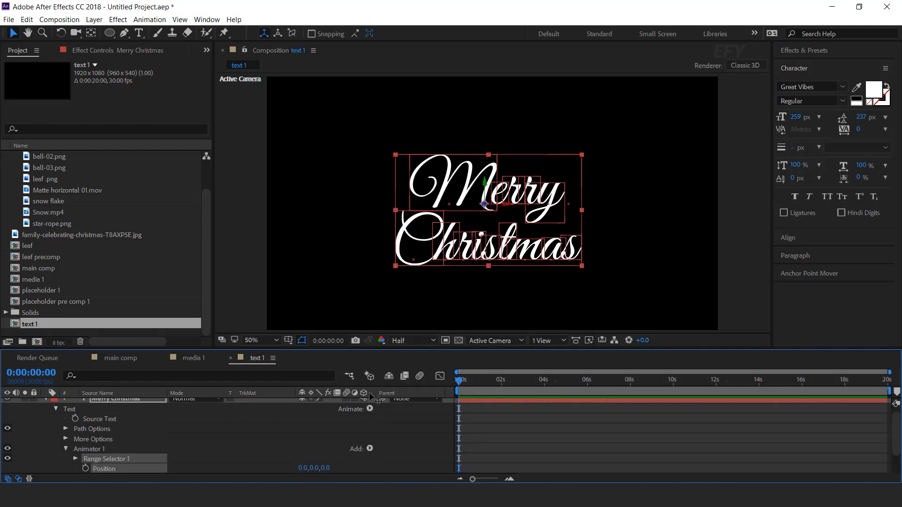
pyautogui.click(370, 409)
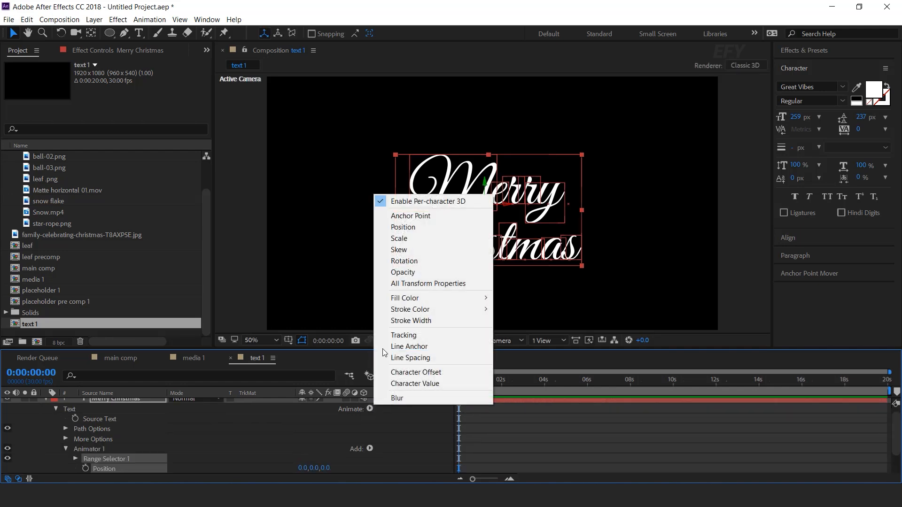
pyautogui.click(426, 271)
pyautogui.scroll(1, 372, 418)
pyautogui.click(371, 413)
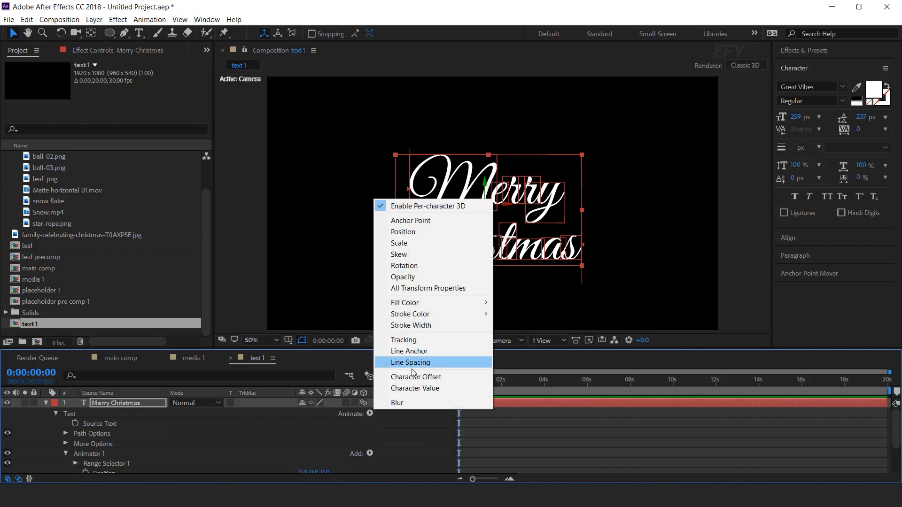
pyautogui.click(397, 403)
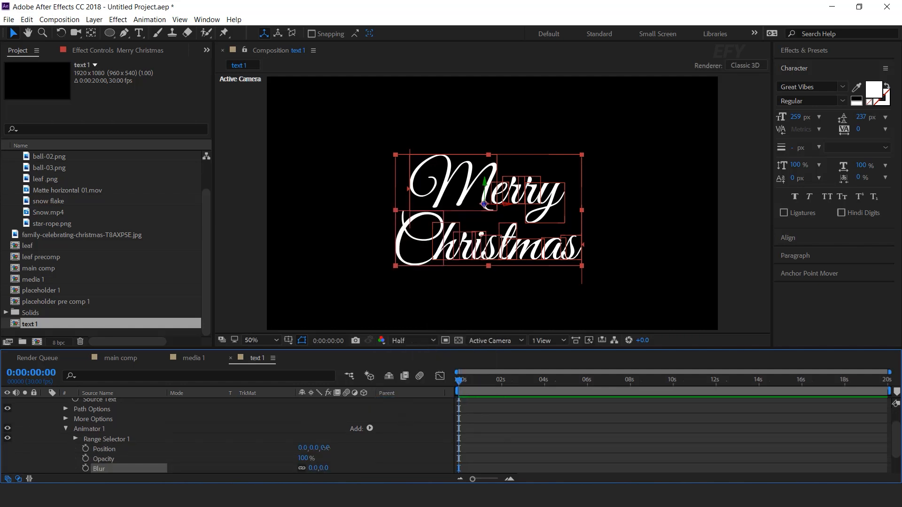
# - Set Animator 1's Position to 0, 0, -2755, its Opacity to 0% and its Blur to 50
pyautogui.scroll(-1, 282, 450)
pyautogui.moveTo(283, 449); pyautogui.dragTo(169, 451)
pyautogui.moveTo(333, 449); pyautogui.dragTo(161, 447)
pyautogui.click(313, 459)
pyautogui.write('0')
pyautogui.press('Return')
pyautogui.click(324, 469)
pyautogui.write('50')
pyautogui.press('Return')
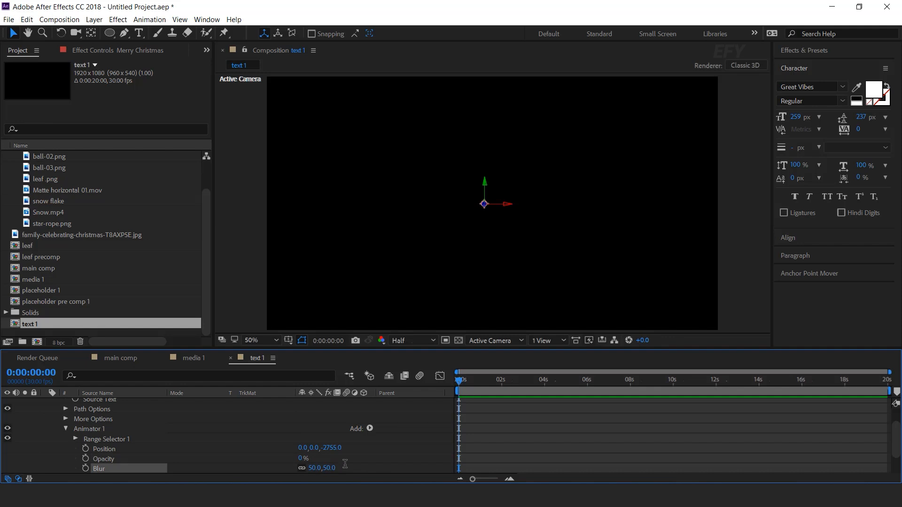
# - Expand Range Selector 1's Advanced options and set the Shape to Ramp Up
pyautogui.click(81, 440)
pyautogui.click(74, 439)
pyautogui.scroll(-1, 123, 451)
pyautogui.click(118, 441)
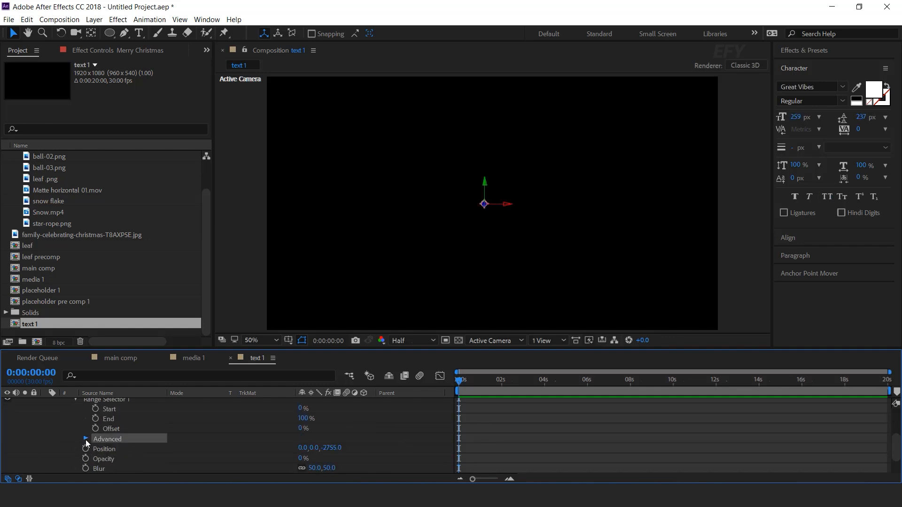
pyautogui.click(86, 439)
pyautogui.click(120, 454)
pyautogui.click(324, 453)
pyautogui.click(345, 400)
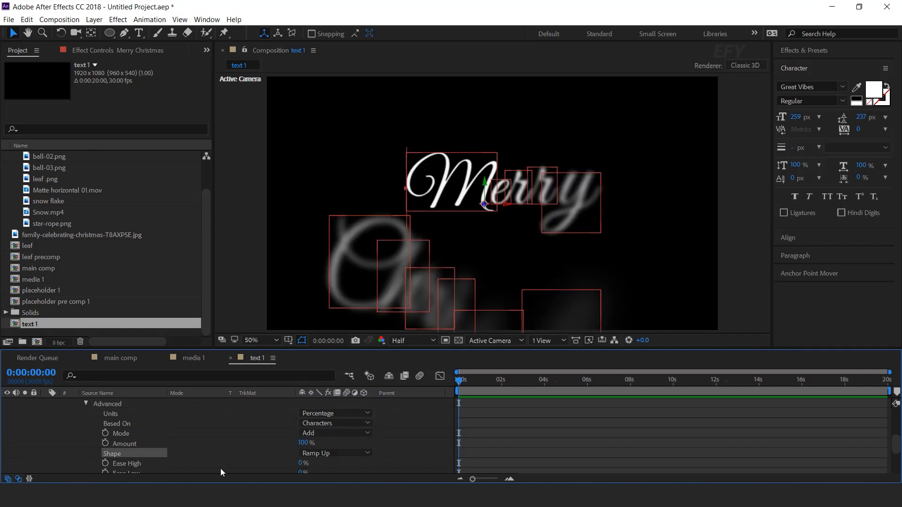
# - Set Range Selector 1's Ease High to 50%
pyautogui.click(136, 464)
pyautogui.moveTo(300, 463); pyautogui.dragTo(356, 466)
pyautogui.write('50')
pyautogui.press('Return')
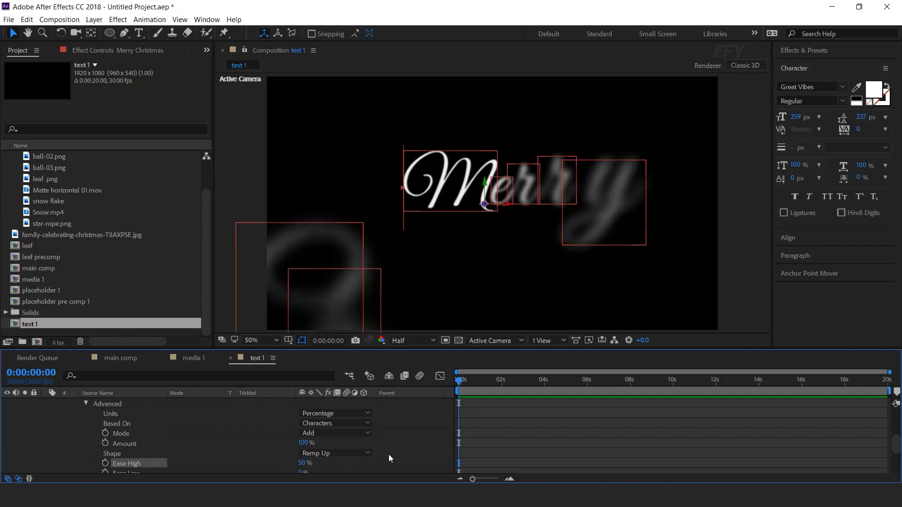
# - Keyframe Range Selector 1's Offset at -100% at 0:00:00:00 and at 100% at 0:00:02:01
pyautogui.scroll(3, 389, 458)
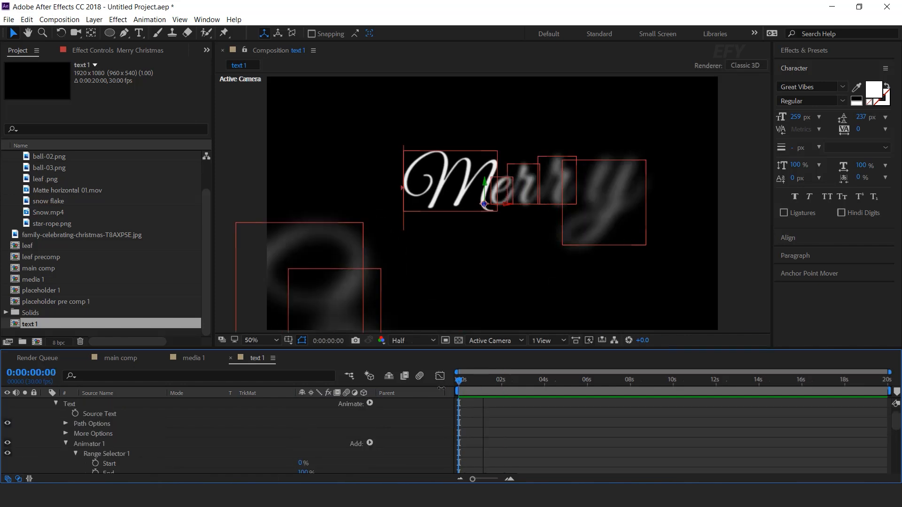
pyautogui.scroll(-1, 168, 448)
pyautogui.click(118, 454)
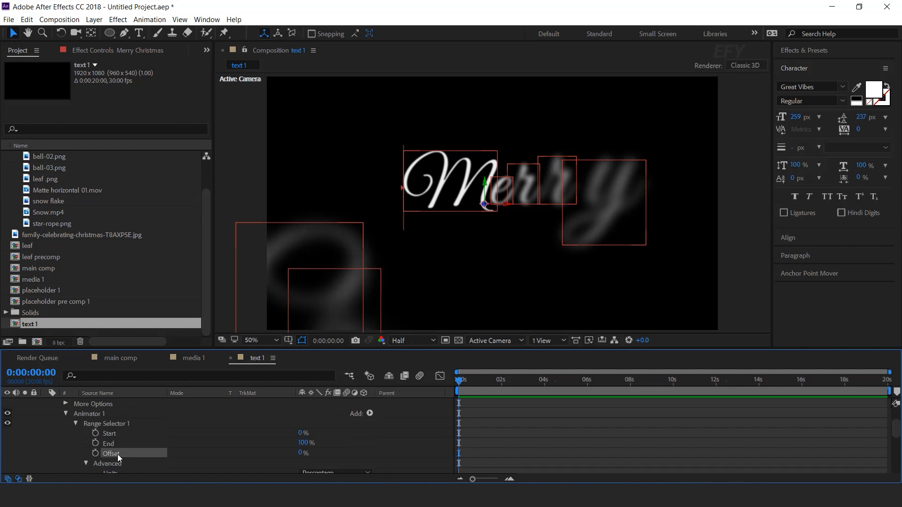
pyautogui.click(96, 453)
pyautogui.moveTo(302, 455); pyautogui.dragTo(261, 455)
pyautogui.click(510, 479)
pyautogui.moveTo(466, 389); pyautogui.dragTo(545, 388)
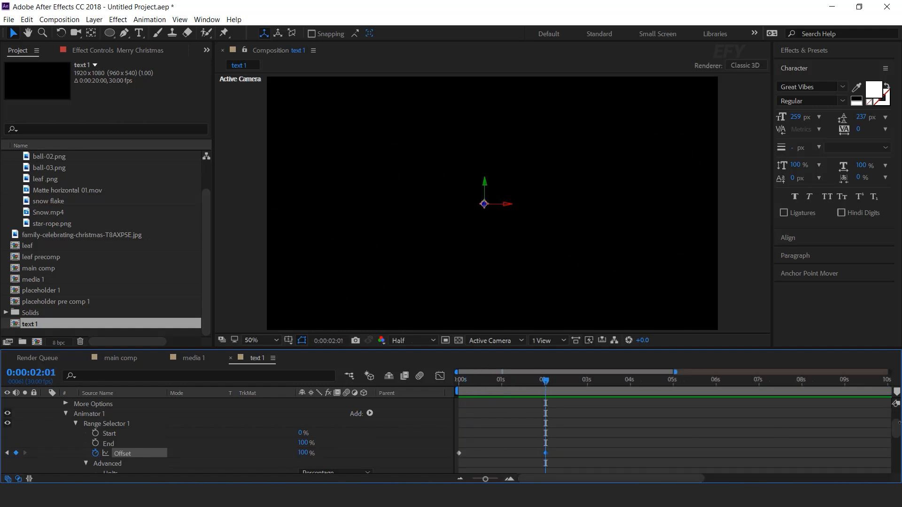
# - Apply Easy Ease to both Offset keyframes and preview the text reveal from the start
pyautogui.press('Home')
pyautogui.scroll(-1, 608, 423)
pyautogui.rightClick(547, 440)
pyautogui.moveTo(576, 433)
pyautogui.click(707, 366)
pyautogui.press('space')
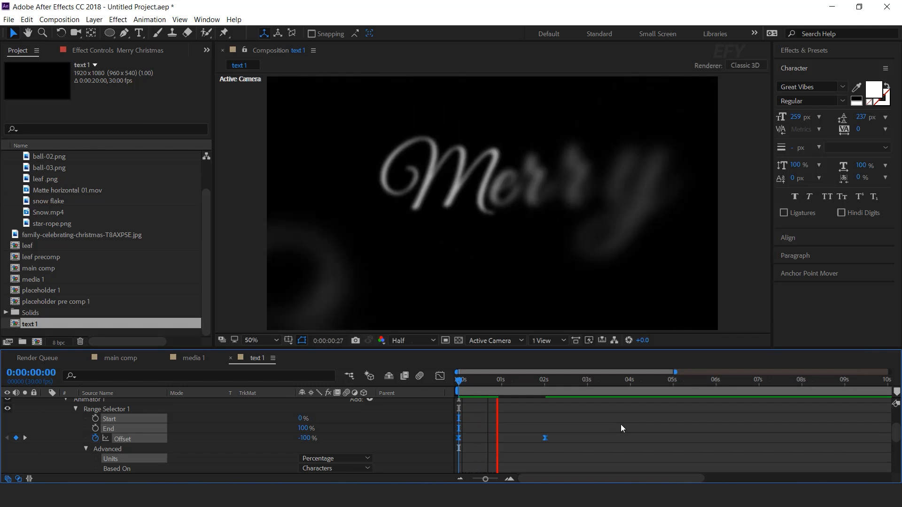
pyautogui.moveTo(484, 381); pyautogui.dragTo(535, 381)
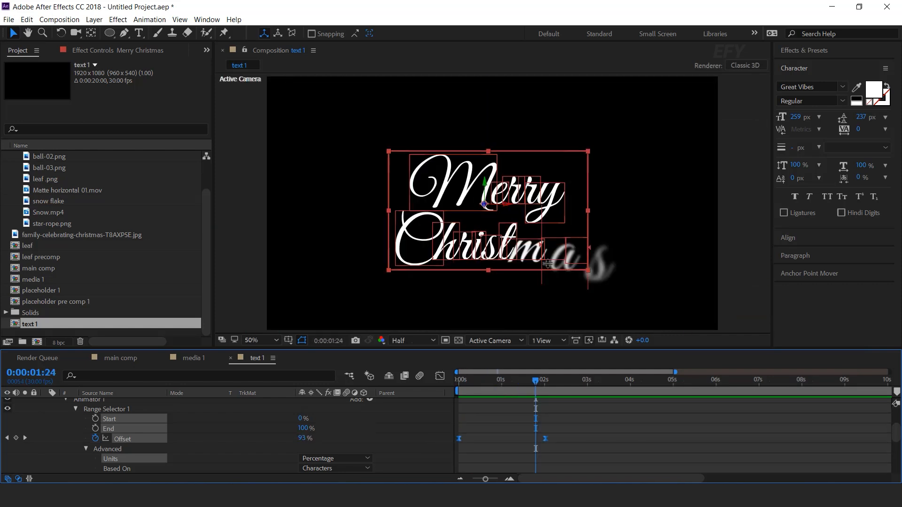
# - Move the second Offset keyframe to just before the 3-second mark and preview the slower text reveal
pyautogui.click(587, 452)
pyautogui.click(547, 438)
pyautogui.moveTo(547, 438); pyautogui.dragTo(577, 439)
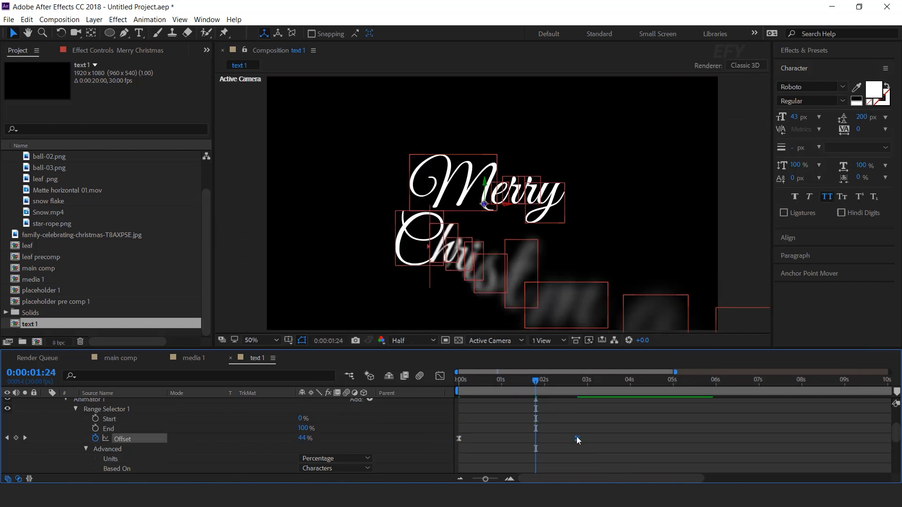
pyautogui.press('space')
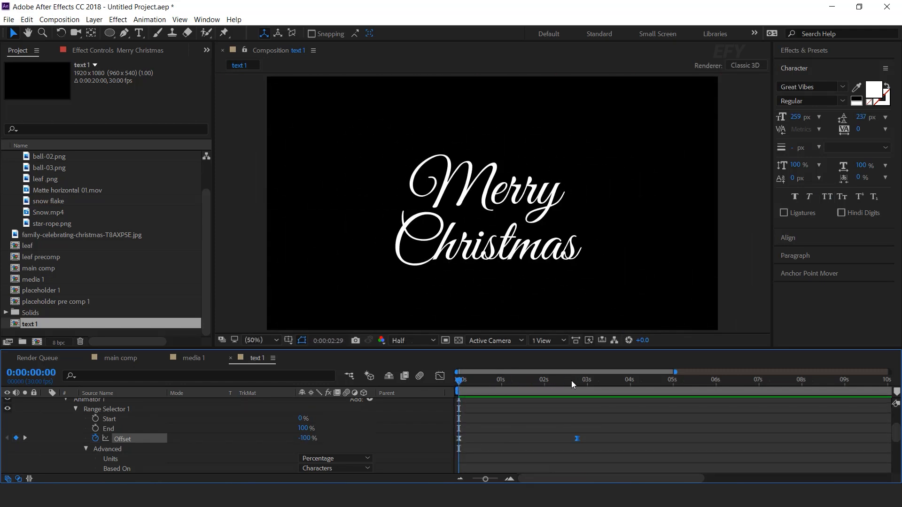
pyautogui.press('space')
# - Collapse the Merry Christmas layer's properties and return to the main comp composition
pyautogui.scroll(3, 157, 422)
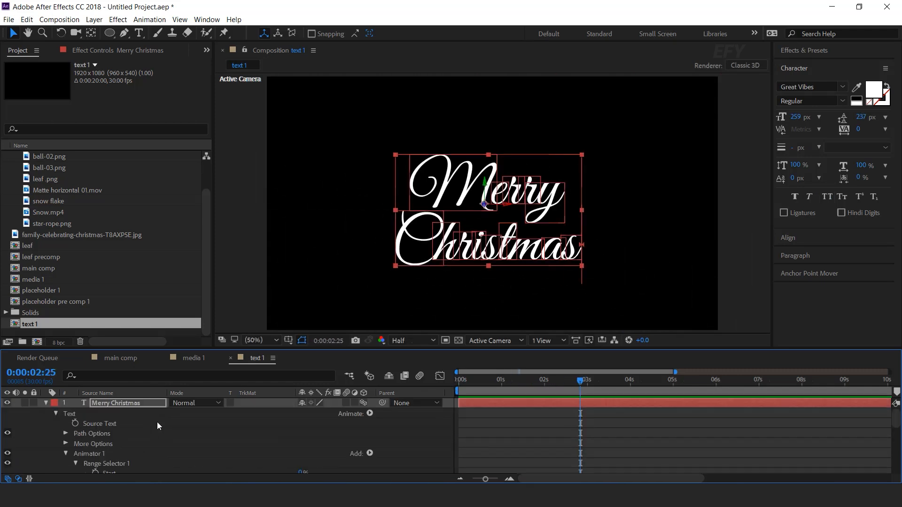
pyautogui.click(47, 404)
pyautogui.click(215, 433)
pyautogui.click(123, 356)
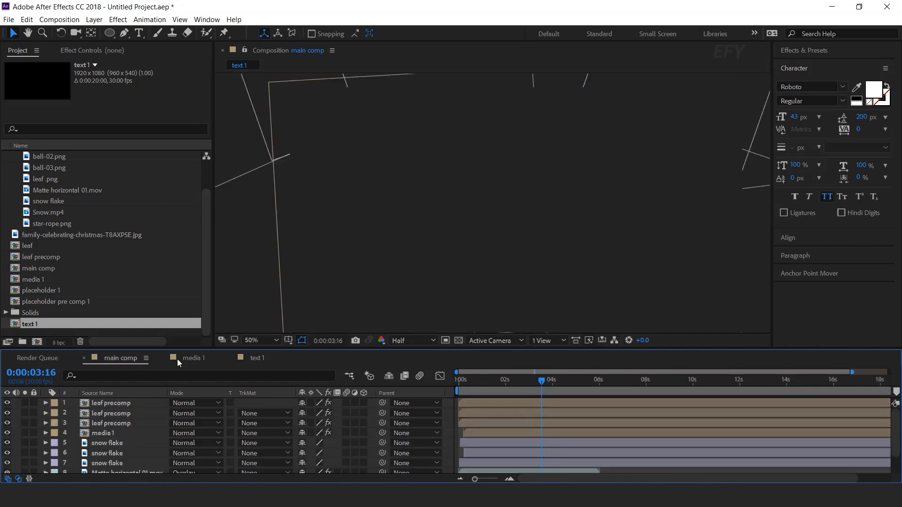
# - Add the text 1 comp as the top layer of main comp, place it beside the photo and apply Gradient Ramp to it
pyautogui.moveTo(29, 324); pyautogui.dragTo(114, 399)
pyautogui.moveTo(515, 214); pyautogui.dragTo(615, 199)
pyautogui.click(102, 403)
pyautogui.hotkey('ctrl', 'space')
pyautogui.write('gra')
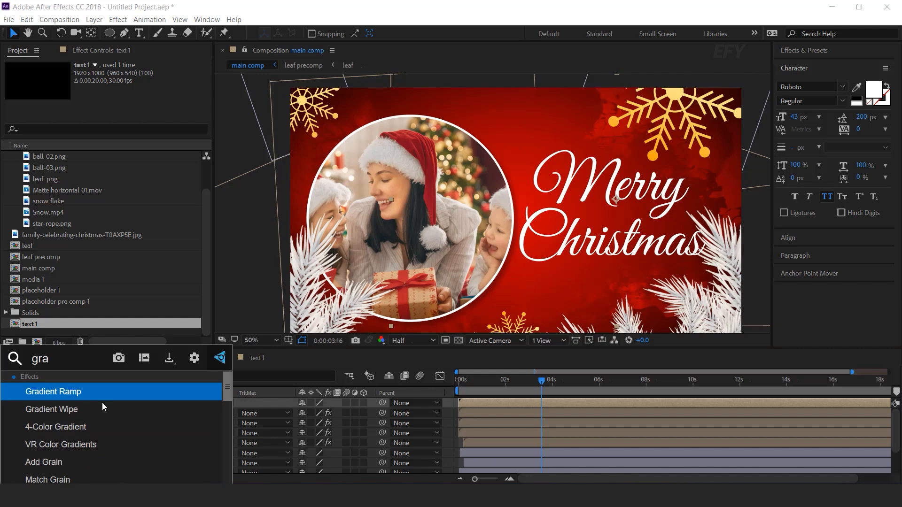
pyautogui.press('Return')
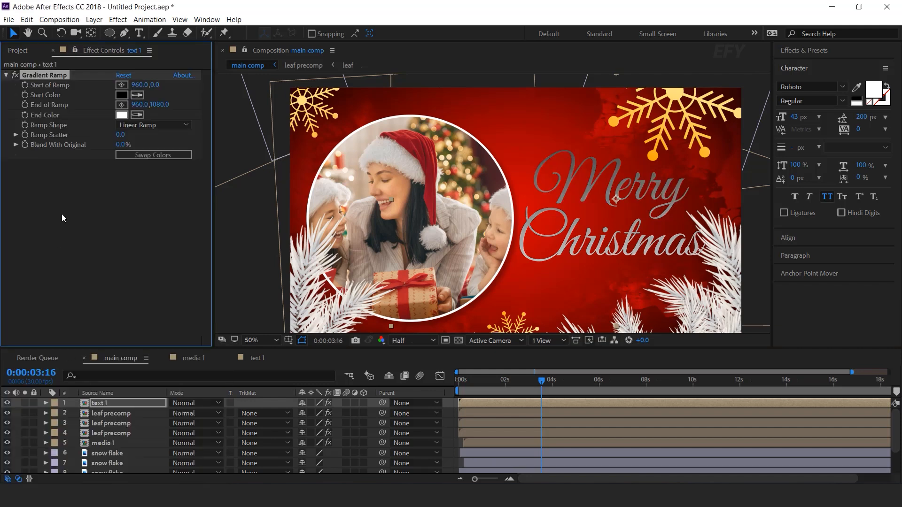
# - Set the Gradient Ramp from pale gold sampled off the upper snowflake to orange F7A503, running from 920, 324 to 1236, 940
pyautogui.click(123, 96)
pyautogui.click(248, 239)
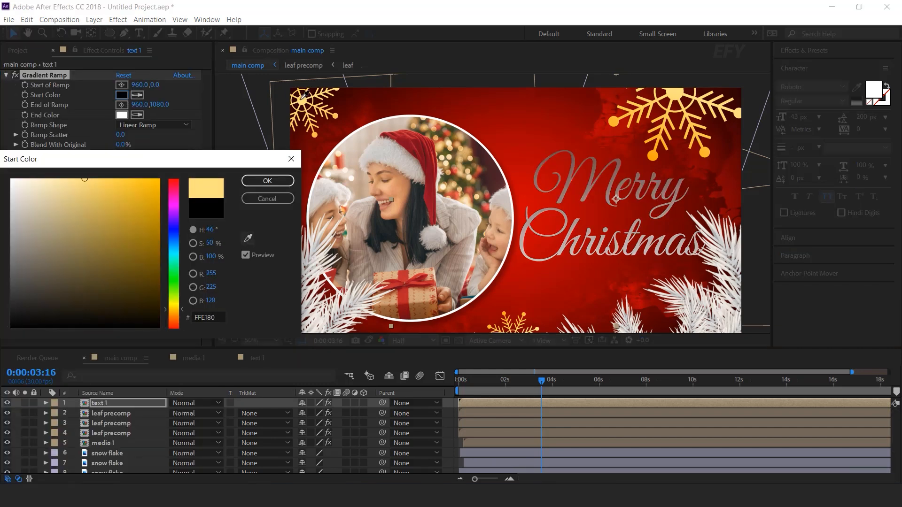
pyautogui.click(301, 100)
pyautogui.click(260, 184)
pyautogui.click(121, 115)
pyautogui.write('F7A503')
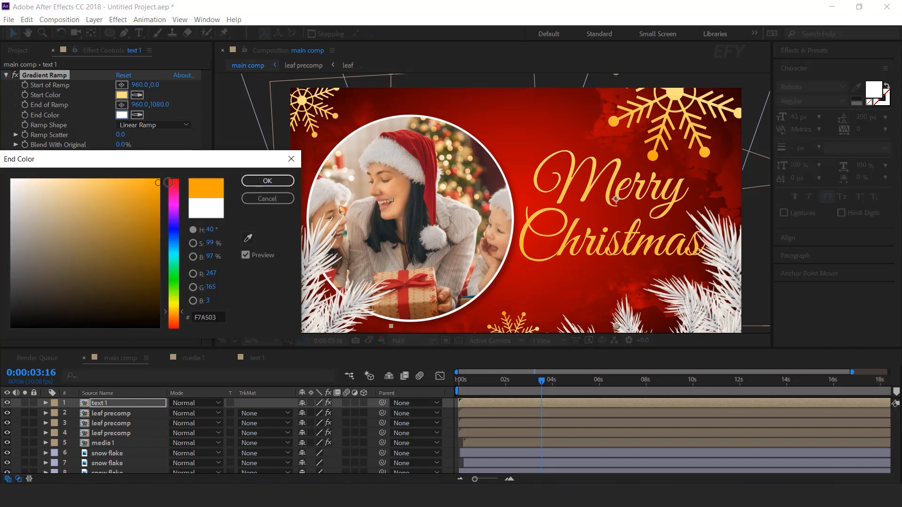
pyautogui.moveTo(169, 183); pyautogui.dragTo(215, 167)
pyautogui.click(257, 181)
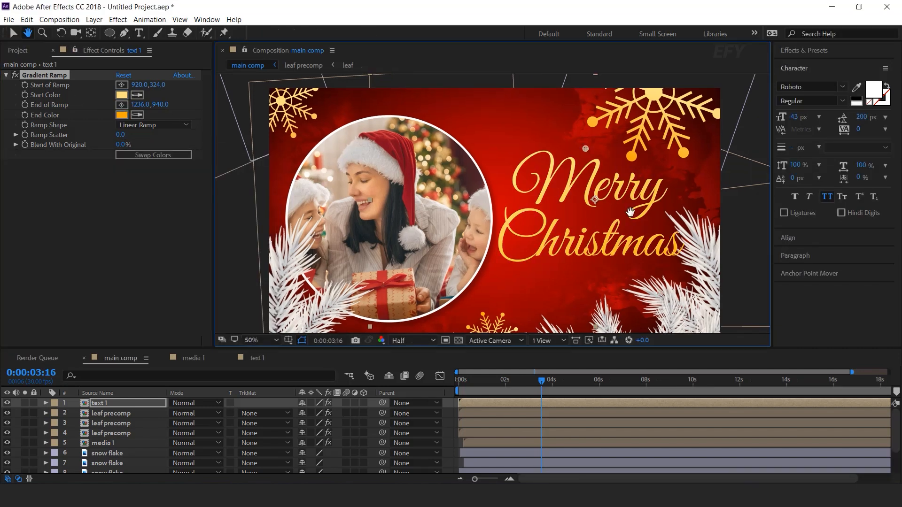
pyautogui.press('v')
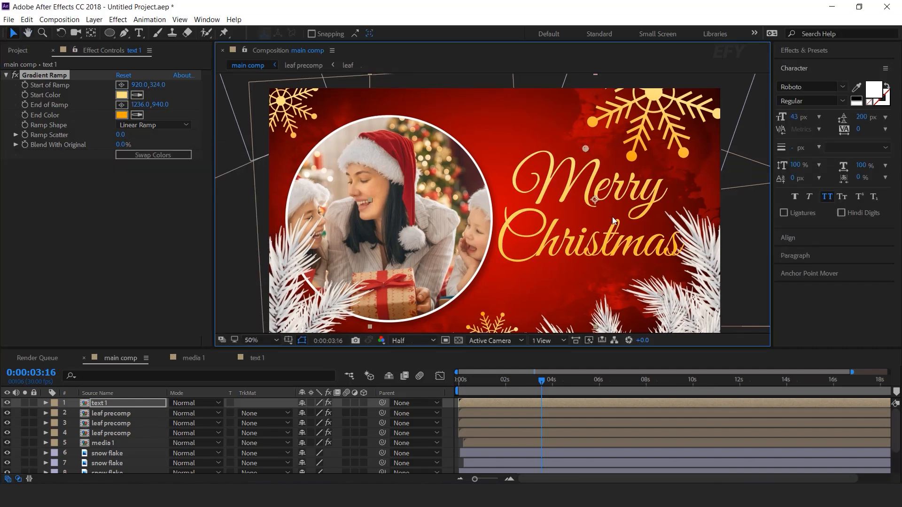
# - Apply a Drop Shadow effect to the text 1 layer and set its Distance to 10
pyautogui.click(103, 404)
pyautogui.hotkey('ctrl', 'space')
pyautogui.write('drop')
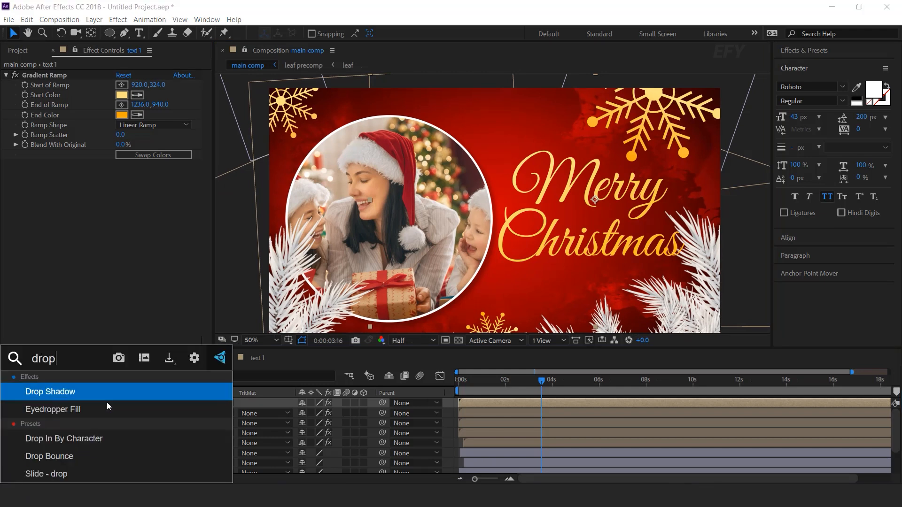
pyautogui.press('Return')
pyautogui.scroll(1, 671, 246)
pyautogui.press('space')
pyautogui.moveTo(672, 246); pyautogui.dragTo(496, 234)
pyautogui.press('v')
pyautogui.moveTo(121, 230); pyautogui.dragTo(176, 246)
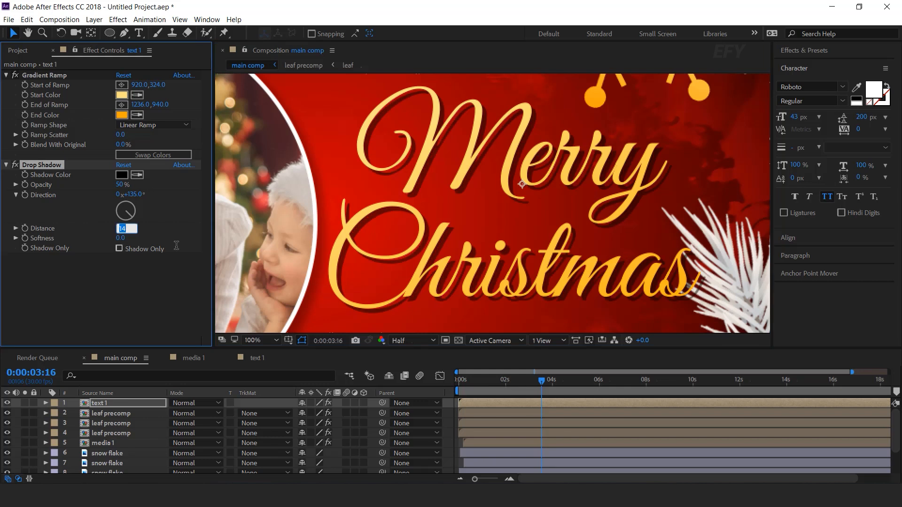
pyautogui.press('Return')
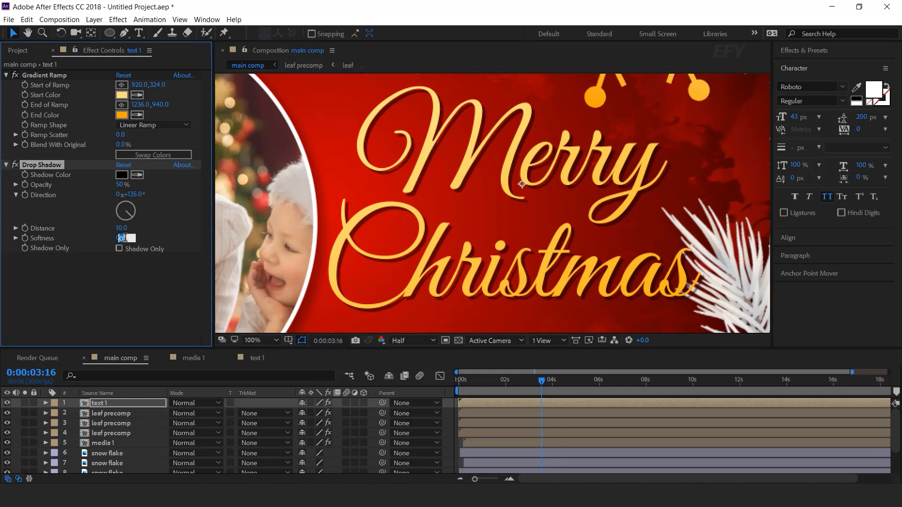
# - Try a Softness of 50 and an Opacity of 20% on the text's Drop Shadow
pyautogui.write('50')
pyautogui.press('Return')
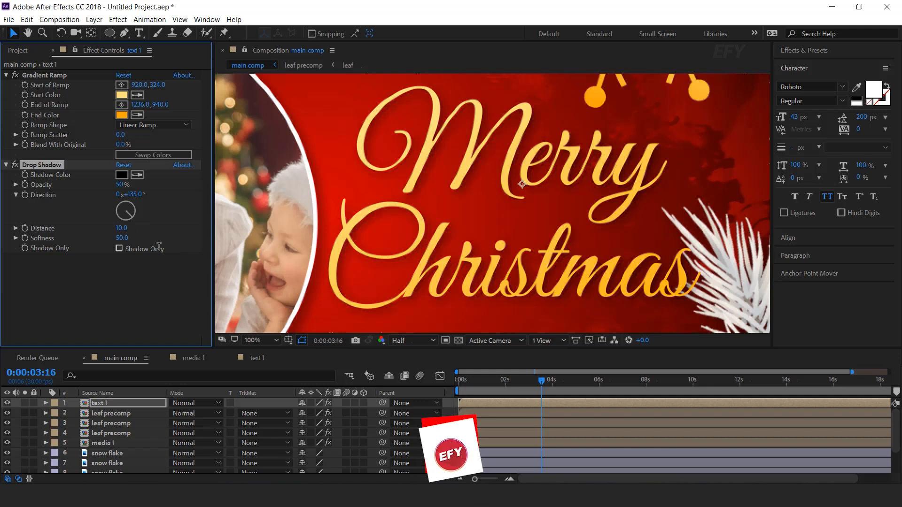
pyautogui.click(121, 185)
pyautogui.write('20')
pyautogui.press('Return')
# - Set the text's Drop Shadow to a Softness of 10 and an Opacity of 30%
pyautogui.click(122, 238)
pyautogui.write('10')
pyautogui.press('Return')
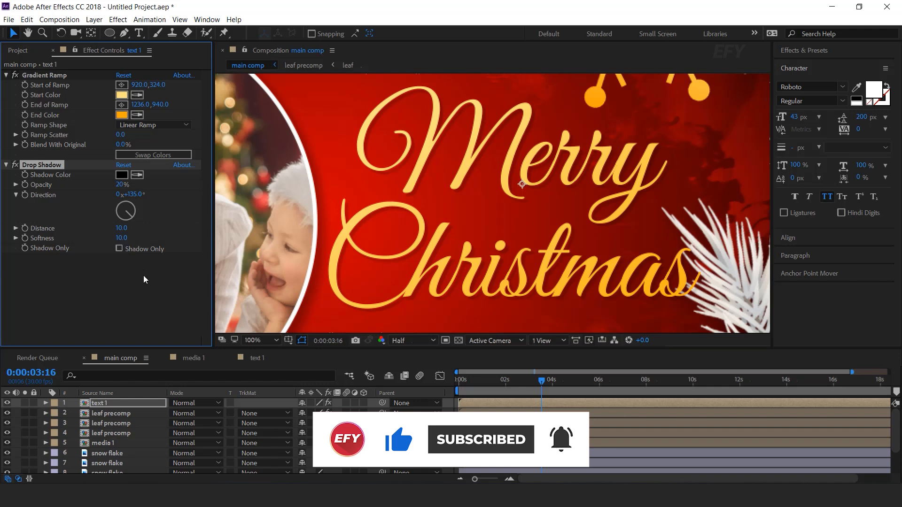
pyautogui.click(122, 184)
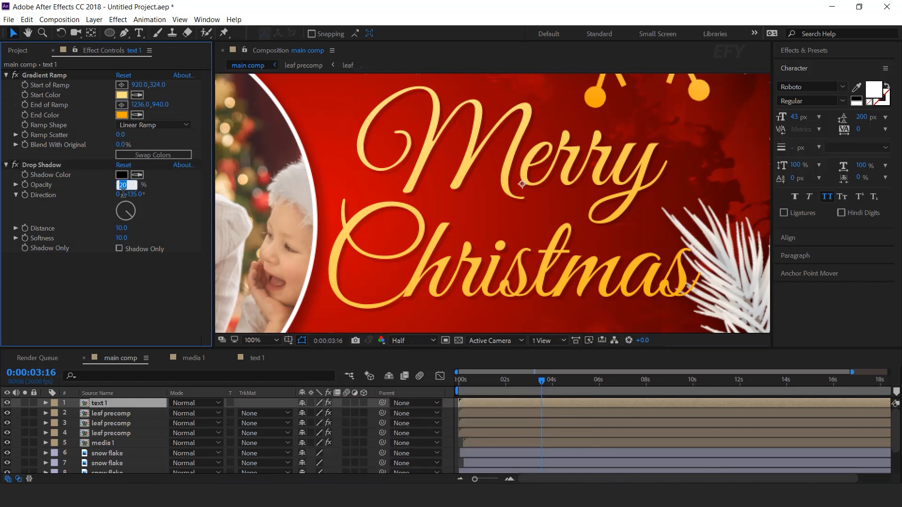
pyautogui.write('30')
pyautogui.press('Return')
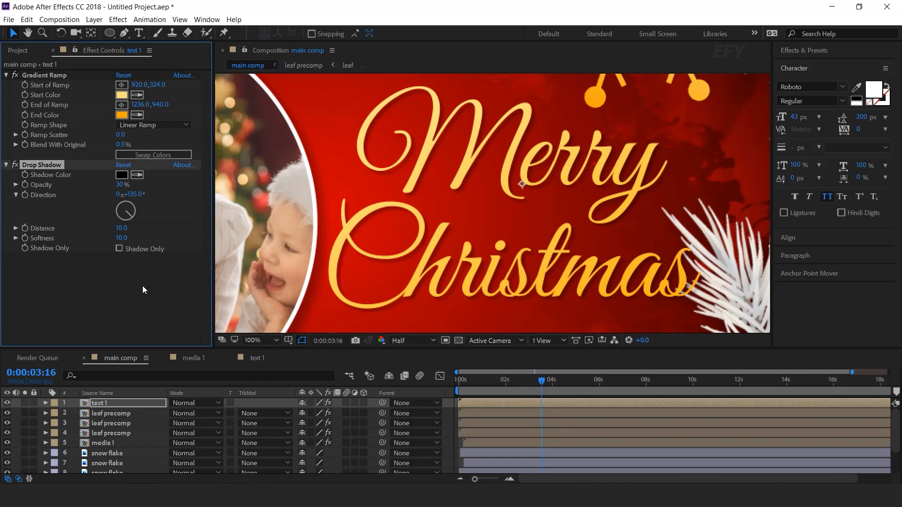
# - Preview the main comp from the start to check the gold text reveal with its shadow
pyautogui.click(143, 290)
pyautogui.scroll(-3, 579, 205)
pyautogui.scroll(2, 561, 243)
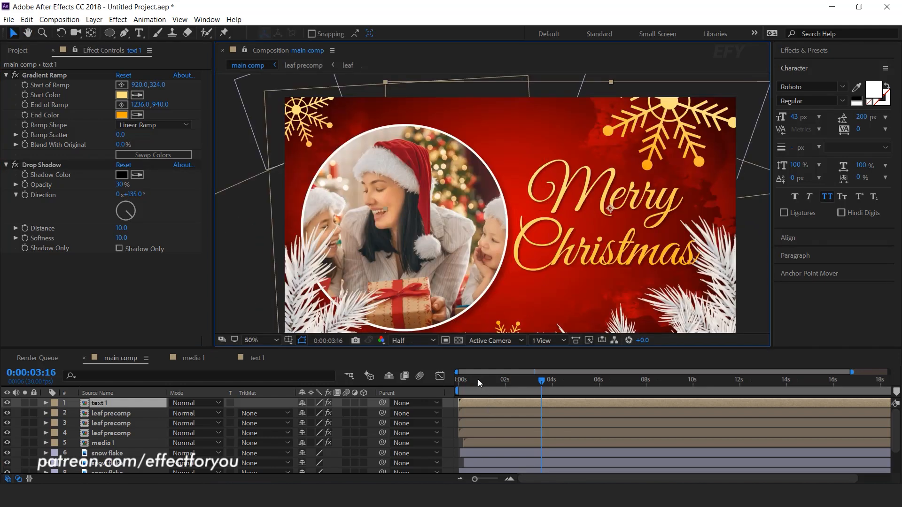
pyautogui.press('space')
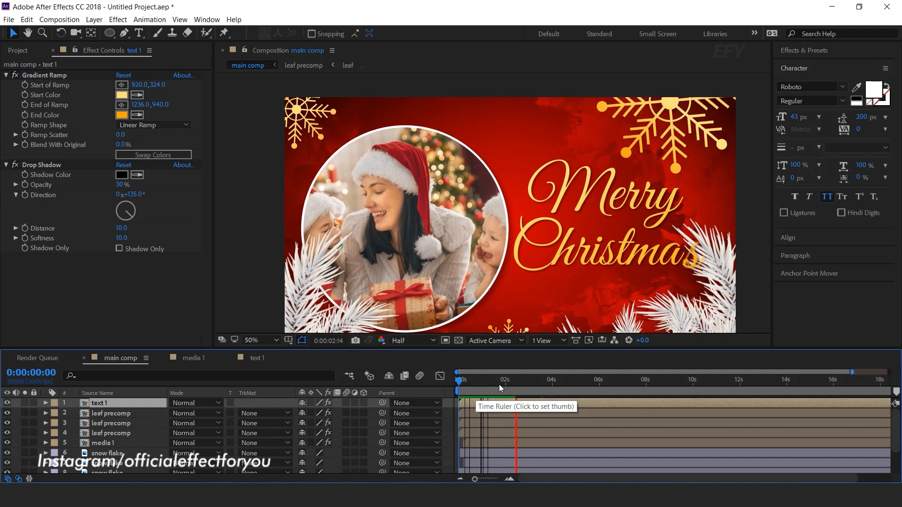
# - Apply the CC Light Sweep effect to the text 1 layer with the current time at 0:00:03:24
pyautogui.click(548, 382)
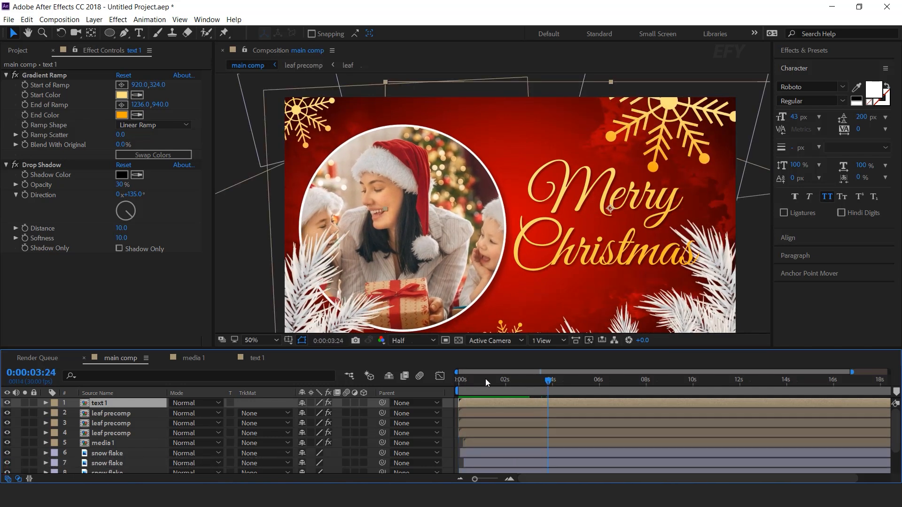
pyautogui.hotkey('ctrl', 'space')
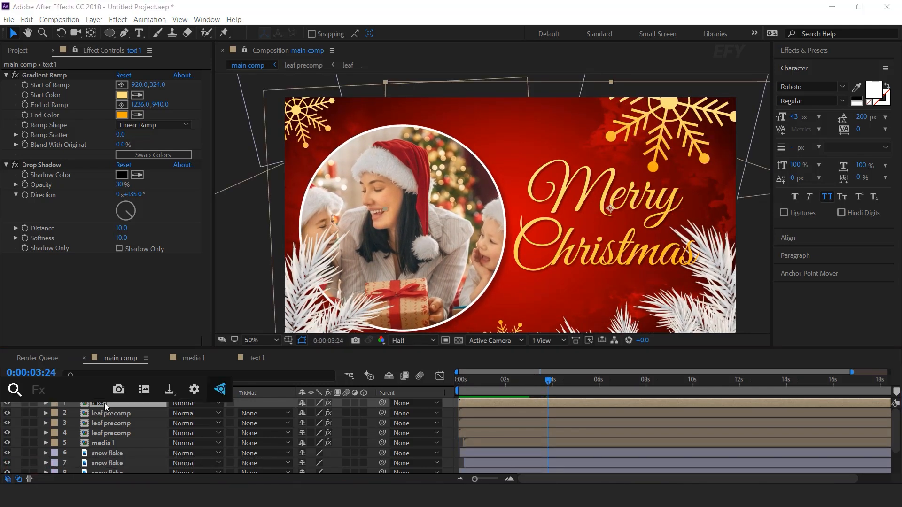
pyautogui.write('cc')
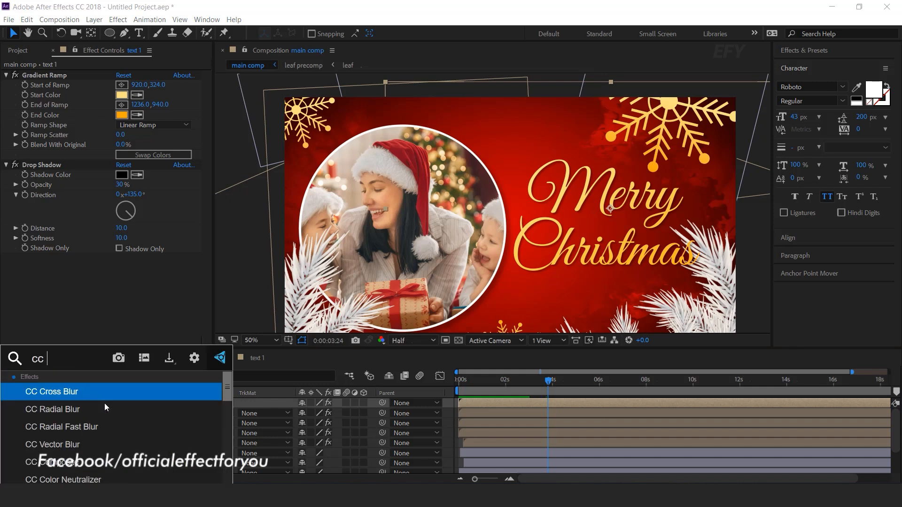
pyautogui.write(' ligh')
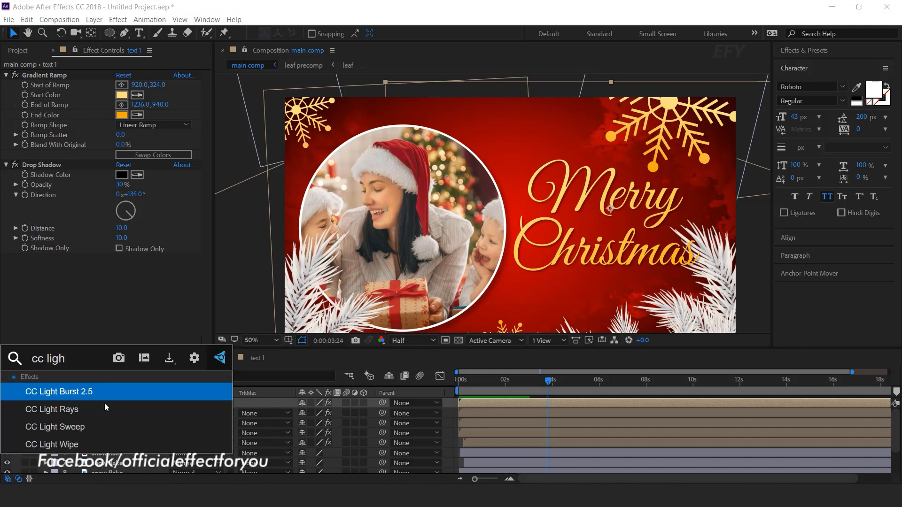
pyautogui.click(66, 428)
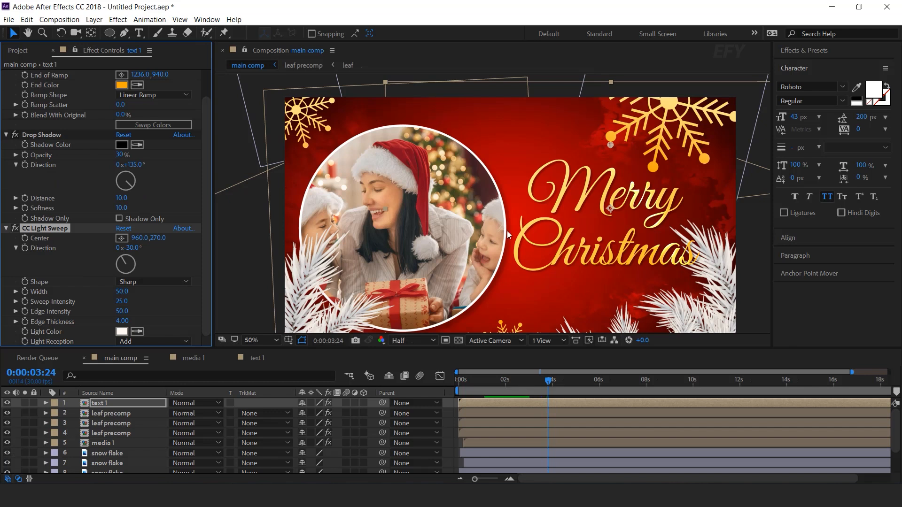
# - Keyframe the CC Light Sweep Center at 114, 250 and shift that keyframe close to the start of the timeline
pyautogui.moveTo(611, 145); pyautogui.dragTo(413, 148)
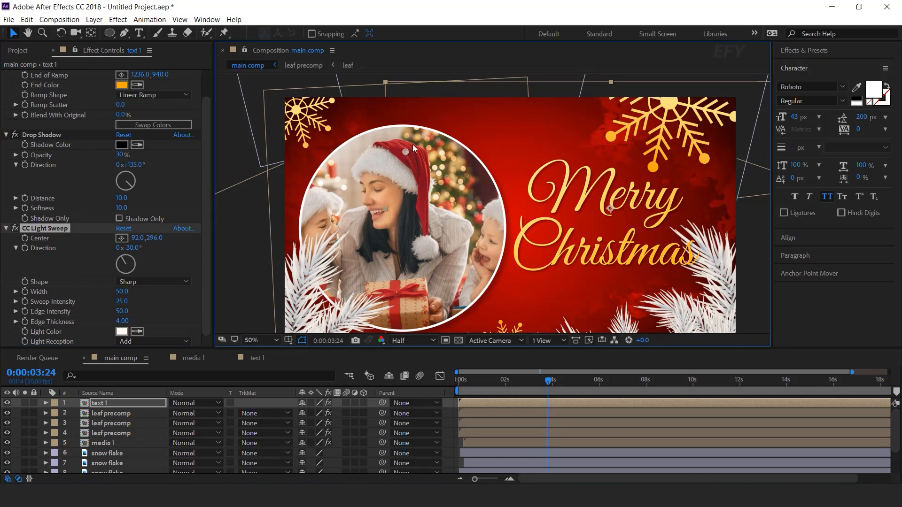
pyautogui.click(26, 239)
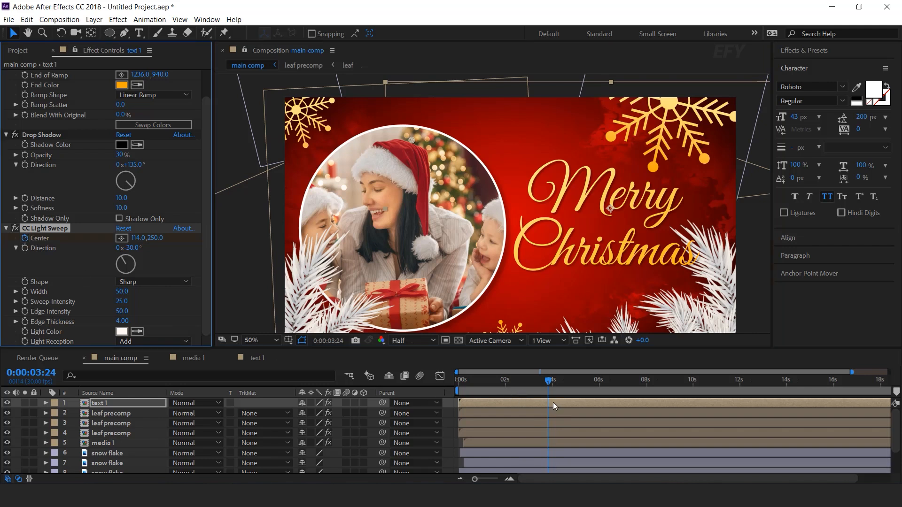
pyautogui.press('u')
pyautogui.click(549, 423)
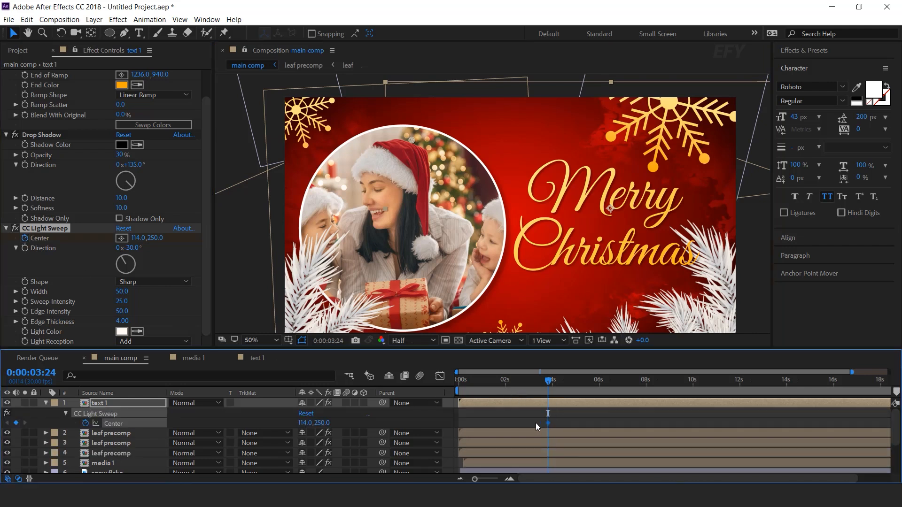
# - Keyframe the light sweep's Center at 1304, 194 at 0:00:05:00 and preview the sweep from the start
pyautogui.moveTo(468, 389); pyautogui.dragTo(576, 391)
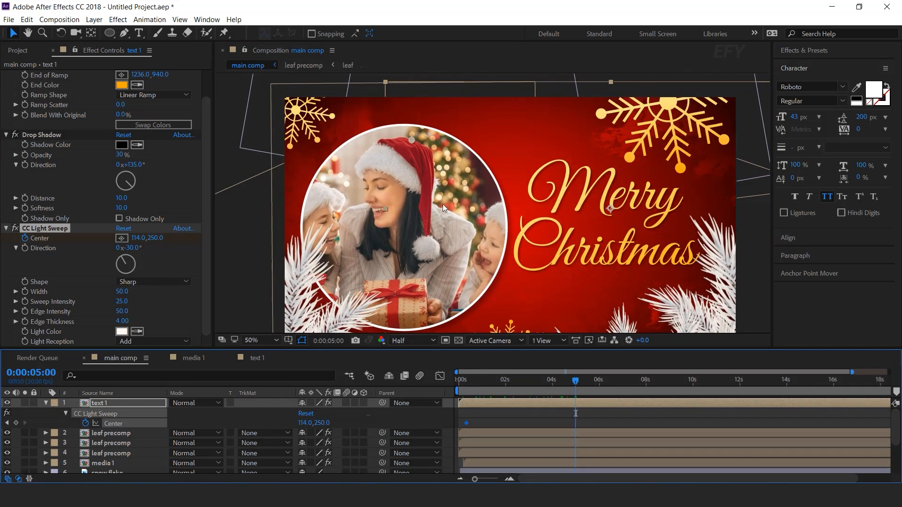
pyautogui.click(53, 231)
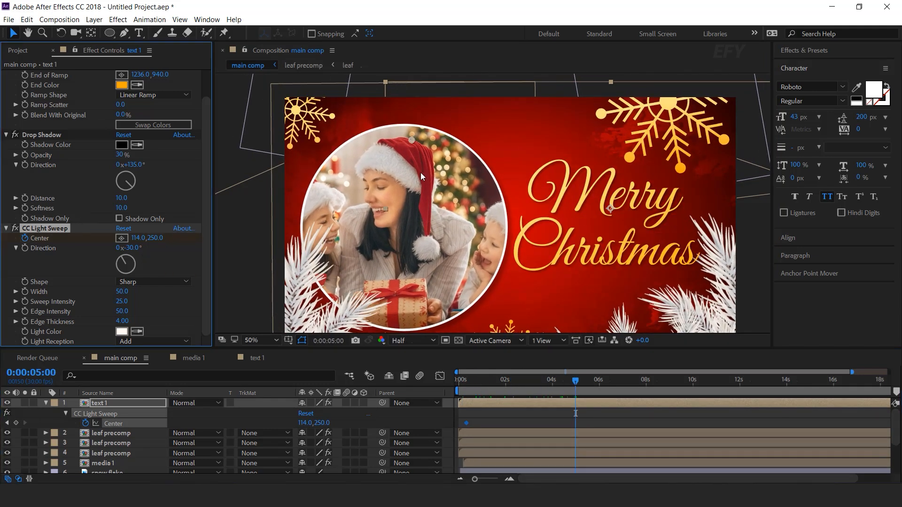
pyautogui.moveTo(411, 140); pyautogui.dragTo(692, 127)
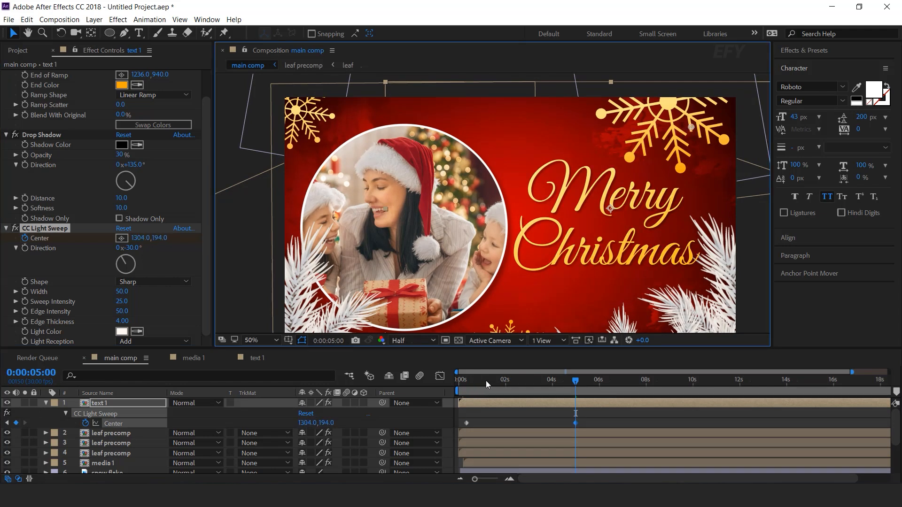
pyautogui.moveTo(479, 381); pyautogui.dragTo(457, 381)
pyautogui.press('space')
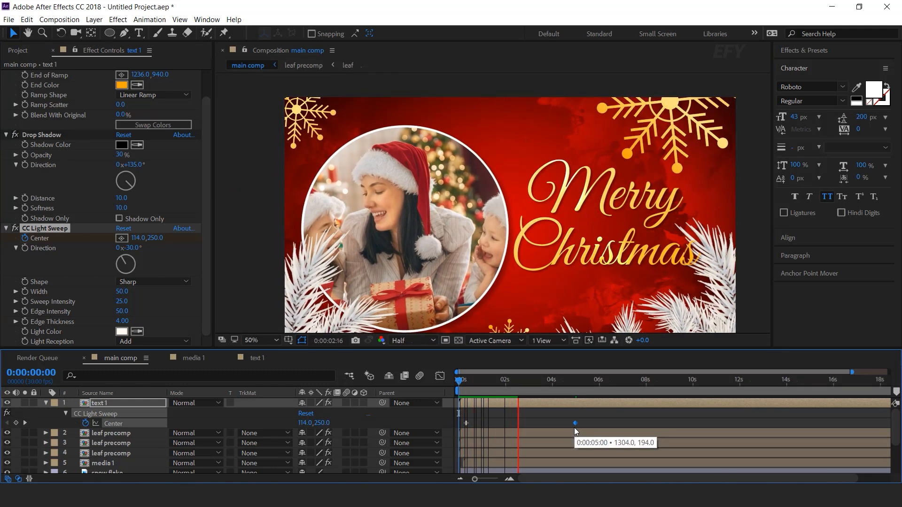
# - Shift both Center keyframes later so the sweep begins at about 2 seconds, and preview it
pyautogui.click(544, 383)
pyautogui.moveTo(605, 417); pyautogui.dragTo(503, 422)
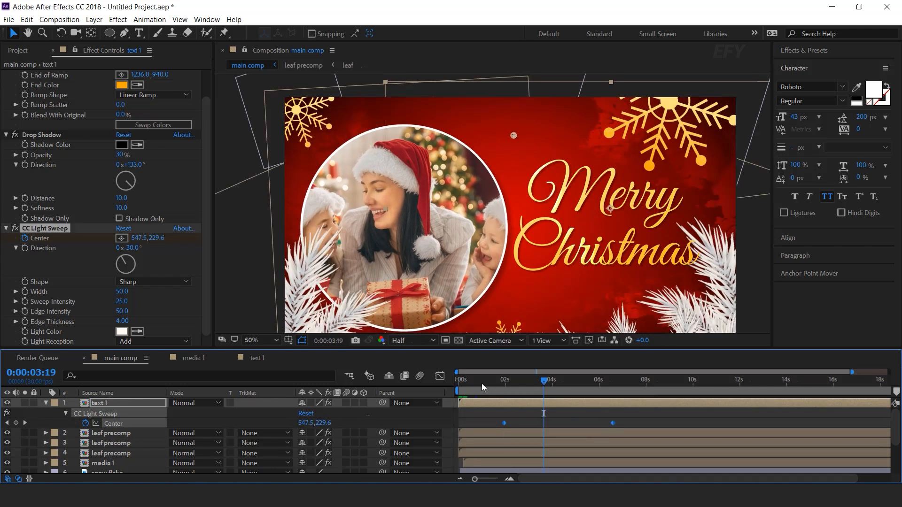
pyautogui.click(474, 381)
pyautogui.press('space')
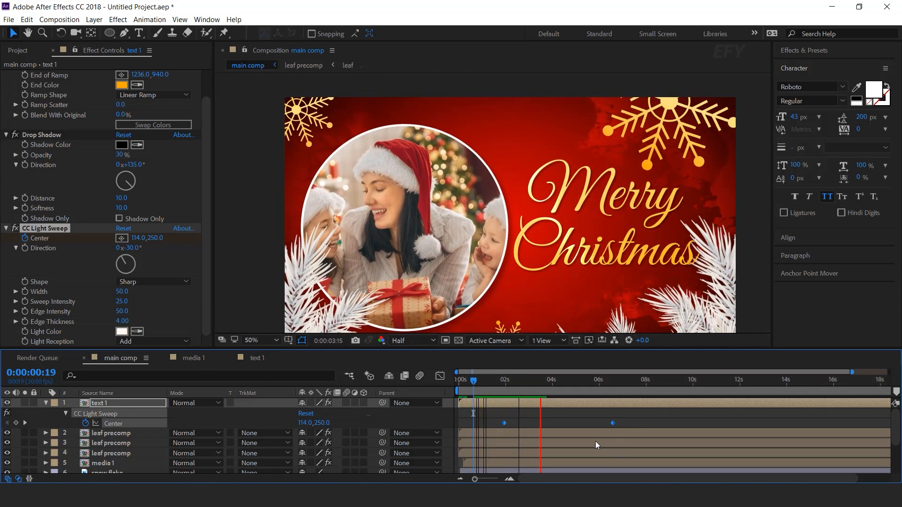
# - Move the second Center keyframe slightly earlier to shorten the sweep, and collapse the text 1 layer's properties
pyautogui.click(597, 384)
pyautogui.click(625, 425)
pyautogui.moveTo(612, 423); pyautogui.dragTo(604, 424)
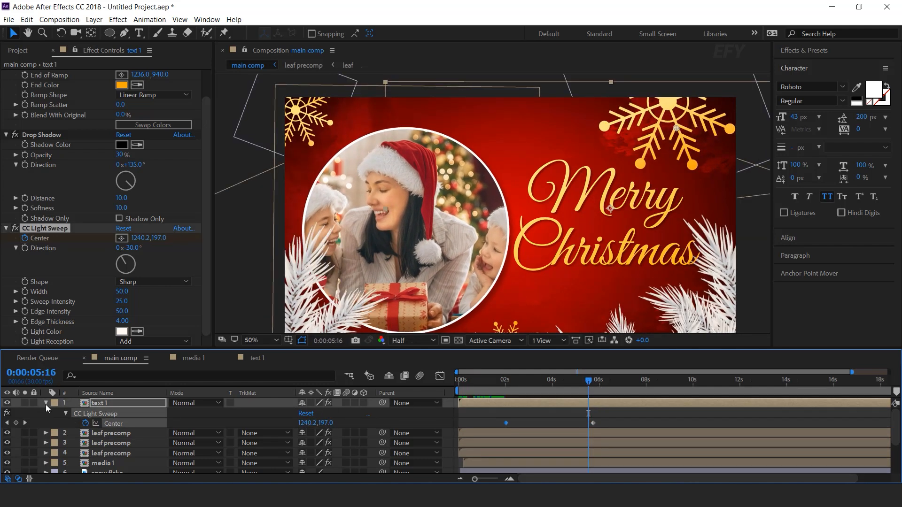
pyautogui.click(46, 404)
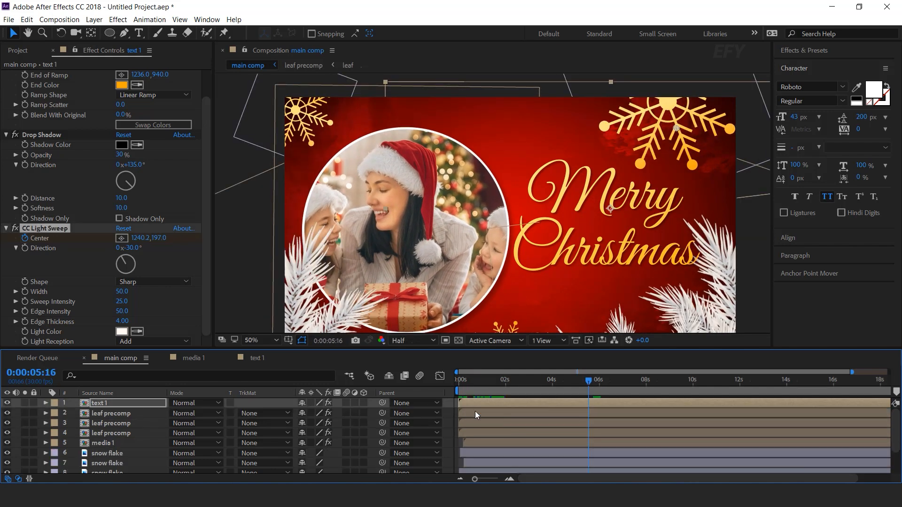
pyautogui.click(448, 404)
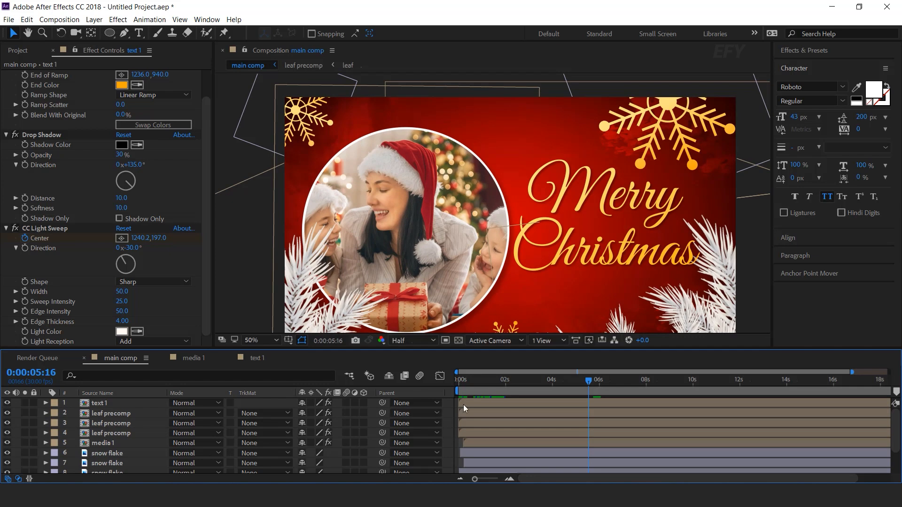
pyautogui.moveTo(472, 382); pyautogui.dragTo(545, 386)
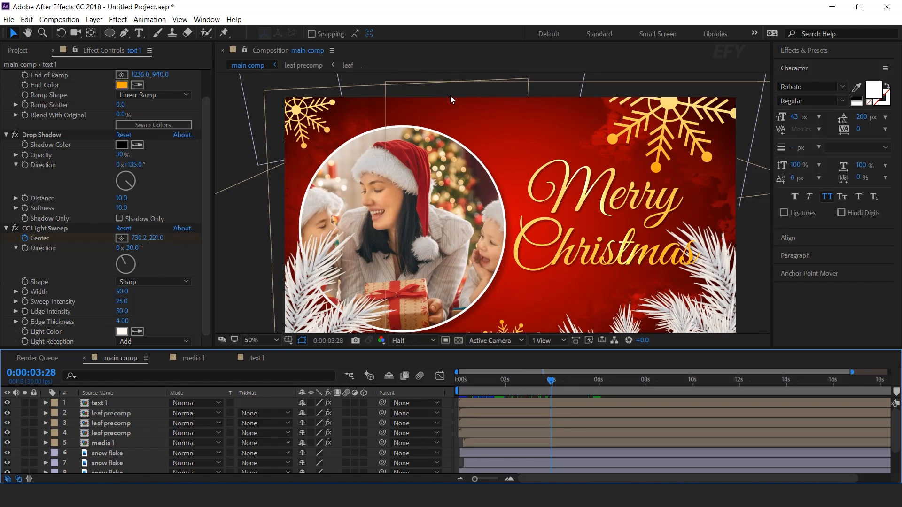
# - Create a new composition named element 1, 500 px wide and 1000 px high
pyautogui.click(19, 50)
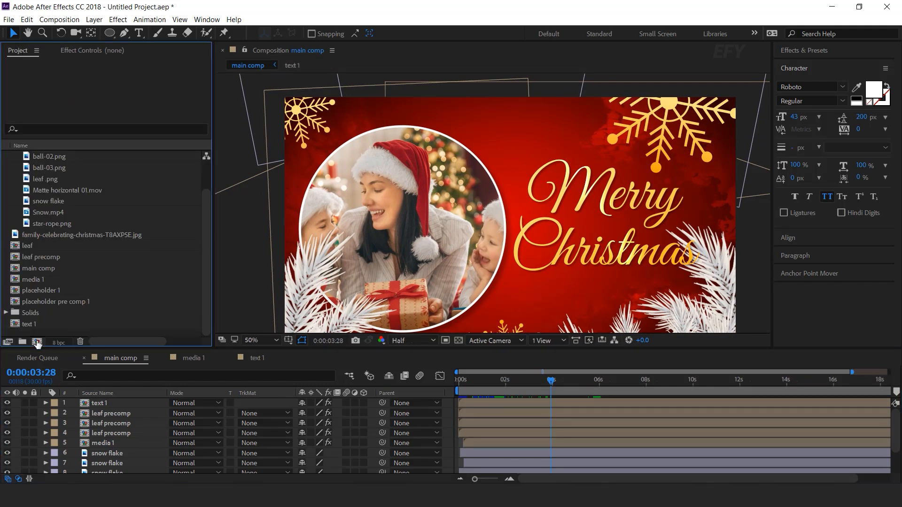
pyautogui.click(38, 341)
pyautogui.click(424, 149)
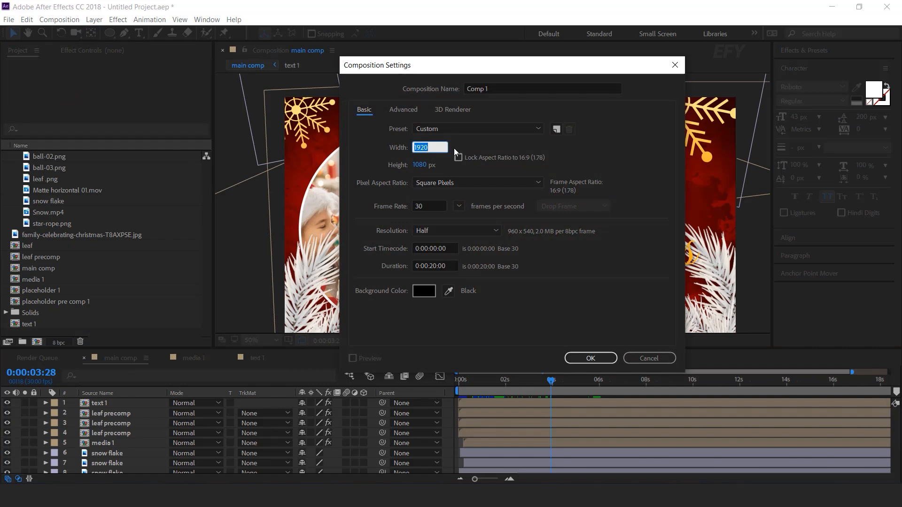
pyautogui.write('500')
pyautogui.press('Tab')
pyautogui.write('1000')
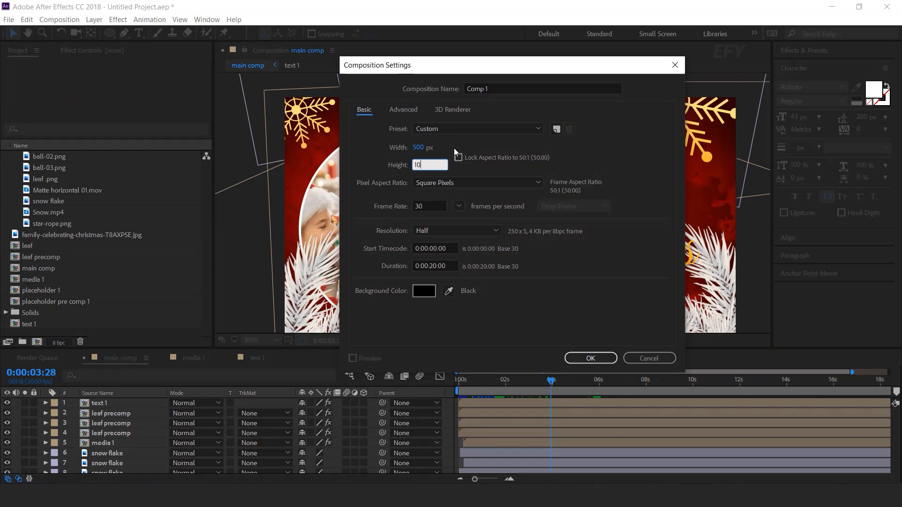
pyautogui.doubleClick(497, 89)
pyautogui.write('ele')
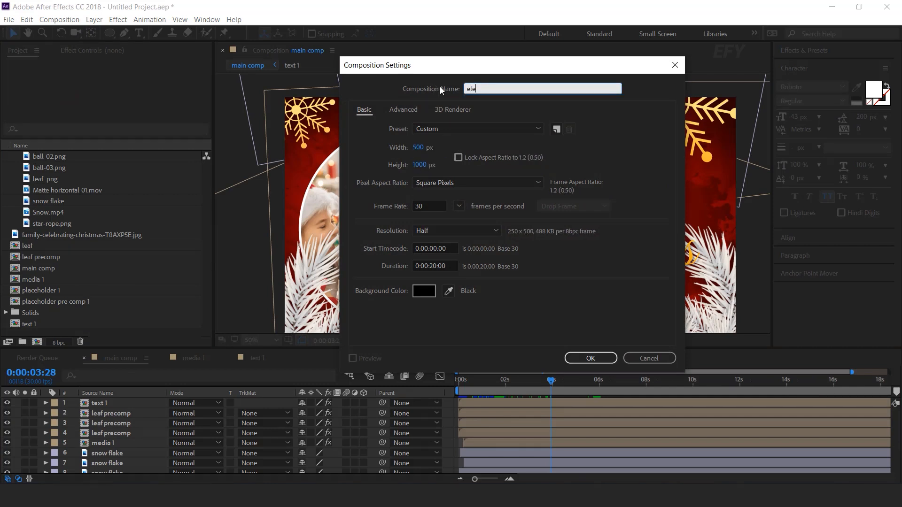
pyautogui.write('ment 1')
pyautogui.press('Return')
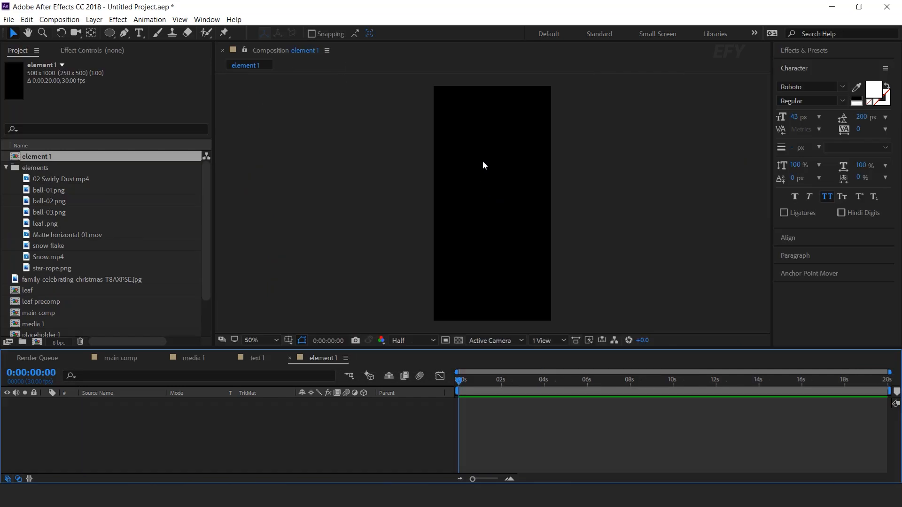
# - Add ball-01.png to the element 1 composition and scale it to 85%
pyautogui.click(41, 191)
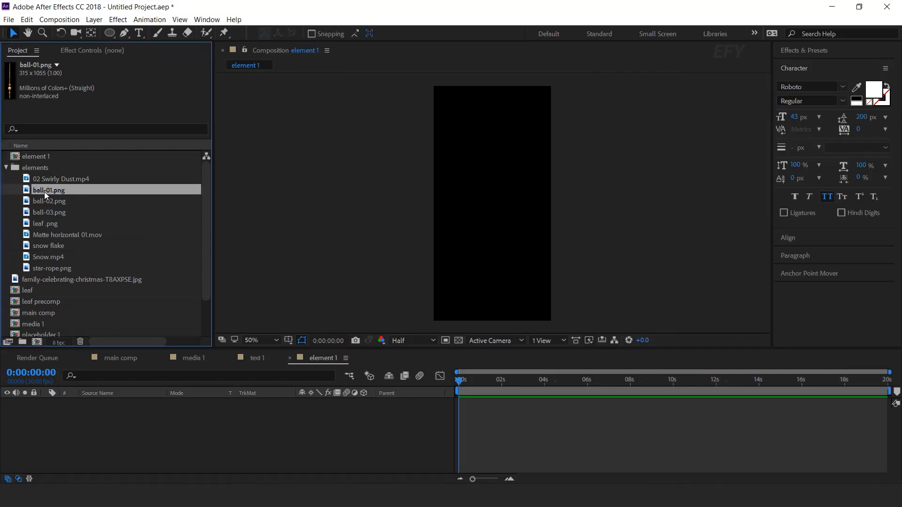
pyautogui.moveTo(28, 192); pyautogui.dragTo(129, 433)
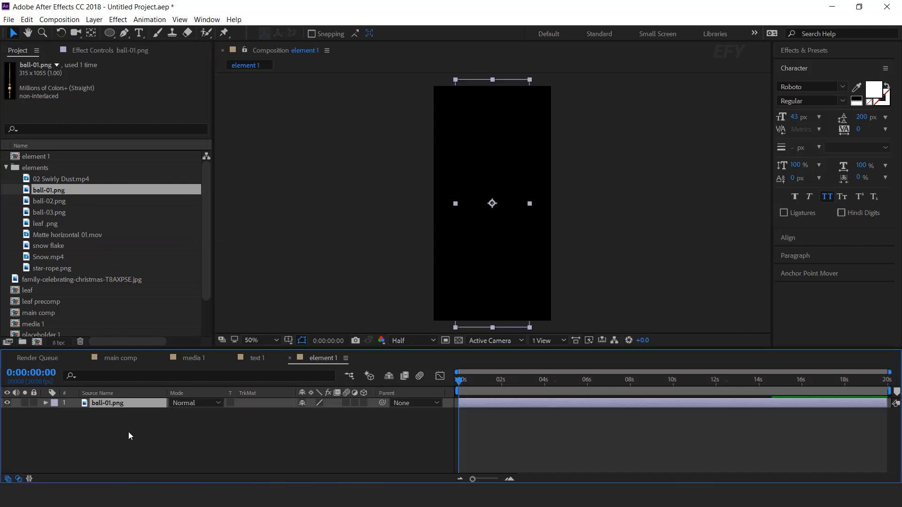
pyautogui.press(',')
pyautogui.press('s')
pyautogui.moveTo(336, 416); pyautogui.dragTo(328, 416)
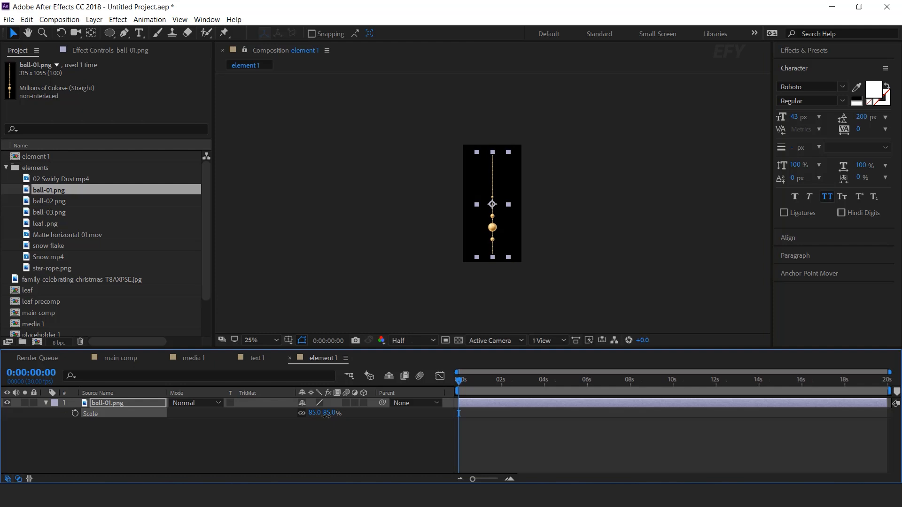
# - Relocate the ball-01.png layer's anchor point to the upper end of the bead string
pyautogui.scroll(2, 493, 200)
pyautogui.press('y')
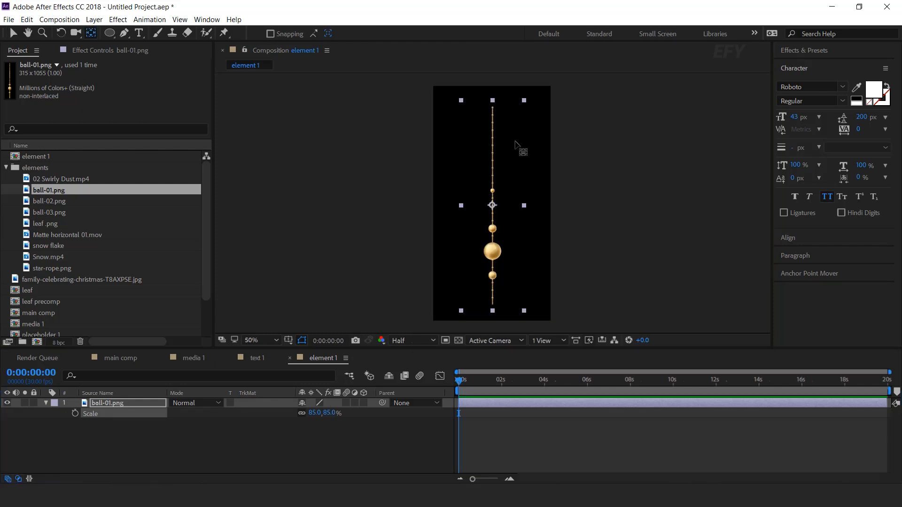
pyautogui.scroll(2, 517, 143)
pyautogui.moveTo(492, 232); pyautogui.dragTo(500, 267)
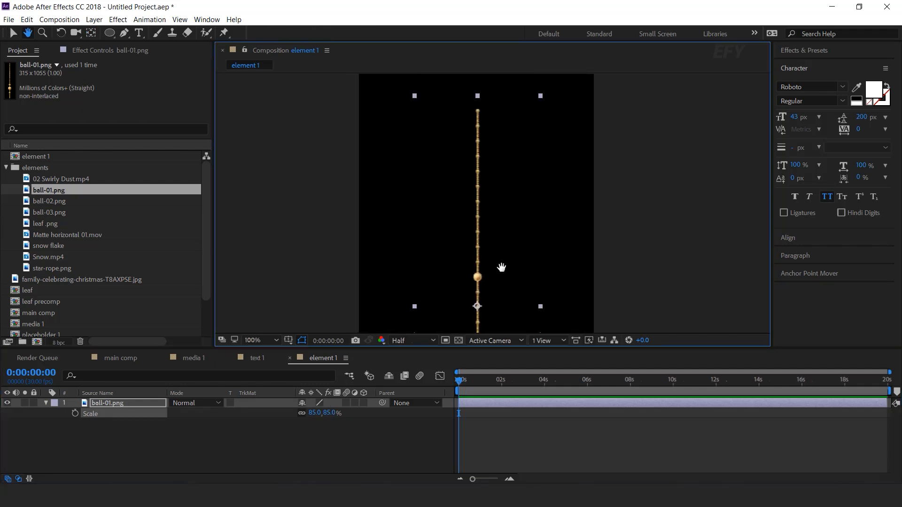
pyautogui.moveTo(477, 308); pyautogui.dragTo(477, 139)
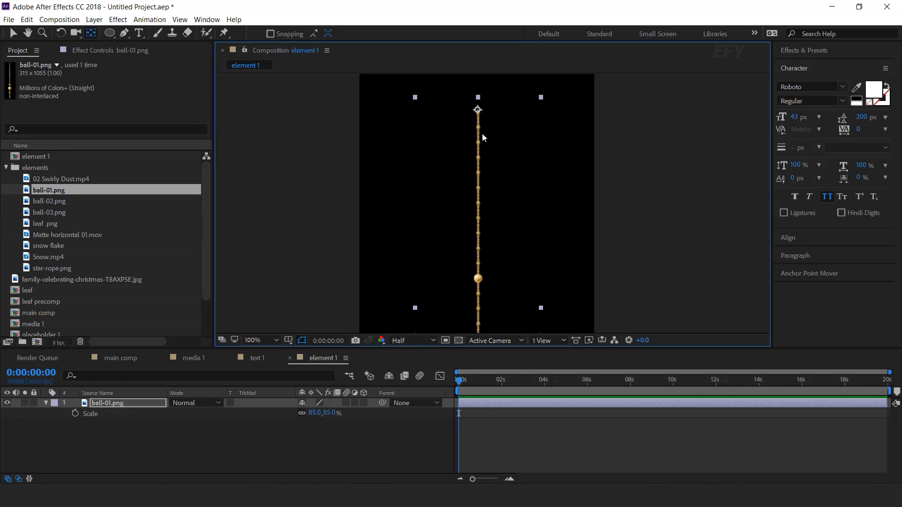
pyautogui.press('v')
pyautogui.press(',')
pyautogui.press(',')
pyautogui.moveTo(518, 217); pyautogui.dragTo(515, 153)
# - Keyframe the bead string's Scale from 0% at the start to 85% at 0:00:00:10, and preview it
pyautogui.click(489, 441)
pyautogui.press('=')
pyautogui.press('=')
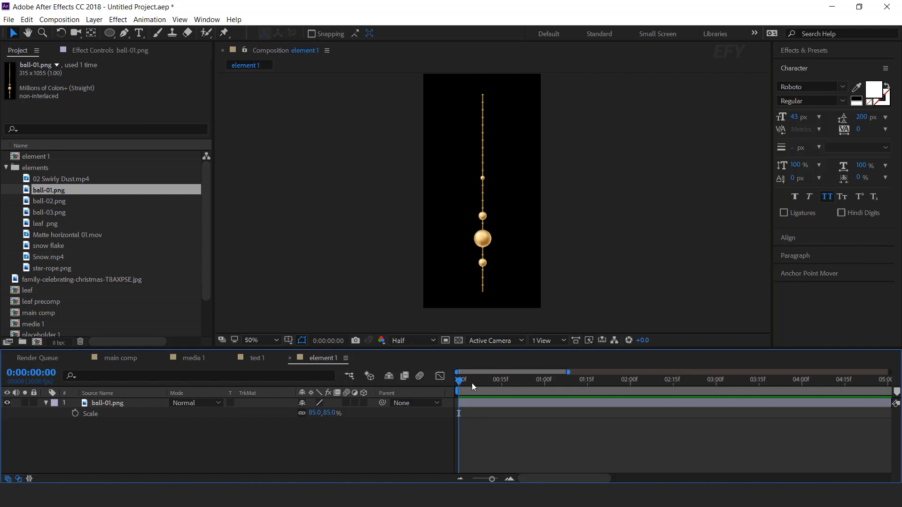
pyautogui.press('=')
pyautogui.press('=')
pyautogui.click(518, 381)
pyautogui.click(75, 413)
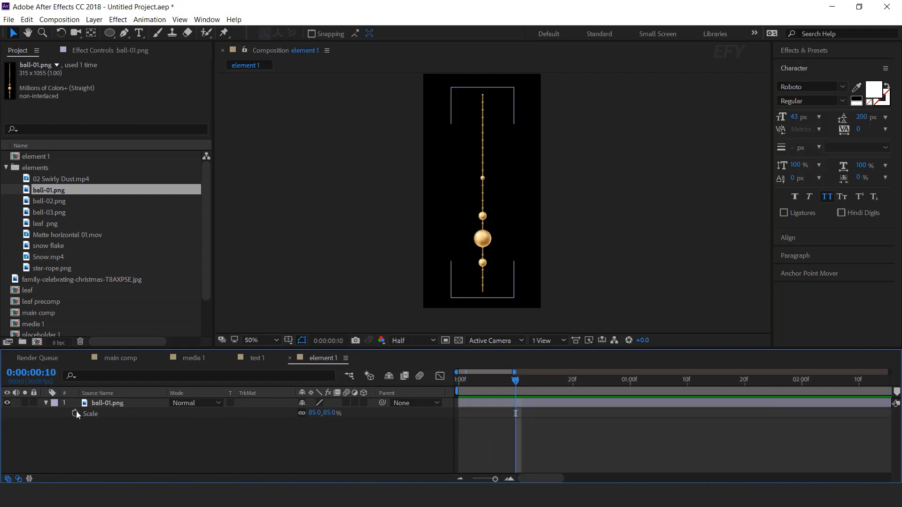
pyautogui.moveTo(517, 380); pyautogui.dragTo(399, 387)
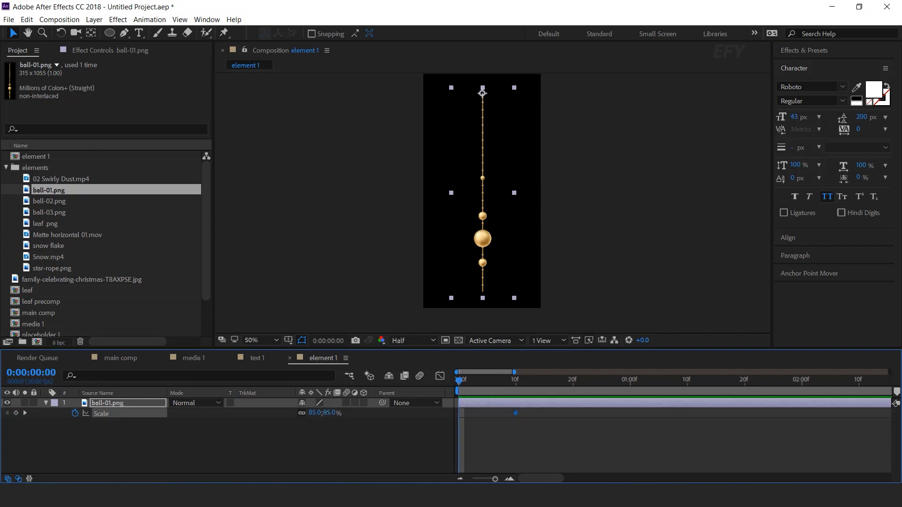
pyautogui.write('0')
pyautogui.press('Return')
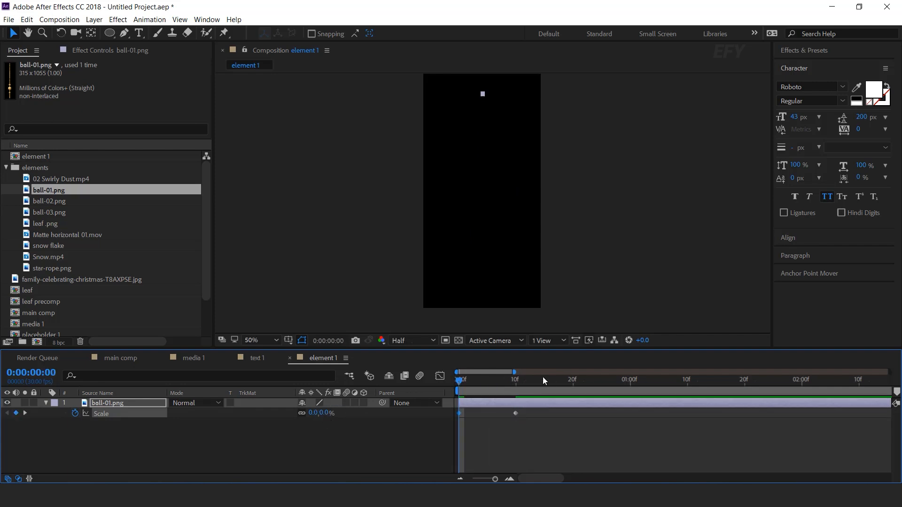
pyautogui.press('space')
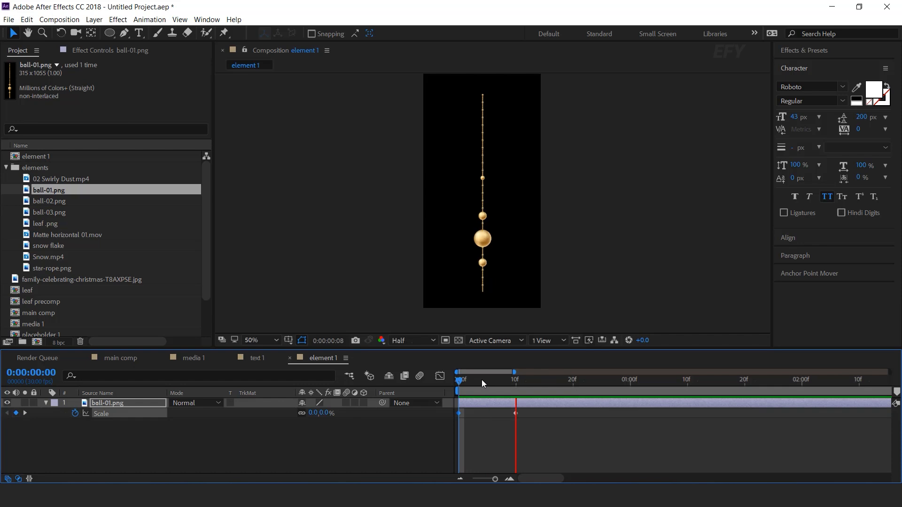
pyautogui.moveTo(482, 383); pyautogui.dragTo(522, 387)
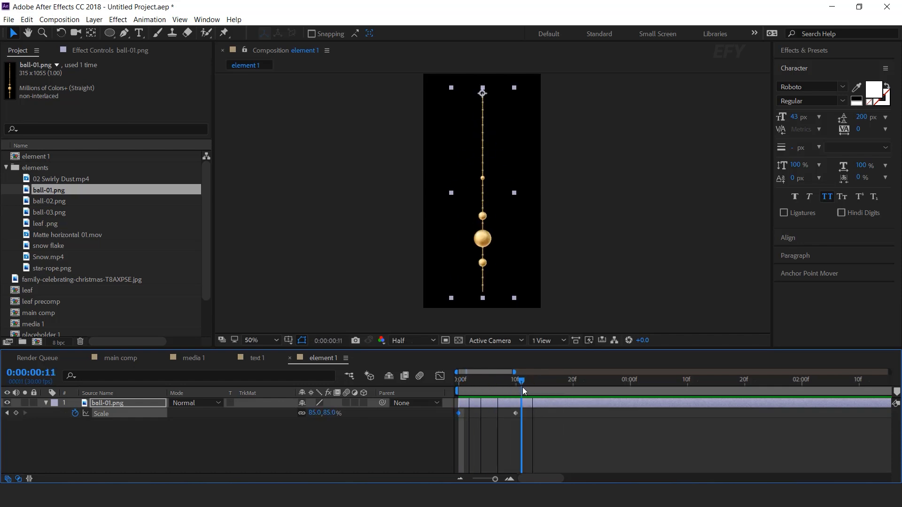
# - Apply the bounce expression from Bounce script.txt in Notepad to ball-01.png's Scale and preview it from the start
pyautogui.click(359, 428)
pyautogui.hotkey('alt', 'Tab')
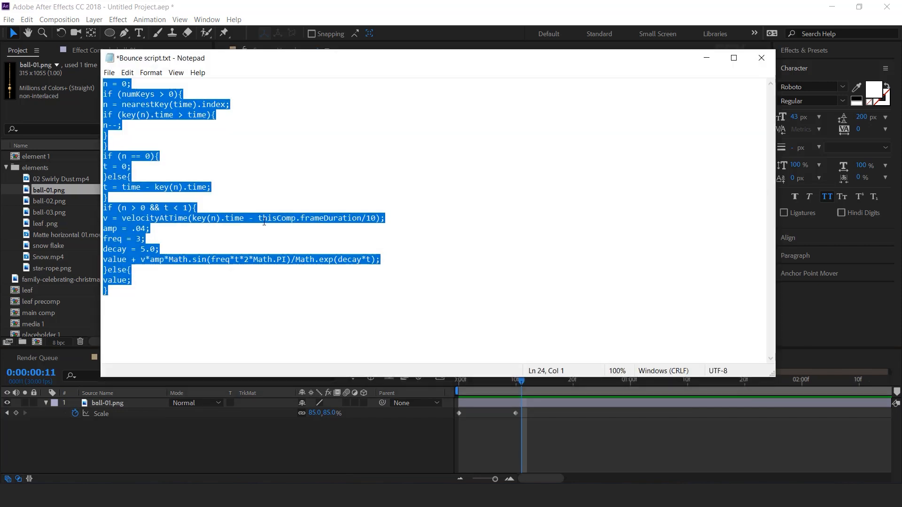
pyautogui.click(706, 57)
pyautogui.keyDown('alt'); pyautogui.click(75, 414); pyautogui.keyUp('alt')
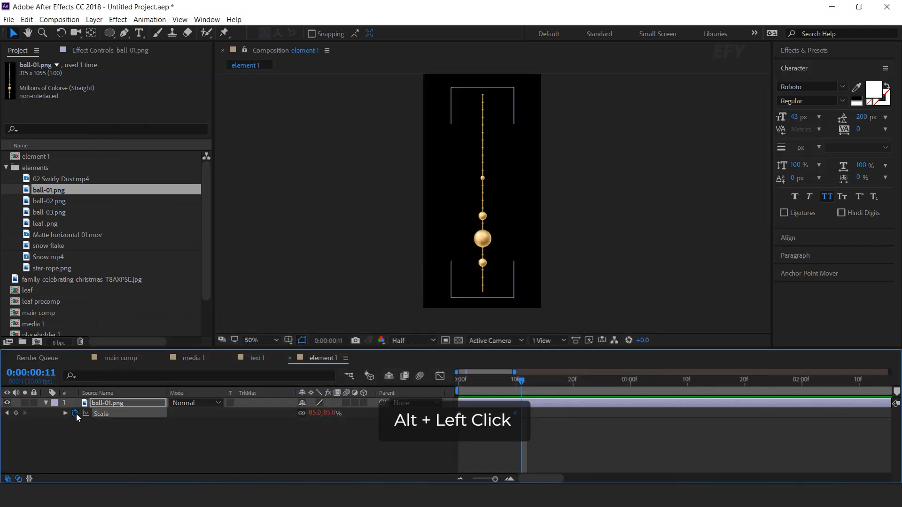
pyautogui.hotkey('ctrl', 'v')
pyautogui.click(443, 450)
pyautogui.press('Home')
pyautogui.press('space')
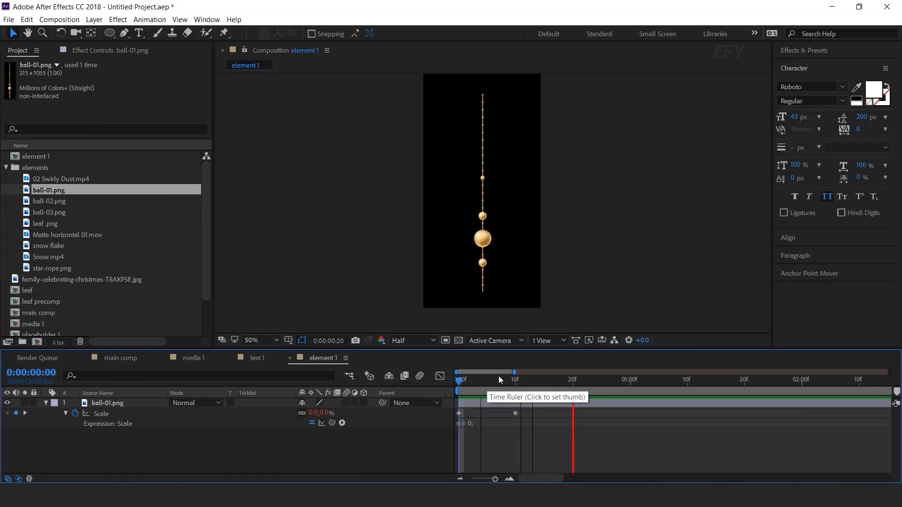
# - Move the bead string up so it hangs from the composition's upper edge, and check the layer's keyframed properties
pyautogui.click(516, 379)
pyautogui.click(103, 402)
pyautogui.click(45, 402)
pyautogui.moveTo(484, 96); pyautogui.dragTo(483, 86)
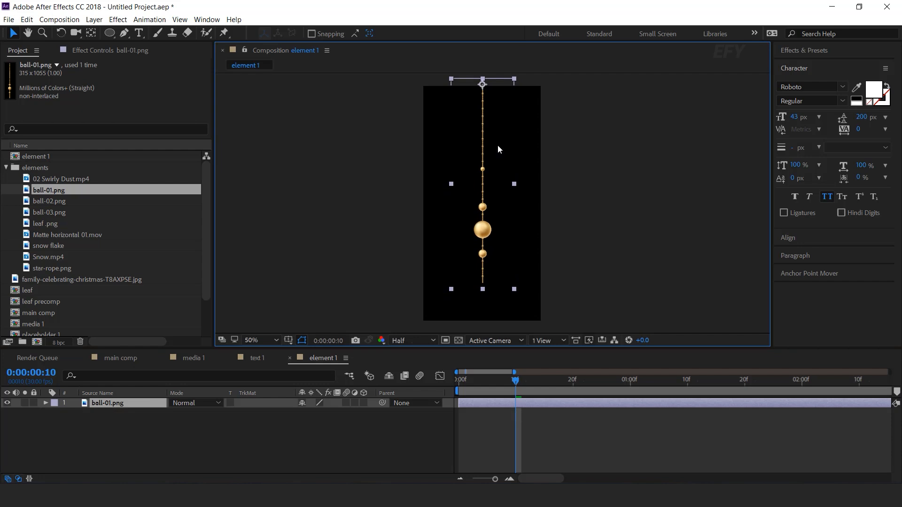
pyautogui.click(530, 404)
pyautogui.press('u')
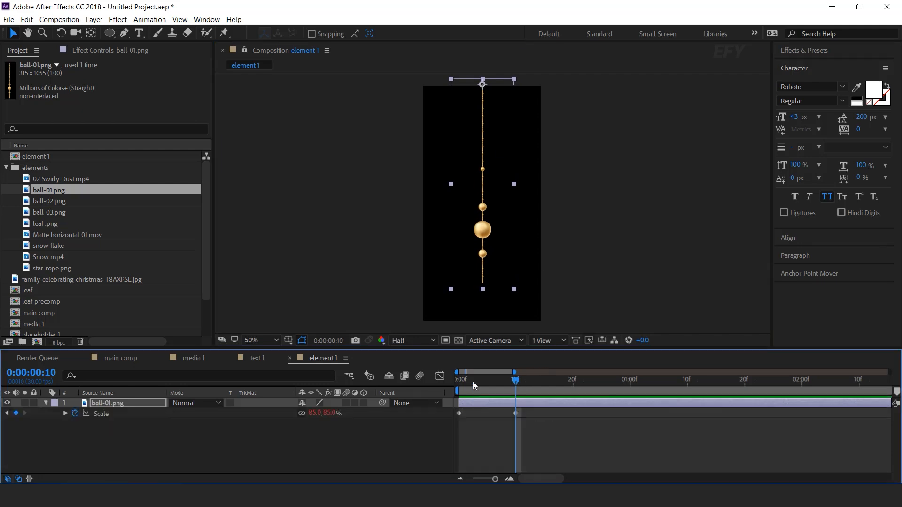
pyautogui.click(148, 427)
pyautogui.click(46, 402)
# - Apply CC Bend It to ball-01.png, with Start at the string's upper end, 157.5, 21.8, and End below it, 164.6, 1169.6
pyautogui.click(113, 403)
pyautogui.hotkey('ctrl', 'space')
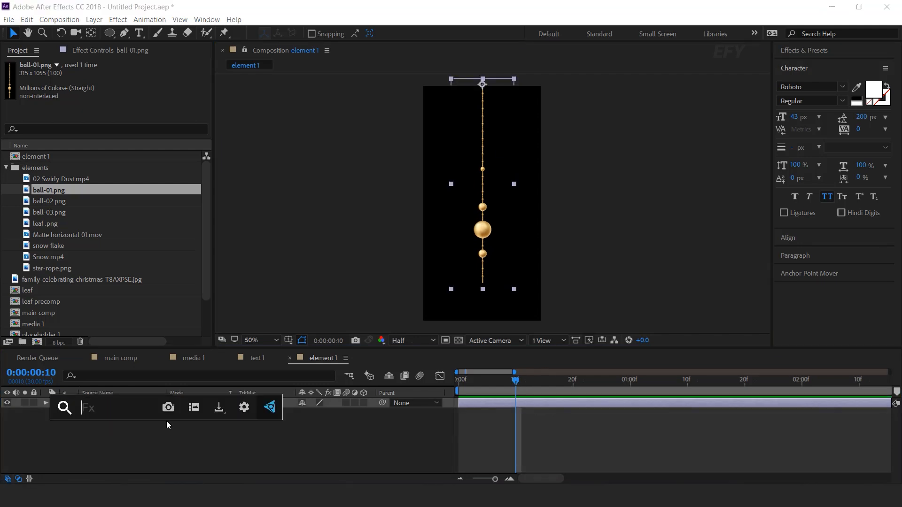
pyautogui.write('bend')
pyautogui.press('Return')
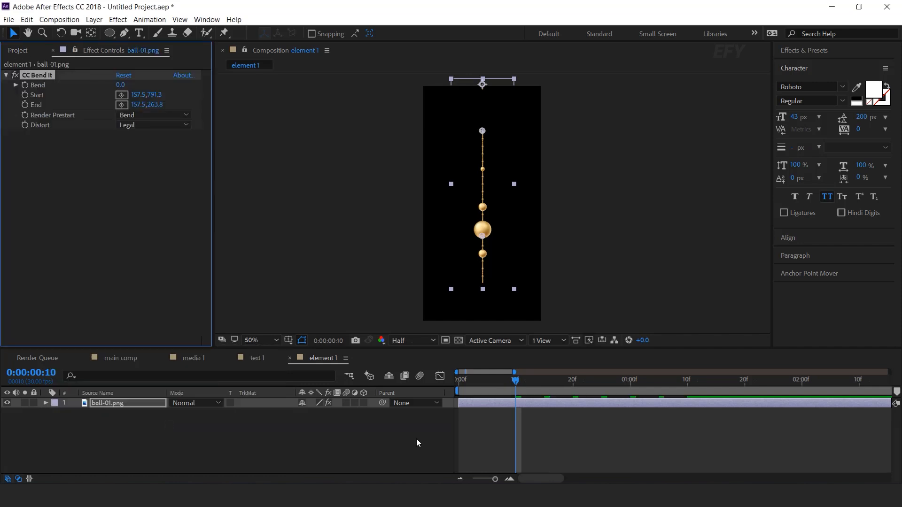
pyautogui.moveTo(484, 239); pyautogui.dragTo(484, 128)
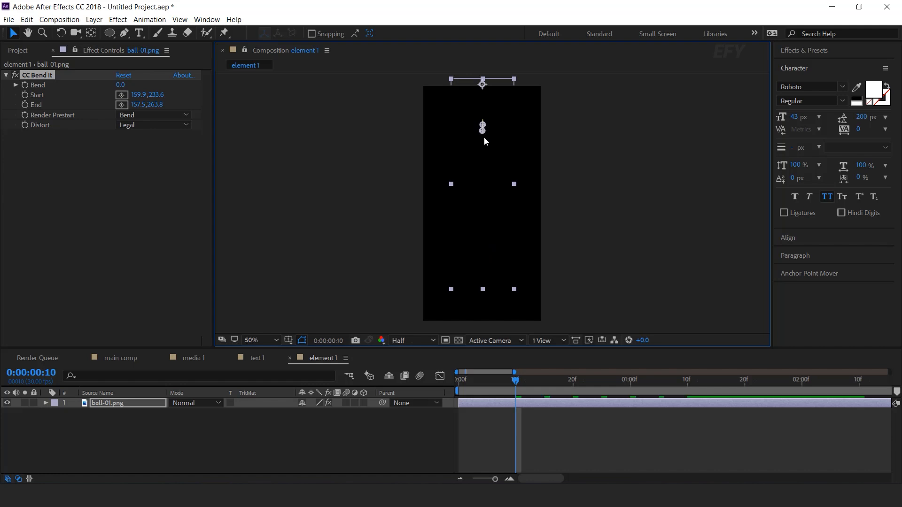
pyautogui.moveTo(485, 169); pyautogui.dragTo(484, 313)
pyautogui.moveTo(484, 125); pyautogui.dragTo(484, 85)
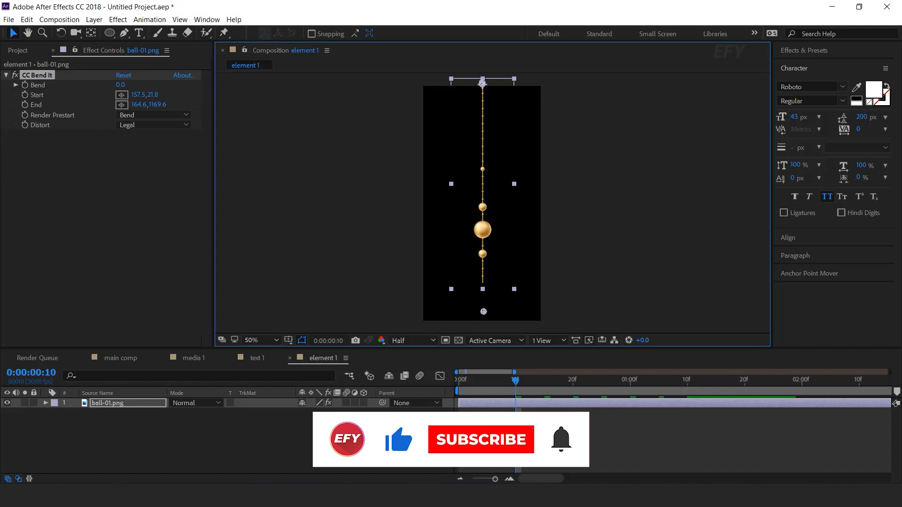
# - Keyframe the CC Bend It Bend at 12 at 0:00:00:10 and at -12 at 0:00:00:20
pyautogui.moveTo(460, 381); pyautogui.dragTo(516, 384)
pyautogui.click(493, 401)
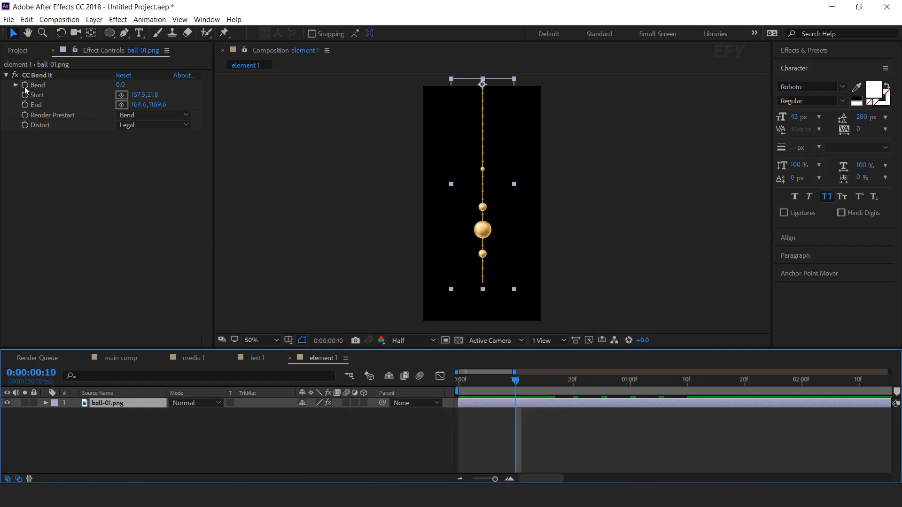
pyautogui.click(29, 76)
pyautogui.moveTo(120, 87); pyautogui.dragTo(131, 89)
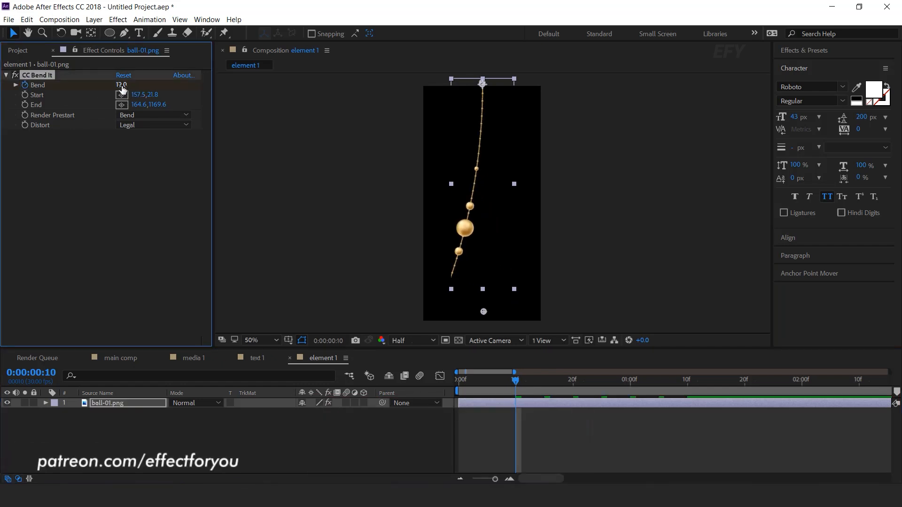
pyautogui.moveTo(514, 379); pyautogui.dragTo(573, 381)
pyautogui.click(122, 84)
pyautogui.write('-12')
pyautogui.press('Return')
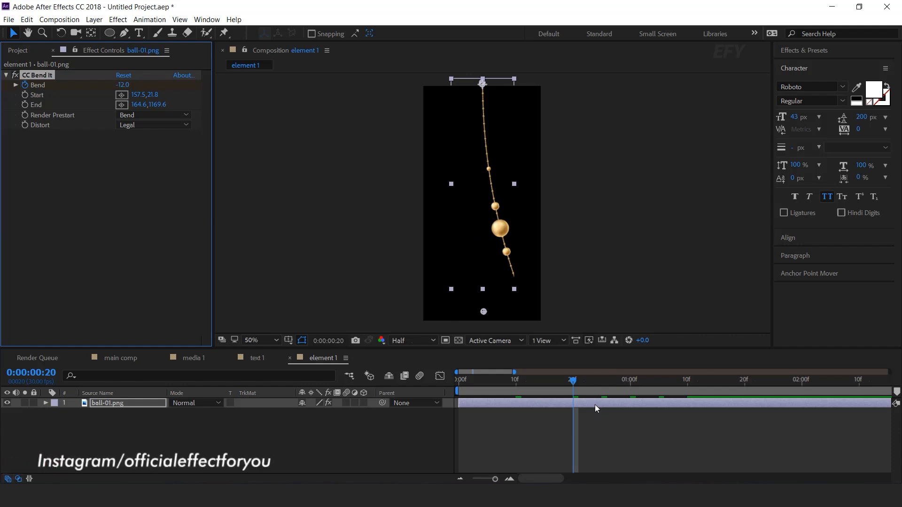
# - Shift both Bend keyframes earlier so the swing begins at the first frame, and preview it
pyautogui.click(595, 404)
pyautogui.press('u')
pyautogui.click(515, 423)
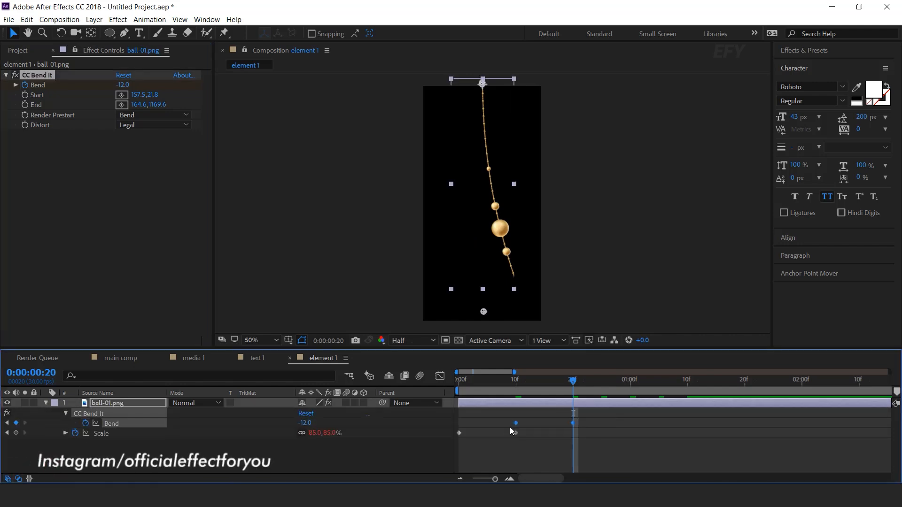
pyautogui.moveTo(516, 424); pyautogui.dragTo(460, 424)
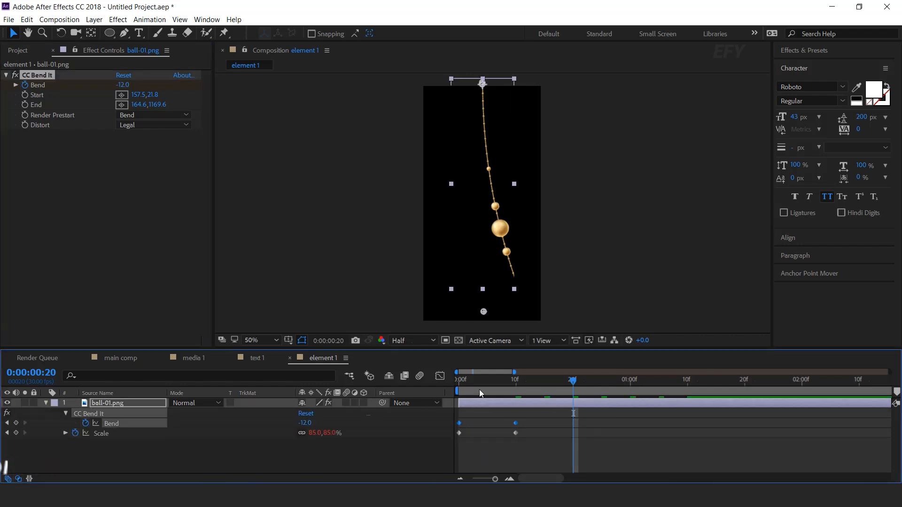
pyautogui.press('Home')
pyautogui.press('space')
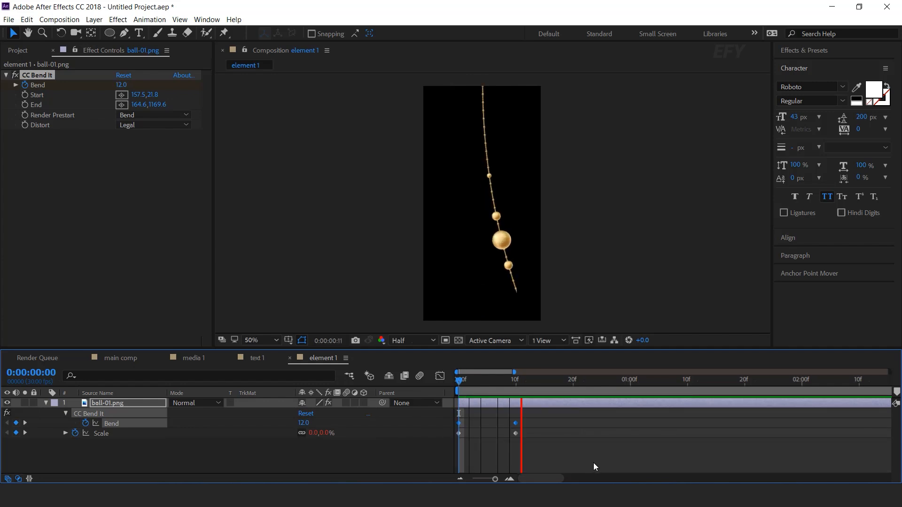
# - Slow the swing by moving the second Bend keyframe to about 0:00:01:01, previewing the timing along the way
pyautogui.moveTo(507, 383); pyautogui.dragTo(539, 383)
pyautogui.click(579, 448)
pyautogui.moveTo(515, 423); pyautogui.dragTo(601, 424)
pyautogui.press('Home')
pyautogui.click(610, 458)
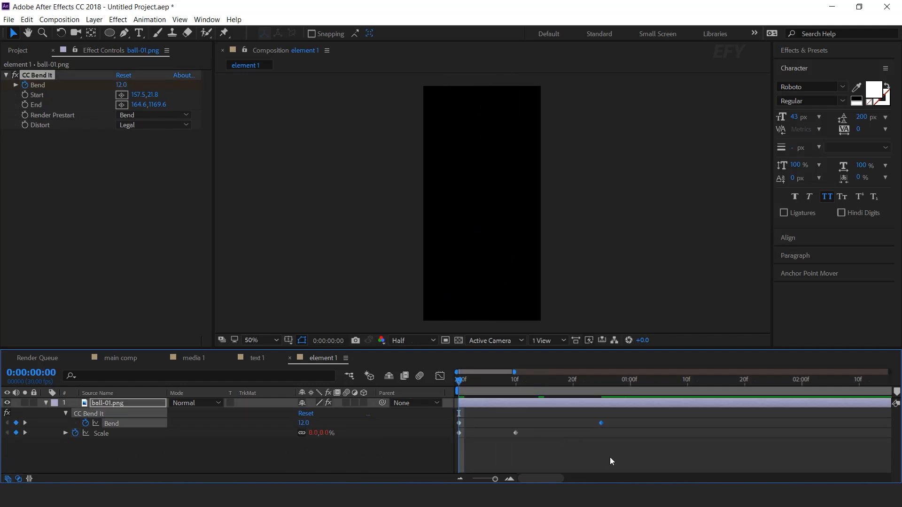
pyautogui.press('space')
pyautogui.click(596, 384)
pyautogui.moveTo(601, 423); pyautogui.dragTo(633, 424)
pyautogui.press('Home')
# - Add the expression loopOut("pingpong") to ball-01.png's CC Bend It Bend property and preview the looping swing
pyautogui.keyDown('alt'); pyautogui.click(85, 424); pyautogui.keyUp('alt')
pyautogui.write('loopOut')
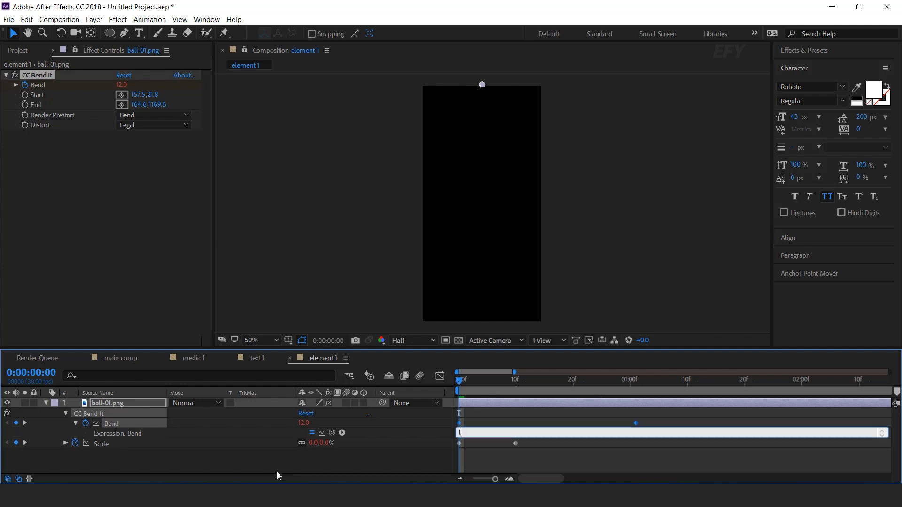
pyautogui.write('("pingpong')
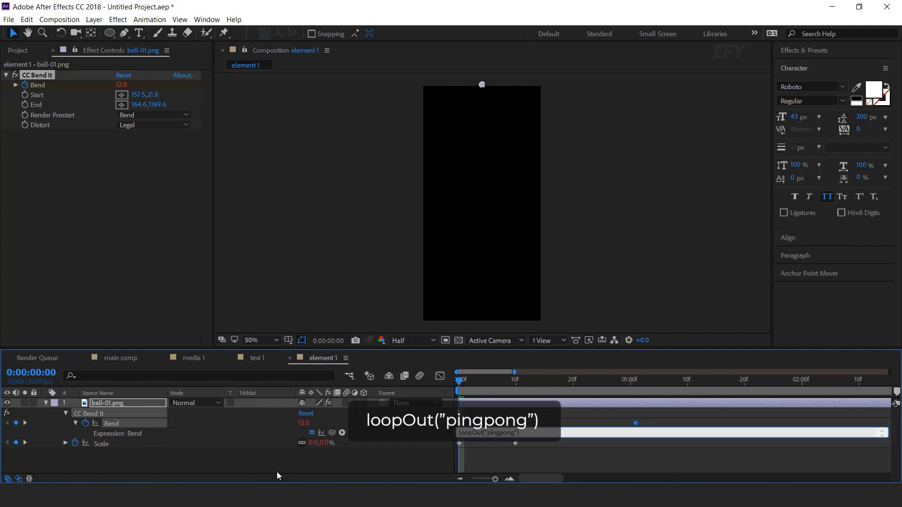
pyautogui.click(277, 472)
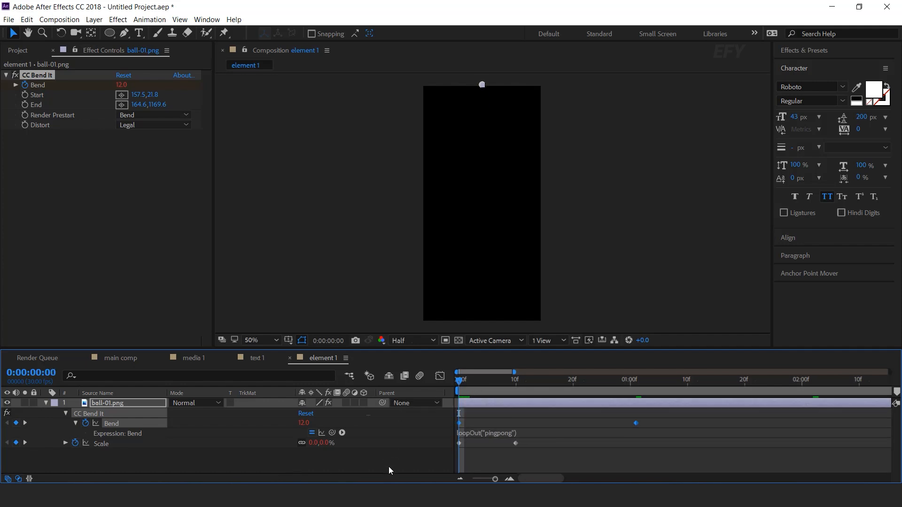
pyautogui.click(710, 460)
pyautogui.press('space')
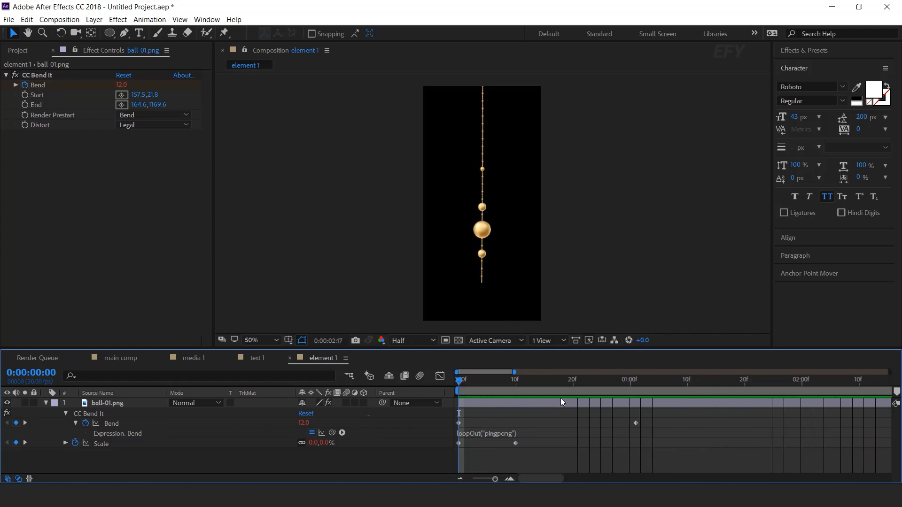
# - Apply Easy Ease to both Bend keyframes of ball-01.png and preview the smoothed swing from the first frame
pyautogui.moveTo(466, 377); pyautogui.dragTo(572, 381)
pyautogui.moveTo(674, 419); pyautogui.dragTo(462, 428)
pyautogui.rightClick(636, 423)
pyautogui.moveTo(662, 415)
pyautogui.click(489, 349)
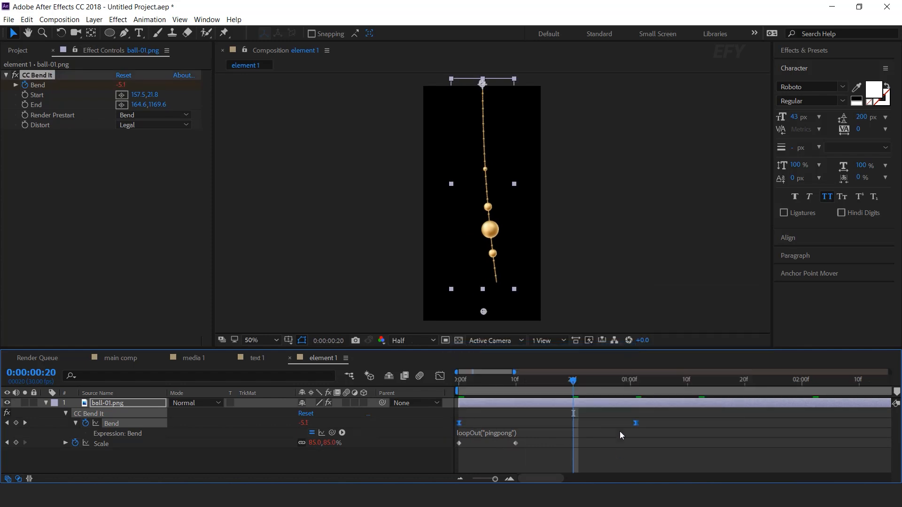
pyautogui.moveTo(447, 382); pyautogui.dragTo(445, 383)
pyautogui.press('space')
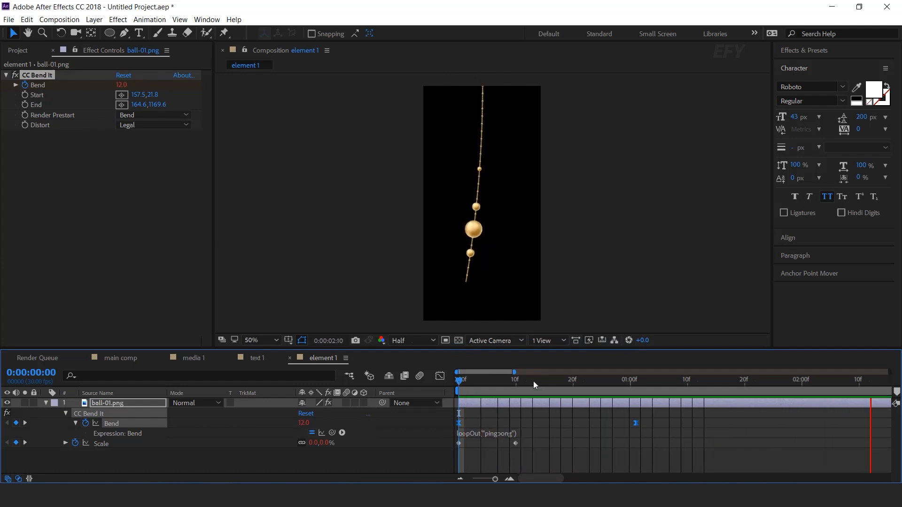
# - Reduce the swing by setting Bend to 10 at the first keyframe and -10 at the second, and preview it
pyautogui.moveTo(538, 382); pyautogui.dragTo(460, 391)
pyautogui.click(561, 454)
pyautogui.click(525, 405)
pyautogui.click(121, 85)
pyautogui.press('Return')
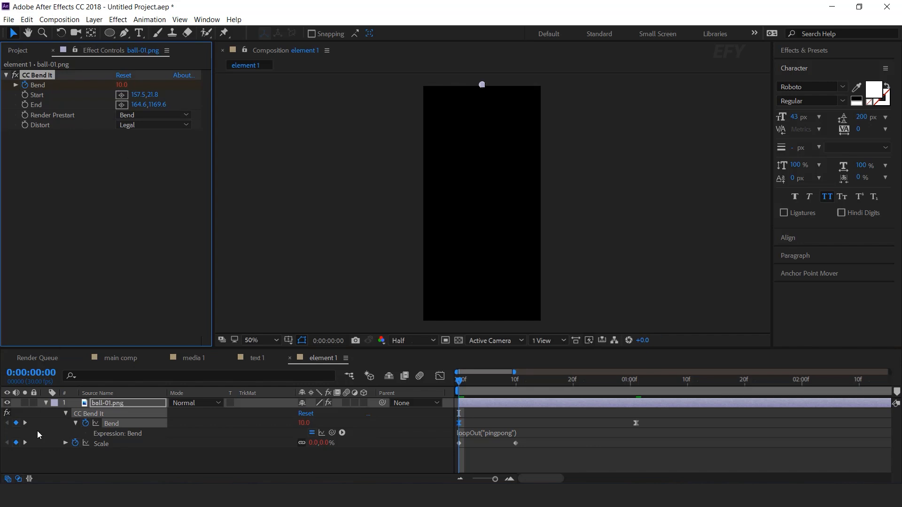
pyautogui.click(25, 423)
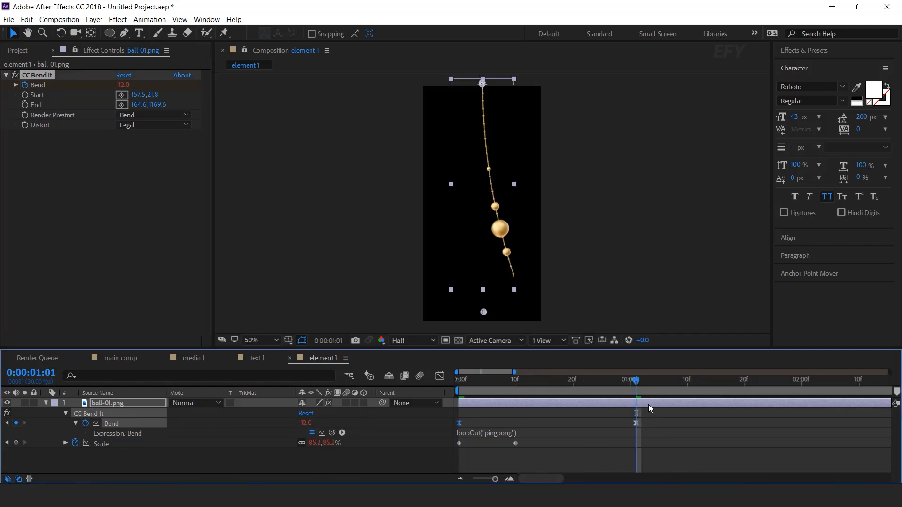
pyautogui.click(650, 403)
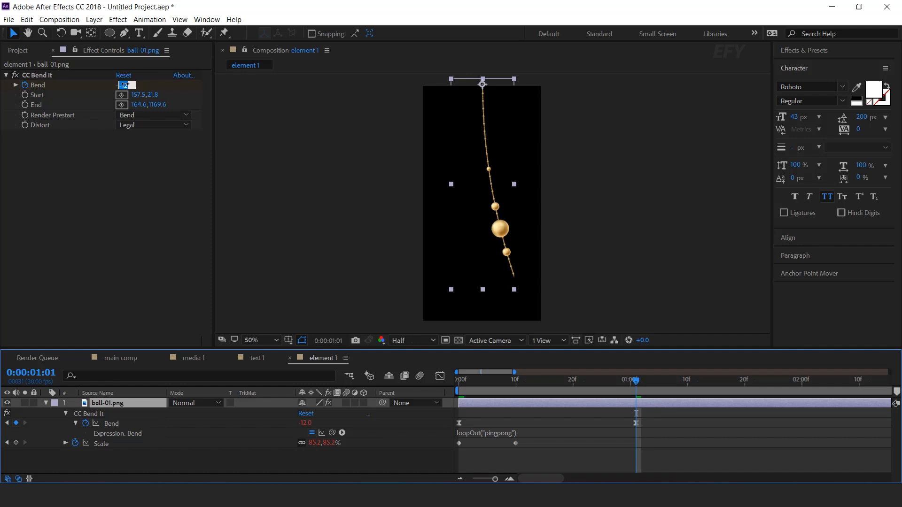
pyautogui.press('Return')
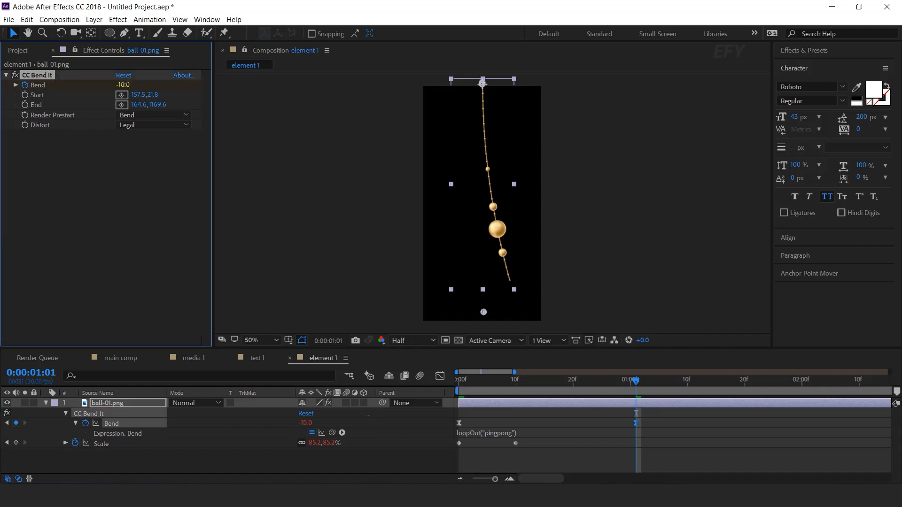
pyautogui.click(687, 458)
pyautogui.press('space')
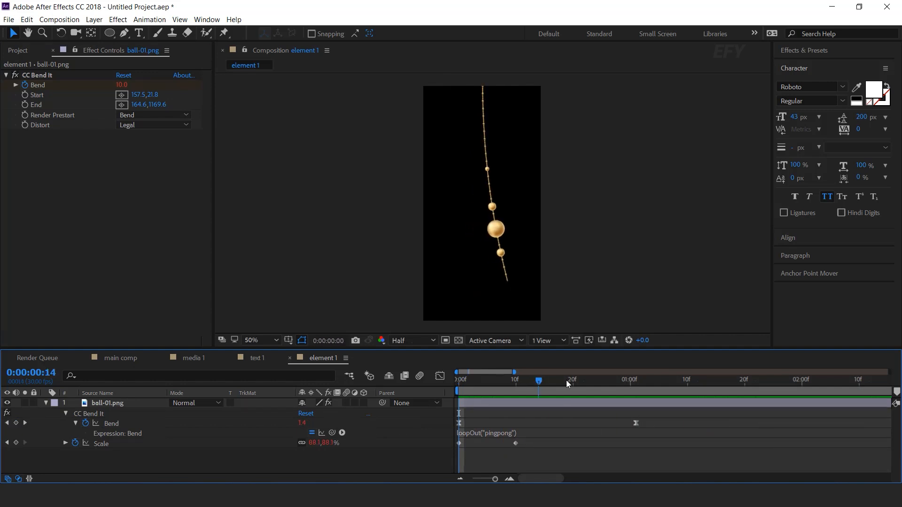
# - Add element 1 as the top layer of main comp and move its anchor point to the upper end of its string
pyautogui.click(49, 401)
pyautogui.click(45, 403)
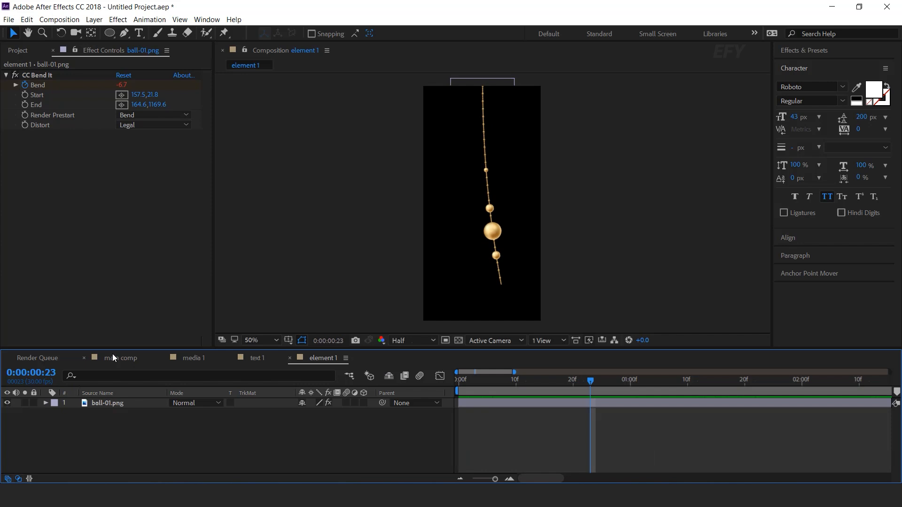
pyautogui.click(117, 358)
pyautogui.click(17, 50)
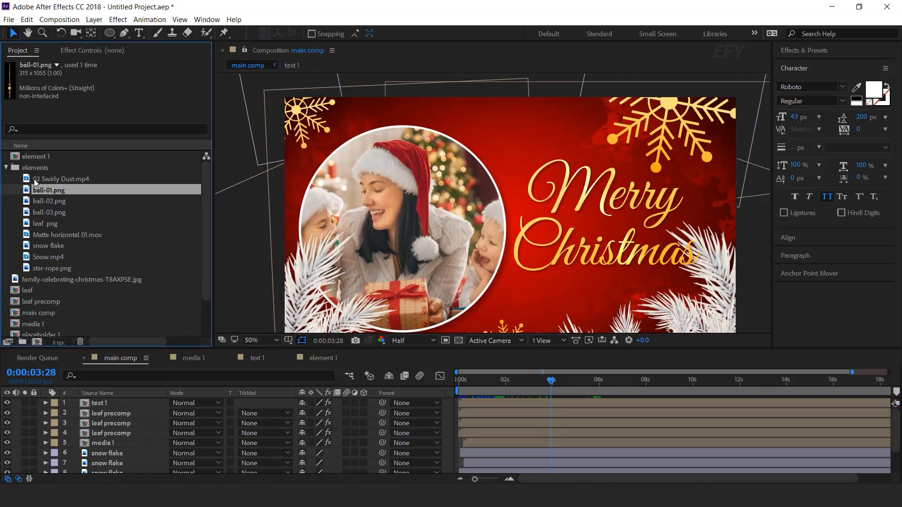
pyautogui.click(19, 158)
pyautogui.moveTo(14, 160); pyautogui.dragTo(137, 403)
pyautogui.press('y')
pyautogui.moveTo(511, 226); pyautogui.dragTo(507, 108)
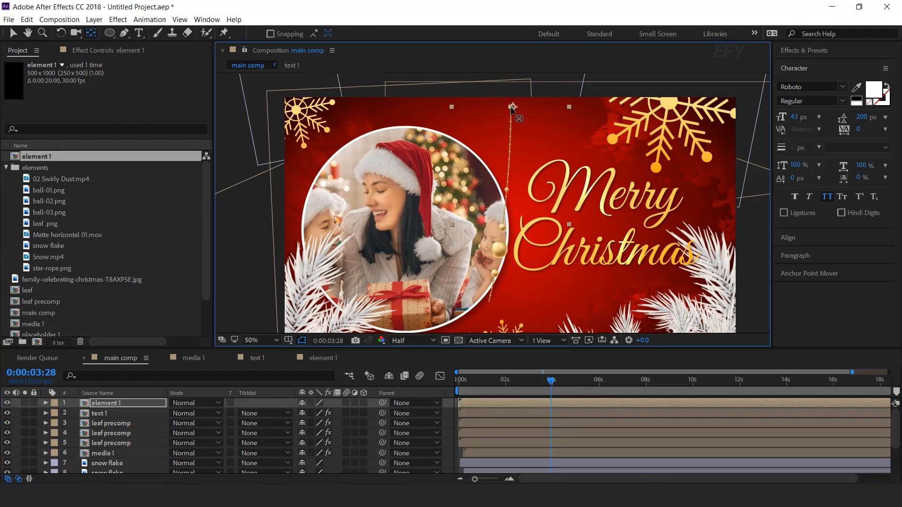
# - Raise element 1 so it hangs from the frame's upper edge beside the photo, start it about half a second later, and preview
pyautogui.click(12, 32)
pyautogui.moveTo(514, 182); pyautogui.dragTo(523, 119)
pyautogui.moveTo(486, 401); pyautogui.dragTo(497, 398)
pyautogui.press('Home')
pyautogui.press('space')
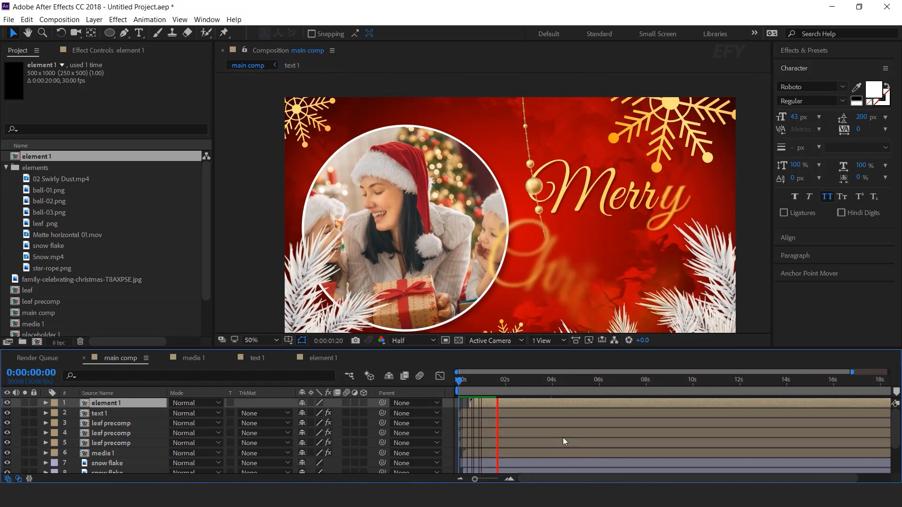
pyautogui.click(493, 380)
pyautogui.press('space')
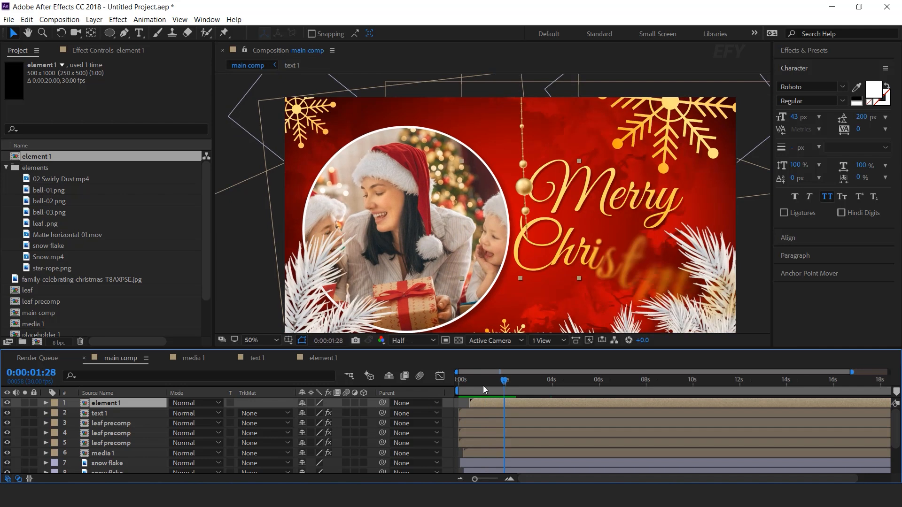
# - Duplicate element 1, scale the copy to 81% beneath the large snowflake, and start it slightly later than the first ornament
pyautogui.hotkey('ctrl', 'd')
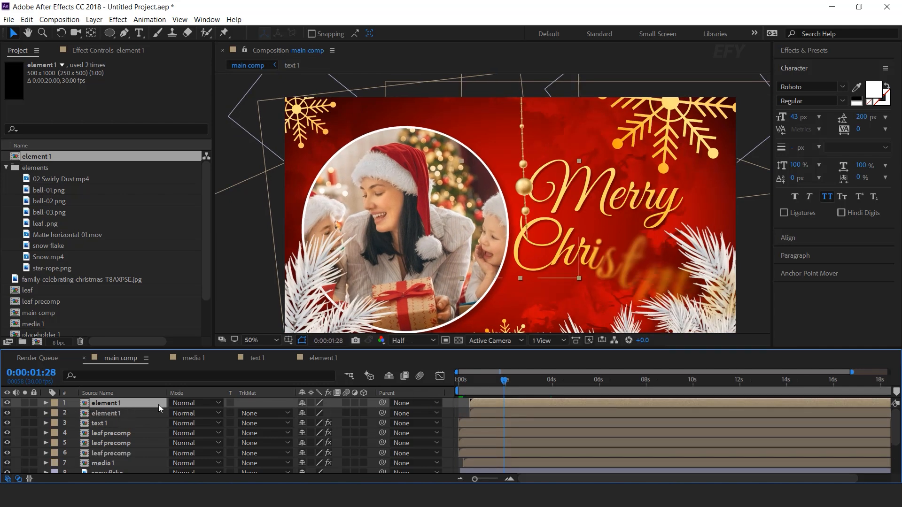
pyautogui.moveTo(526, 156); pyautogui.dragTo(679, 136)
pyautogui.press('s')
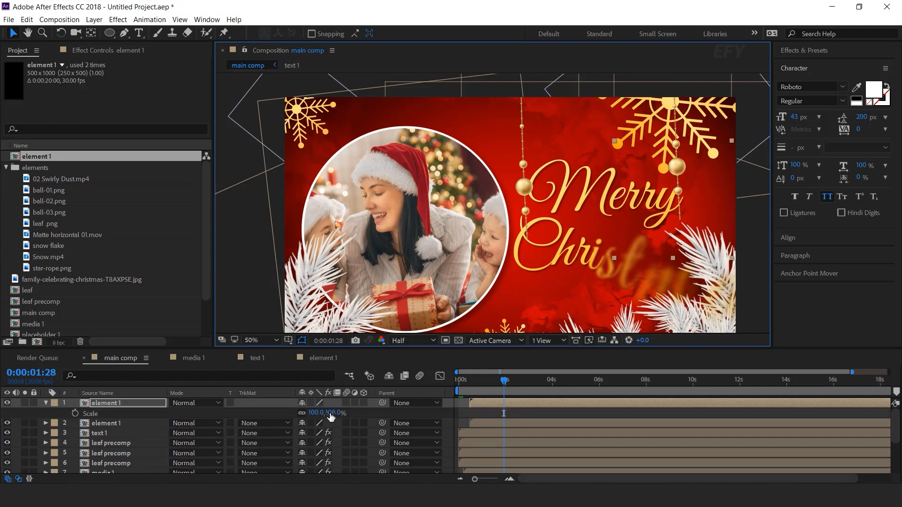
pyautogui.moveTo(331, 416); pyautogui.dragTo(321, 416)
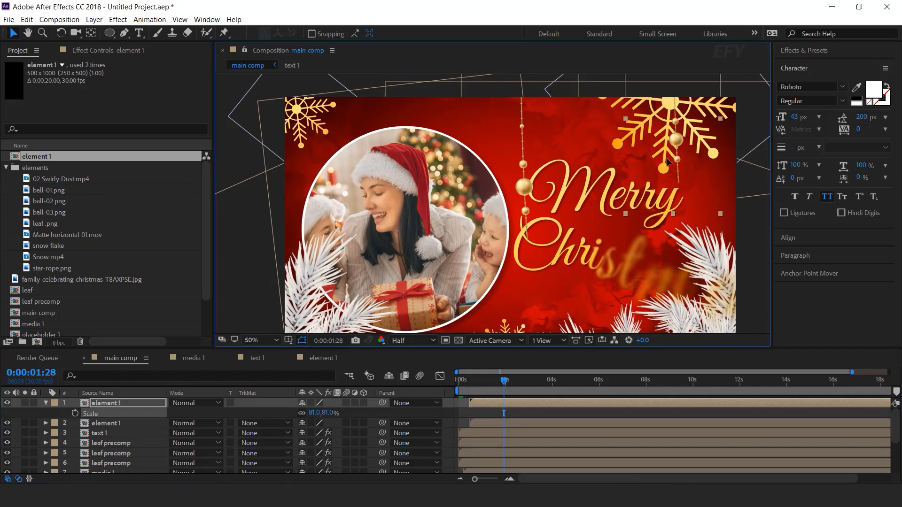
pyautogui.click(467, 380)
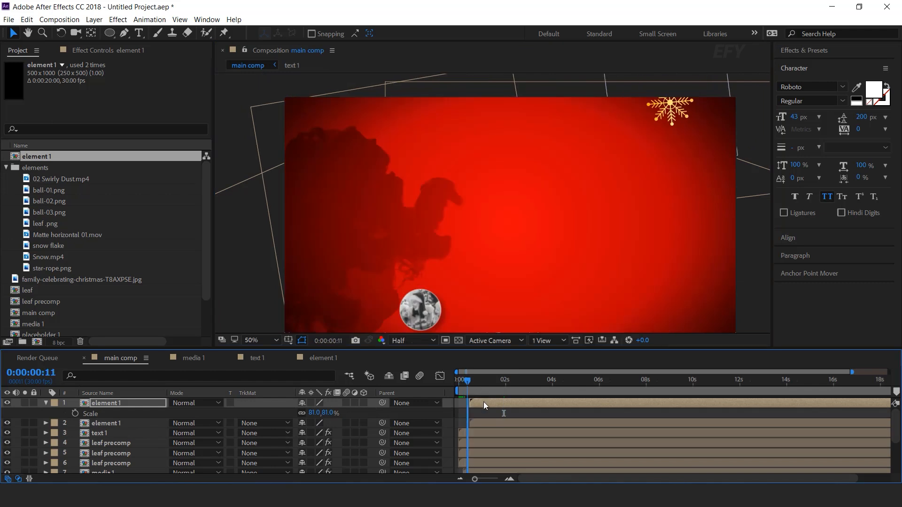
pyautogui.press('space')
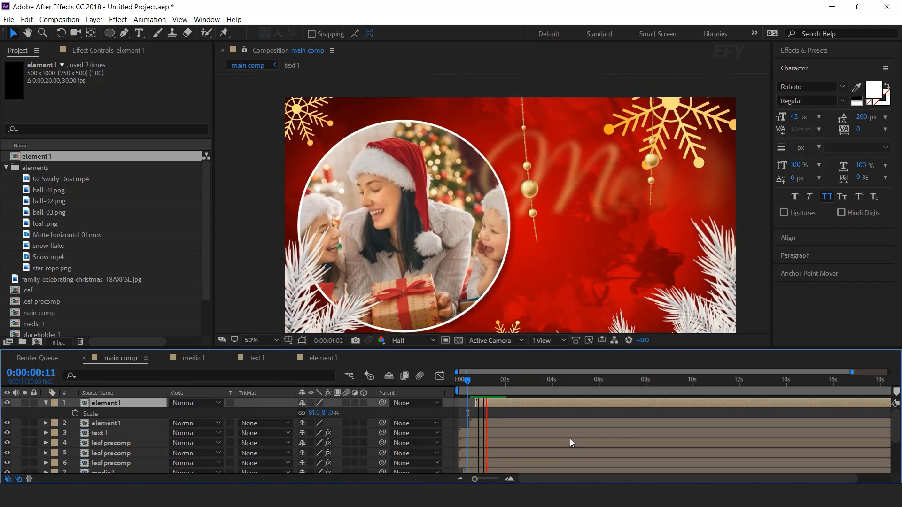
pyautogui.moveTo(489, 381); pyautogui.dragTo(531, 381)
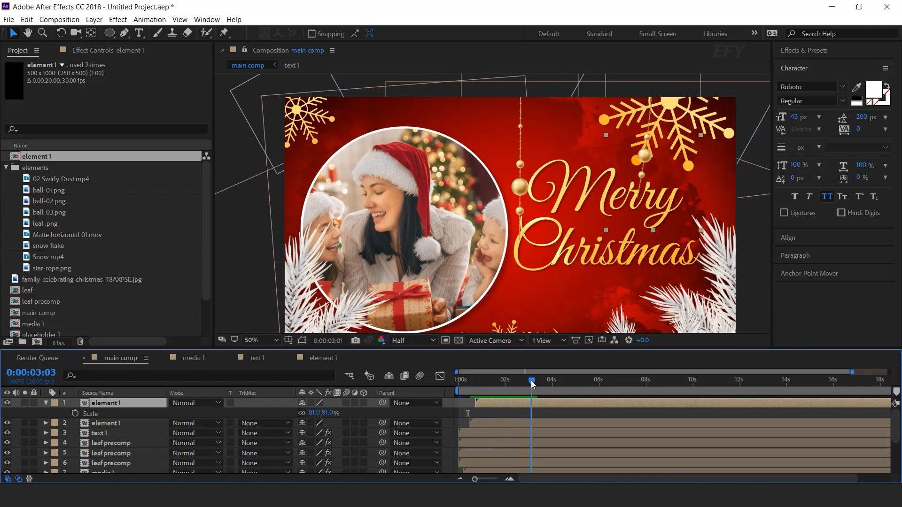
pyautogui.click(46, 403)
# - Duplicate the element 1 composition as element 2, swap it into a copy of the top layer, and place it between both ornaments
pyautogui.click(44, 156)
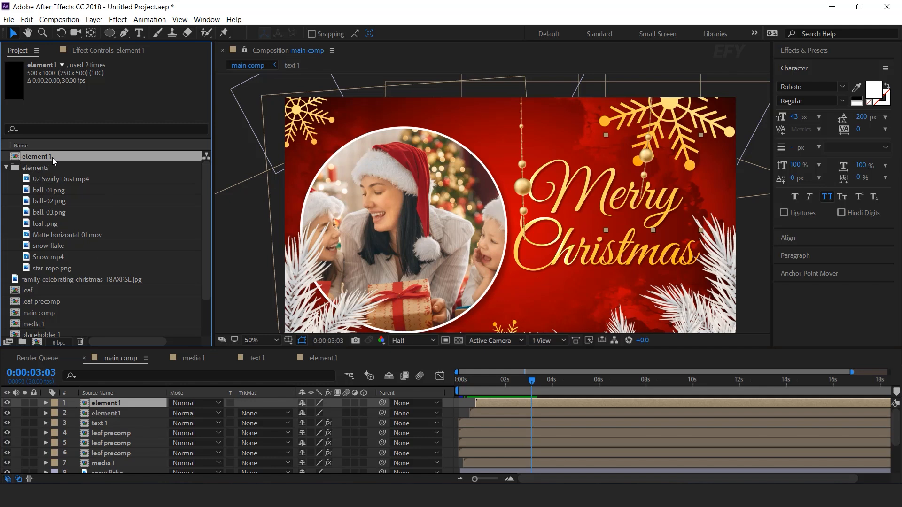
pyautogui.hotkey('ctrl', 'd')
pyautogui.click(119, 405)
pyautogui.hotkey('ctrl', 'd')
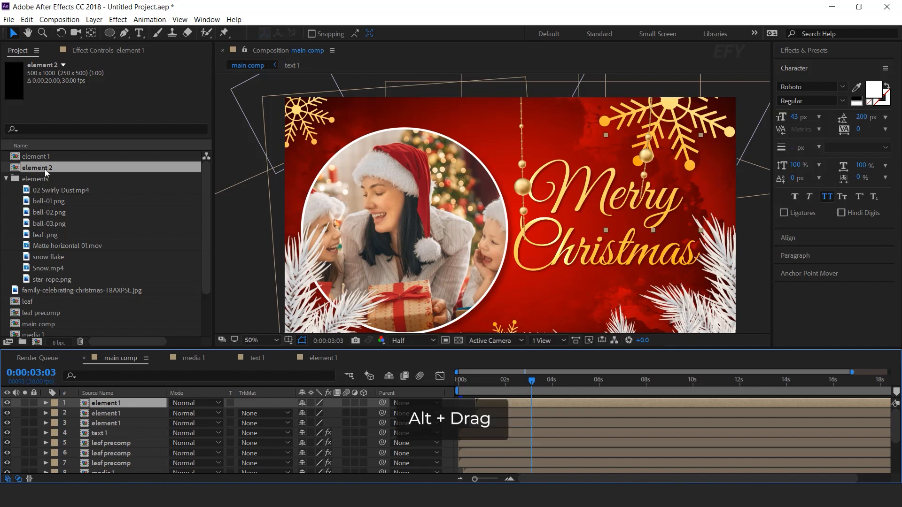
pyautogui.moveTo(37, 167); pyautogui.dragTo(117, 404)
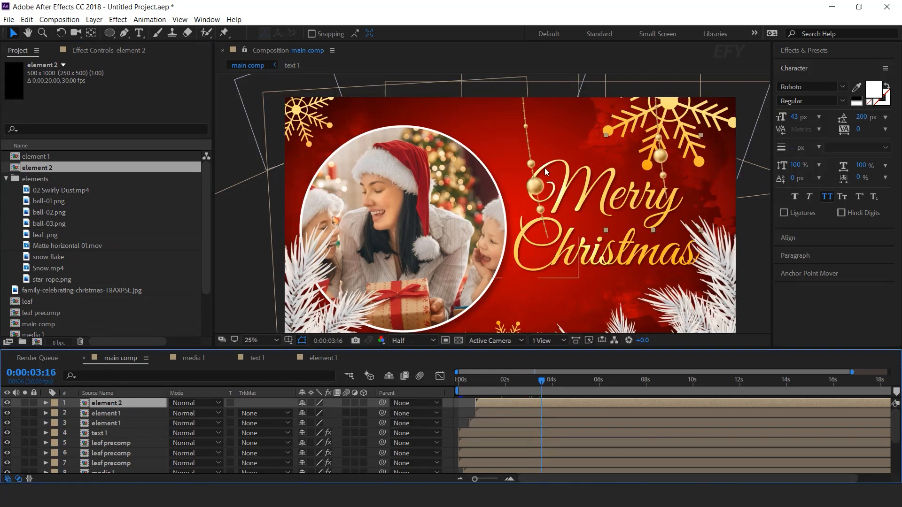
pyautogui.scroll(-2, 545, 168)
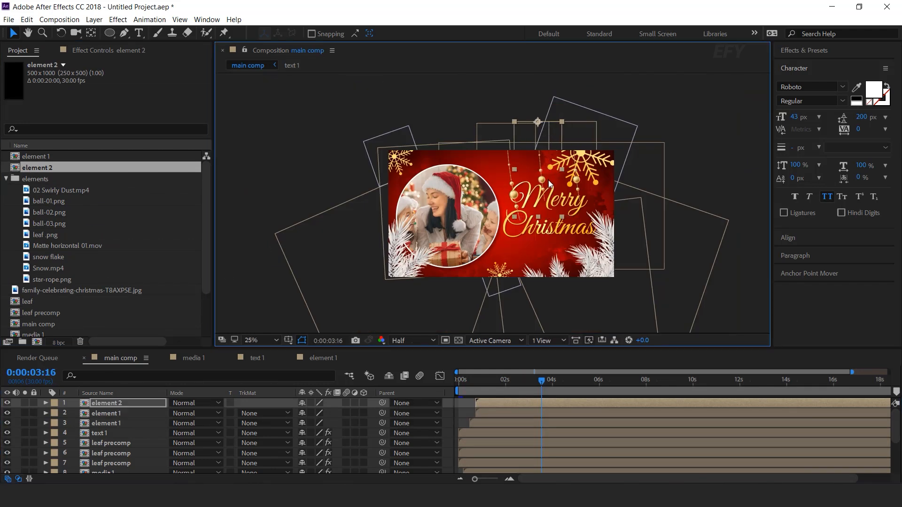
pyautogui.scroll(2, 549, 183)
# - Open the element 2 composition and replace its ball-01.png layer with ball-02.png, keeping the bend animation
pyautogui.doubleClick(508, 405)
pyautogui.click(162, 407)
pyautogui.click(52, 203)
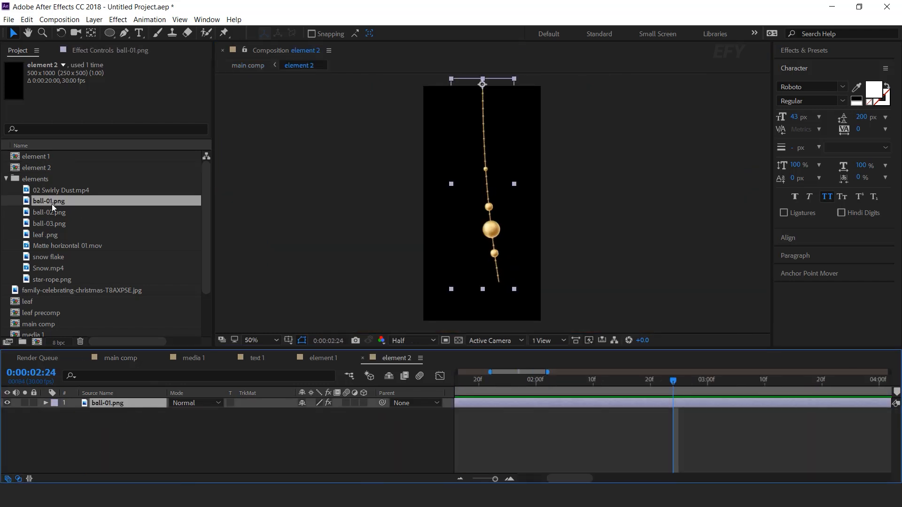
pyautogui.click(71, 212)
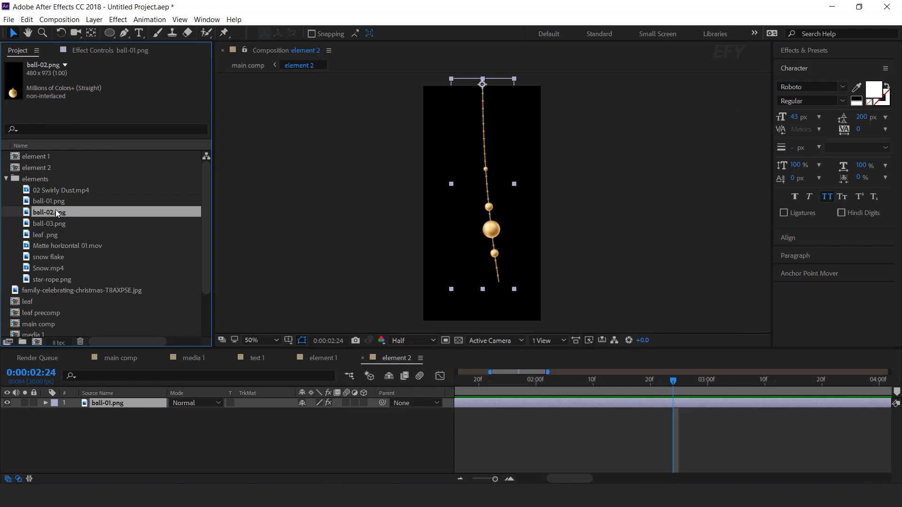
pyautogui.moveTo(151, 426); pyautogui.dragTo(165, 435)
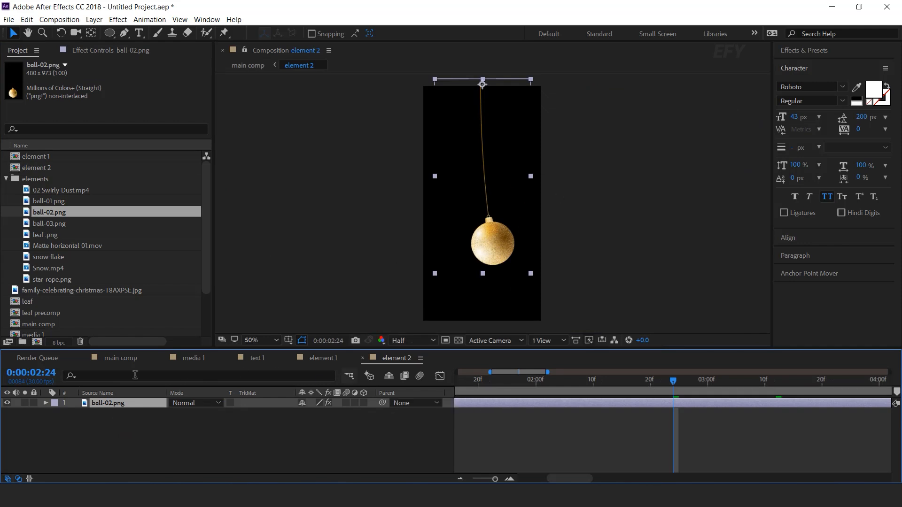
# - In main comp, start the element 2 layer slightly earlier and set its Scale to 60%
pyautogui.click(125, 359)
pyautogui.moveTo(548, 390); pyautogui.dragTo(528, 384)
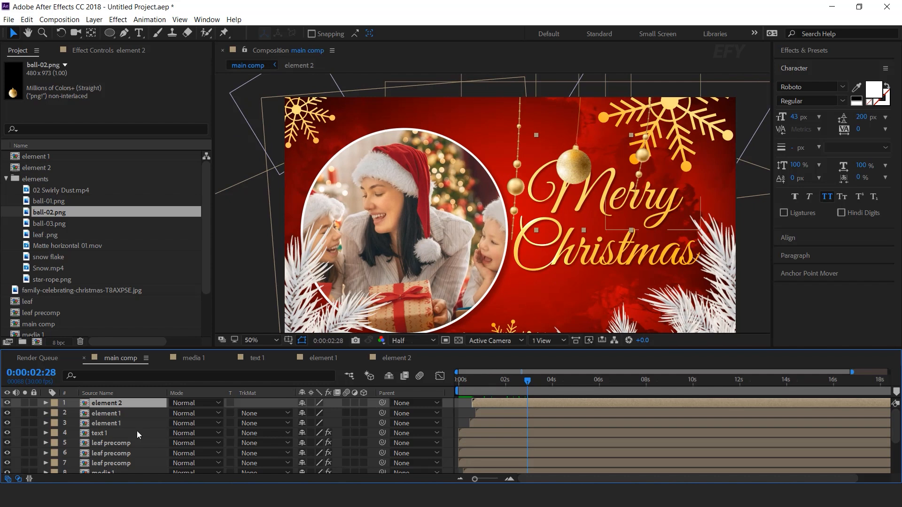
pyautogui.press('s')
pyautogui.moveTo(327, 413); pyautogui.dragTo(316, 414)
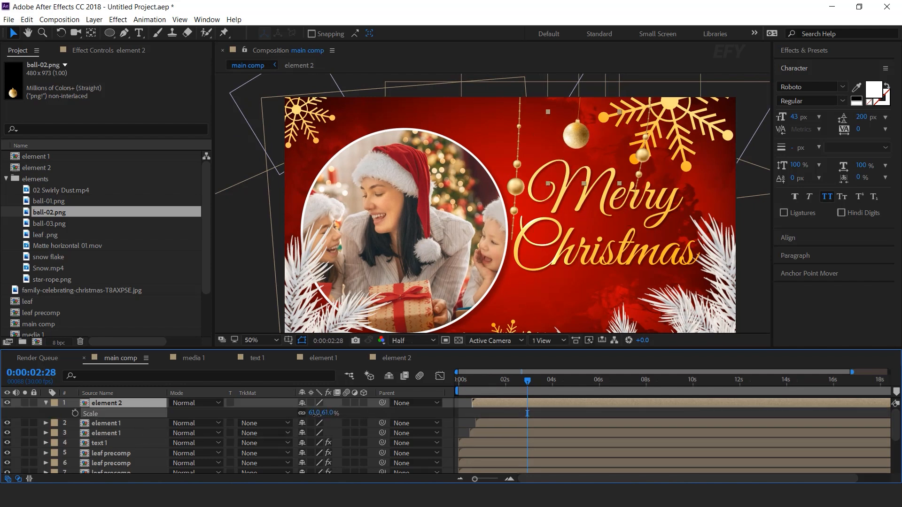
# - Move element 2 closer to the first ornament, hanging just above the M of Merry, and preview the scene from the start
pyautogui.moveTo(583, 124); pyautogui.dragTo(557, 145)
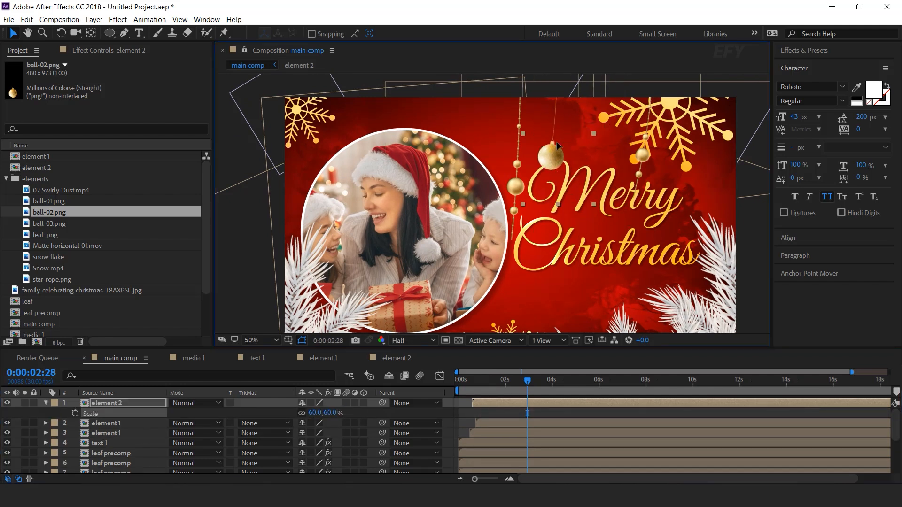
pyautogui.moveTo(470, 379); pyautogui.dragTo(458, 379)
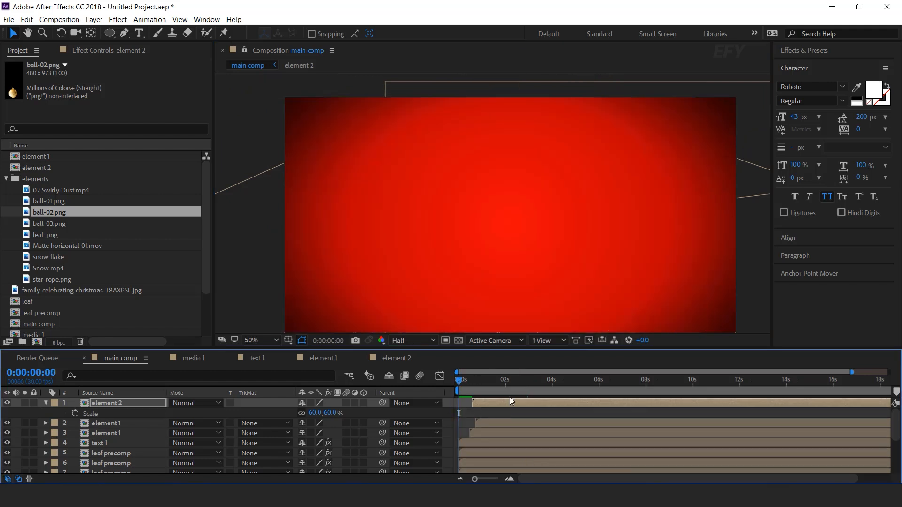
pyautogui.press('space')
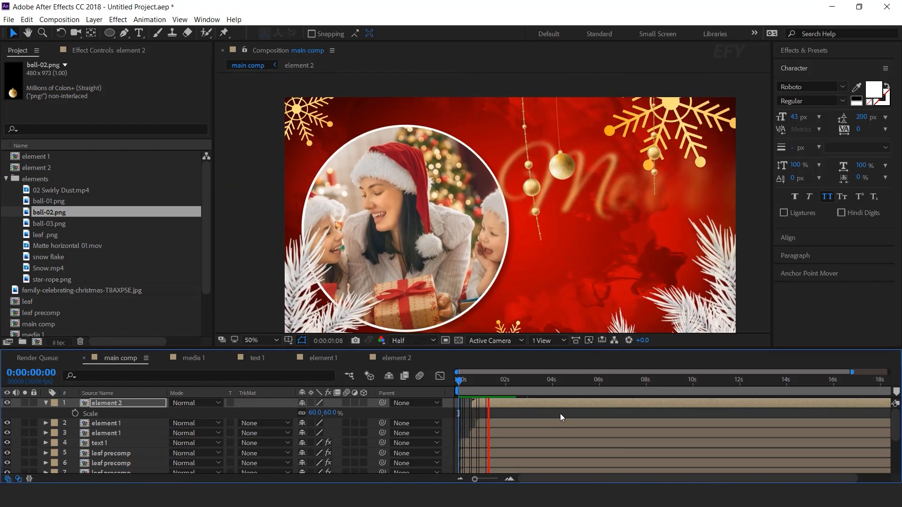
pyautogui.click(501, 380)
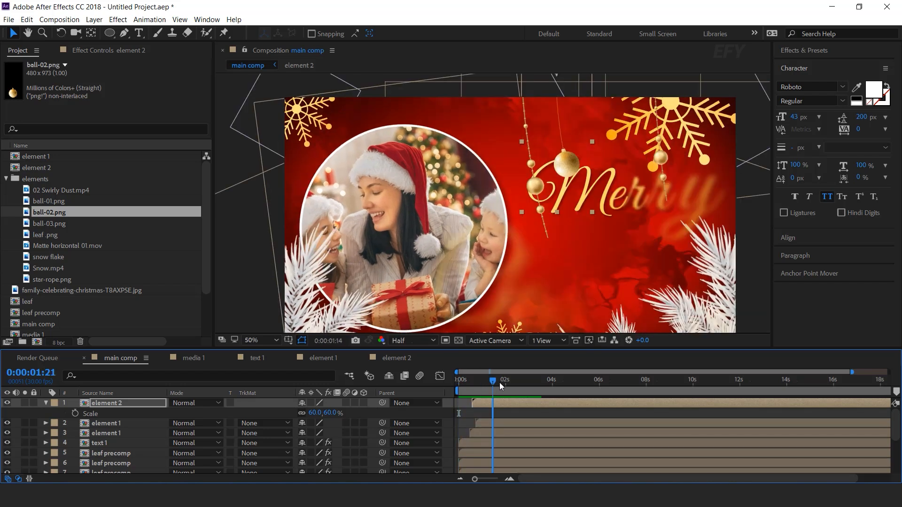
# - In the element 2 composition, set the first Bend keyframe to -8 and the second to 8, and preview main comp from the start
pyautogui.doubleClick(516, 404)
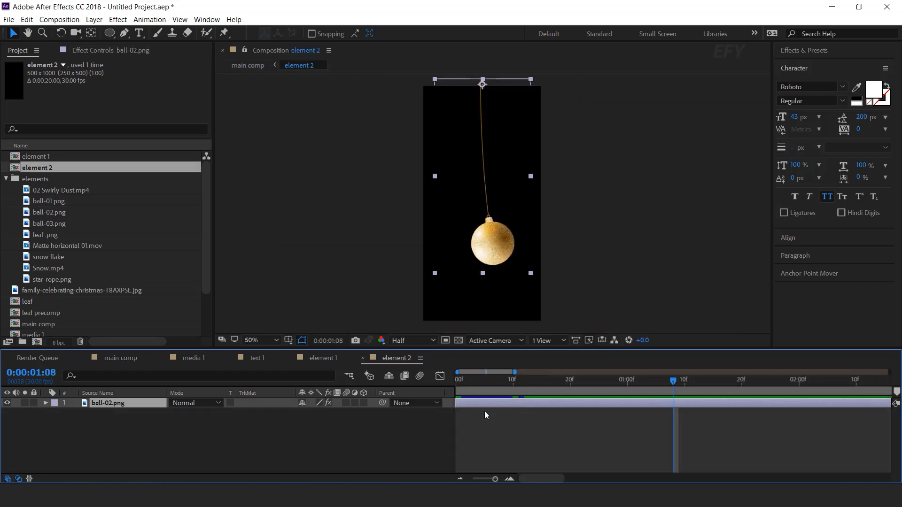
pyautogui.press('u')
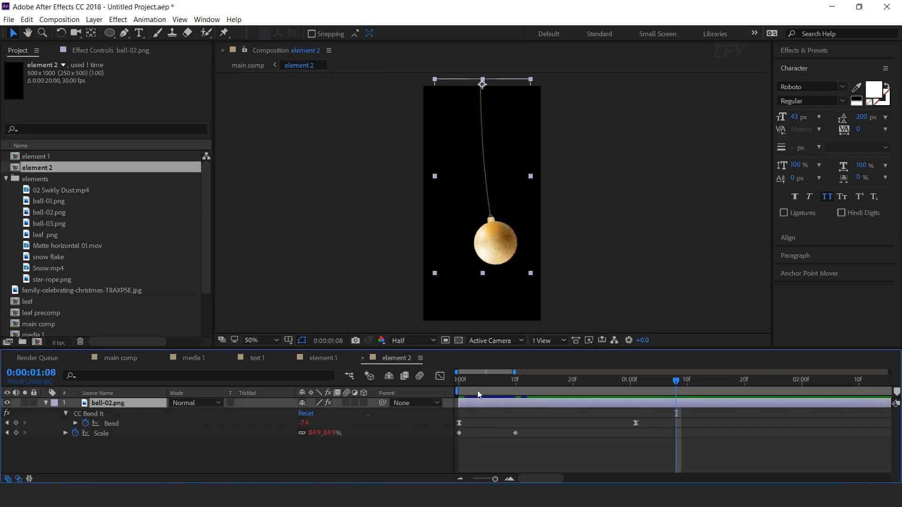
pyautogui.click(464, 384)
pyautogui.click(455, 387)
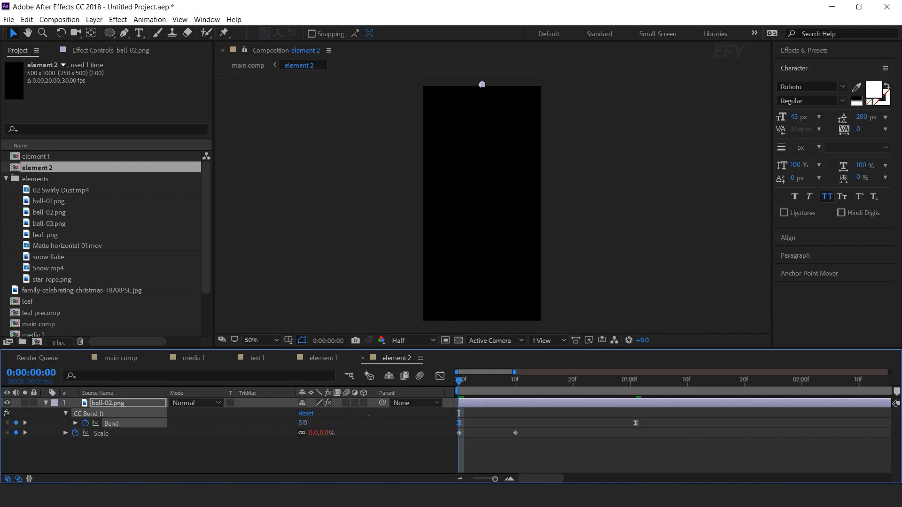
pyautogui.write('-8')
pyautogui.press('Return')
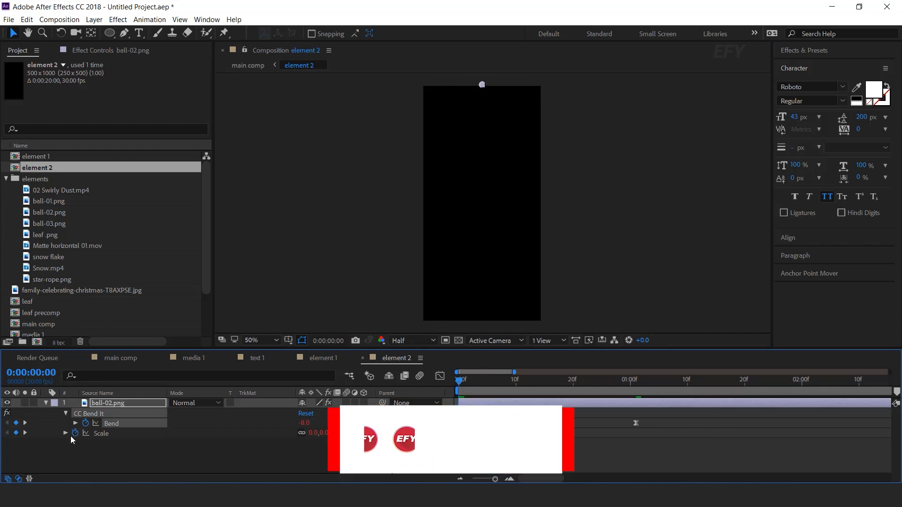
pyautogui.click(24, 424)
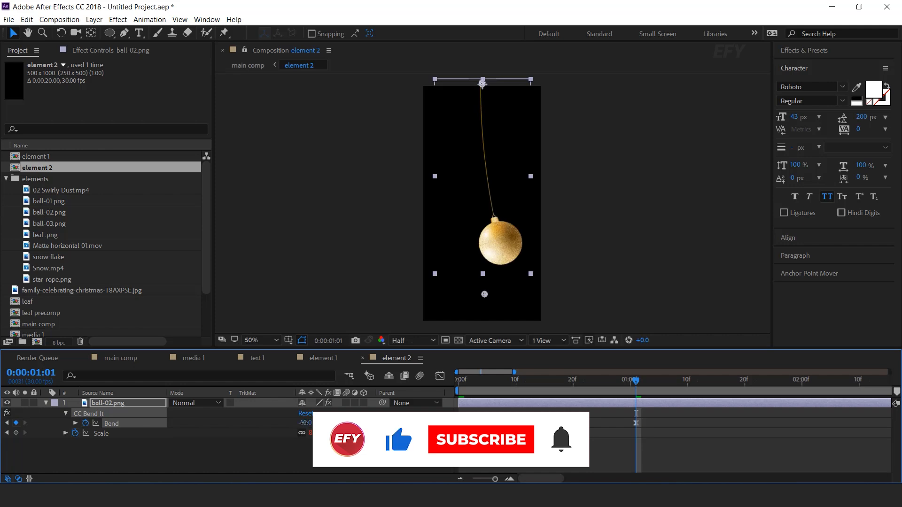
pyautogui.write('8')
pyautogui.press('Return')
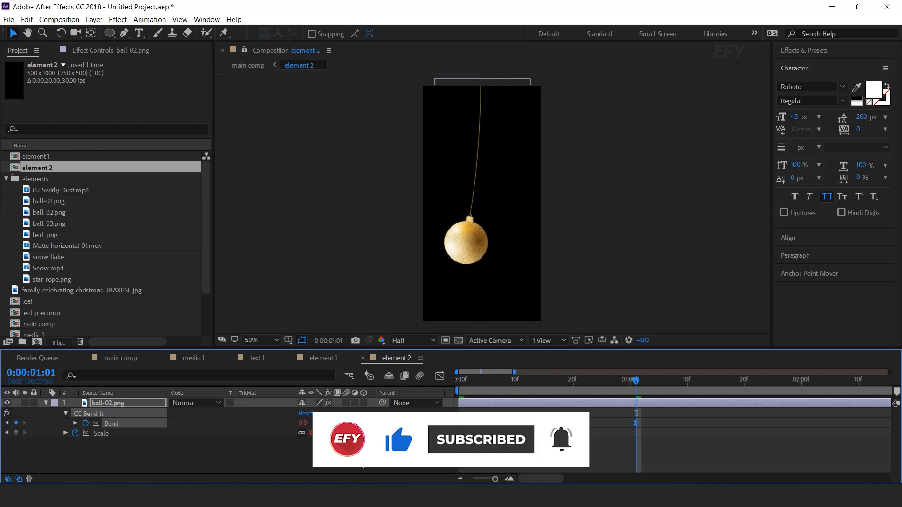
pyautogui.click(118, 359)
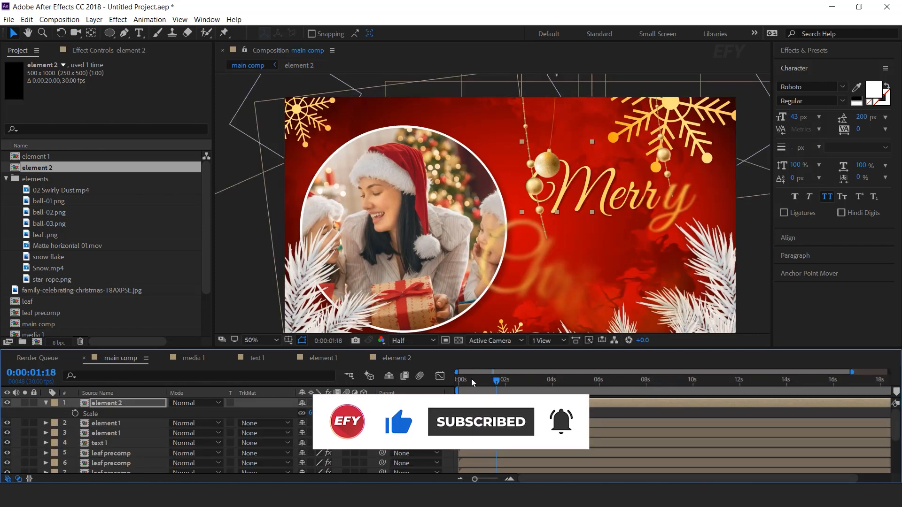
pyautogui.press('Home')
pyautogui.press('space')
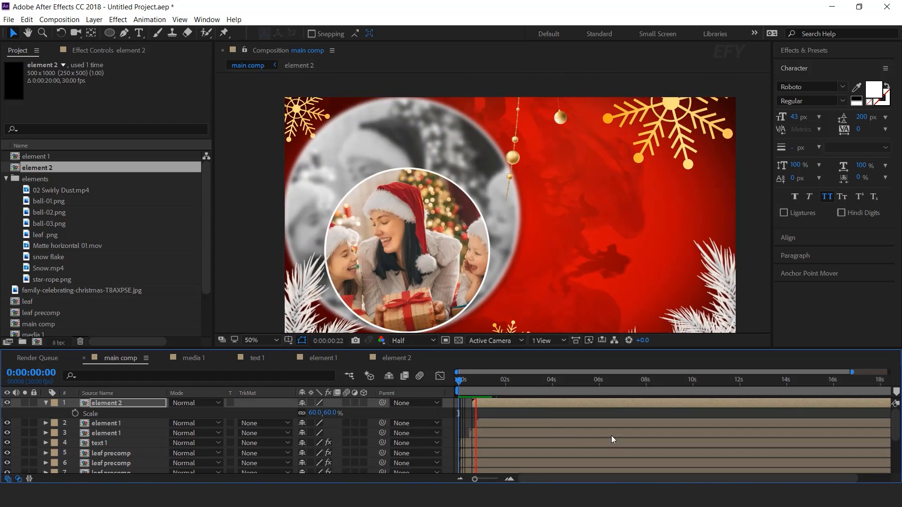
pyautogui.press('space')
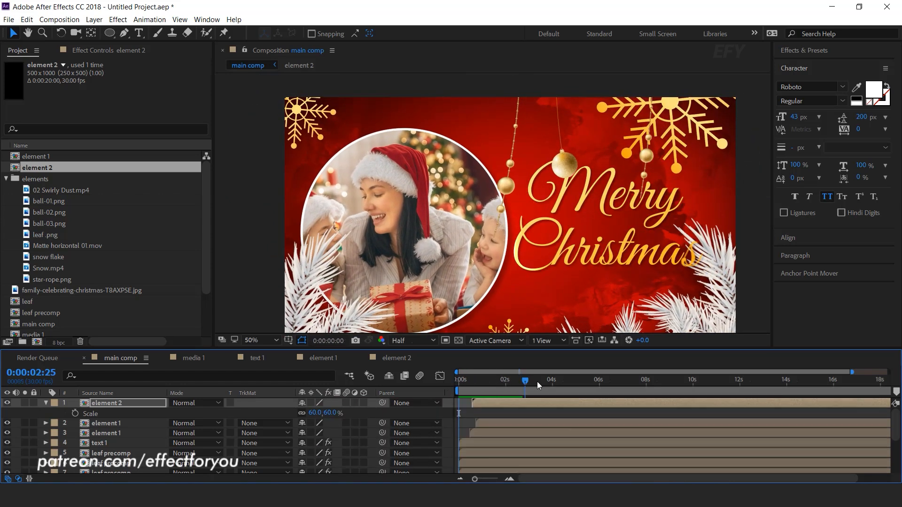
# - Duplicate the element 2 layer and its composition as element 3, and swap element 3 into the top layer of main comp
pyautogui.moveTo(541, 381); pyautogui.dragTo(548, 382)
pyautogui.press('s')
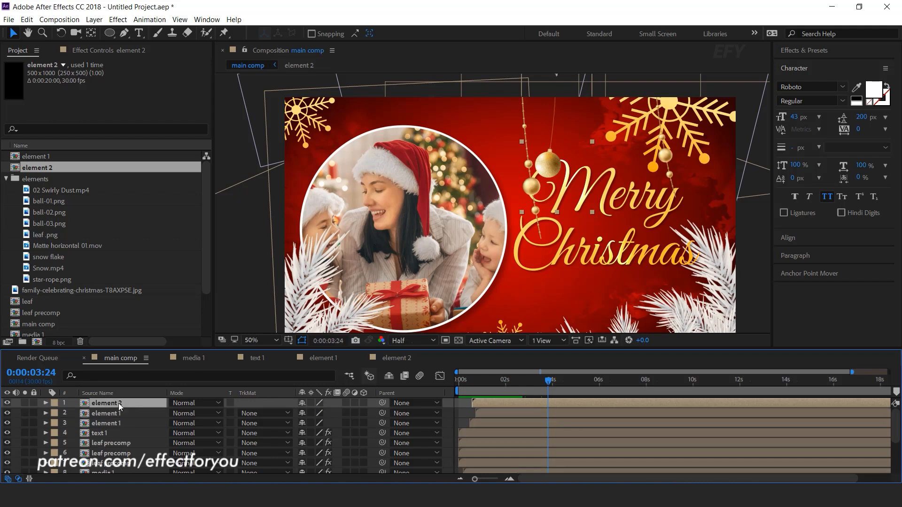
pyautogui.hotkey('ctrl', 'd')
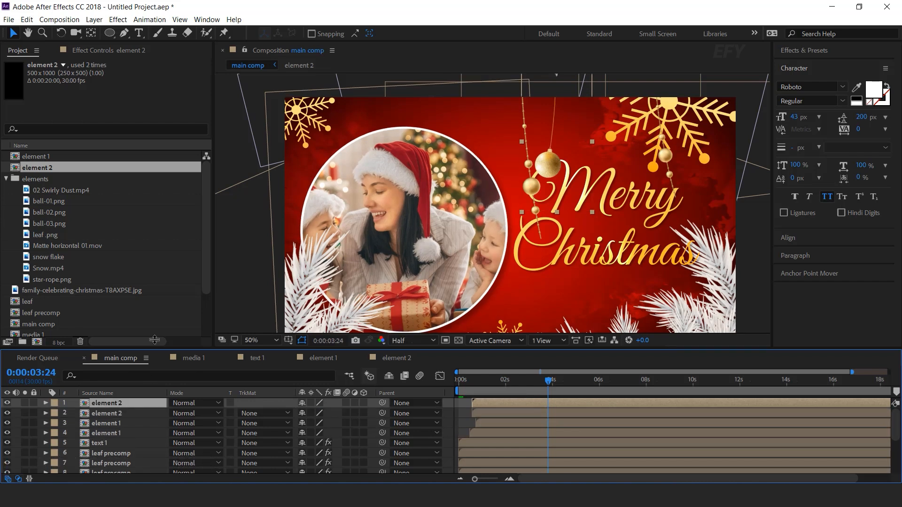
pyautogui.click(52, 171)
pyautogui.hotkey('ctrl', 'd')
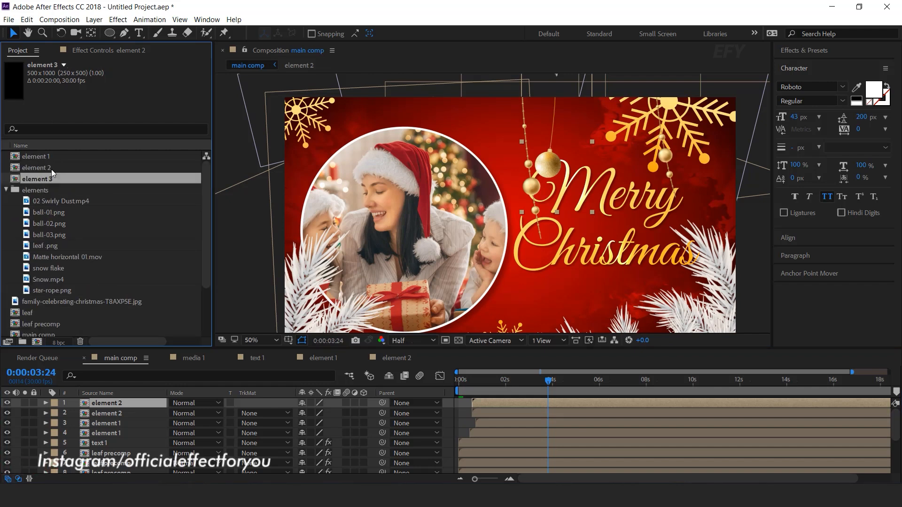
pyautogui.moveTo(115, 396); pyautogui.dragTo(120, 404)
# - Open the element 3 composition, replace its ball-02.png layer with ball-03.png while keeping the bend animation, and return to main comp
pyautogui.doubleClick(121, 405)
pyautogui.click(123, 405)
pyautogui.moveTo(61, 233); pyautogui.dragTo(179, 460)
pyautogui.press('u')
pyautogui.press('Home')
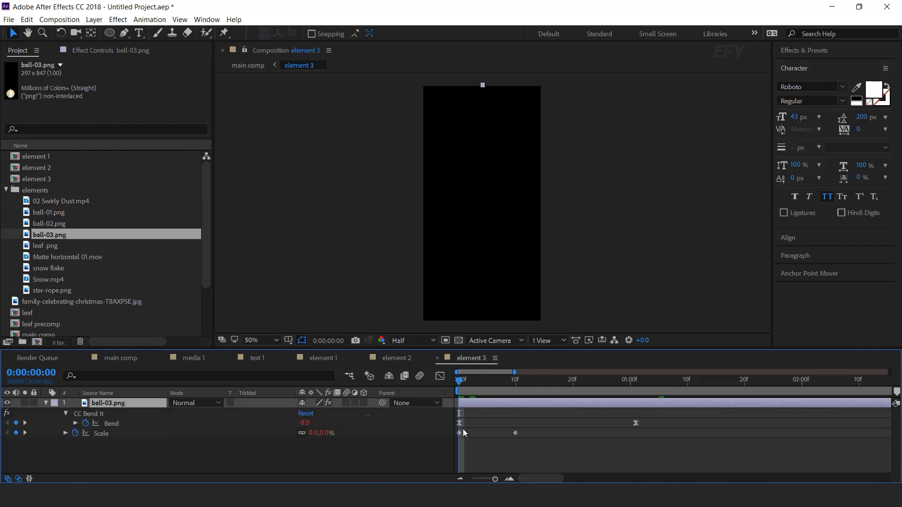
pyautogui.press('Return')
pyautogui.press('space')
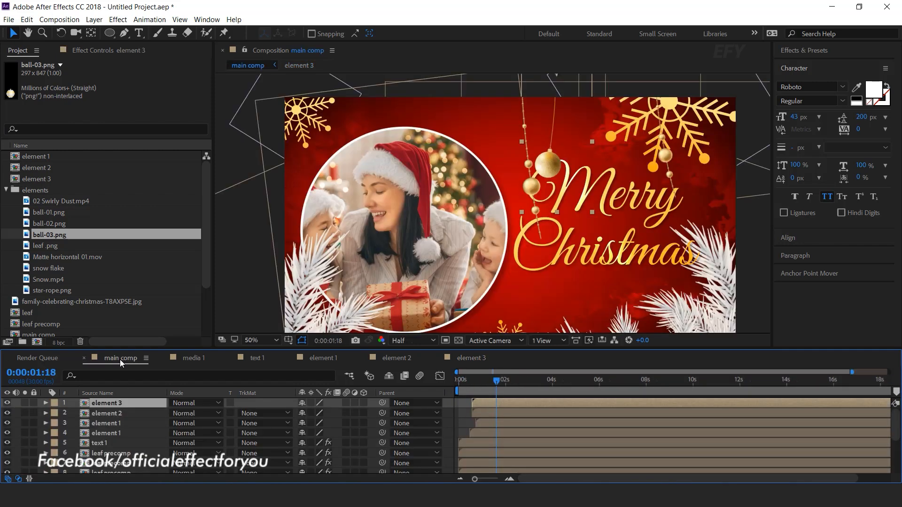
# - Move element 3 just to the right of the gold ball, start its layer slightly earlier, and preview the scene from the start
pyautogui.moveTo(558, 199); pyautogui.dragTo(594, 202)
pyautogui.click(471, 381)
pyautogui.press('space')
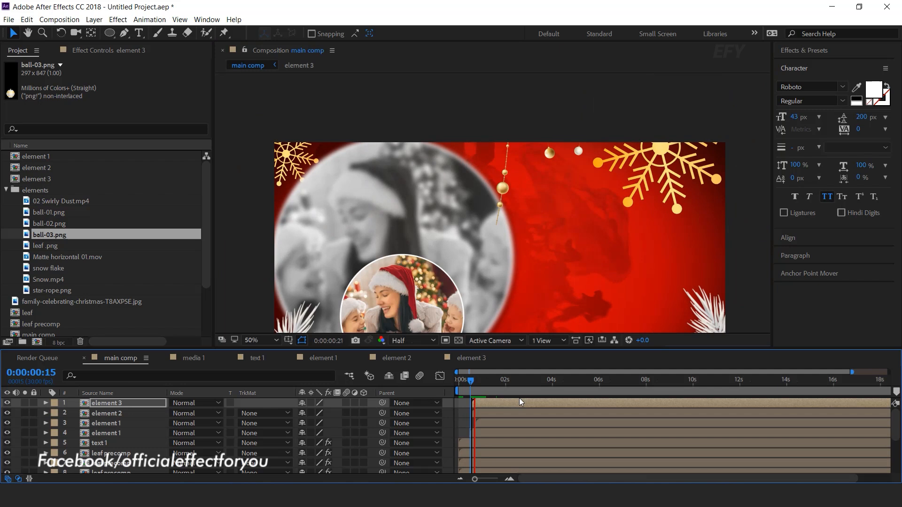
pyautogui.press('space')
pyautogui.moveTo(519, 407); pyautogui.dragTo(510, 407)
pyautogui.press('Home')
pyautogui.press('space')
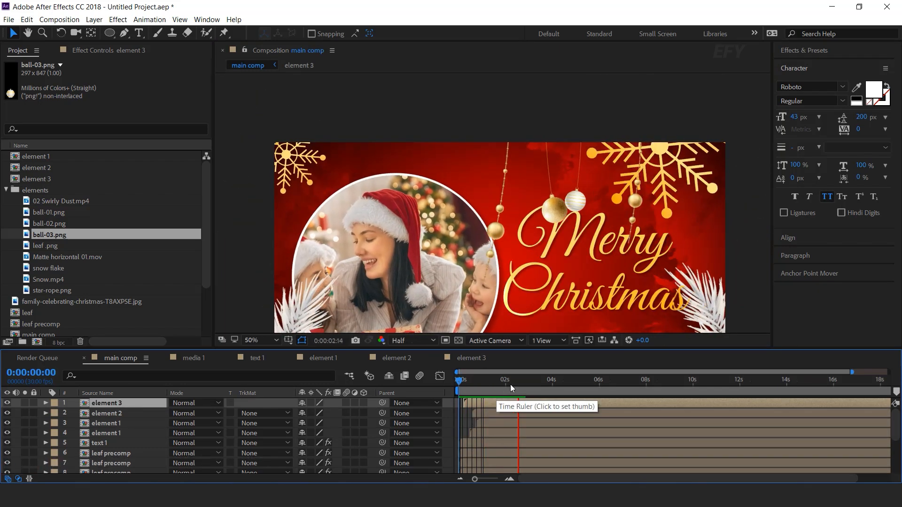
# - Duplicate the element 3 layer and its composition as element 4, and swap element 4 into the top layer of main comp
pyautogui.hotkey('ctrl', 'd')
pyautogui.click(60, 178)
pyautogui.hotkey('ctrl', 'd')
pyautogui.moveTo(55, 190); pyautogui.dragTo(131, 409)
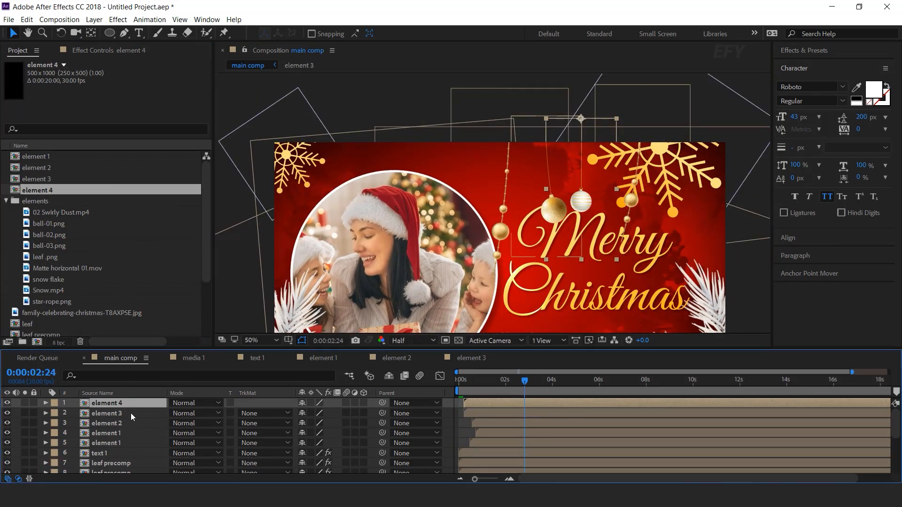
# - Open the element 4 composition, replace its ball-03.png layer with star-rope.png, and return to main comp
pyautogui.doubleClick(127, 404)
pyautogui.moveTo(58, 303); pyautogui.dragTo(198, 408)
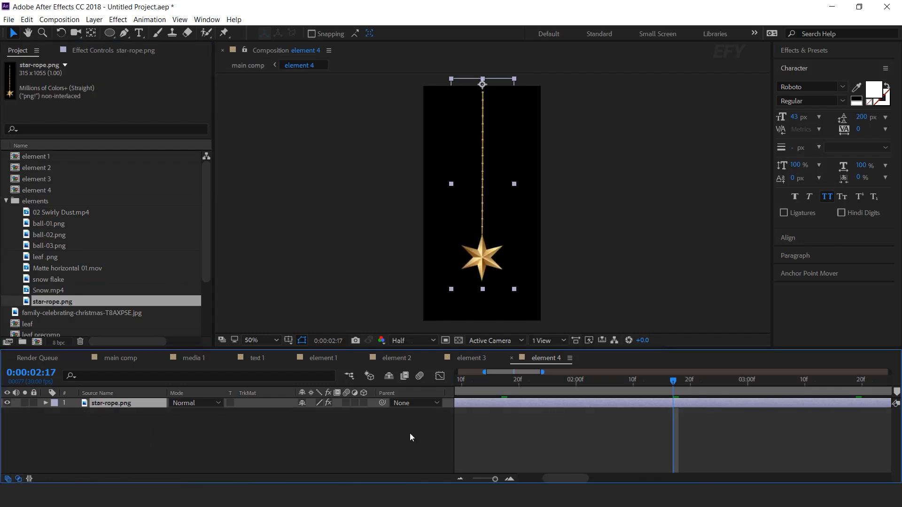
pyautogui.click(110, 359)
# - Start the element 4 layer slightly later, hang its star just to the right of the white ball, and preview the scene
pyautogui.press('Home')
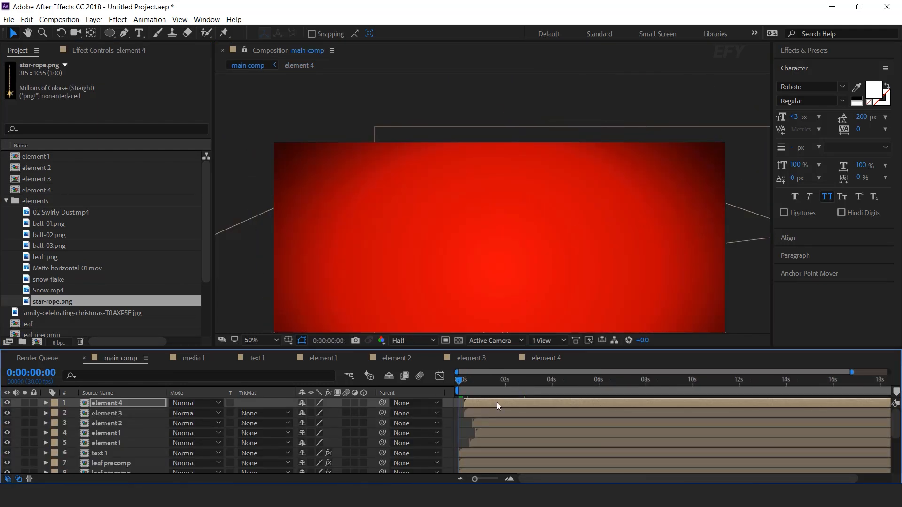
pyautogui.press('space')
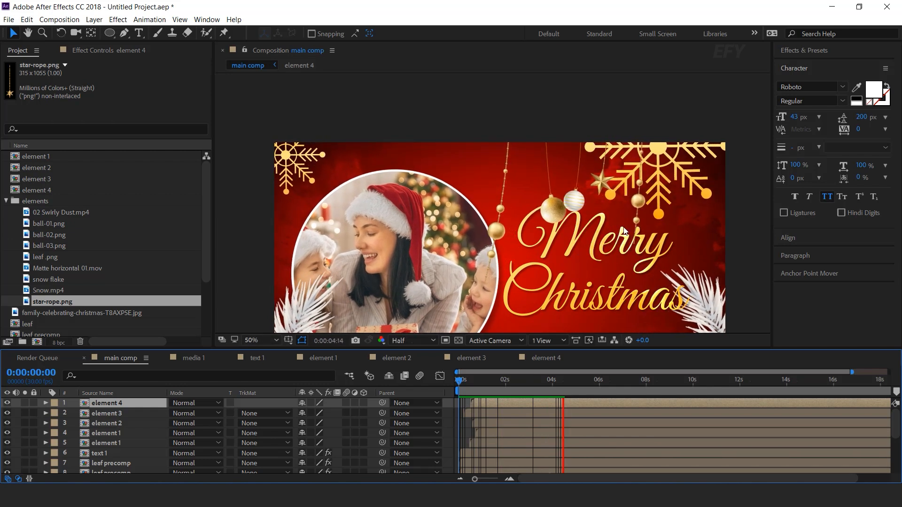
pyautogui.click(570, 383)
pyautogui.moveTo(576, 282); pyautogui.dragTo(580, 222)
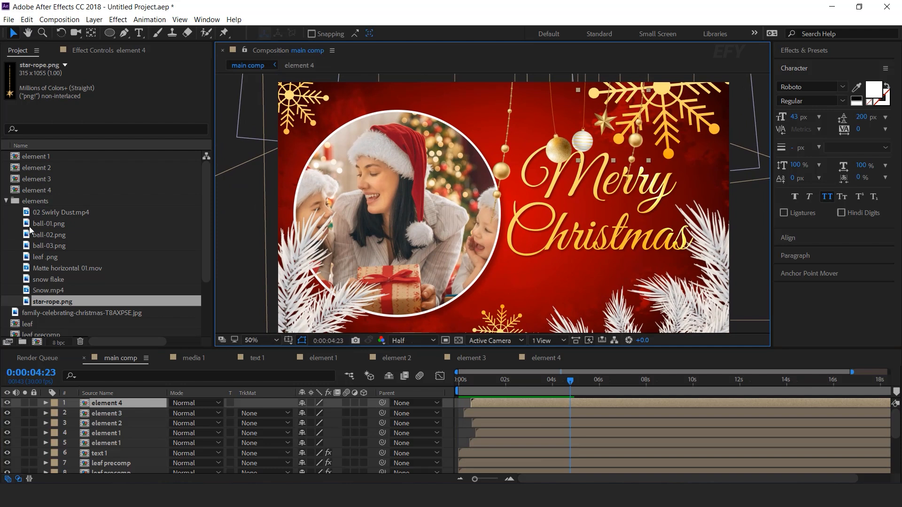
# - Add 02 Swirly Dust.mp4 as the top layer of main comp and set its blending mode to Screen
pyautogui.click(61, 213)
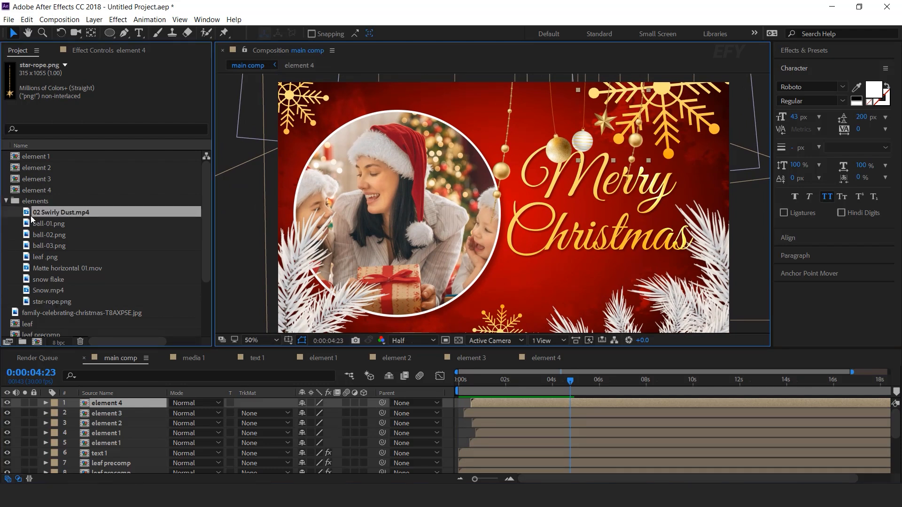
pyautogui.moveTo(88, 310); pyautogui.dragTo(118, 404)
pyautogui.click(183, 404)
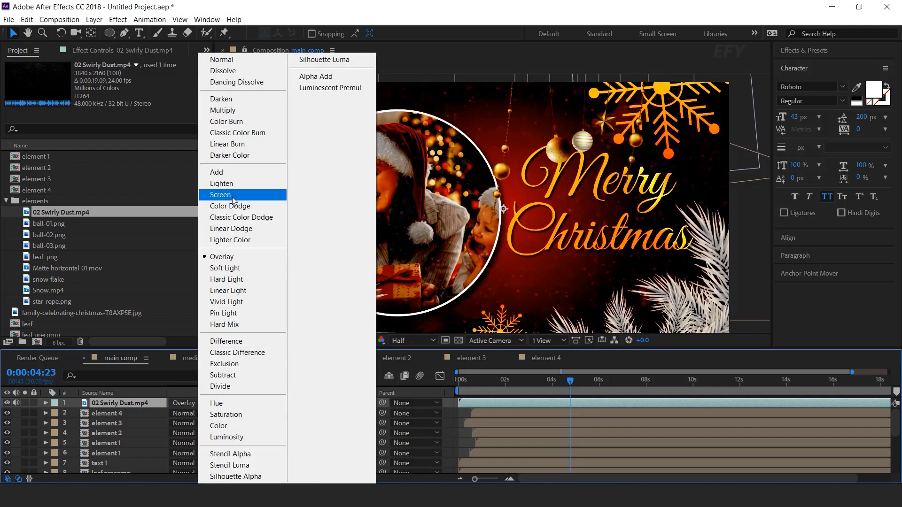
pyautogui.click(232, 196)
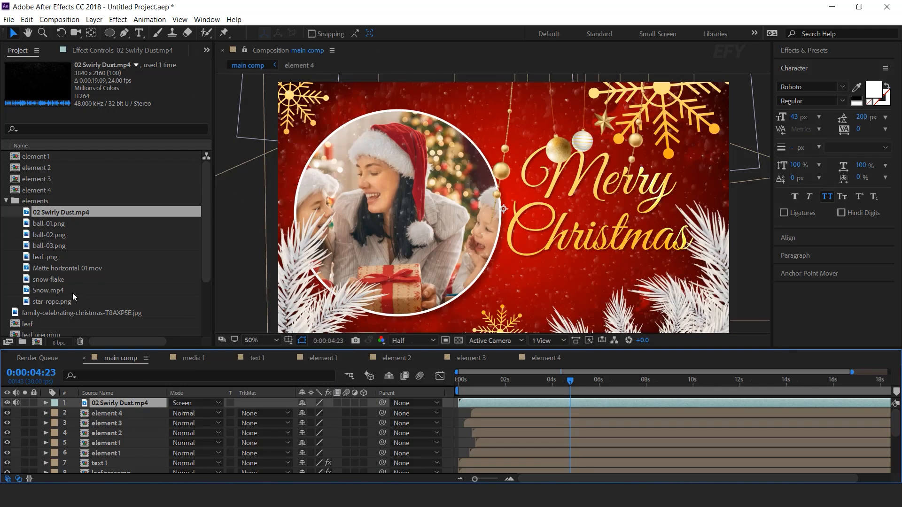
# - Add Snow.mp4 above the swirly dust layer and set its blending mode to Screen
pyautogui.click(28, 291)
pyautogui.moveTo(116, 368); pyautogui.dragTo(117, 403)
pyautogui.click(184, 403)
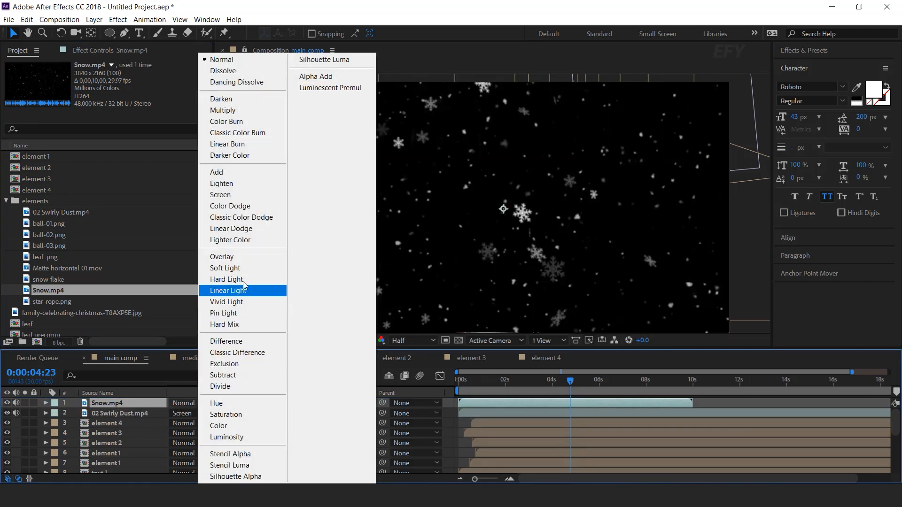
pyautogui.click(226, 199)
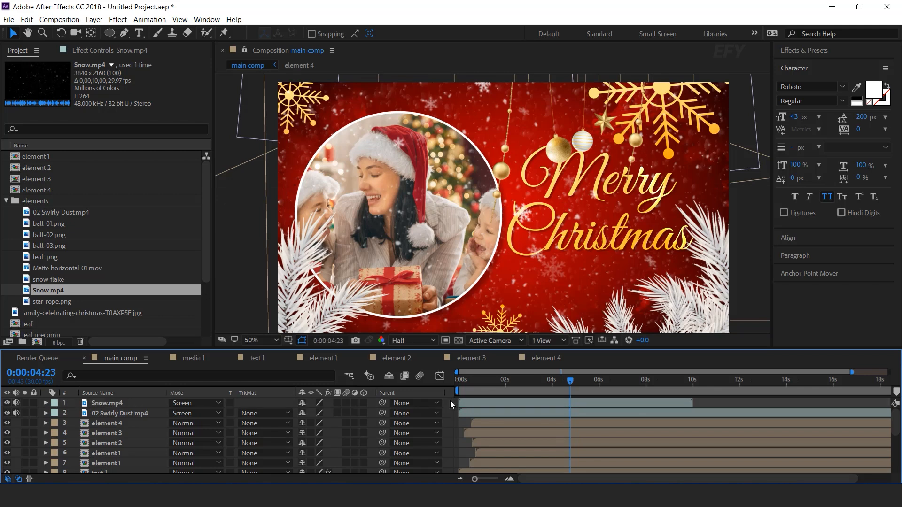
# - Create an adjustment layer on top, apply Curves, and shape the RGB curve into a slight S with darker shadows and brighter highlights
pyautogui.rightClick(452, 407)
pyautogui.moveTo(499, 294)
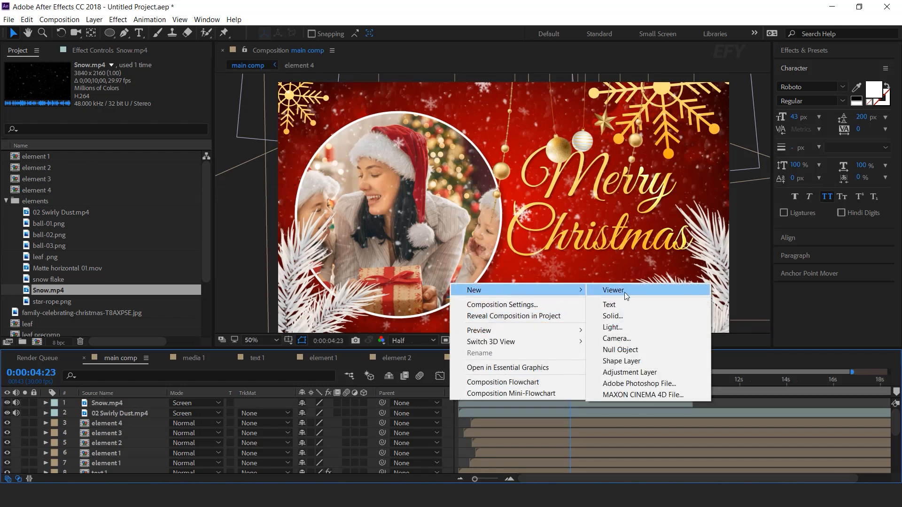
pyautogui.click(630, 372)
pyautogui.hotkey('ctrl', 'space')
pyautogui.write('cu')
pyautogui.press('Return')
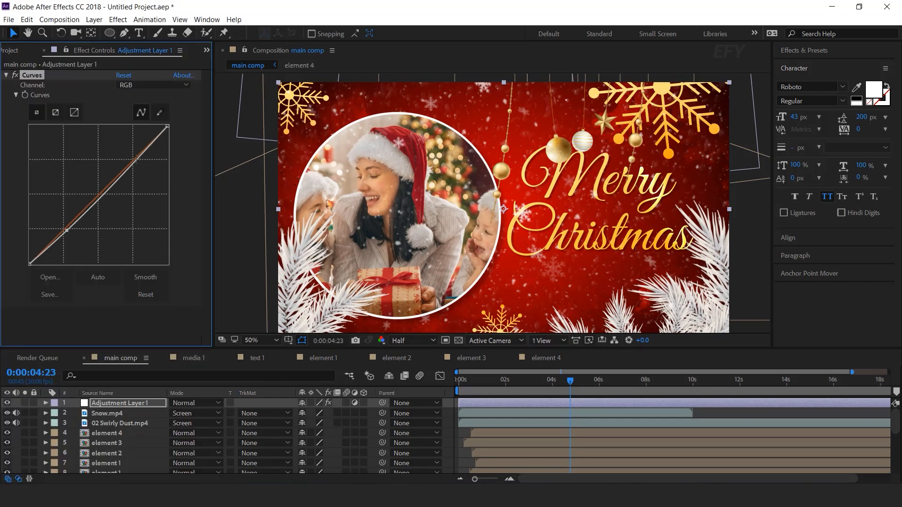
pyautogui.moveTo(139, 161); pyautogui.dragTo(135, 157)
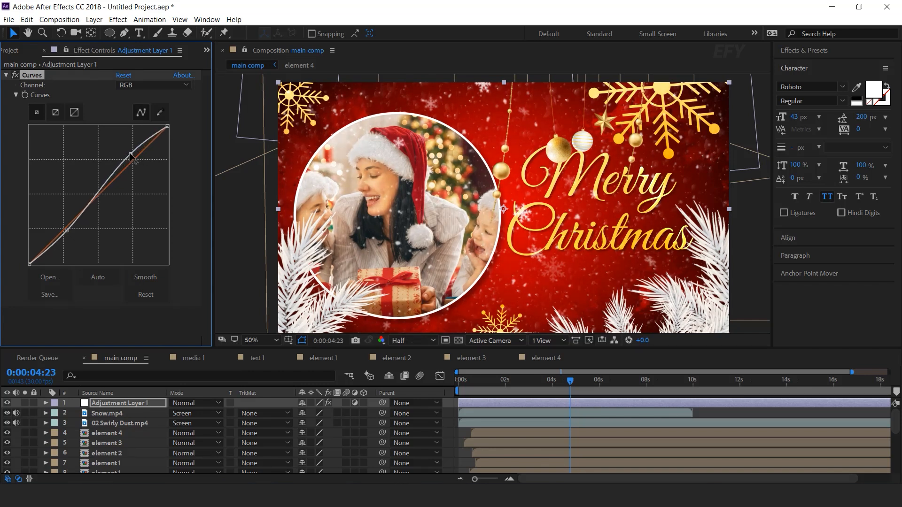
# - Apply the Sharpen effect to the adjustment layer and set Sharpen Amount to 15
pyautogui.hotkey('ctrl', 'space')
pyautogui.write('sh')
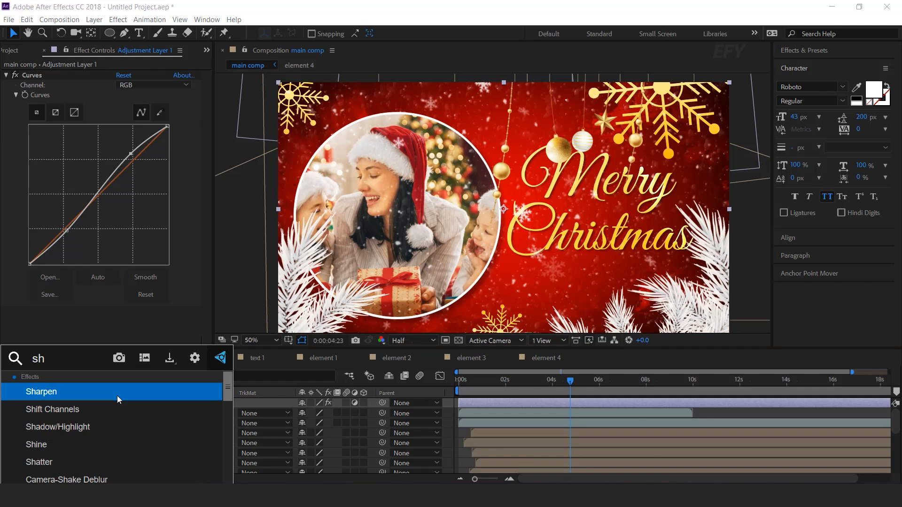
pyautogui.click(116, 396)
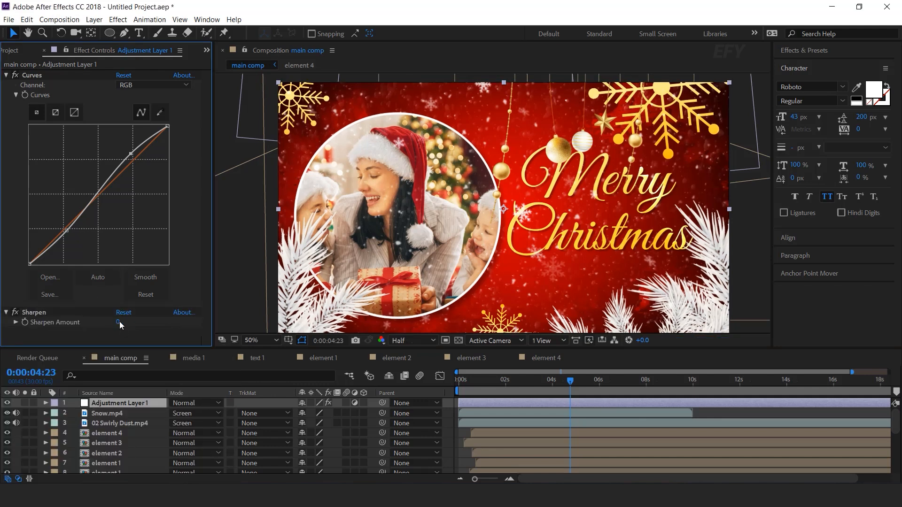
pyautogui.write('15')
pyautogui.press('Return')
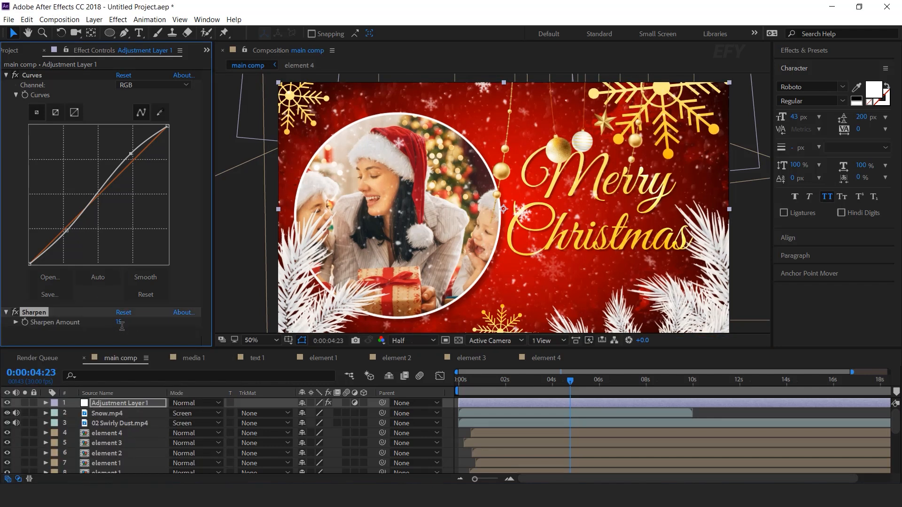
# - Apply the Vibrance effect to the adjustment layer with Vibrance and Saturation both set to 10
pyautogui.click(119, 403)
pyautogui.hotkey('ctrl', 'space')
pyautogui.write('vi')
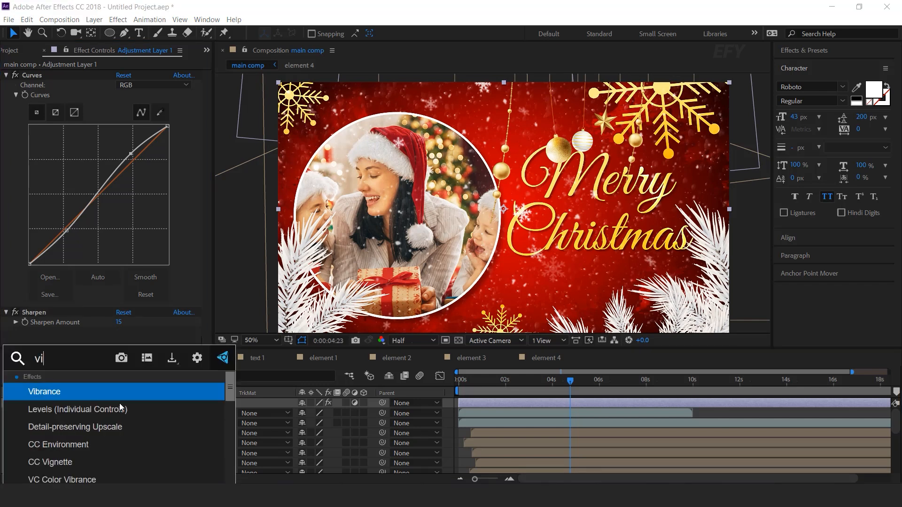
pyautogui.press('Return')
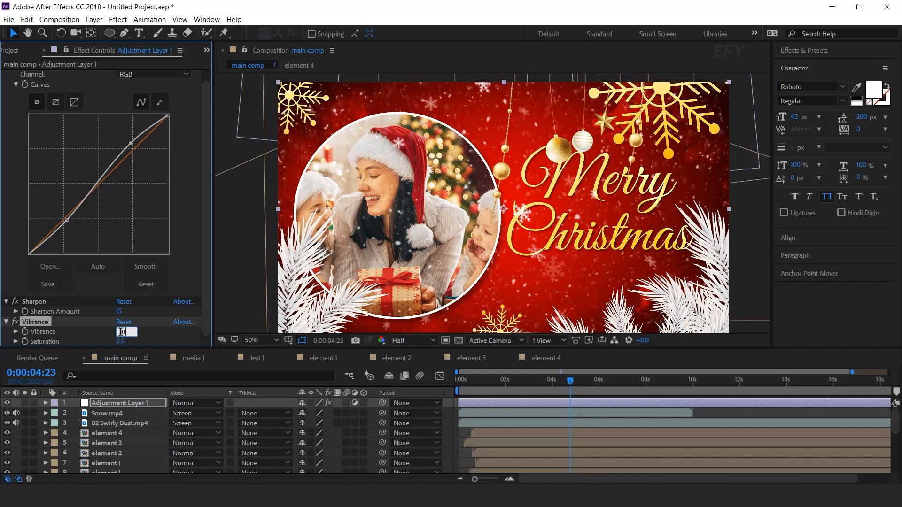
pyautogui.press('Return')
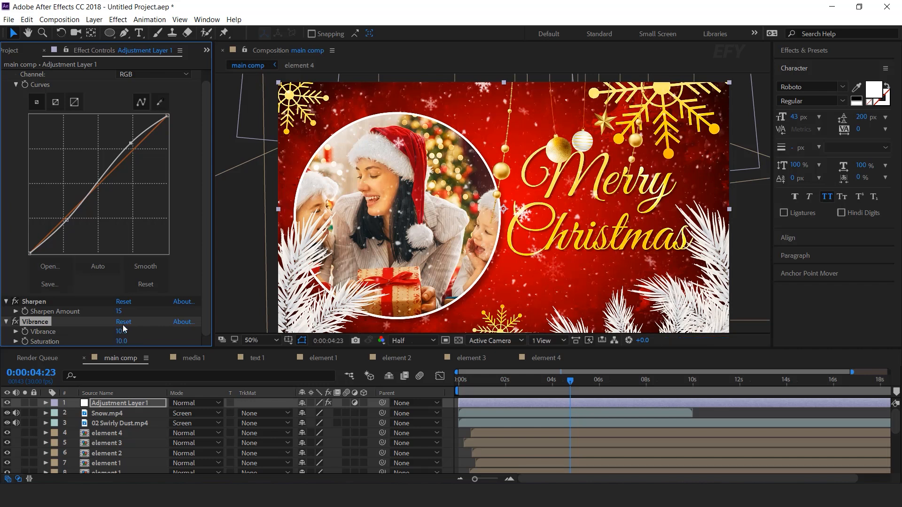
# - Enable motion blur for the main comp composition and scrub through the timeline to preview the animation
pyautogui.scroll(-1, 581, 171)
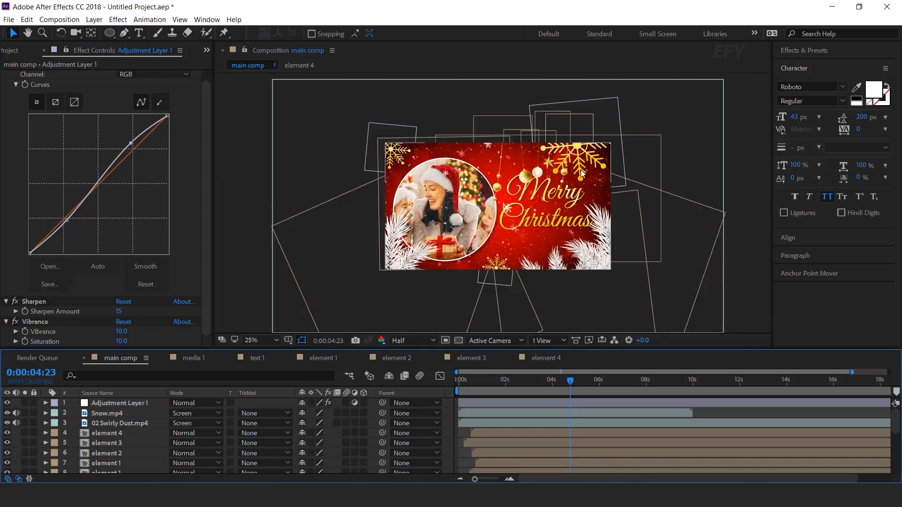
pyautogui.click(518, 381)
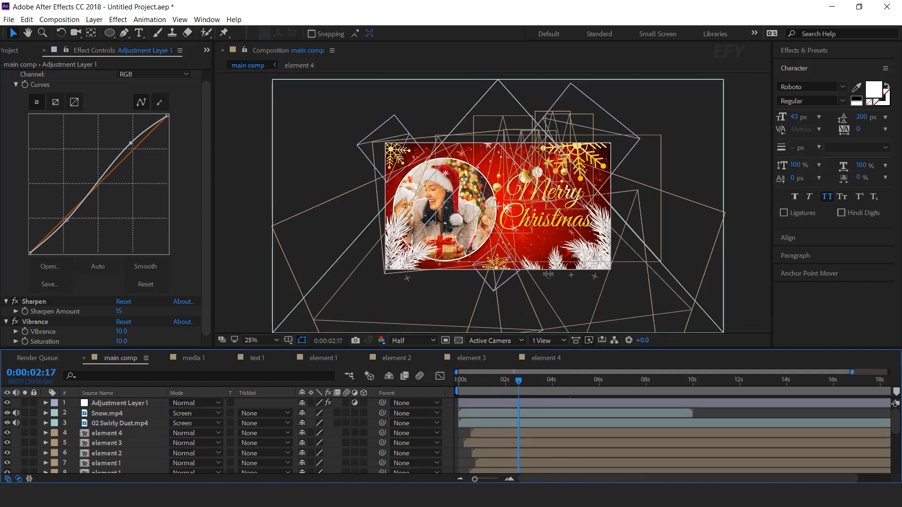
pyautogui.scroll(1, 588, 224)
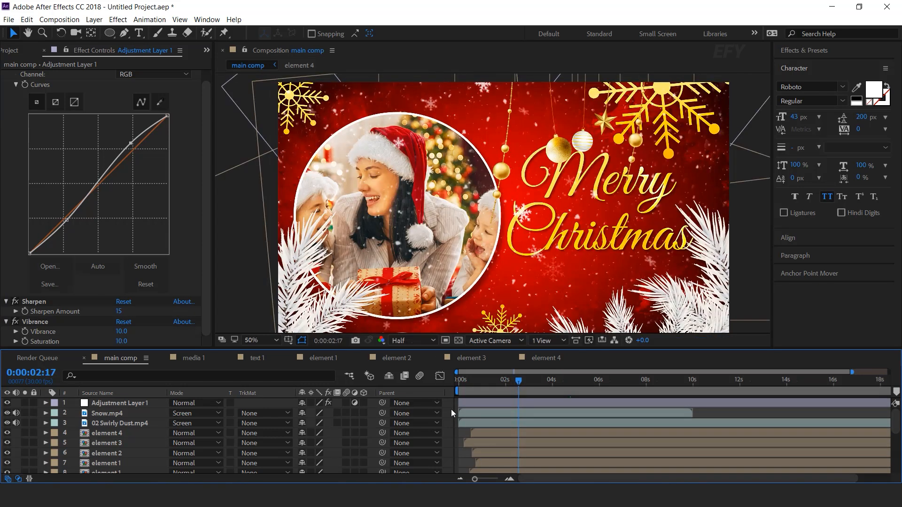
pyautogui.scroll(-3, 123, 437)
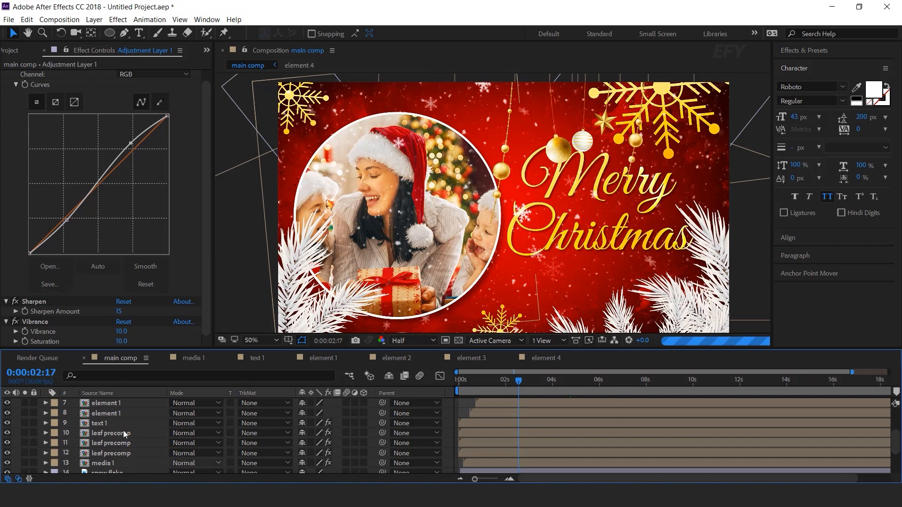
pyautogui.click(117, 461)
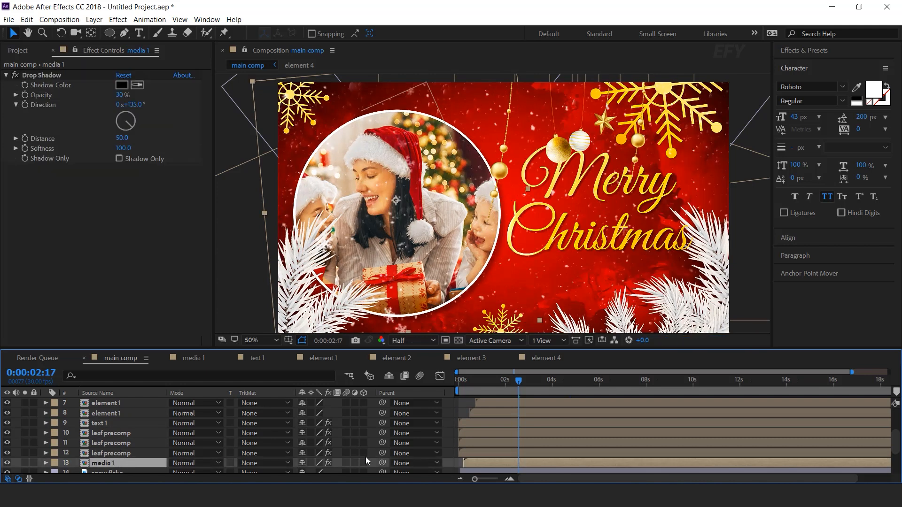
pyautogui.scroll(3, 365, 449)
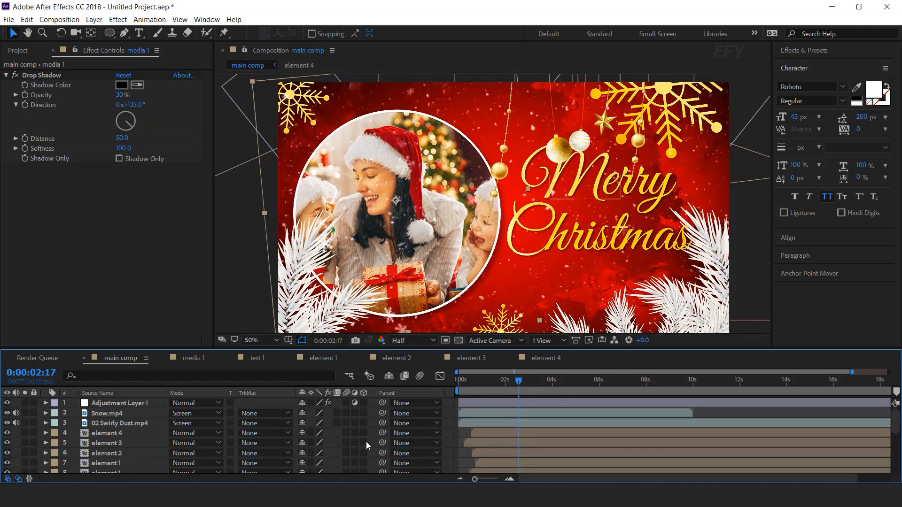
pyautogui.click(420, 378)
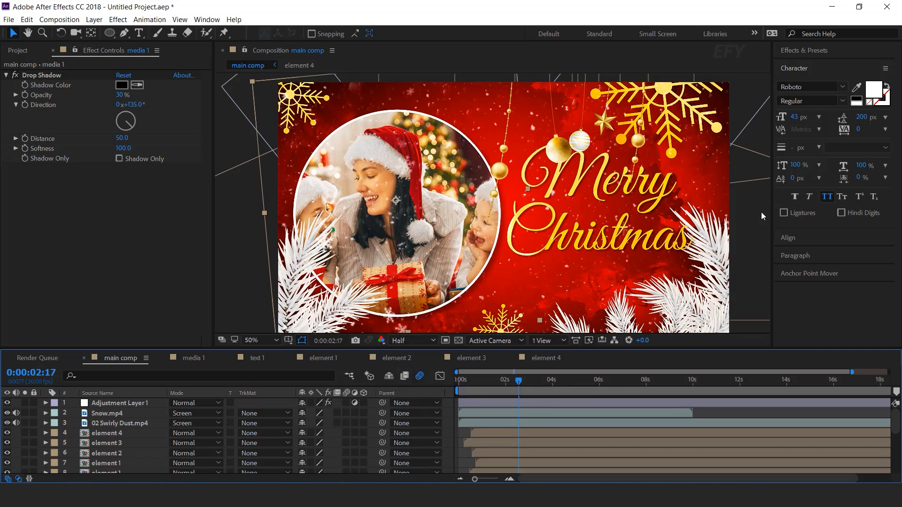
pyautogui.moveTo(565, 382); pyautogui.dragTo(614, 382)
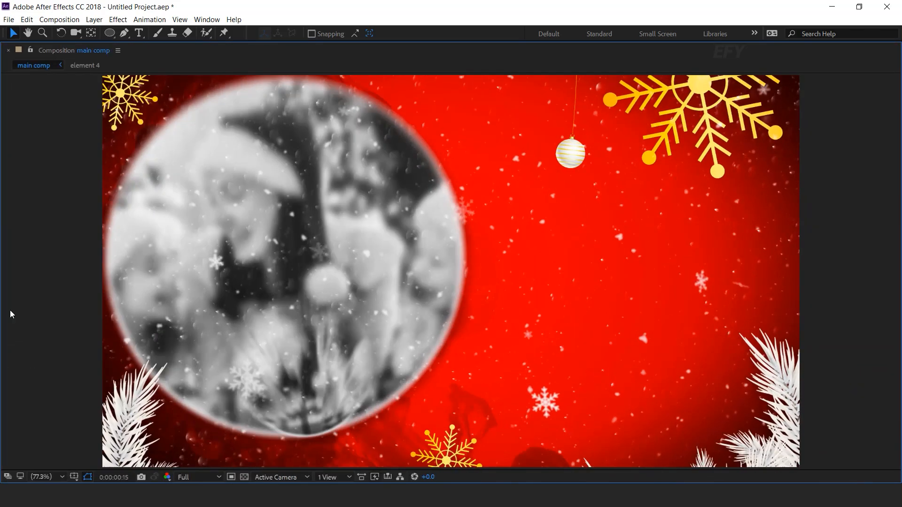